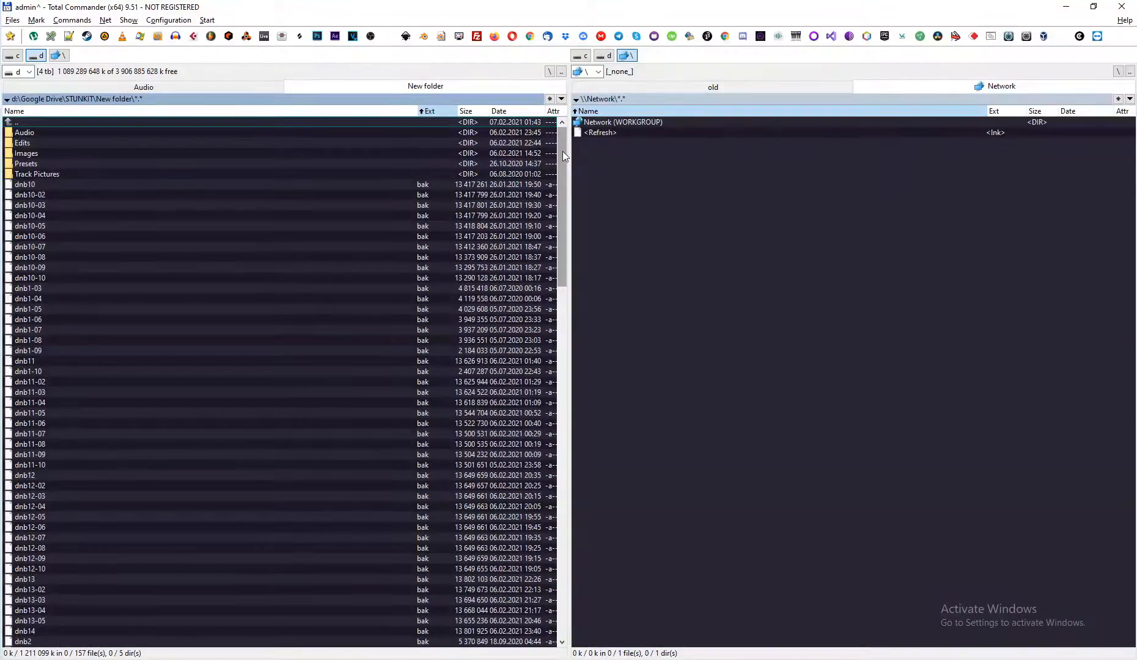
Look through the saved Cubase project versions in the STUNKIT New folder, including the dnb series and edm
left_click_drag(563, 151, 541, 546)
left_click(30, 310)
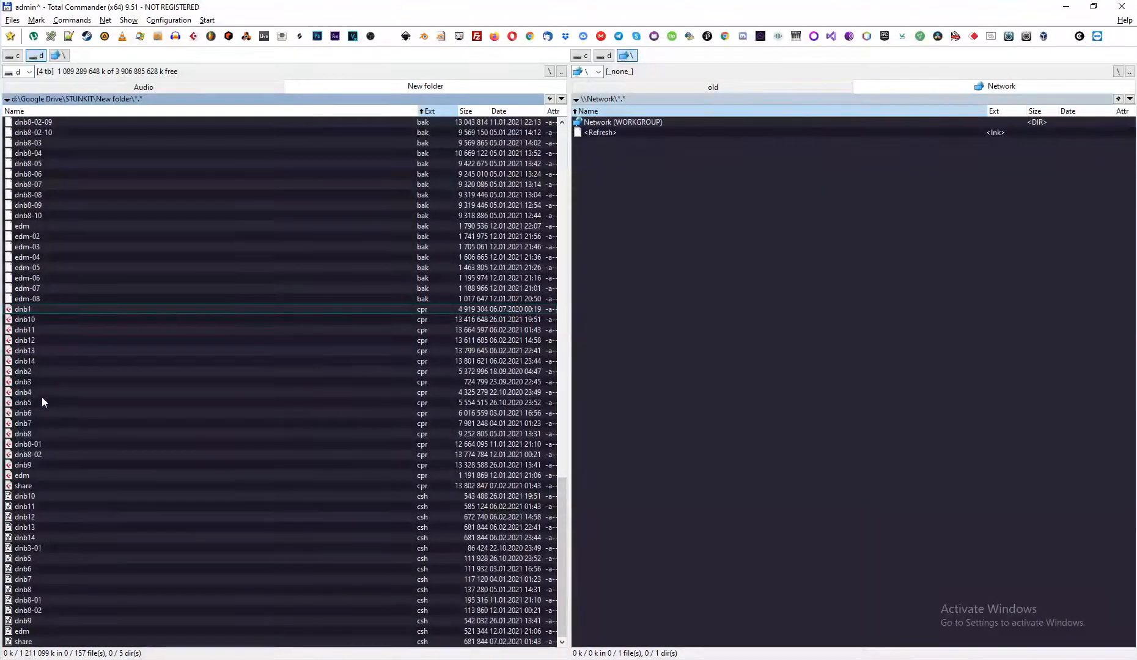
left_click(37, 371)
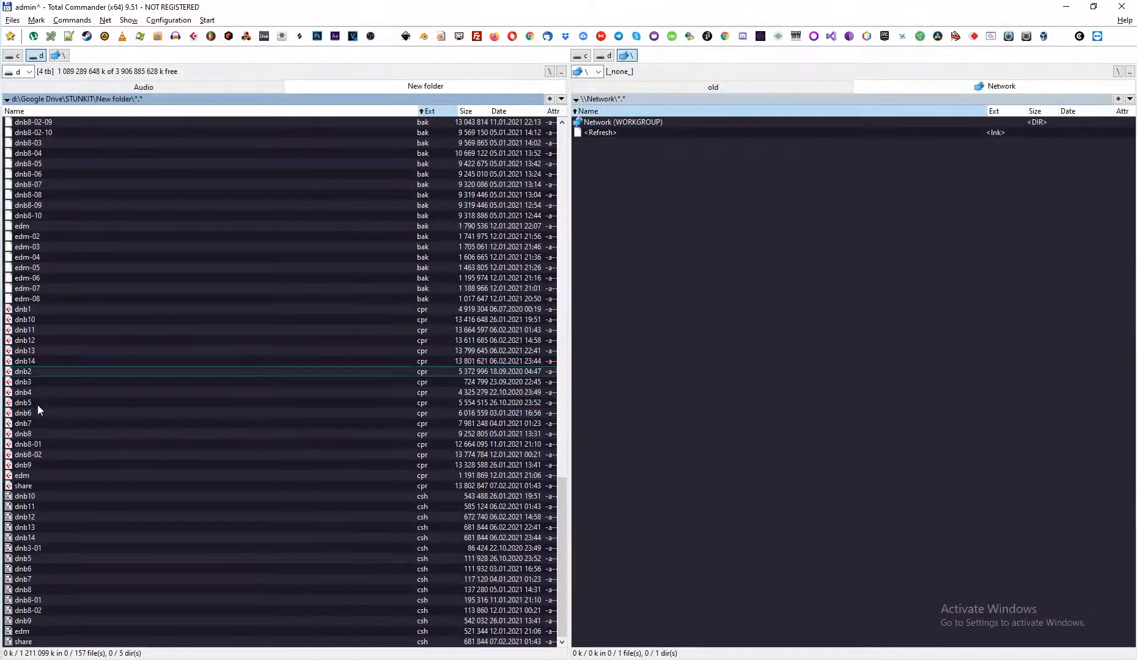
left_click(37, 404)
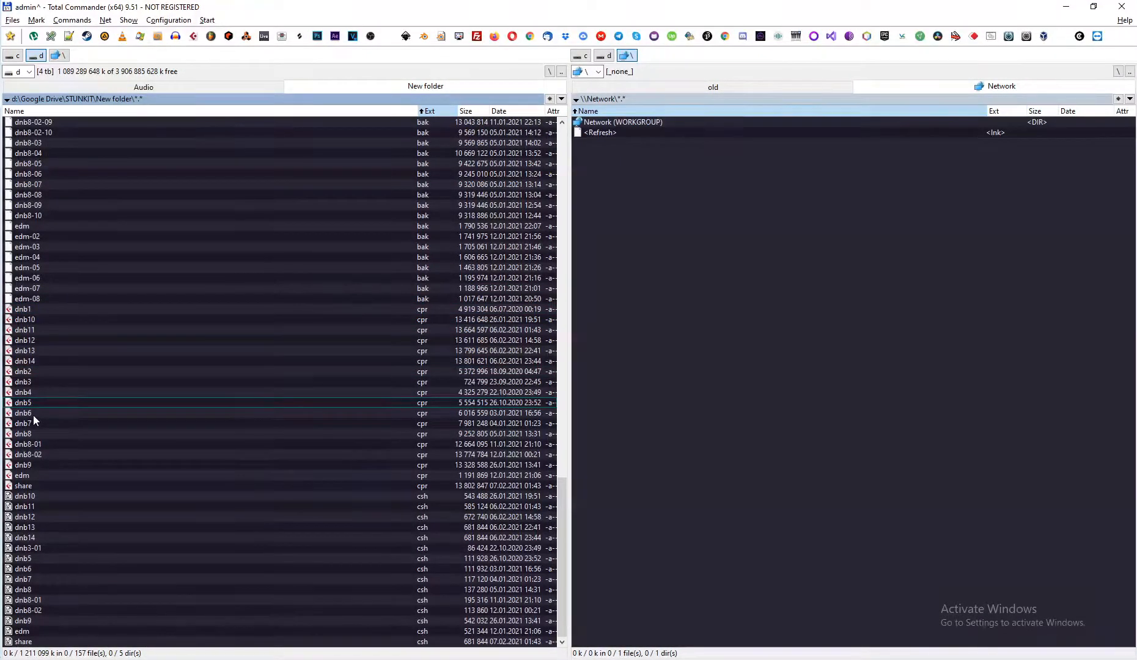
left_click(35, 417)
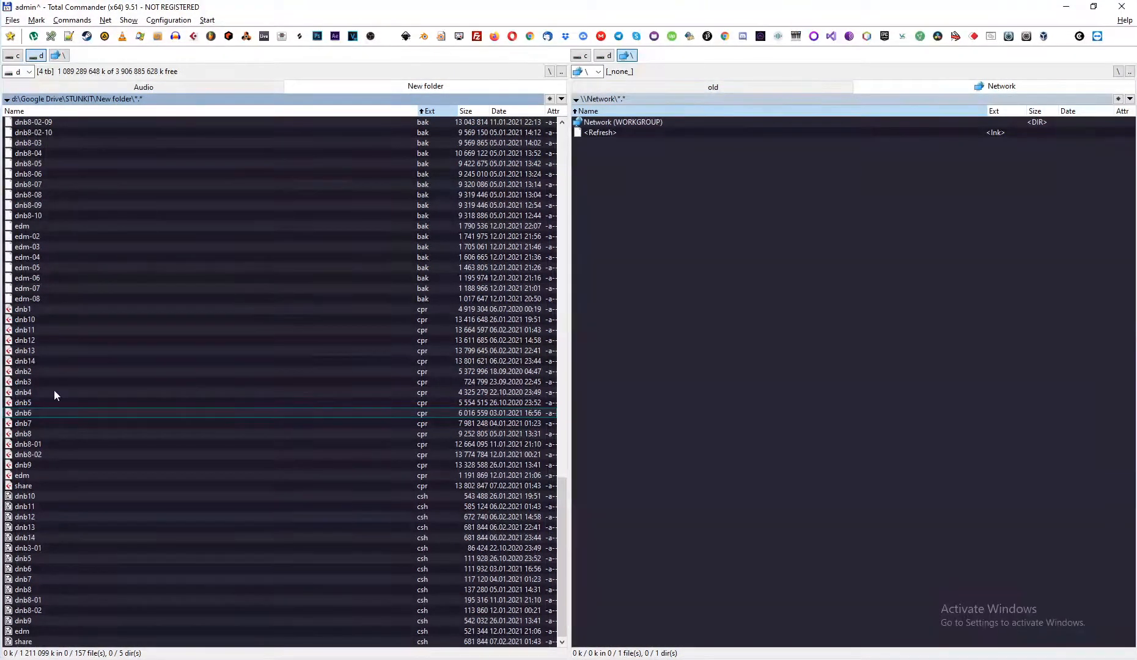
key("Up")
key("Up")
key("Up")
key("Up")
key("Up")
key("Up")
key("Up")
key("Up")
key("Up")
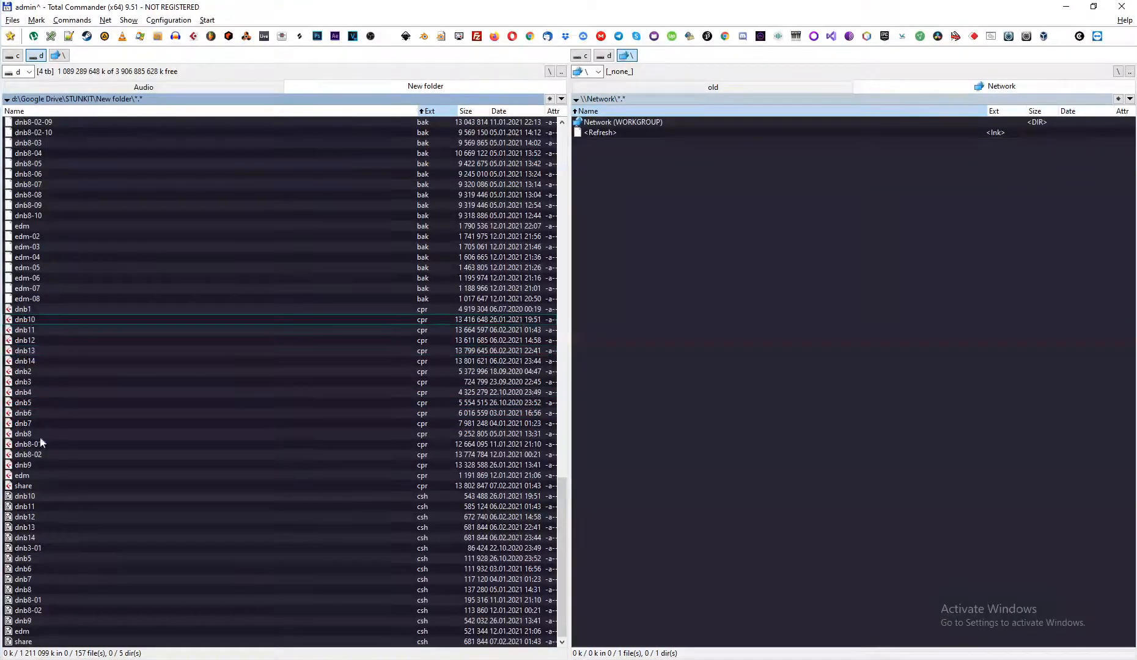
left_click(29, 476)
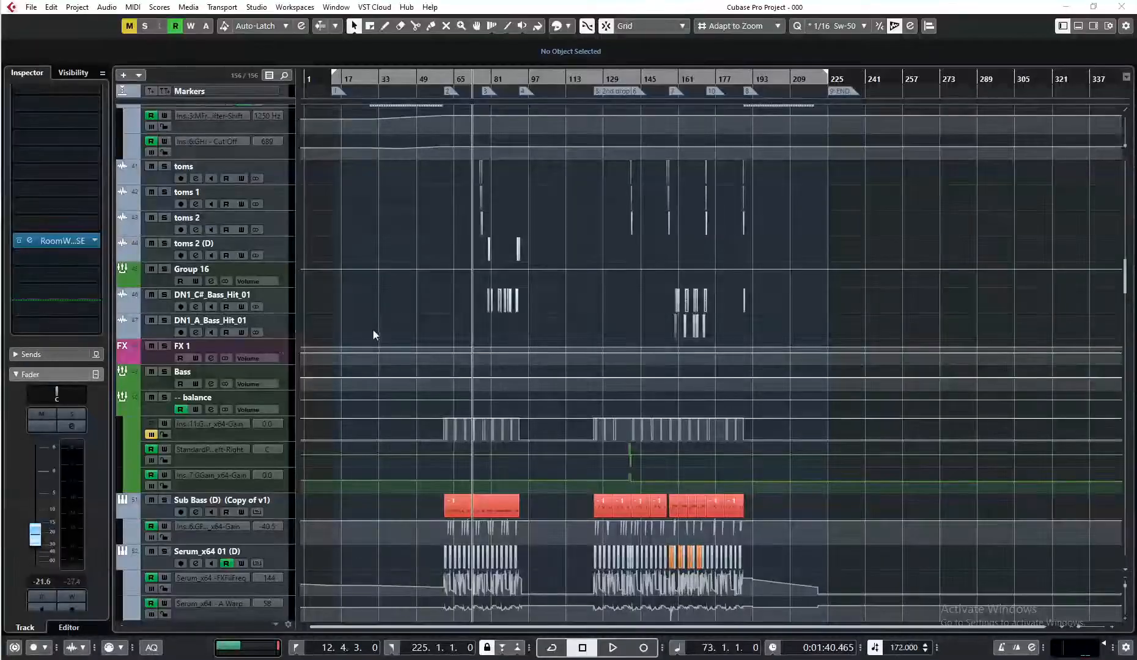
Select the FX 1 track to view its inserts
left_click(282, 376)
left_click(286, 361)
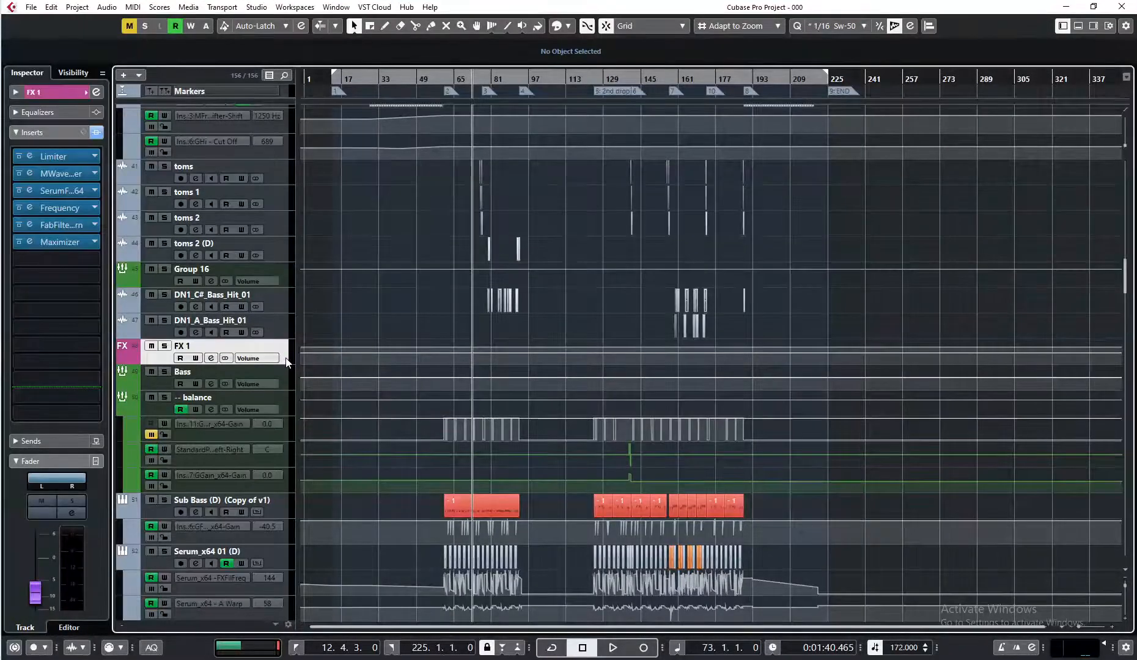
left_click(557, 26)
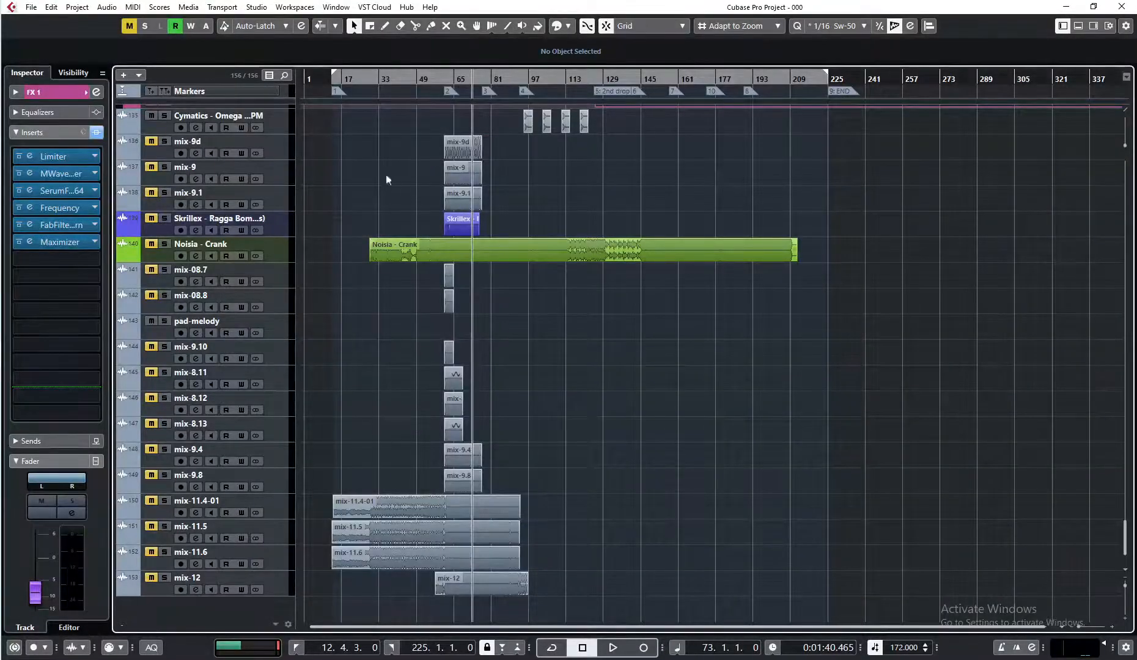
Move the playhead to bar 64 among the bounced mixes and select the mix-9 track
scroll(416, 239, "up", 3)
left_click_drag(451, 79, 433, 148)
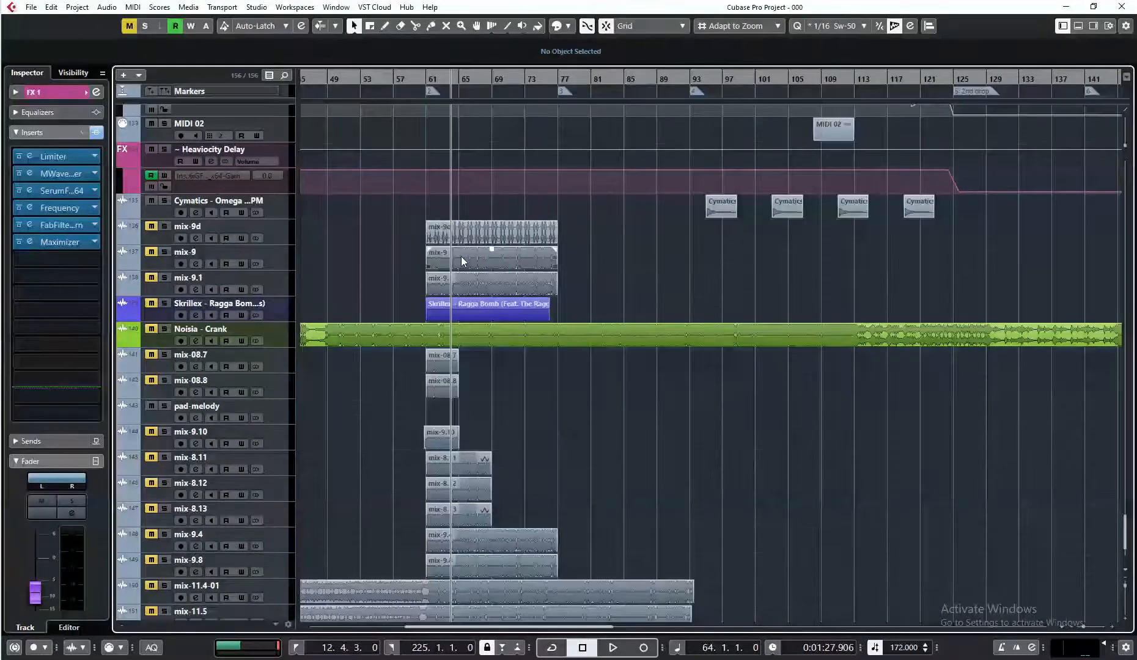
left_click(280, 263)
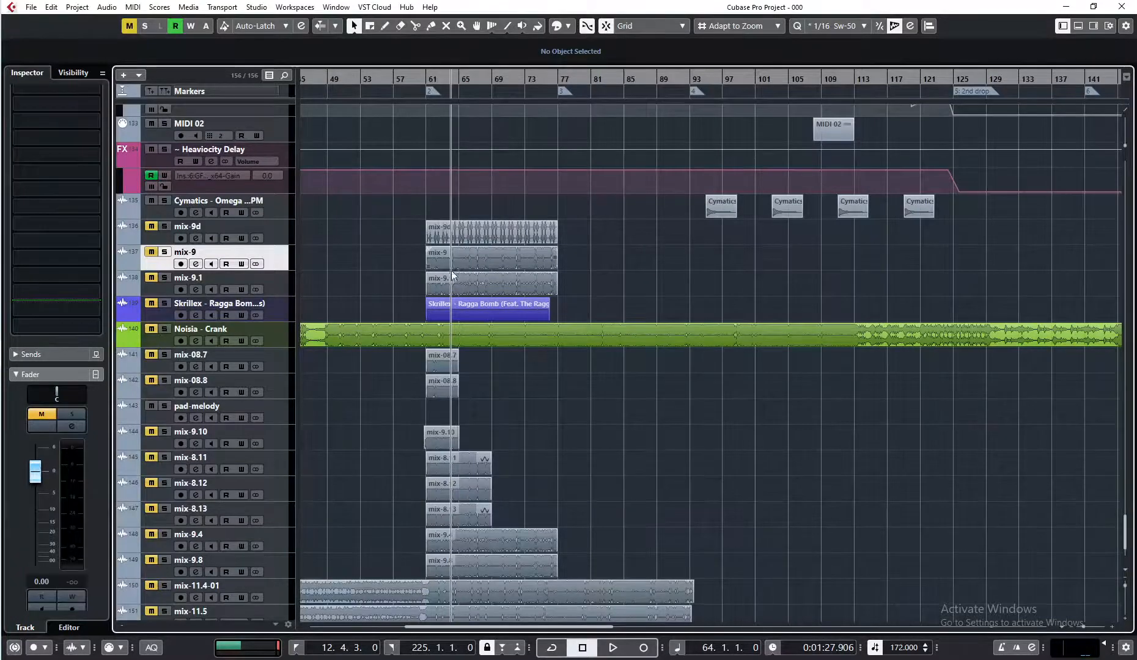
Move the playhead to bar 61 and inspect Stereo Out's iZotope Ozone 5 imaging and exciter settings and its MWaveShaper curve
scroll(488, 349, "down", 3)
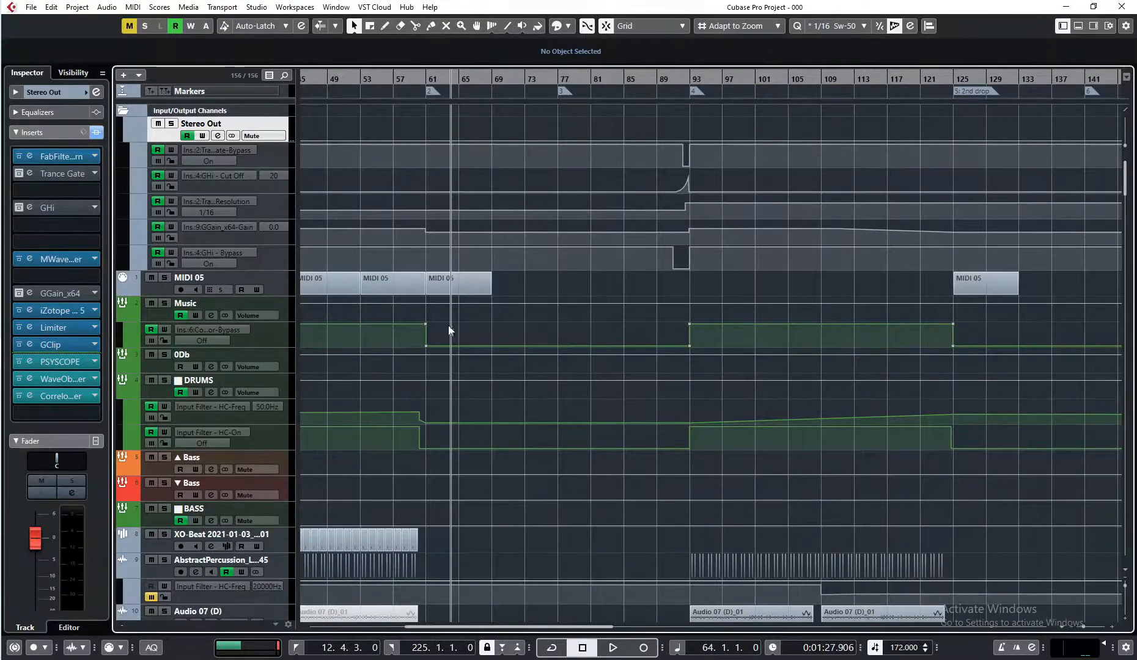
left_click(426, 79)
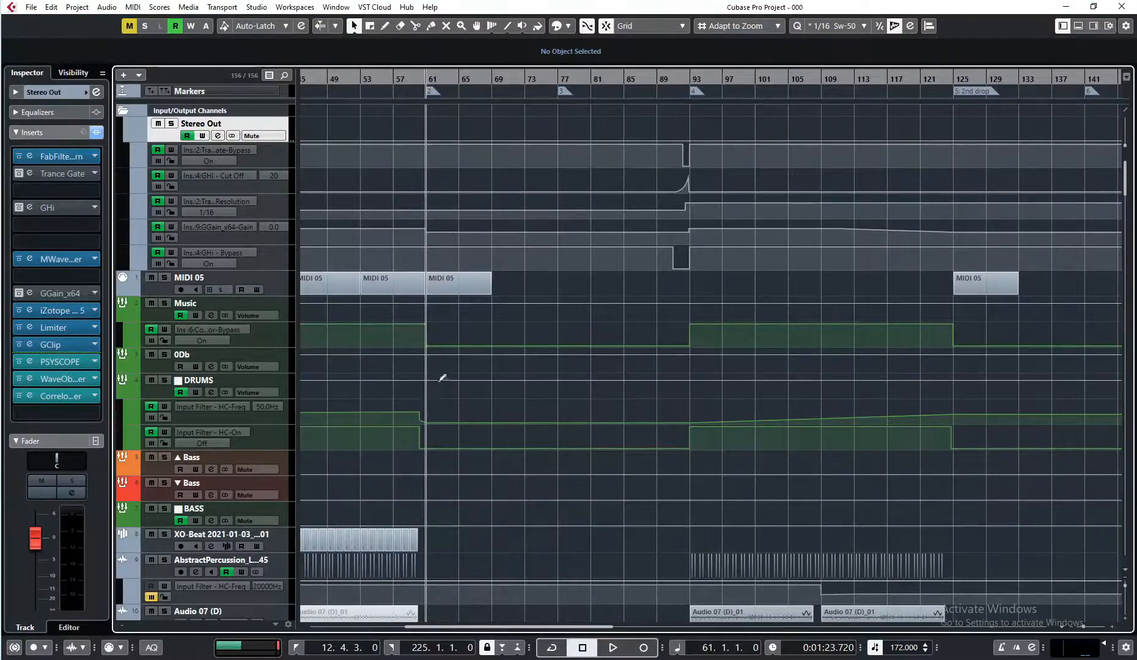
left_click(29, 312)
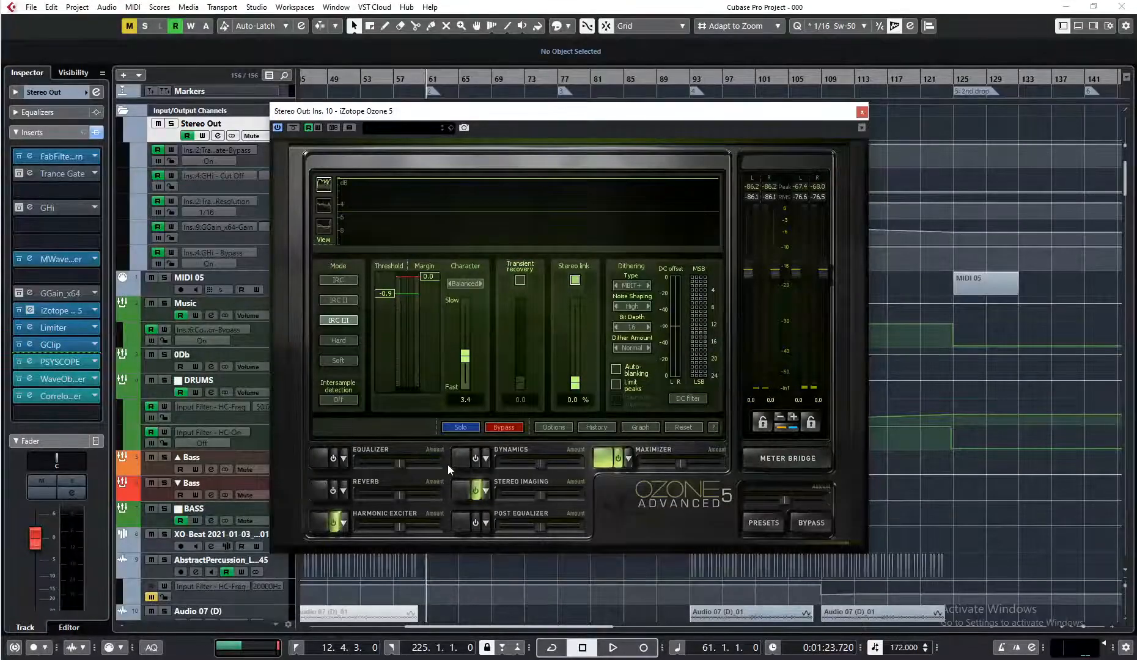
left_click(456, 495)
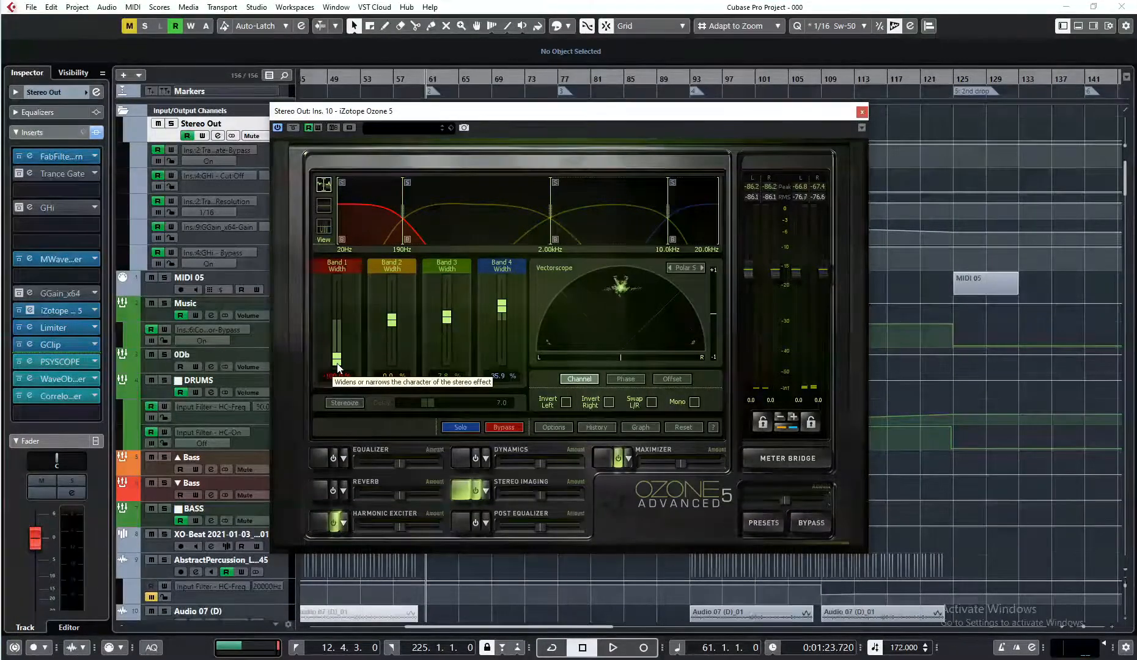
left_click(334, 521)
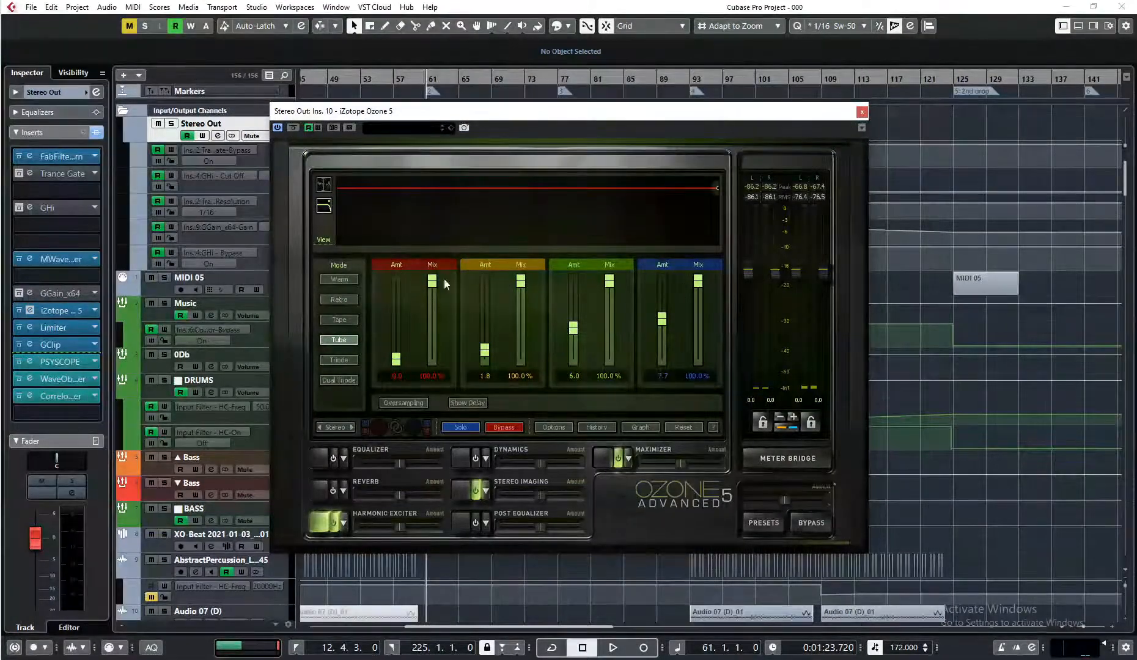
left_click(862, 112)
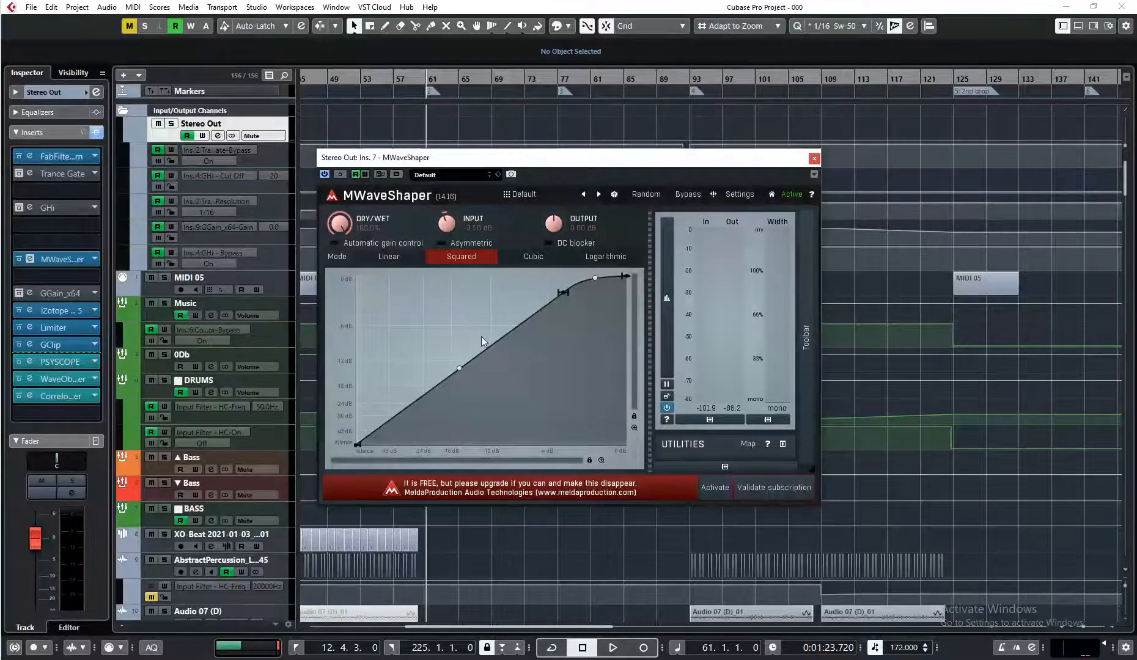
left_click(30, 259)
Examine the Stereo Out waveform in the PSYSCOPE insert at different zoom levels, and close the plugin
left_click(30, 362)
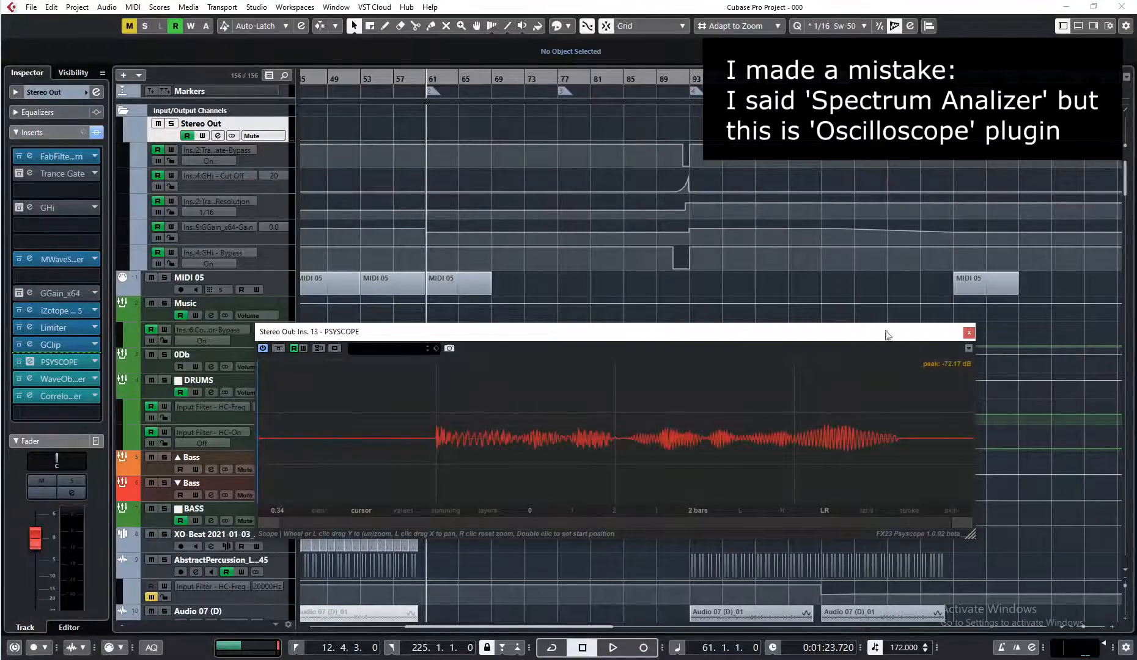
left_click(969, 332)
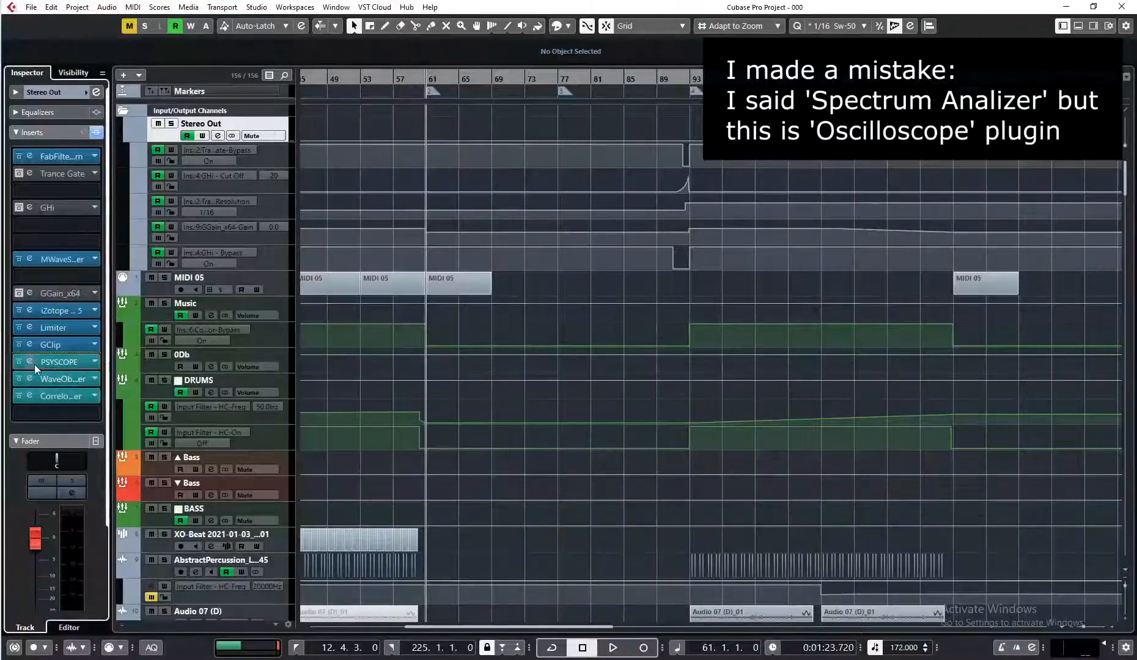
left_click(30, 362)
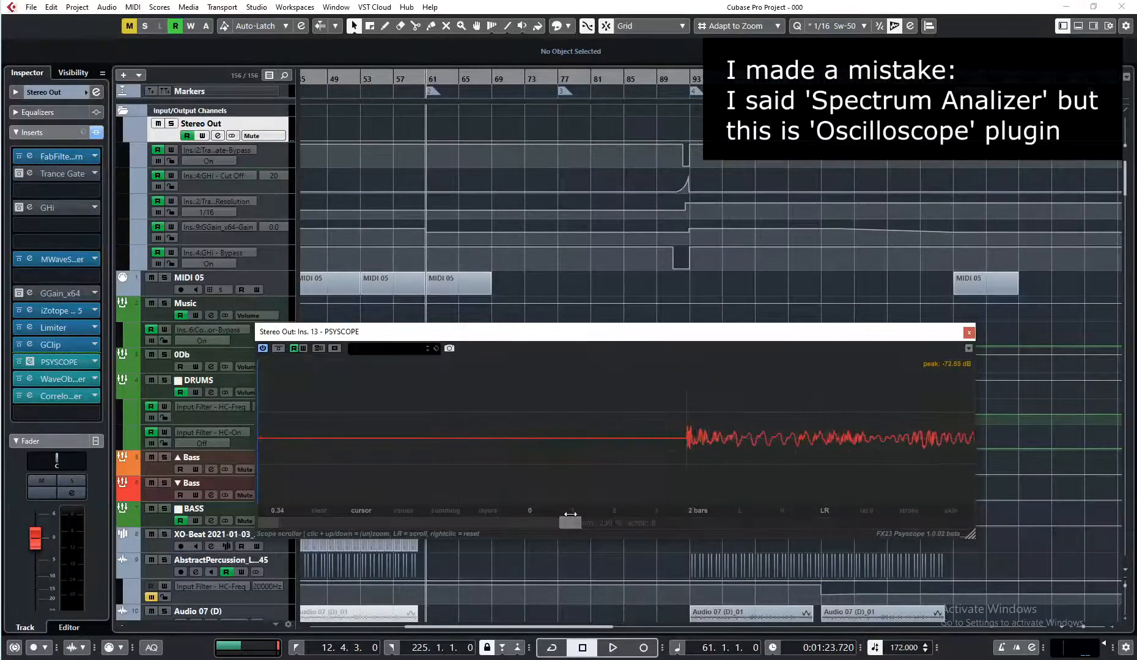
left_click_drag(388, 522, 533, 526)
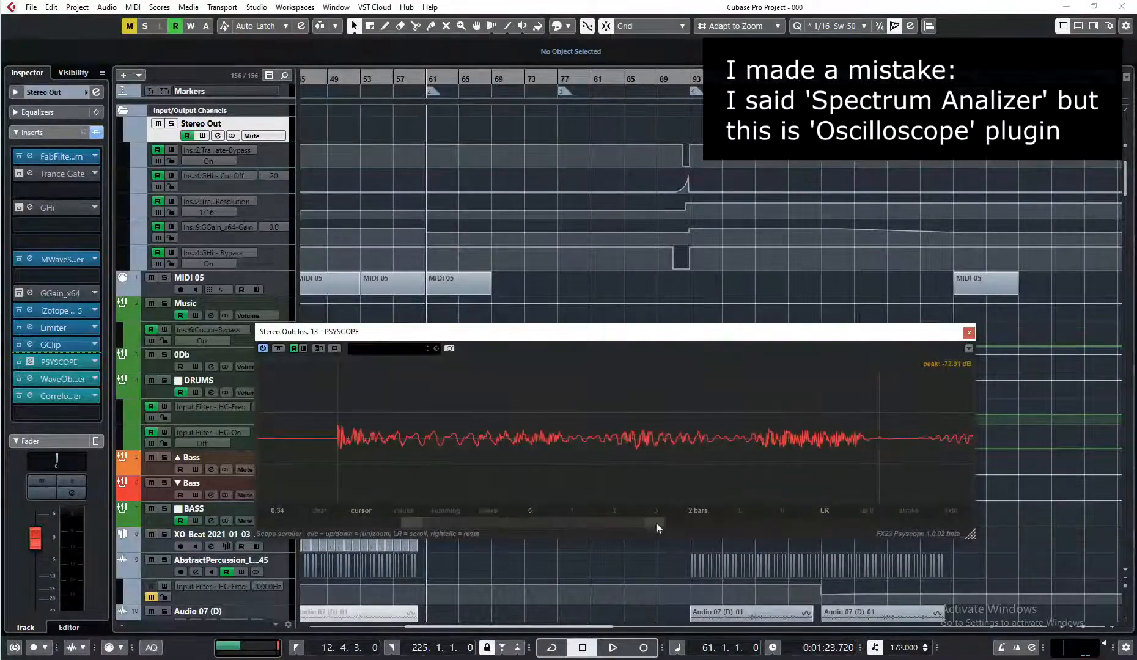
left_click_drag(656, 526, 511, 525)
left_click_drag(416, 524, 430, 524)
left_click(969, 332)
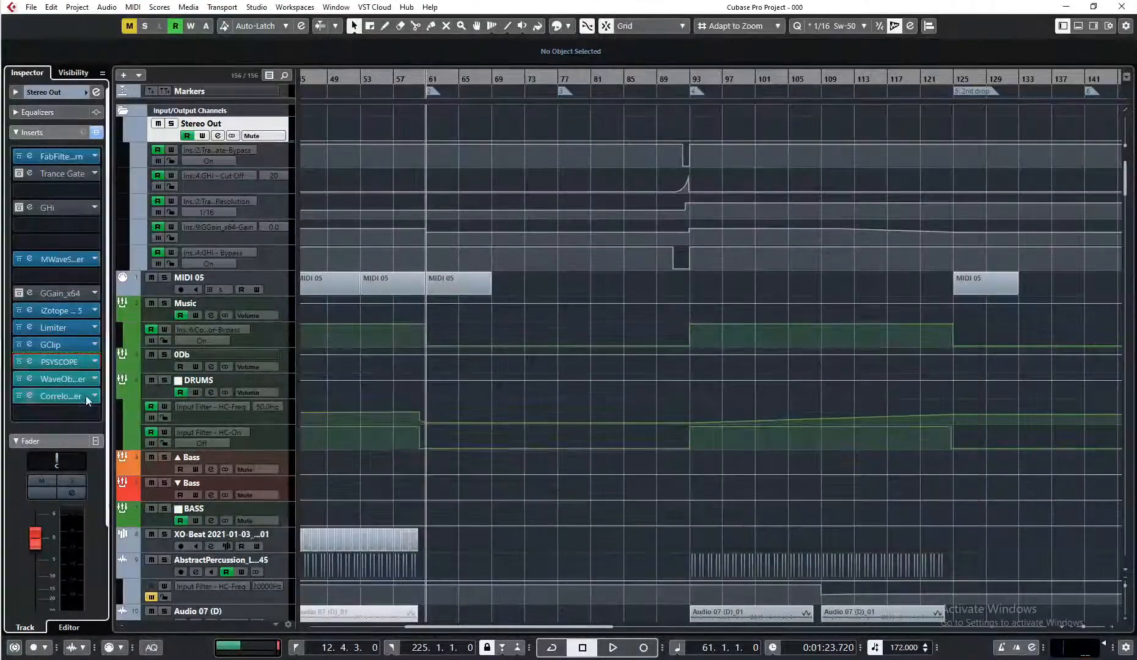
In Stereo Out's WaveObserver, set v. zoom to -14.63 dB, duration to 4.000 s and channel to right, playing the track from bar 66
left_click(31, 379)
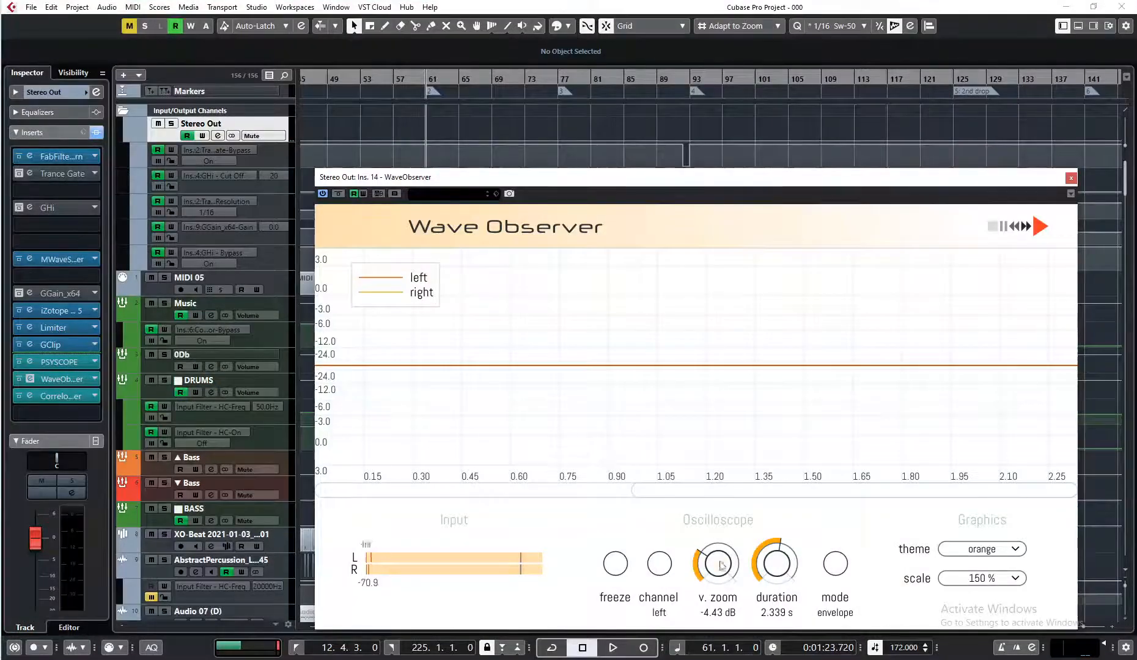
left_click_drag(718, 563, 719, 598)
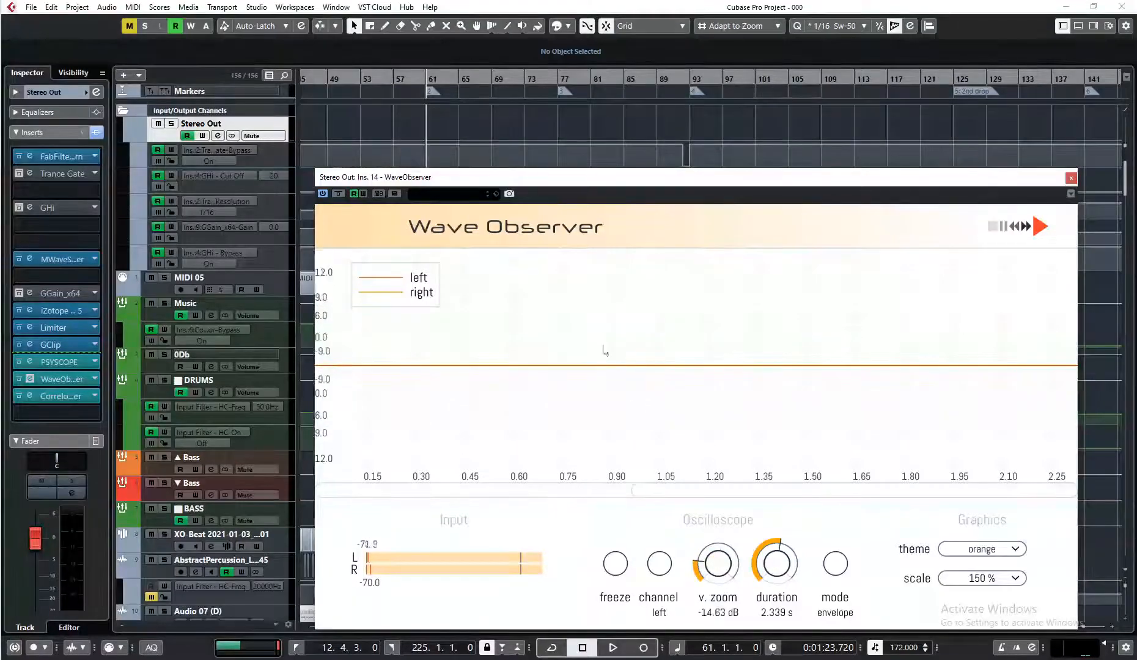
left_click(470, 80)
key("space")
left_click_drag(778, 557, 782, 431)
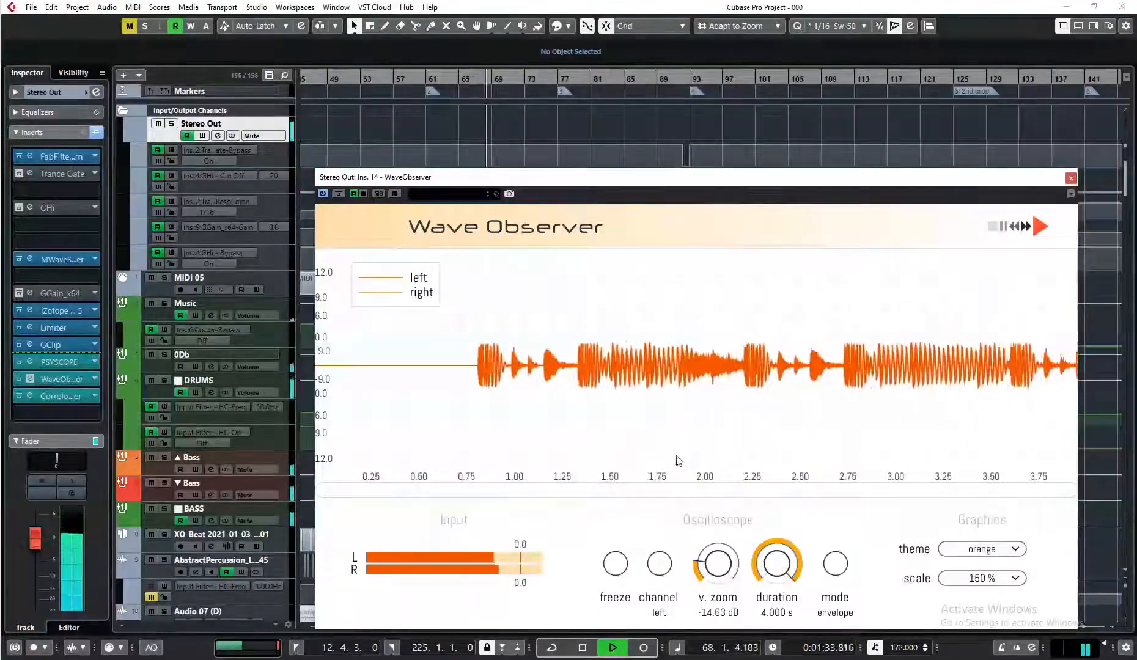
key("space")
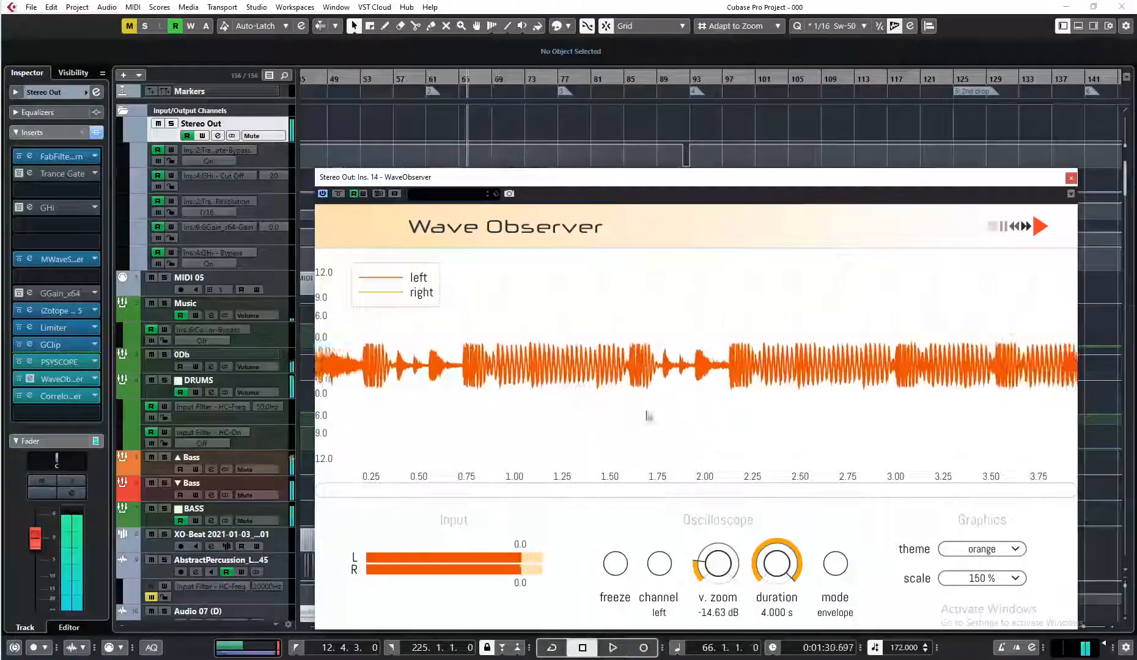
left_click(660, 564)
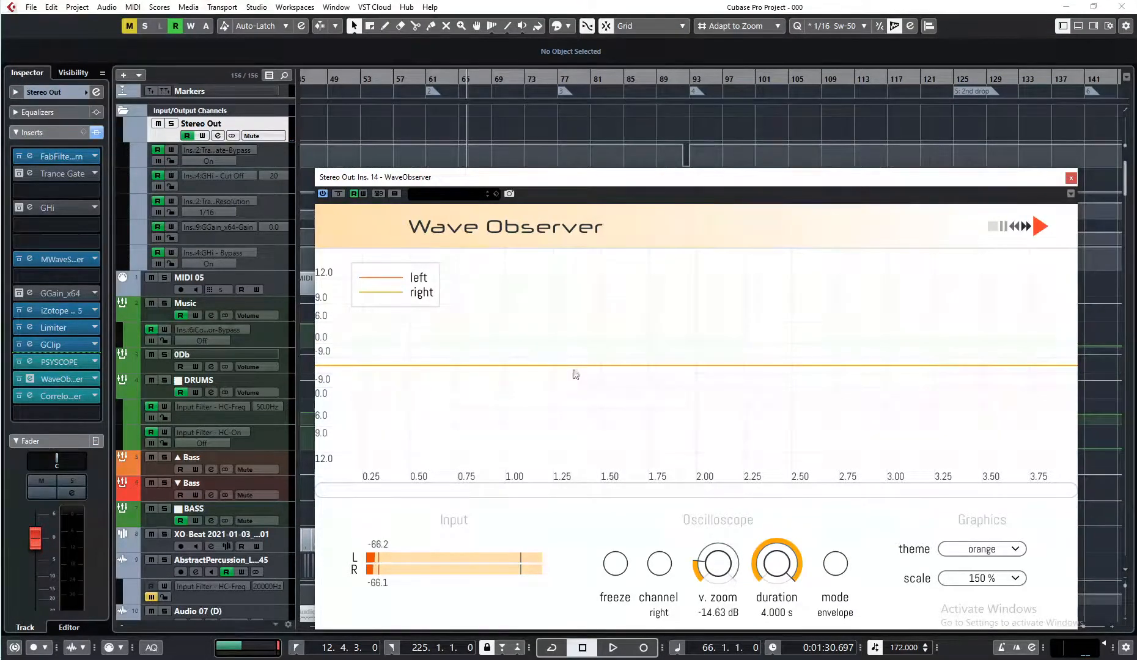
left_click(1071, 178)
Review the channel faders and inserts in the MixConsole and open the Trackspacer insert on Group Hats
key("F3")
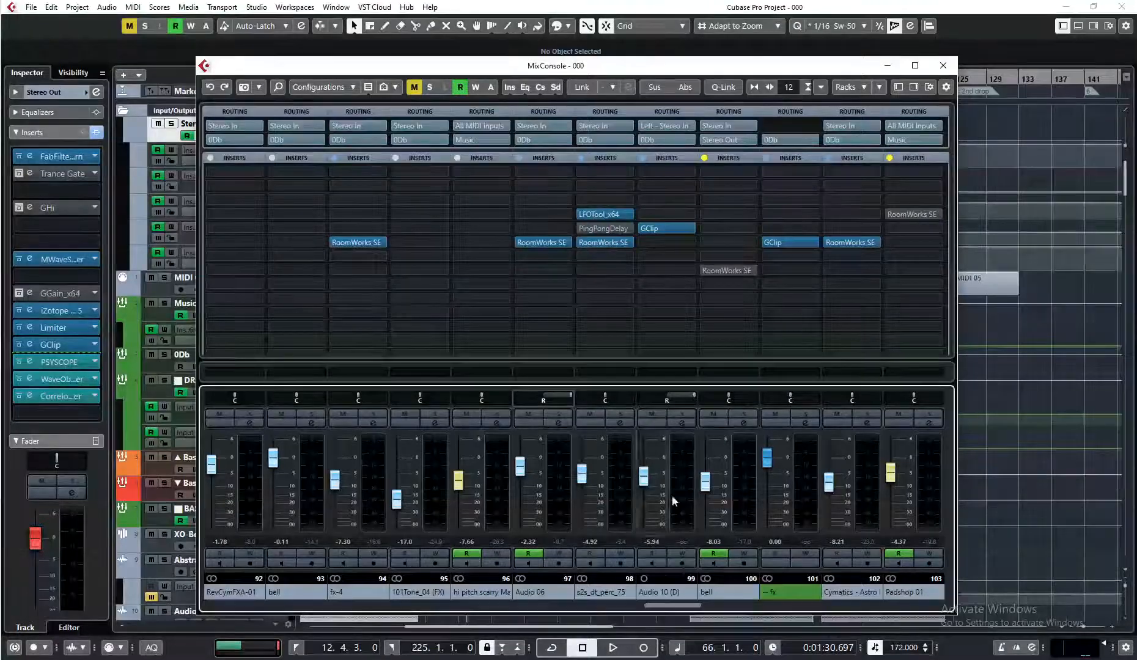
left_click_drag(675, 606, 580, 607)
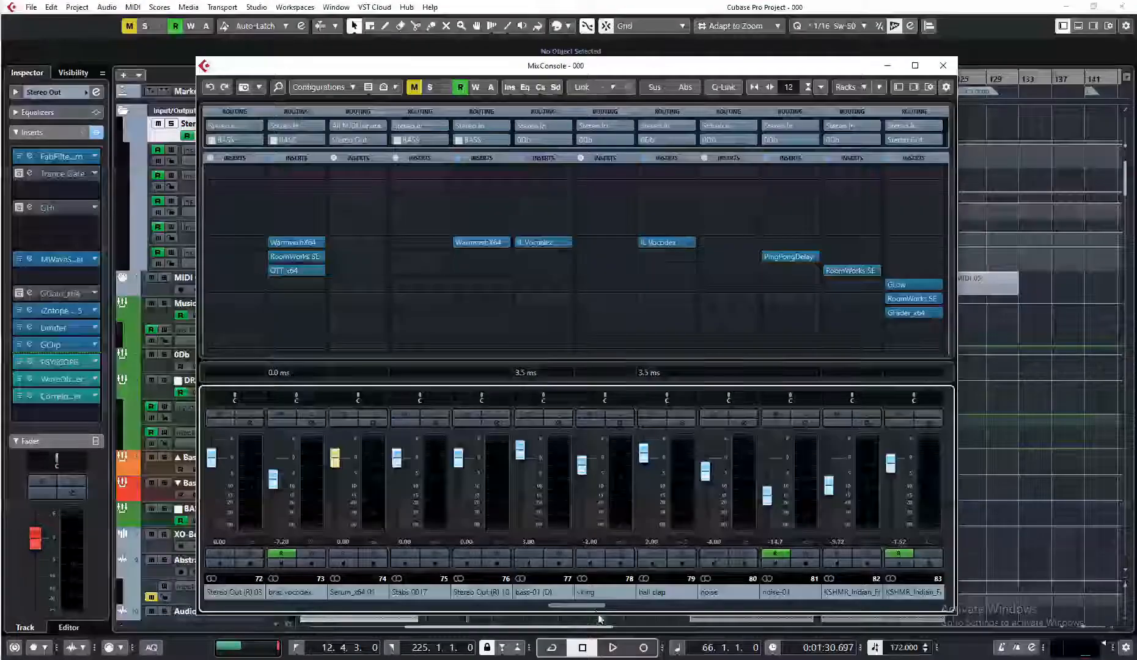
left_click_drag(587, 606, 582, 606)
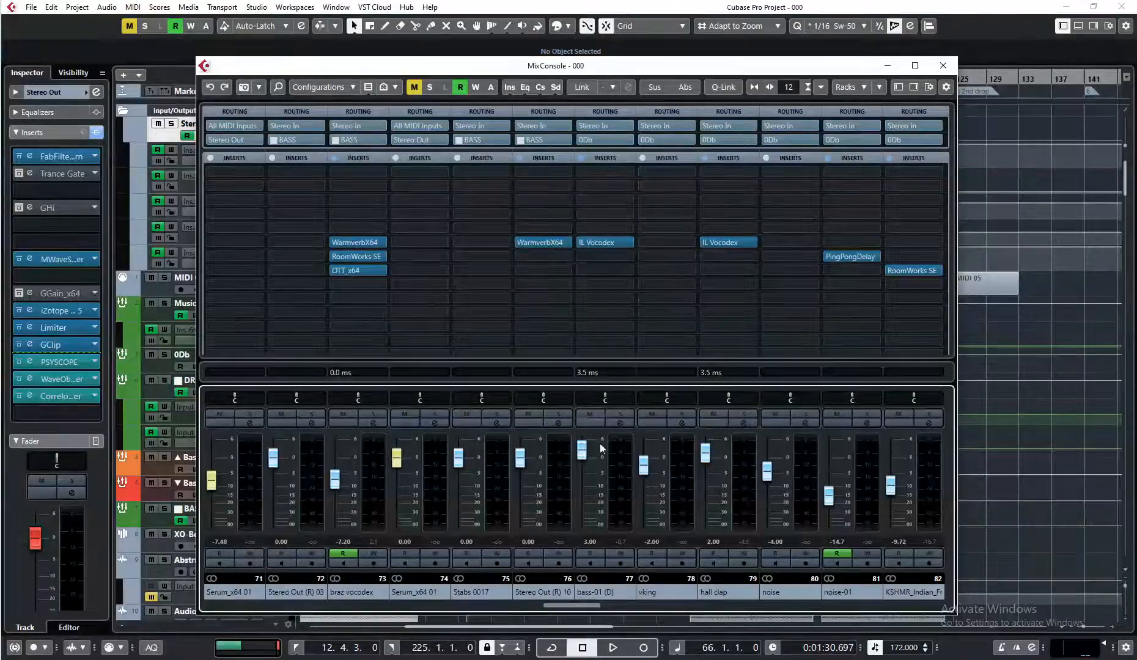
left_click_drag(574, 606, 467, 606)
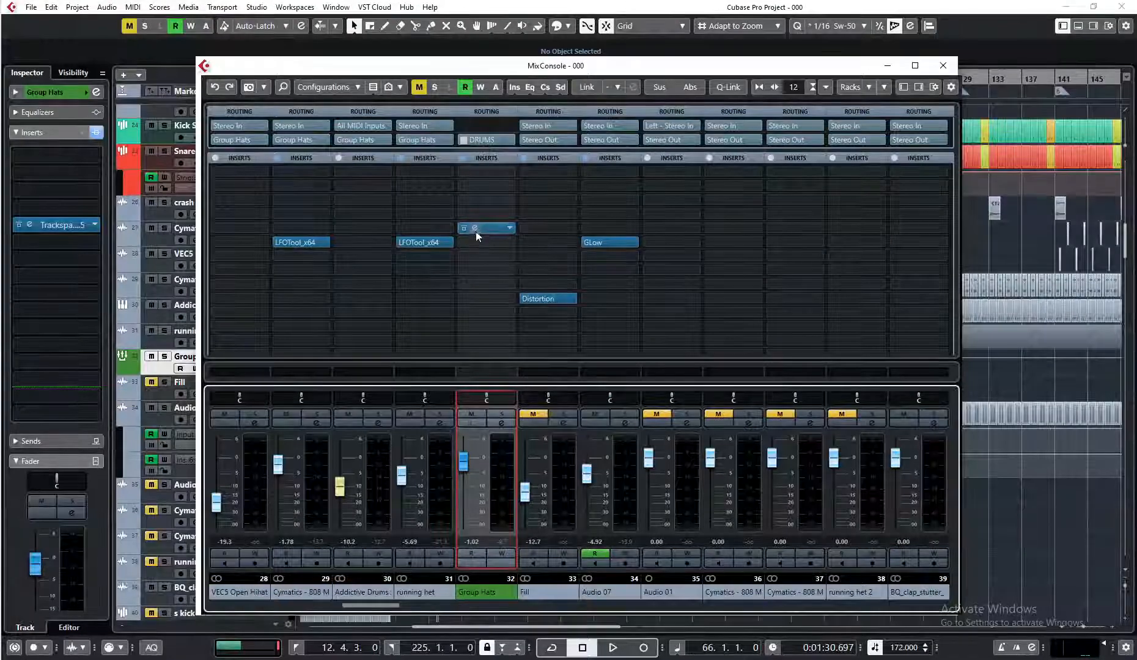
left_click(486, 228)
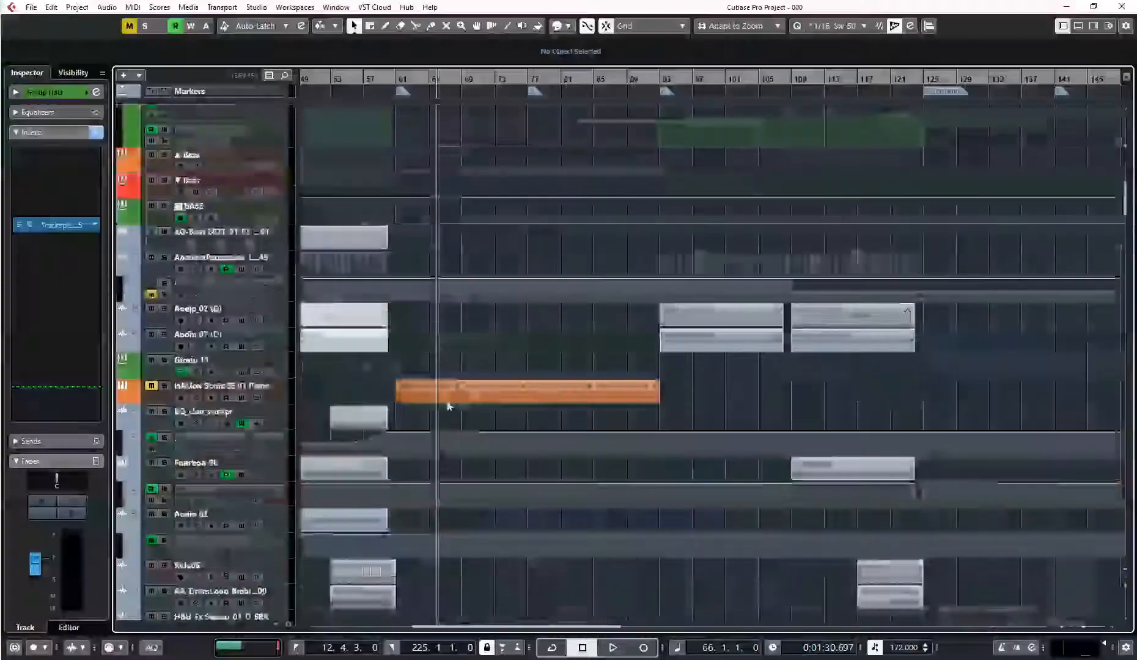
Look through the arrangement from the group channels to the effects tracks and return the playhead to bar 61
scroll(447, 401, "up", 3)
scroll(447, 395, "down", 2)
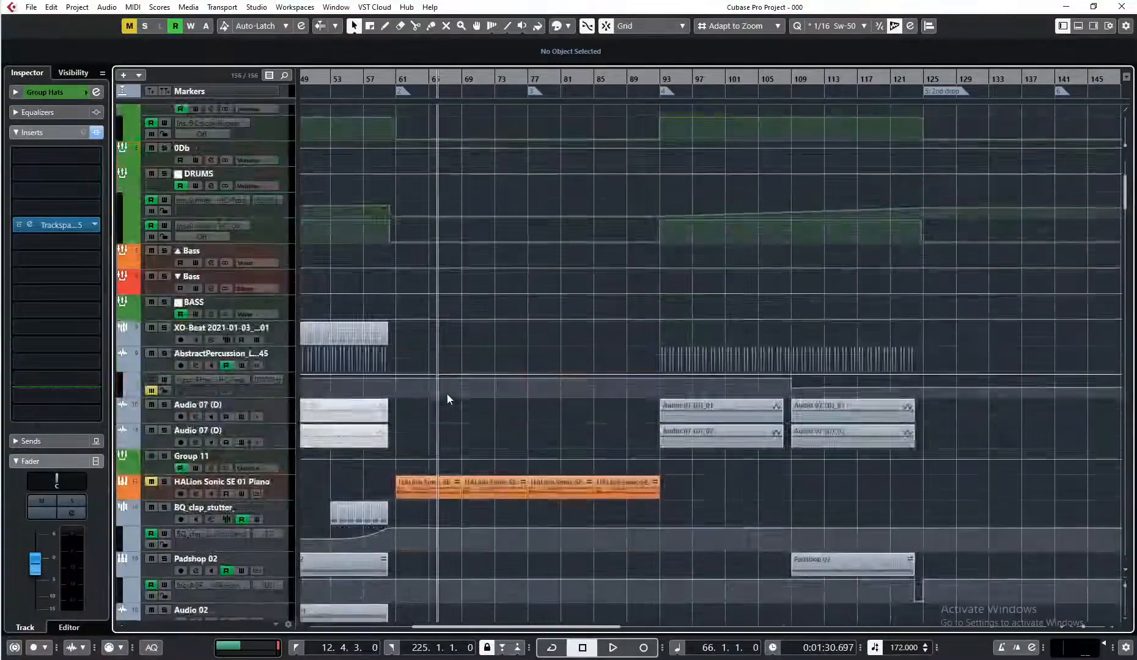
scroll(447, 399, "down", 10)
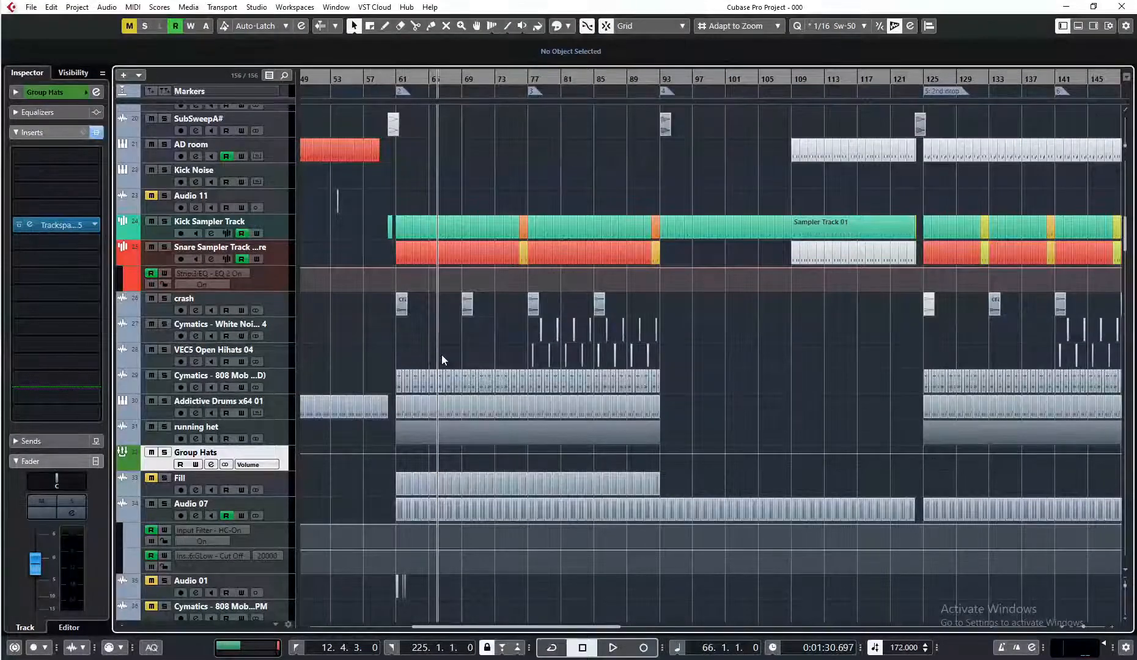
scroll(440, 356, "down", 5)
scroll(440, 357, "down", 15)
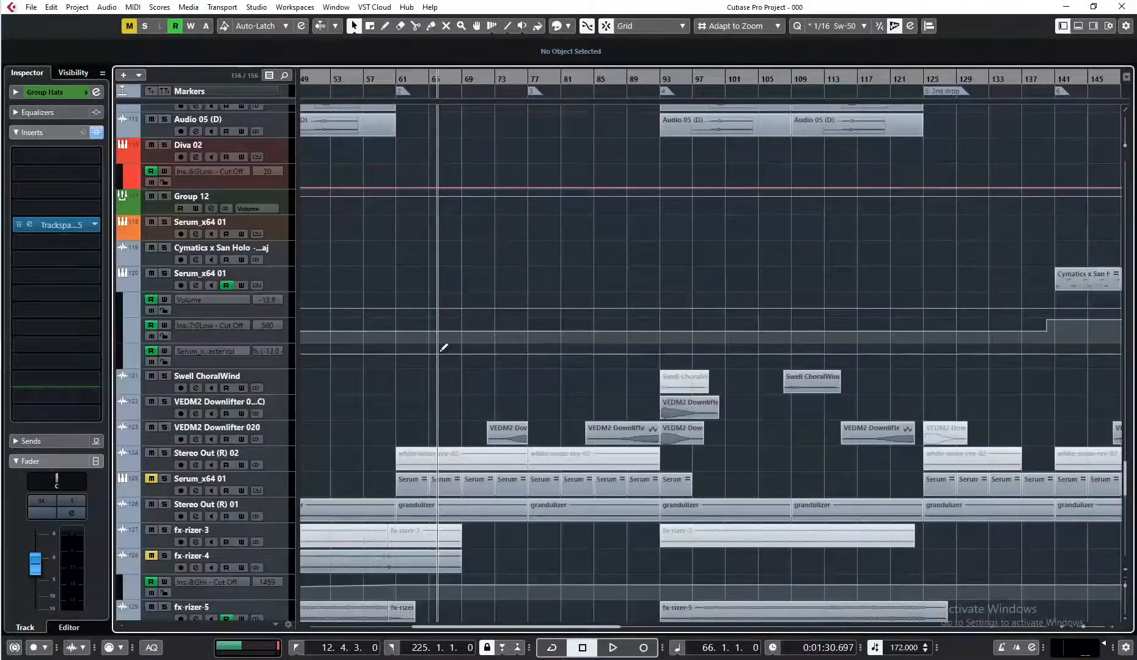
scroll(444, 348, "up", 15)
left_click_drag(396, 76, 450, 322)
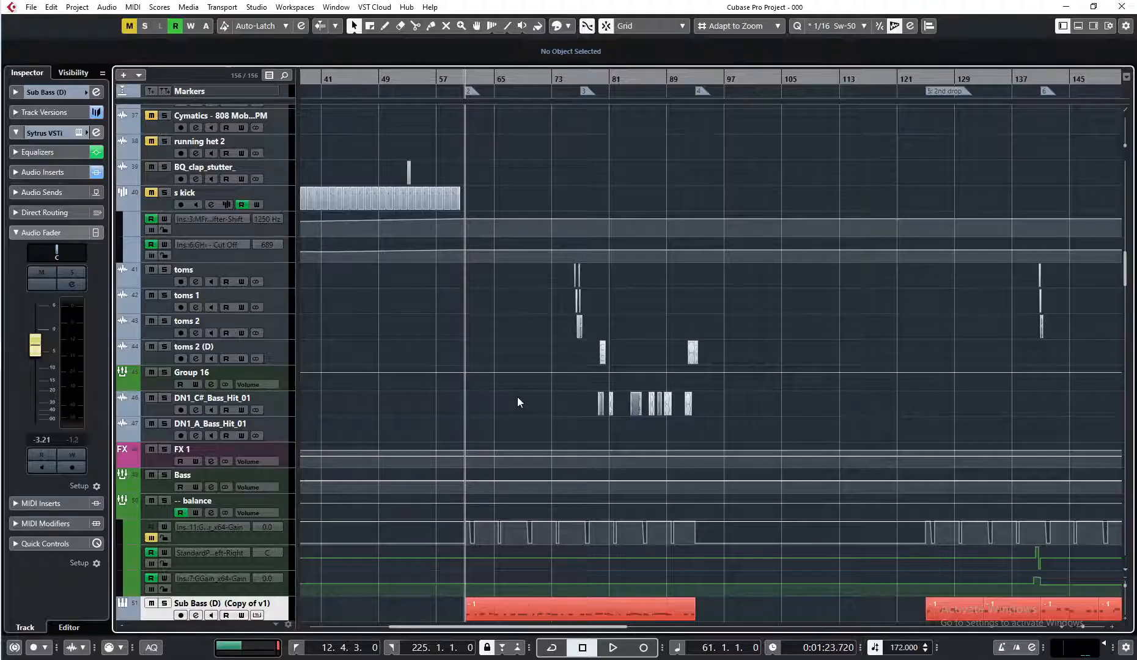
Select the Stereo Out channel at the start of the track list and open its MWaveShaper insert
scroll(518, 396, "up", 8)
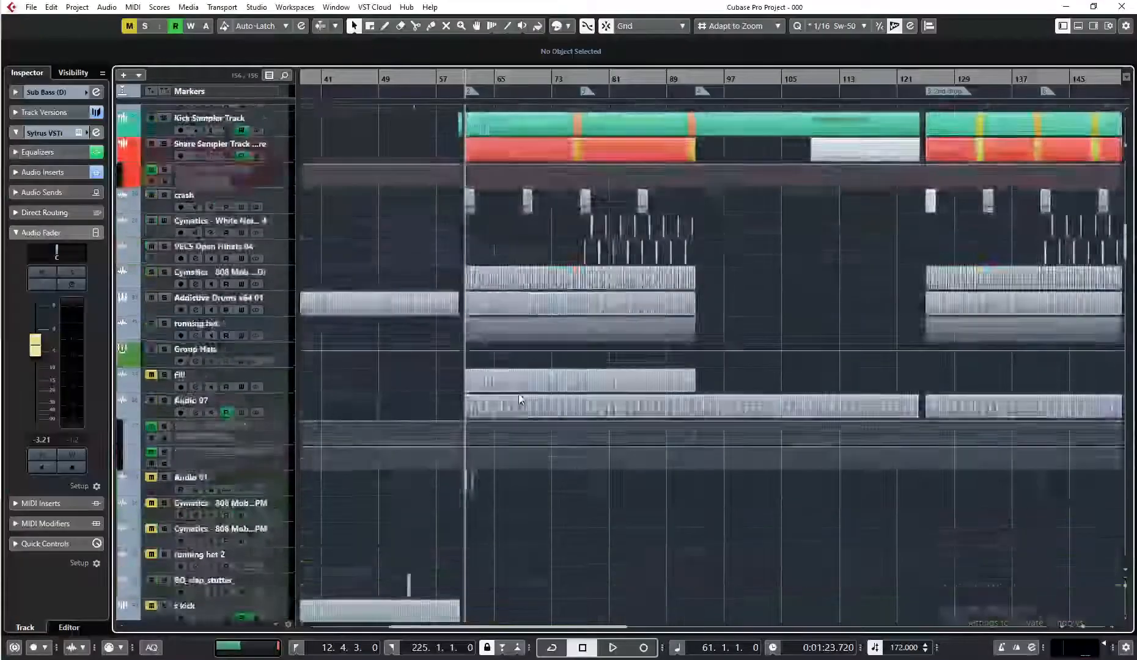
scroll(520, 393, "up", 10)
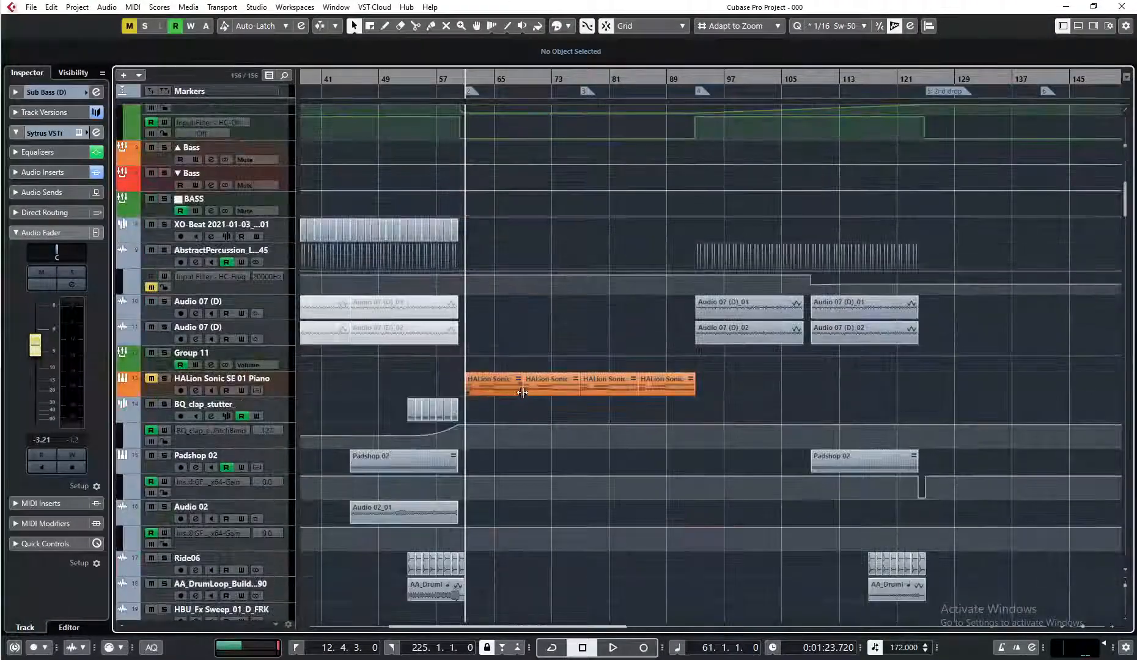
scroll(517, 382, "up", 3)
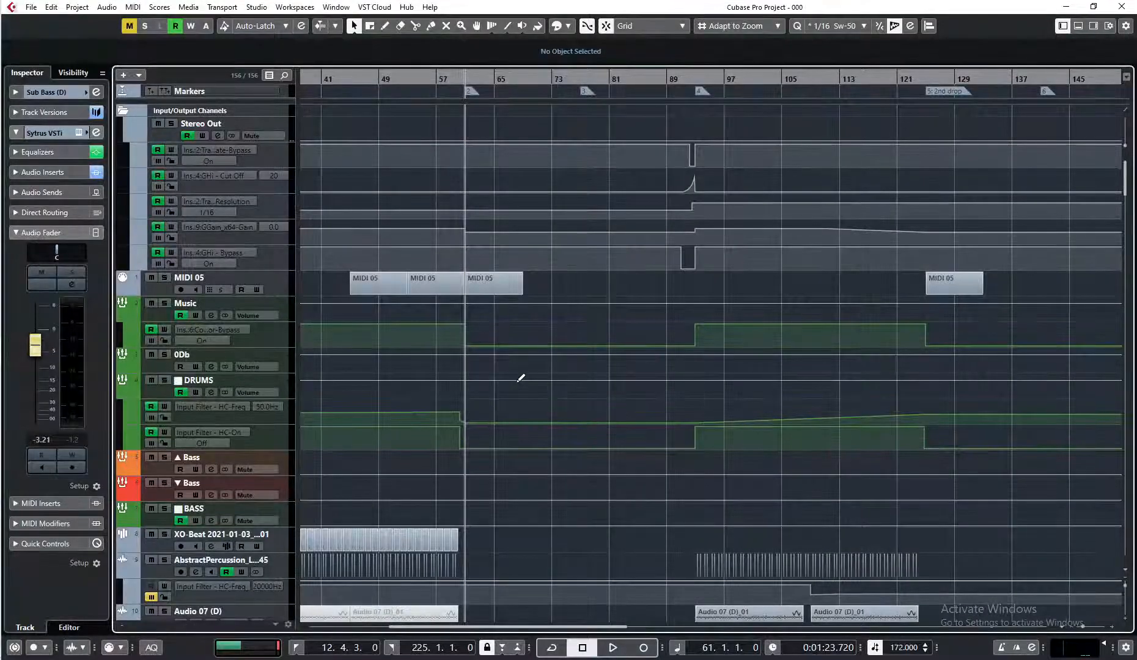
left_click(170, 137)
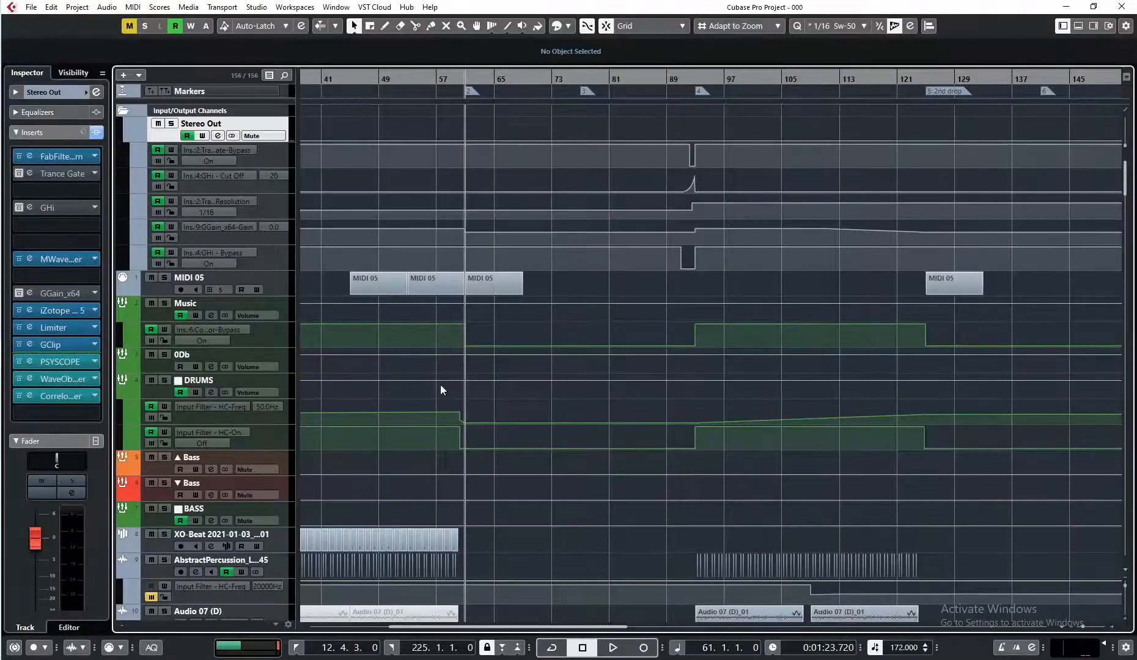
scroll(574, 368, "left", 3)
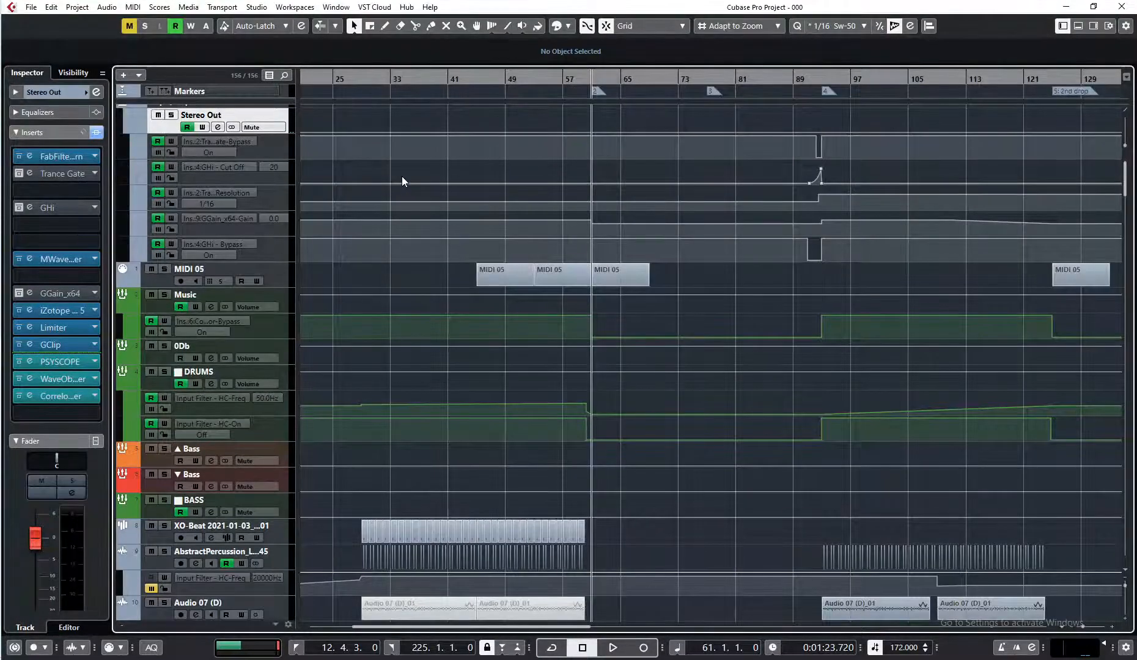
double_click(32, 261)
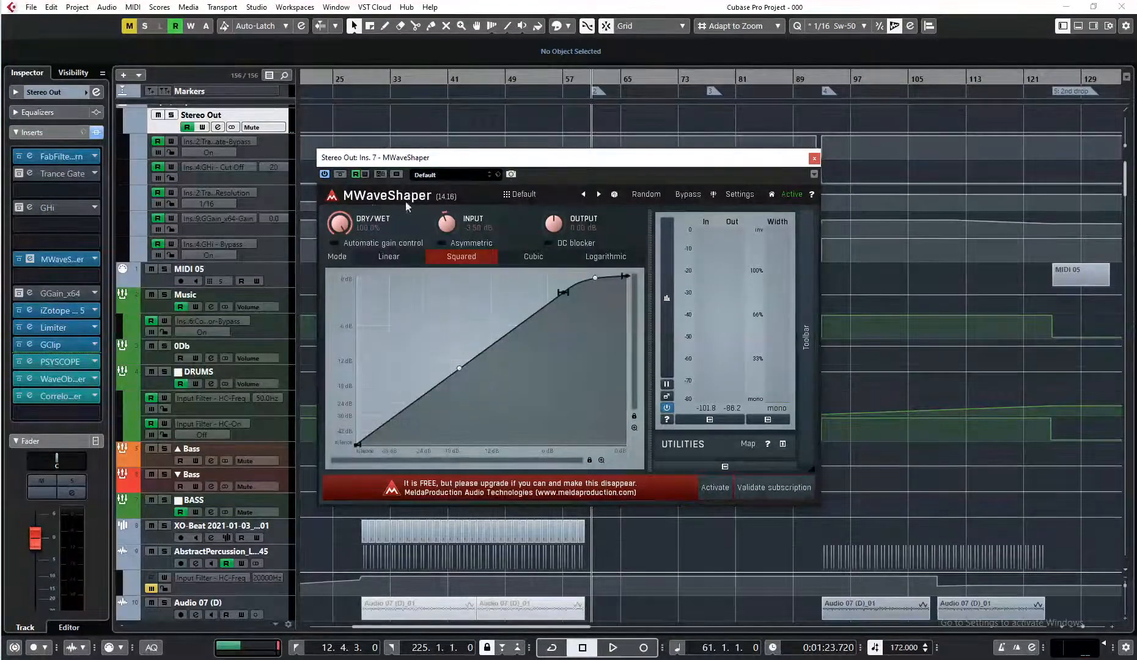
Try GClip in Stereo Out's fifth insert slot, check its Softness control, and remove the insert again
left_click(70, 226)
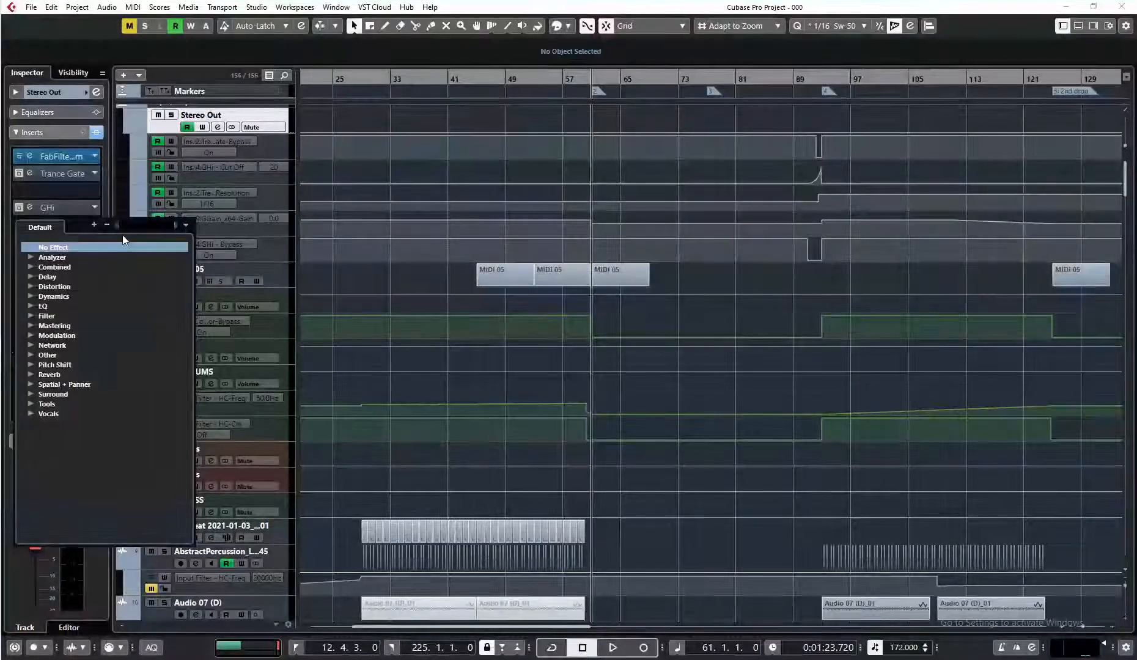
type("gcl")
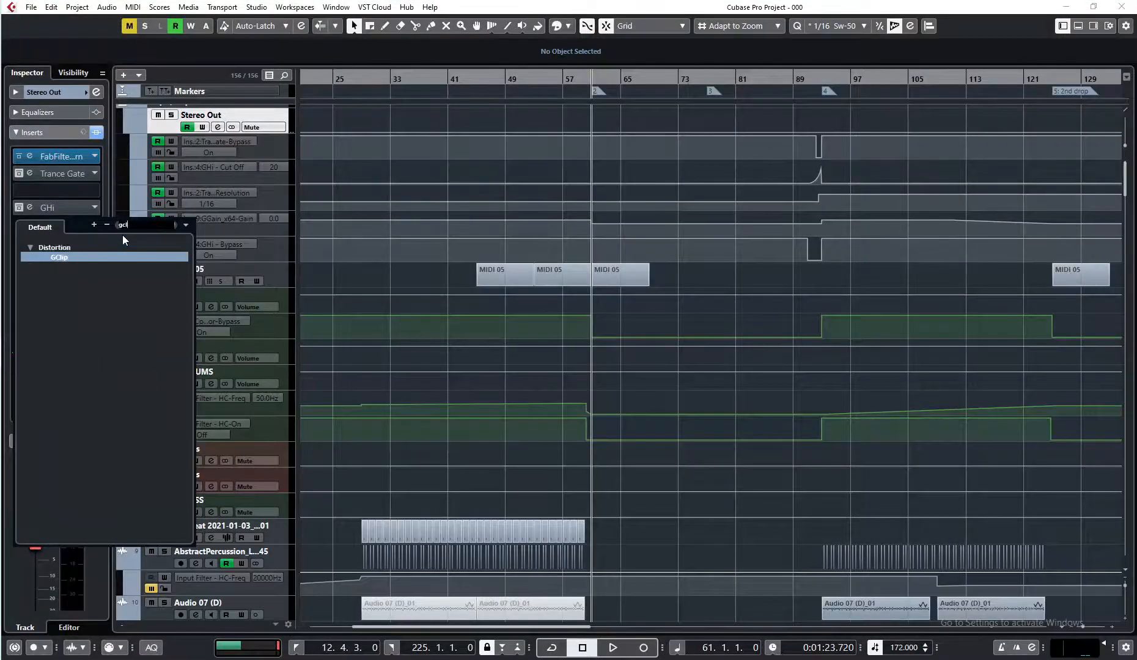
left_click(111, 258)
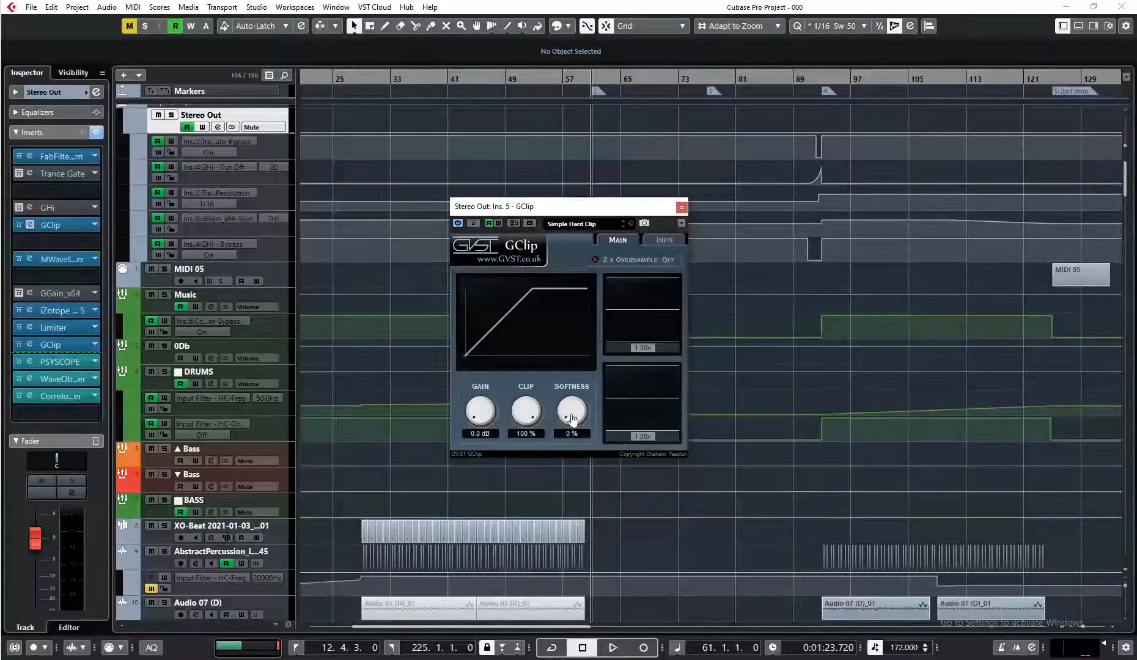
mouse_move(577, 416)
left_mouse_down()
mouse_move(579, 431)
mouse_move(582, 350)
mouse_move(573, 430)
mouse_move(581, 391)
mouse_move(569, 417)
left_mouse_up()
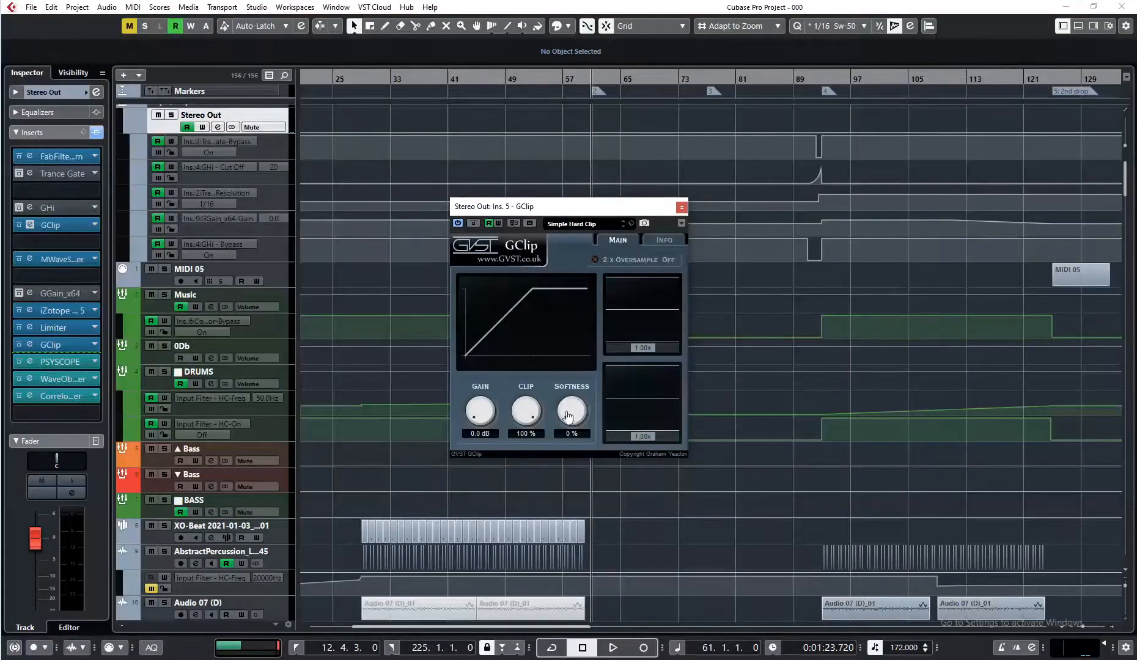
left_click(681, 208)
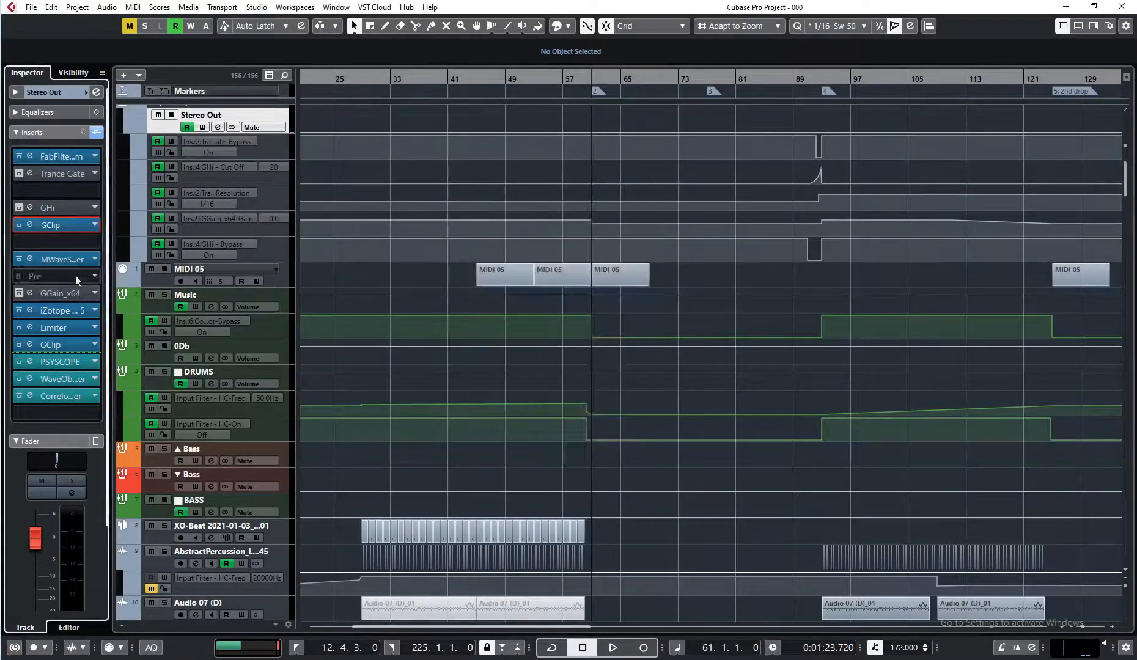
left_click(79, 227)
left_click(74, 414)
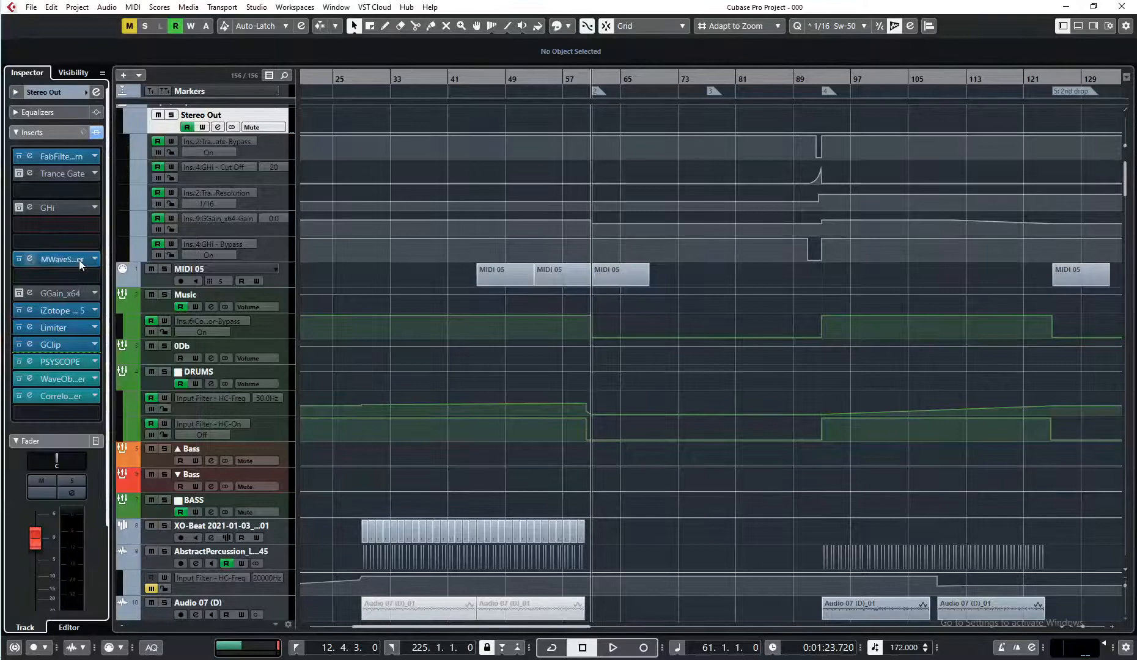
Review the Squared shaping curve in Stereo Out's MWaveShaper, close the plugin and place the playhead at bar 33
left_click(28, 258)
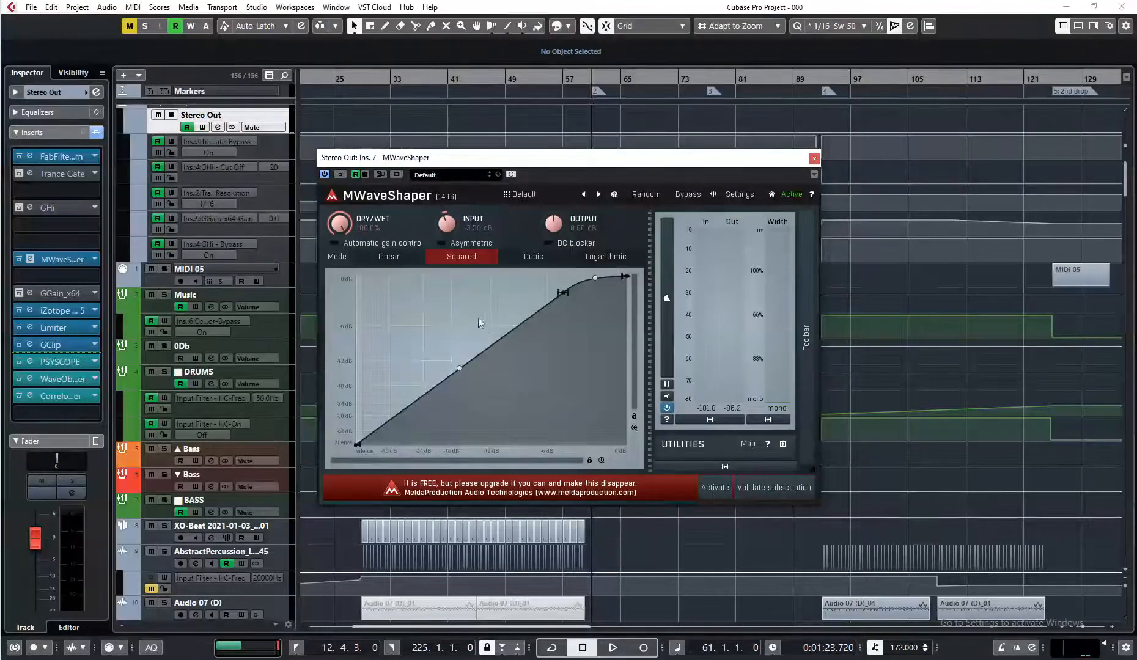
left_click(815, 158)
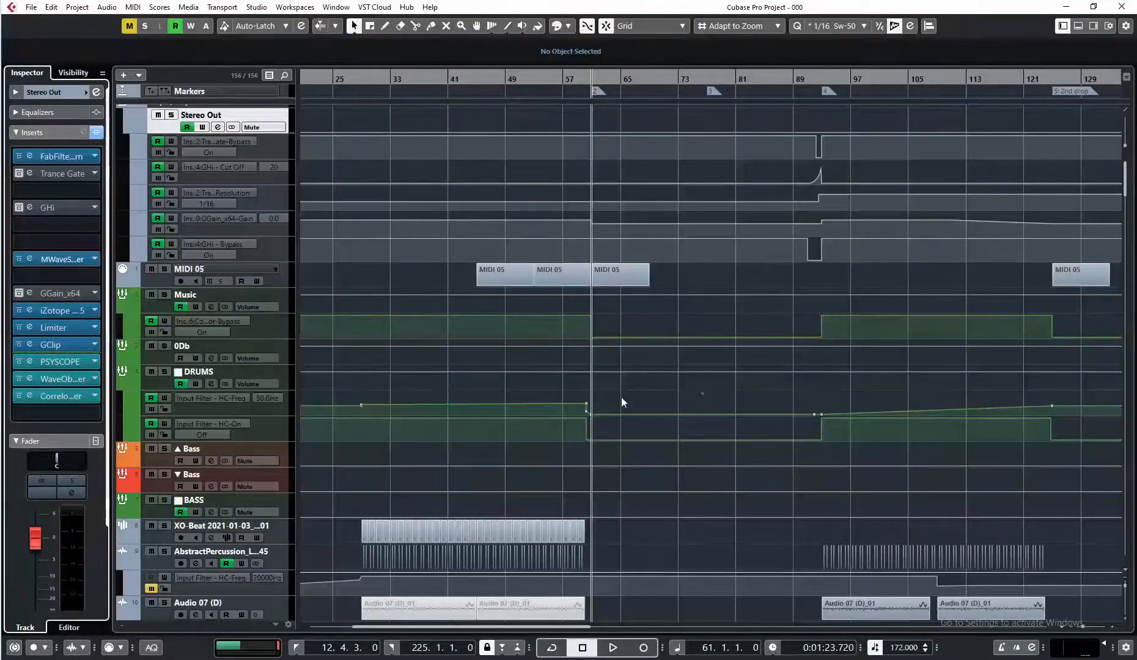
left_click(390, 80)
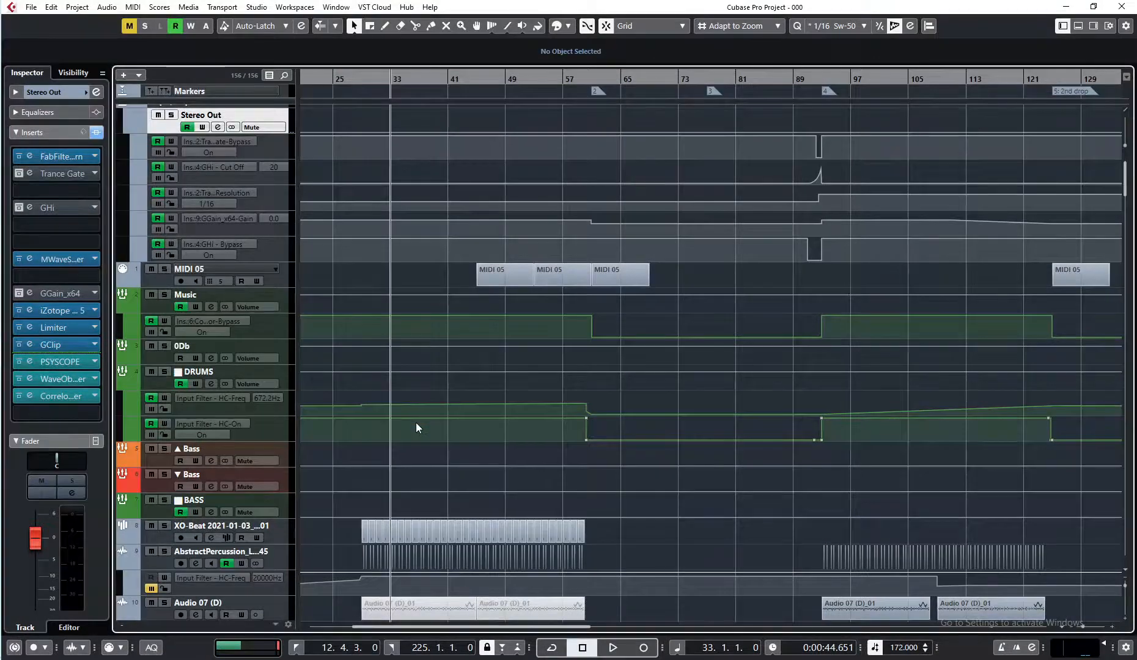
Solo the BASS group channel and examine its output routing and its sends to the two Bass groups
left_click(165, 501)
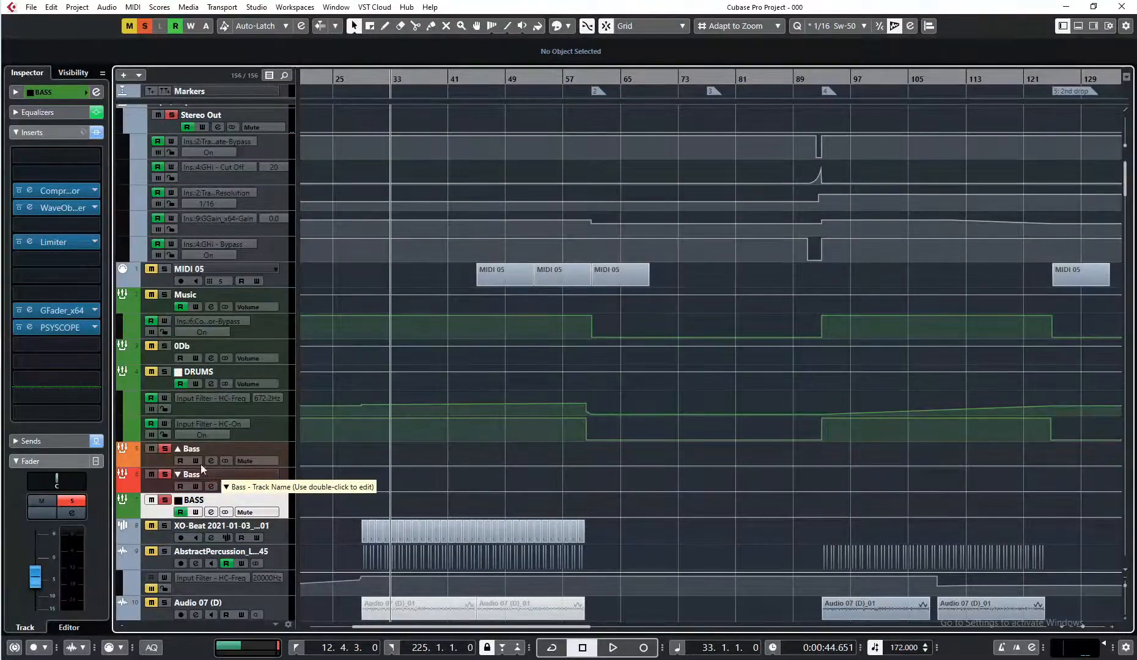
left_click(59, 95)
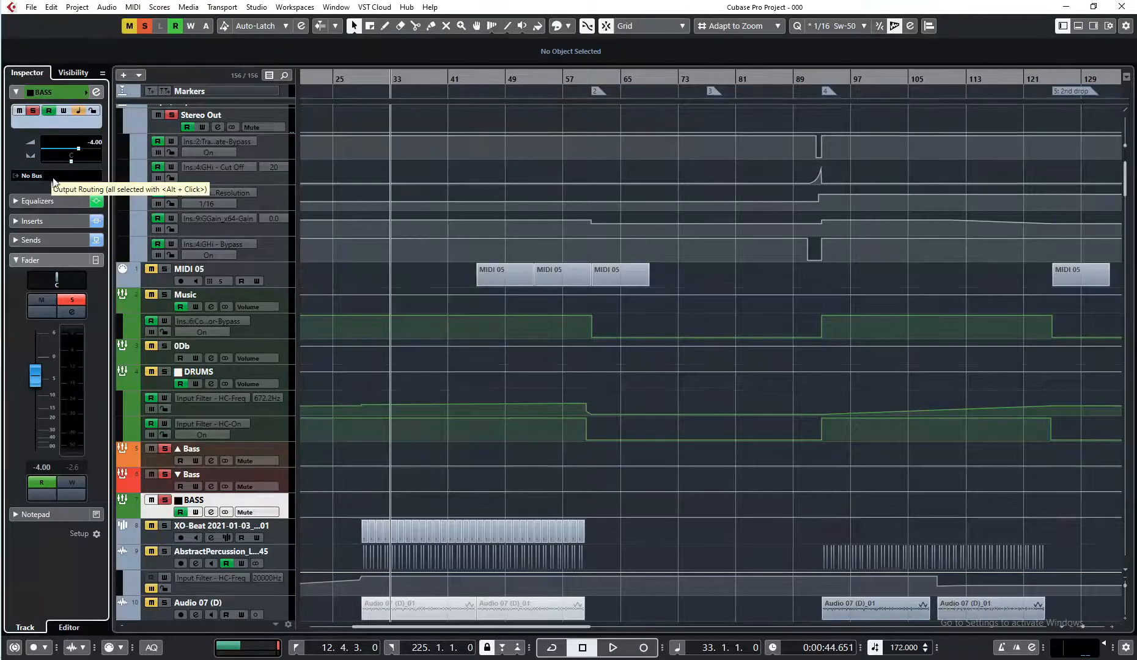
left_click(50, 239)
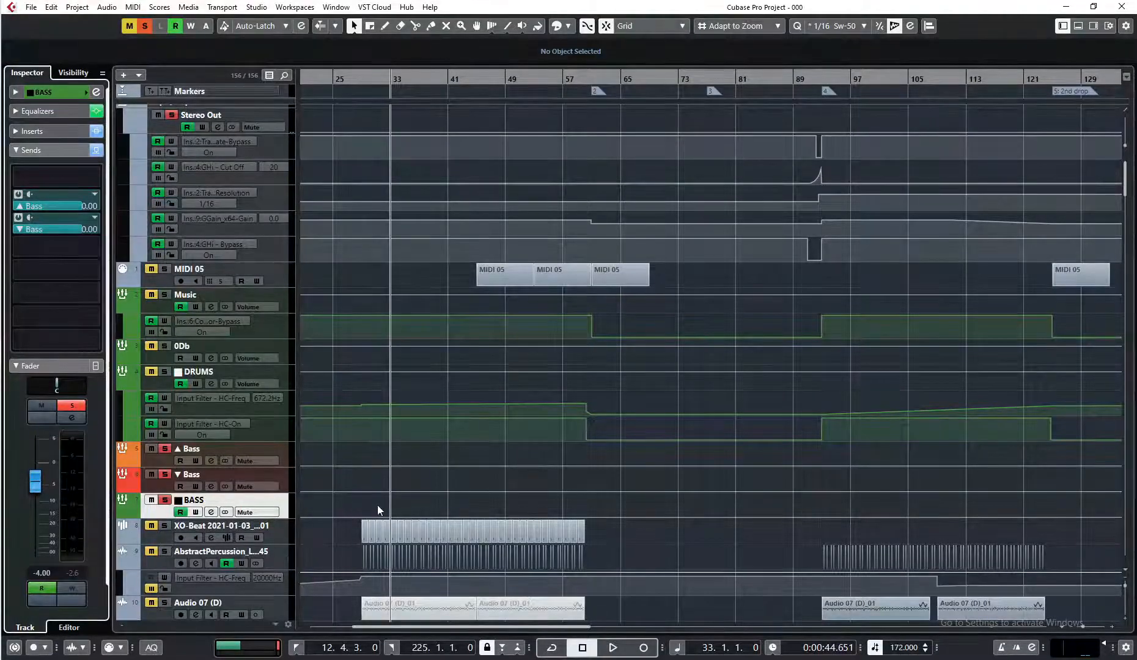
Open the Gaffel inserts of the ▲ Bass and ▼ Bass groups and align their windows one above the other
left_click_drag(379, 504, 397, 363)
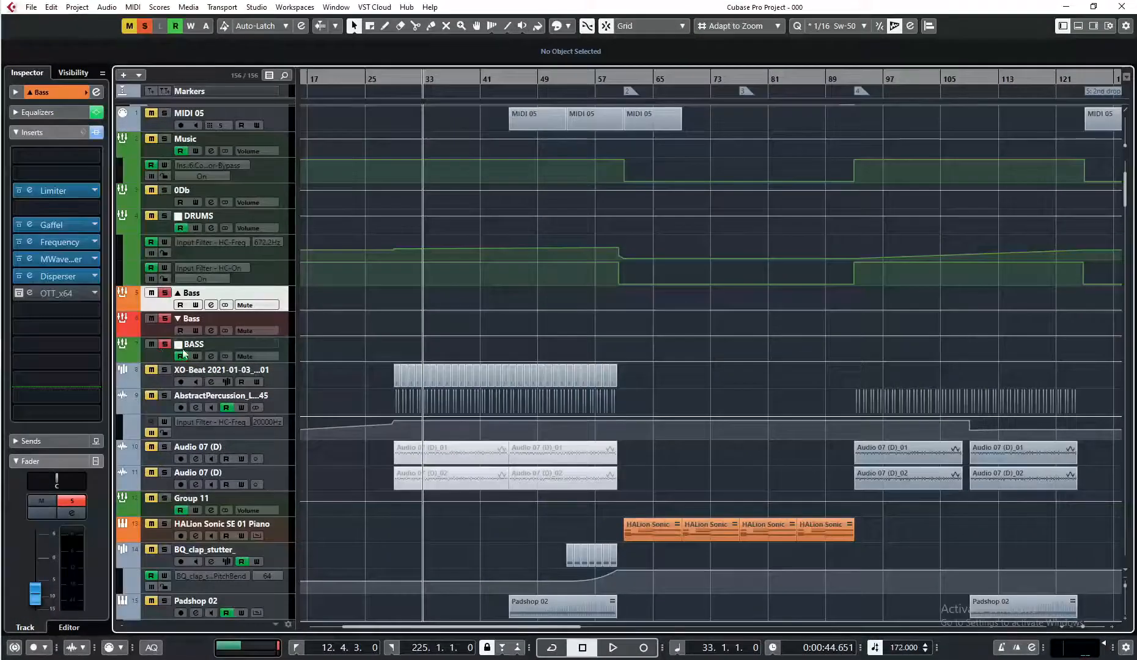
left_click(29, 225)
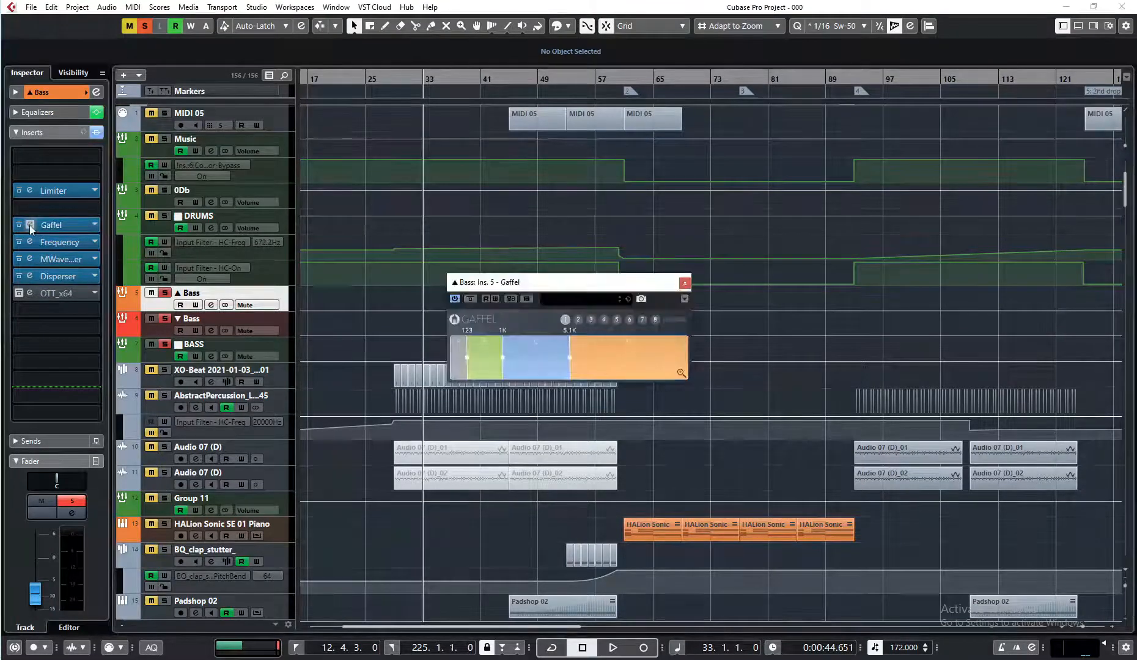
left_click(169, 333)
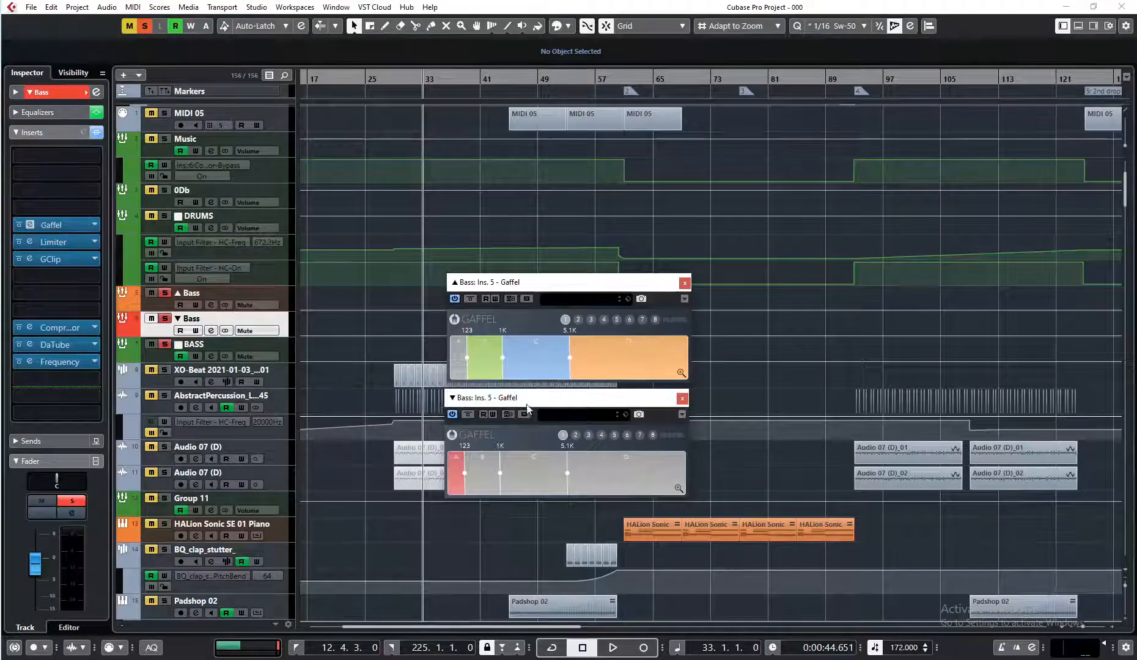
left_click_drag(529, 399, 531, 403)
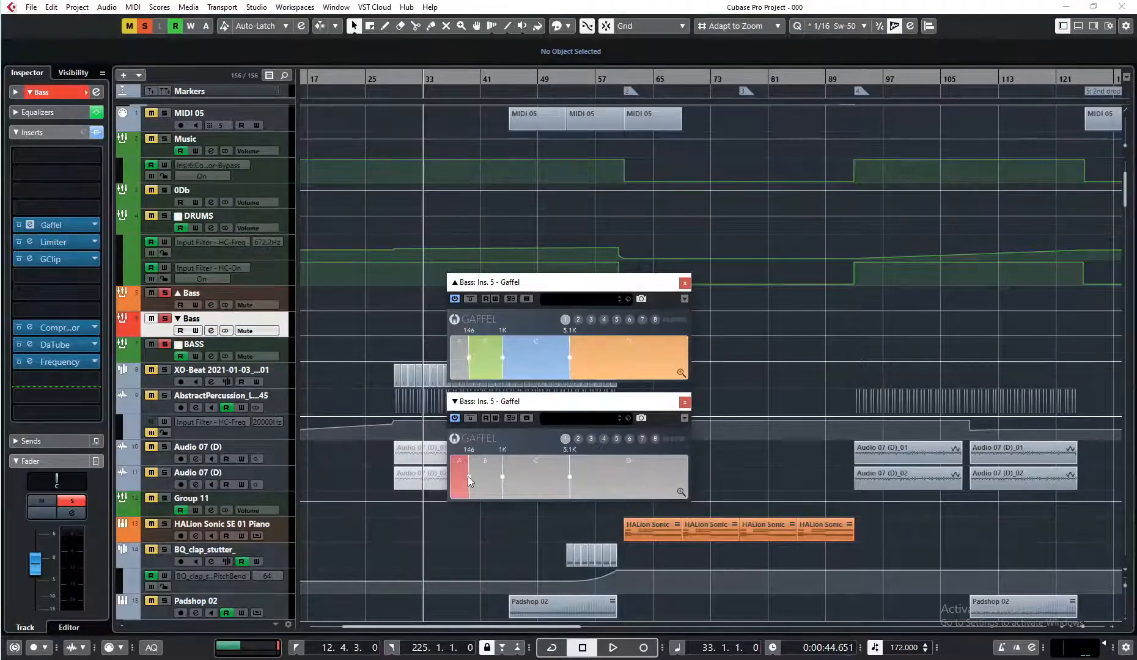
Set the lowest Gaffel crossover shared by the two Bass groups to 146 and close both Gaffel windows
left_click_drag(467, 477, 468, 475)
left_click_drag(538, 289, 540, 290)
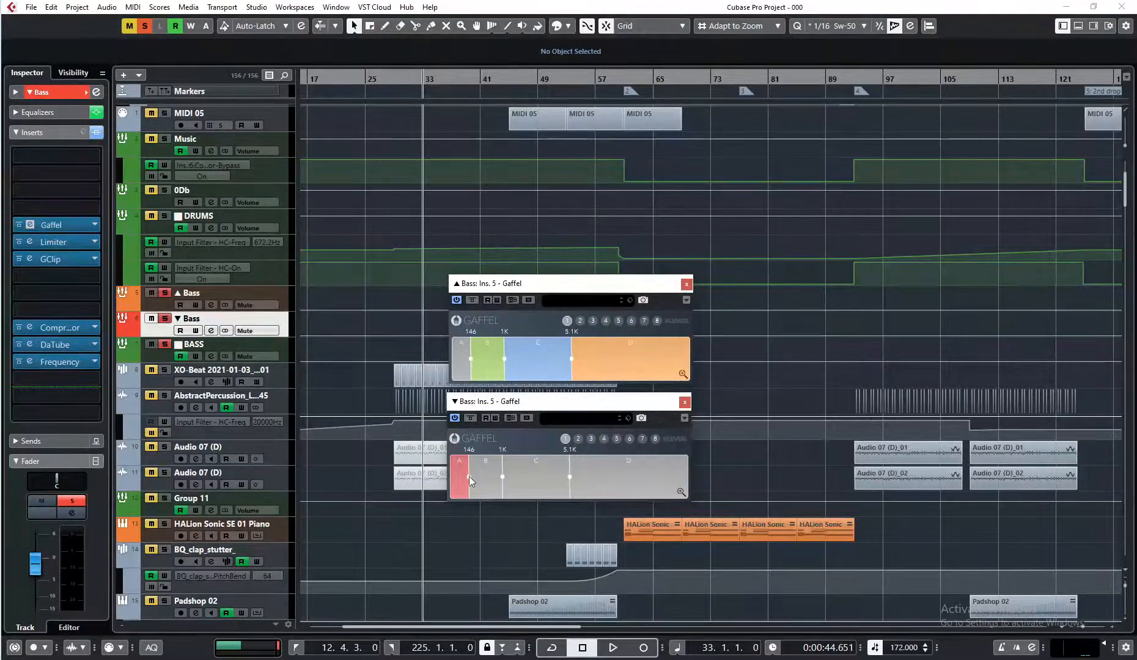
left_click_drag(469, 476, 469, 476)
left_click(686, 284)
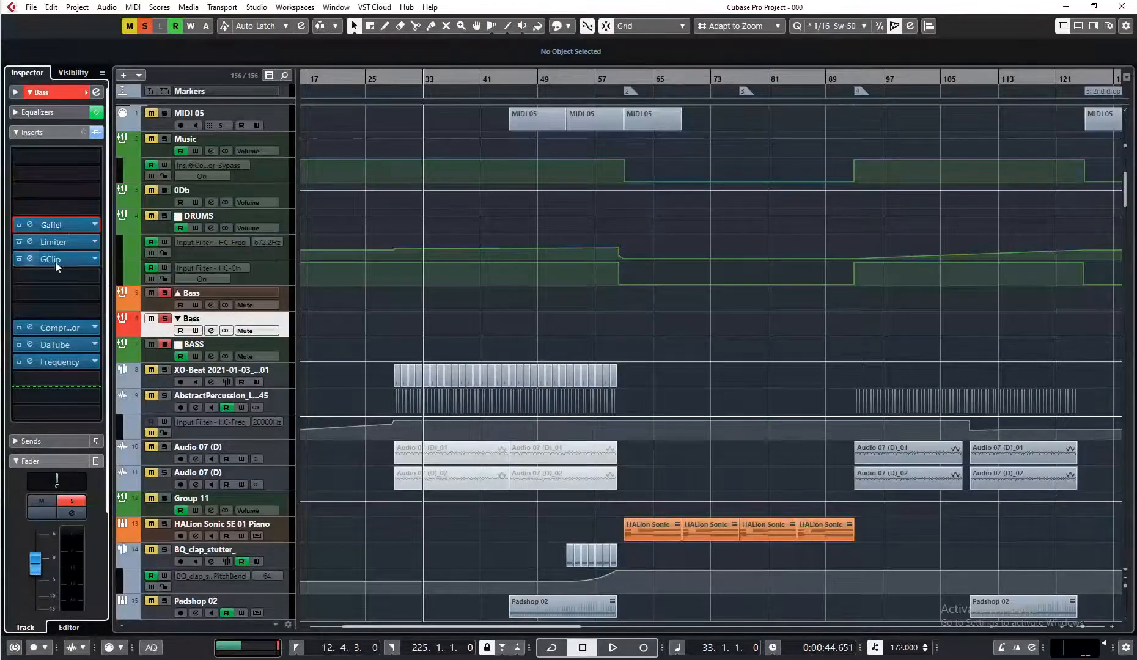
left_click(685, 402)
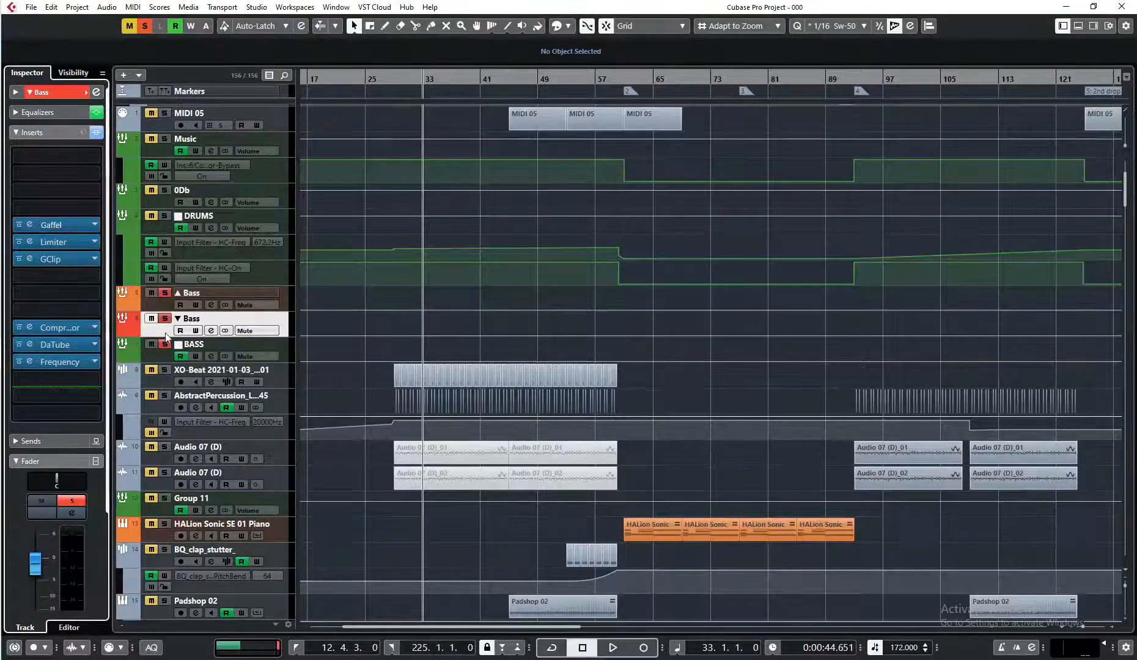
Review the Limiter and Frequency inserts on the ▼ Bass group and close both plugins
left_click(30, 242)
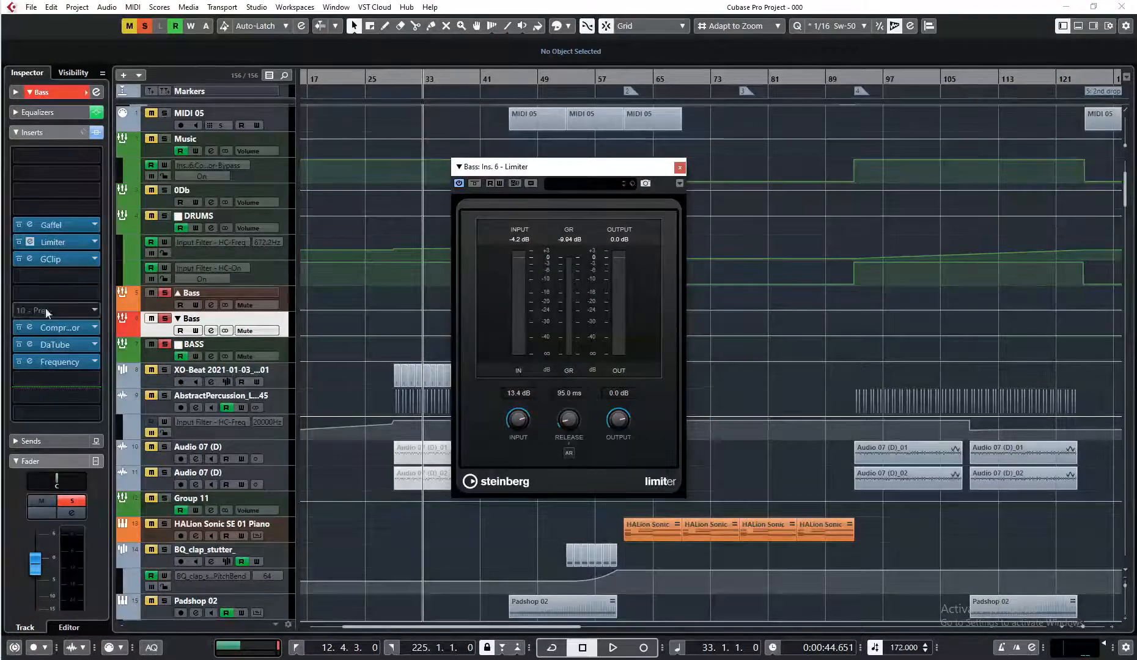
double_click(28, 363)
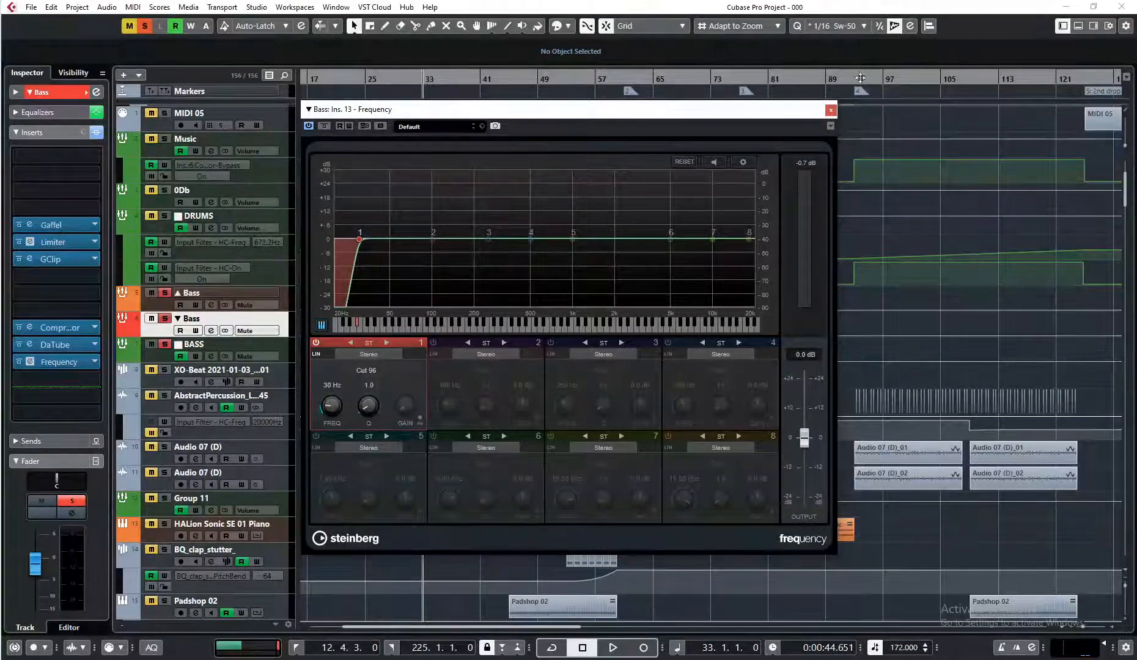
left_click(831, 110)
left_click(681, 168)
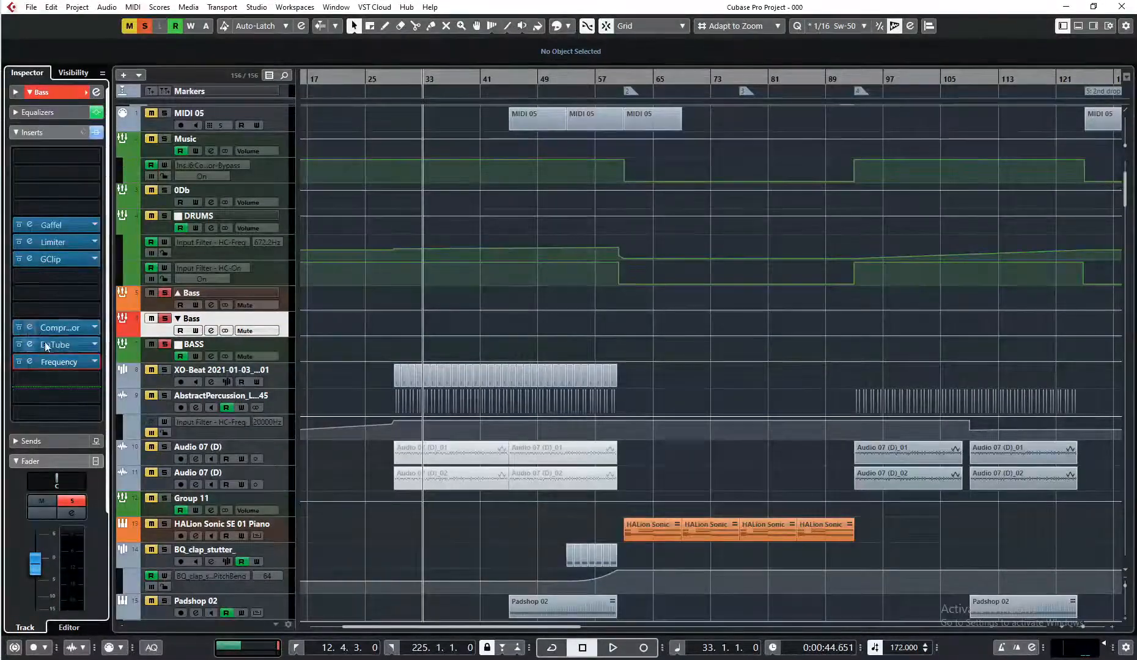
Open the Compressor insert on the ▼ Bass group, check its side-chain activation, and close it
left_click(28, 329)
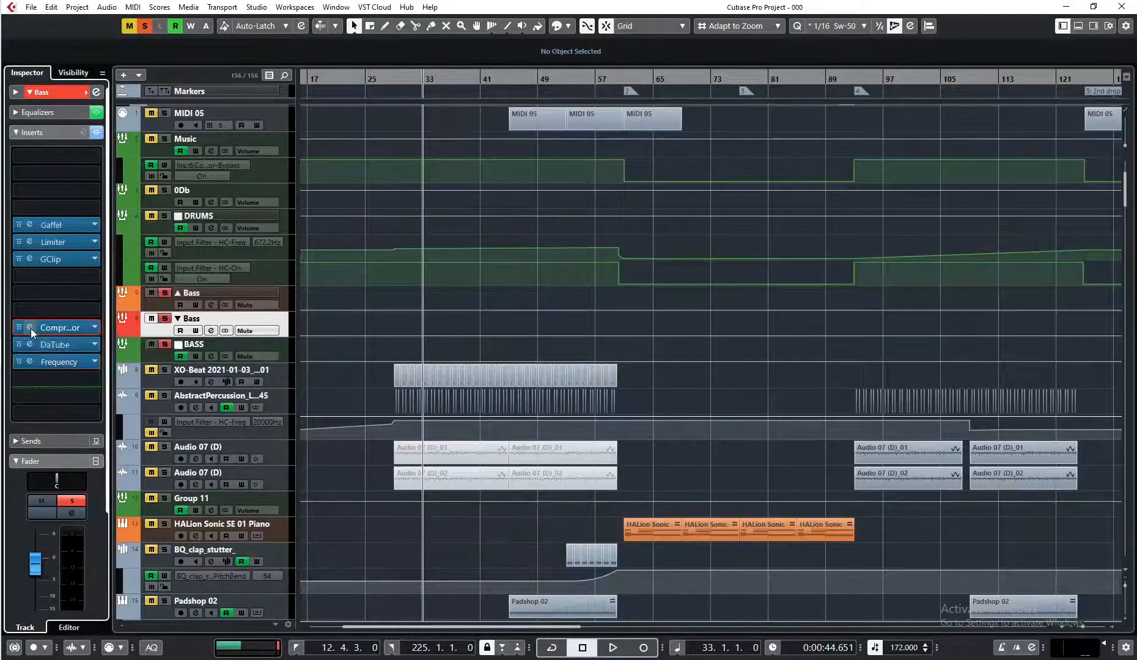
left_click(30, 329)
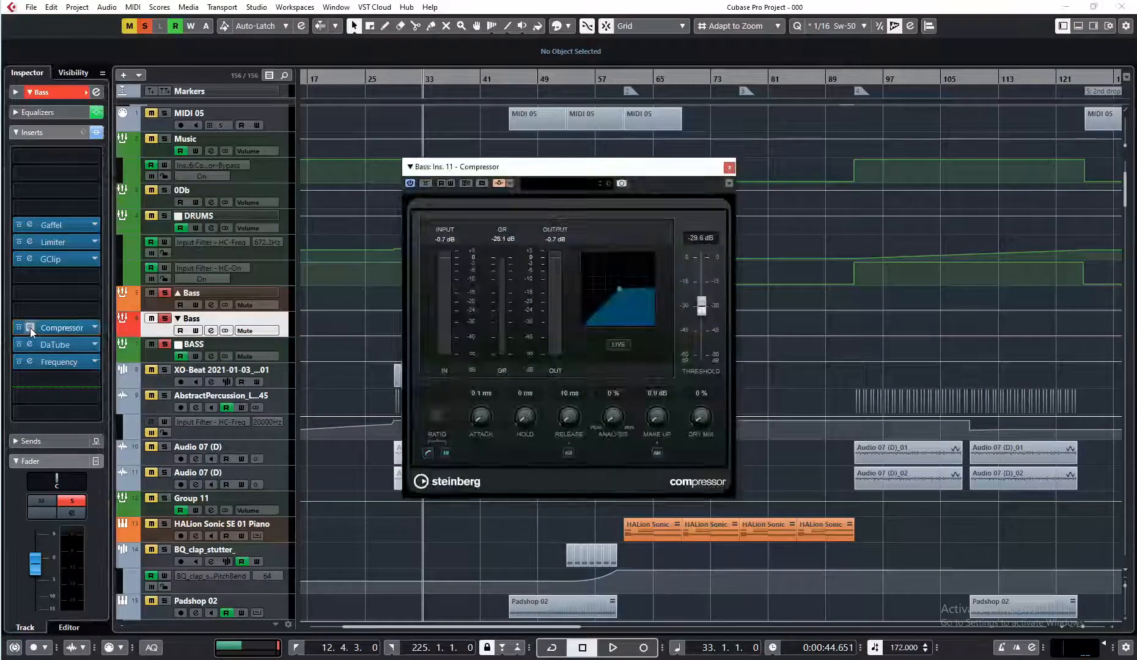
left_click(500, 184)
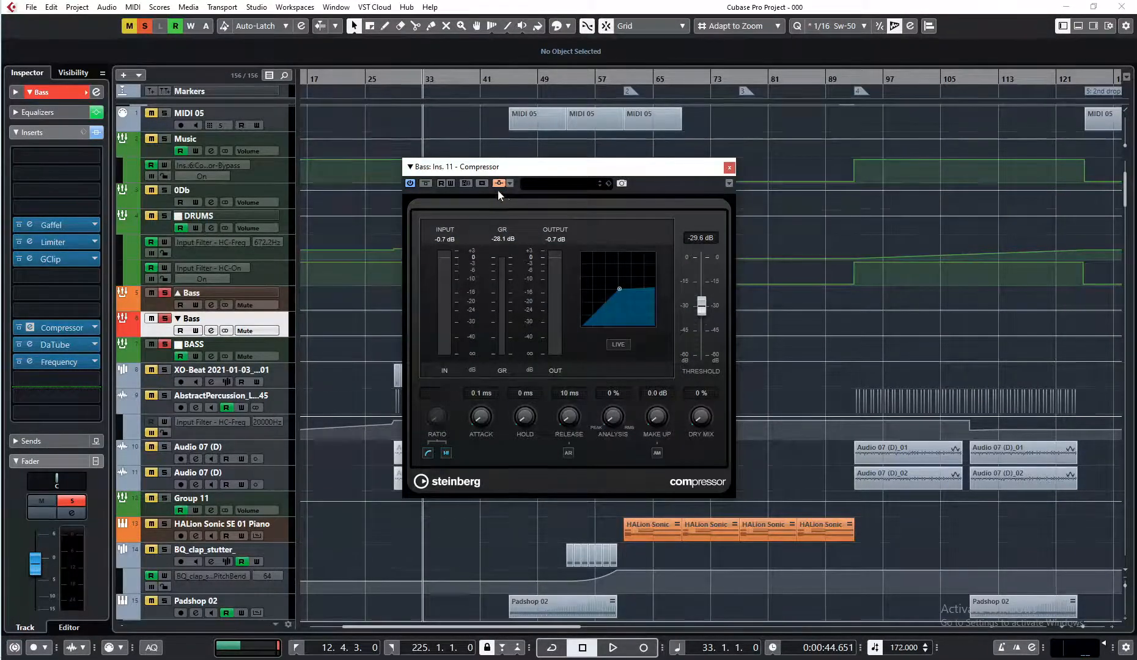
left_click(730, 167)
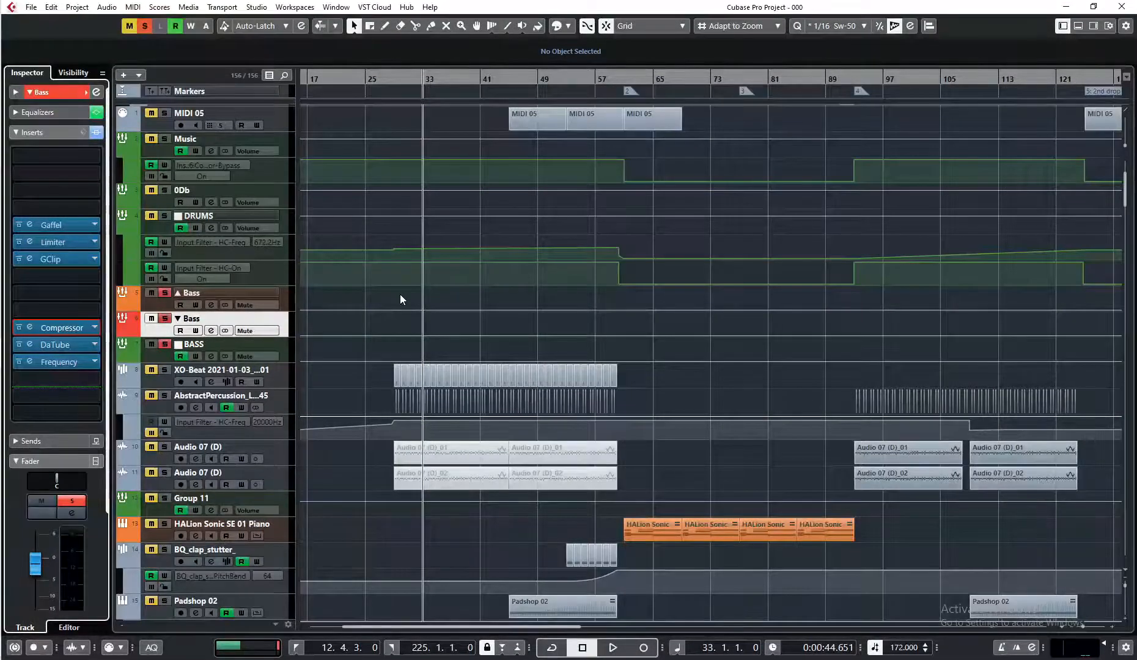
Watch the ▼ Bass Compressor during playback with the Kick Sampler Track soloed, stop playback and look over the arrangement
left_click(29, 328)
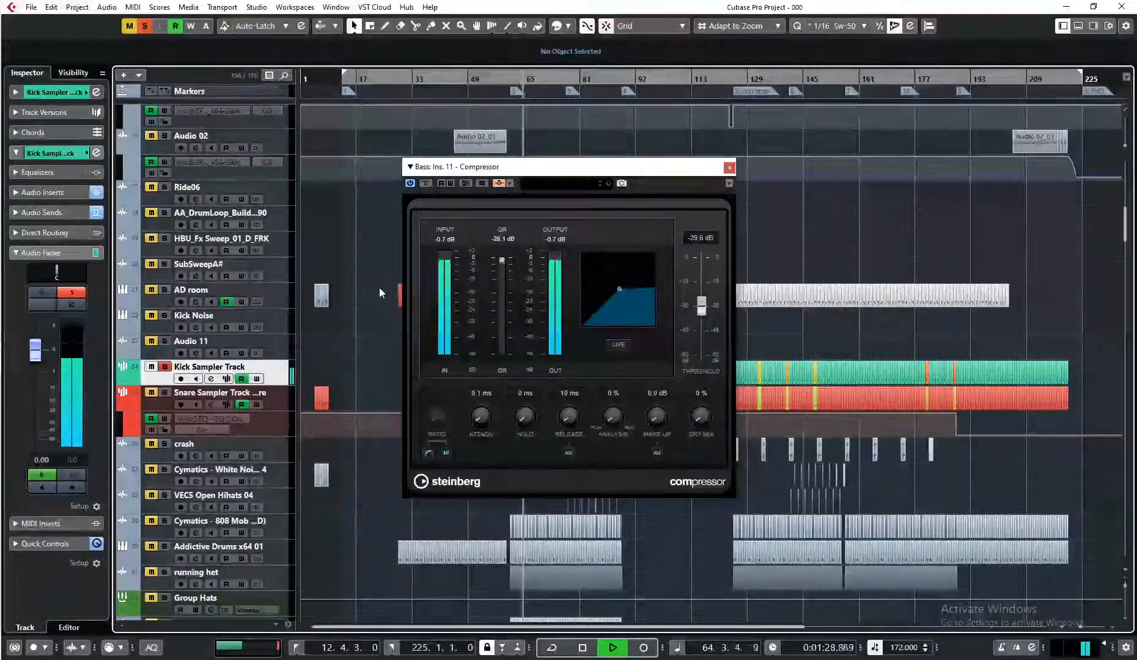
key("space")
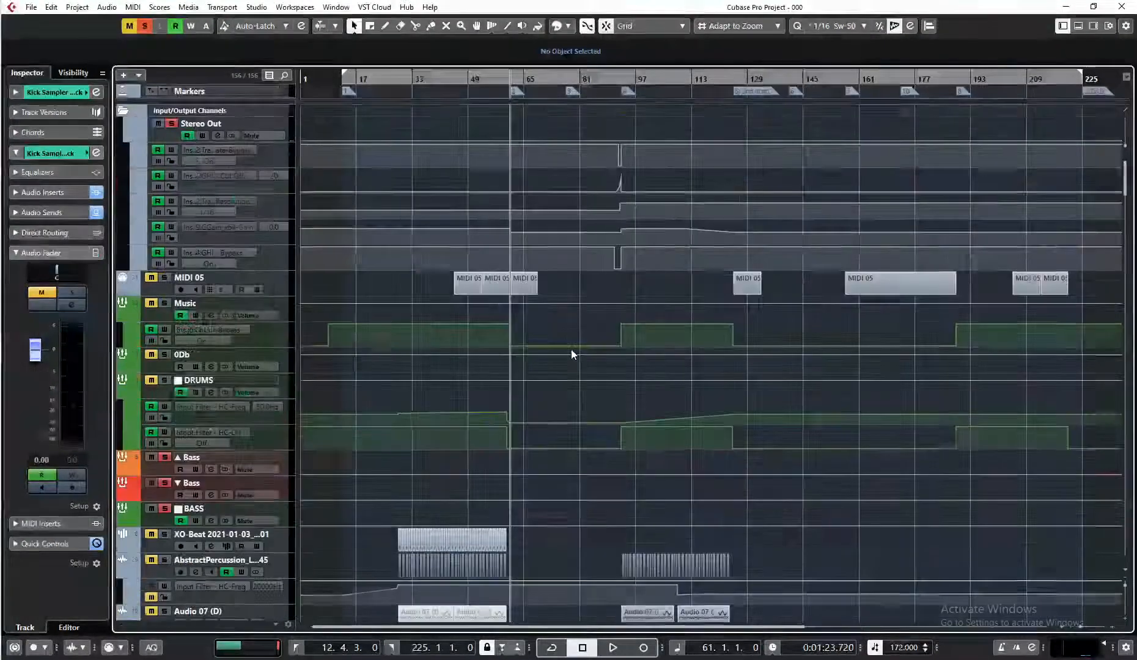
scroll(571, 352, "down", 10)
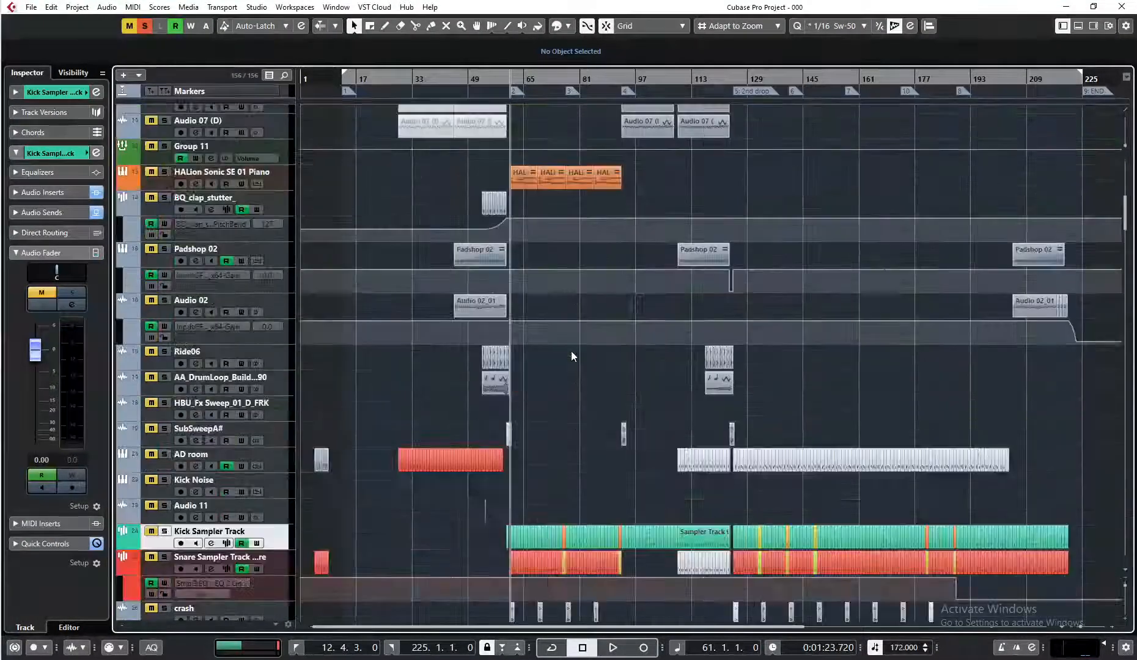
Look over the bass tracks around bar 61, reopen the Compressor insert on the ▼ Bass group for review, and close it
scroll(529, 351, "down", 15)
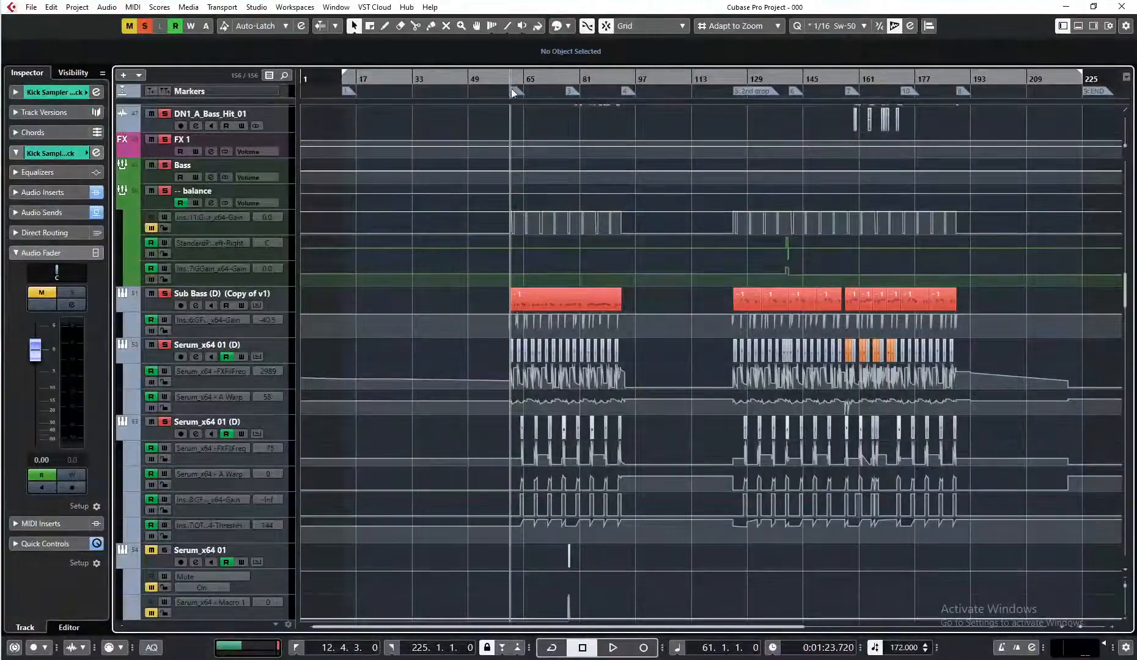
left_click_drag(512, 92, 507, 132)
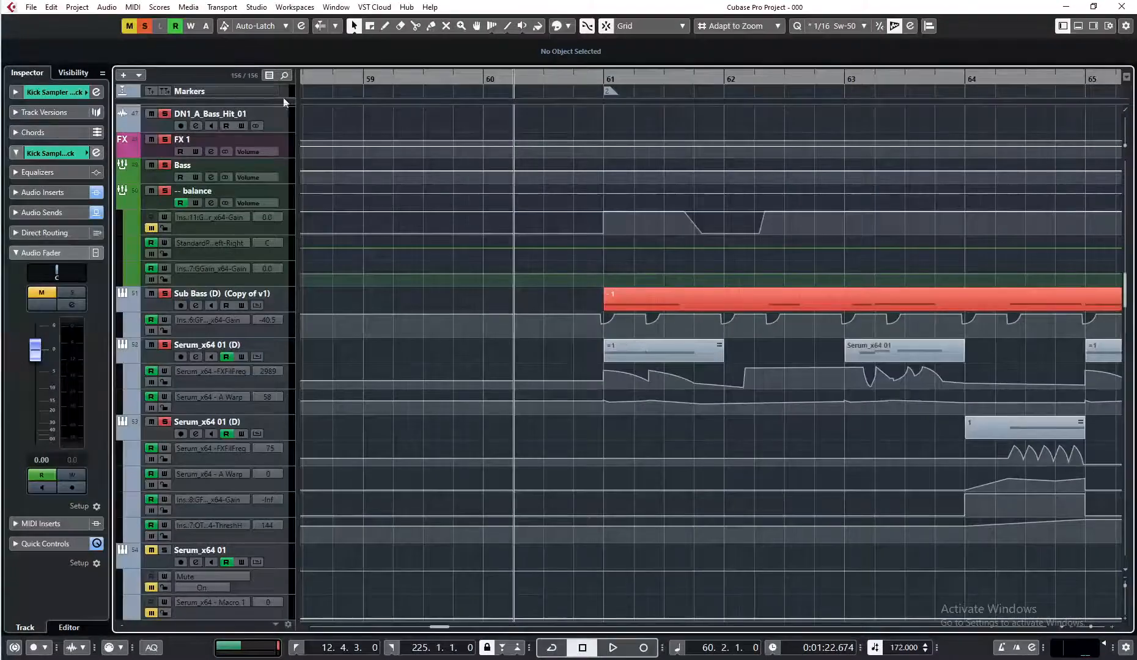
scroll(582, 411, "up", 5)
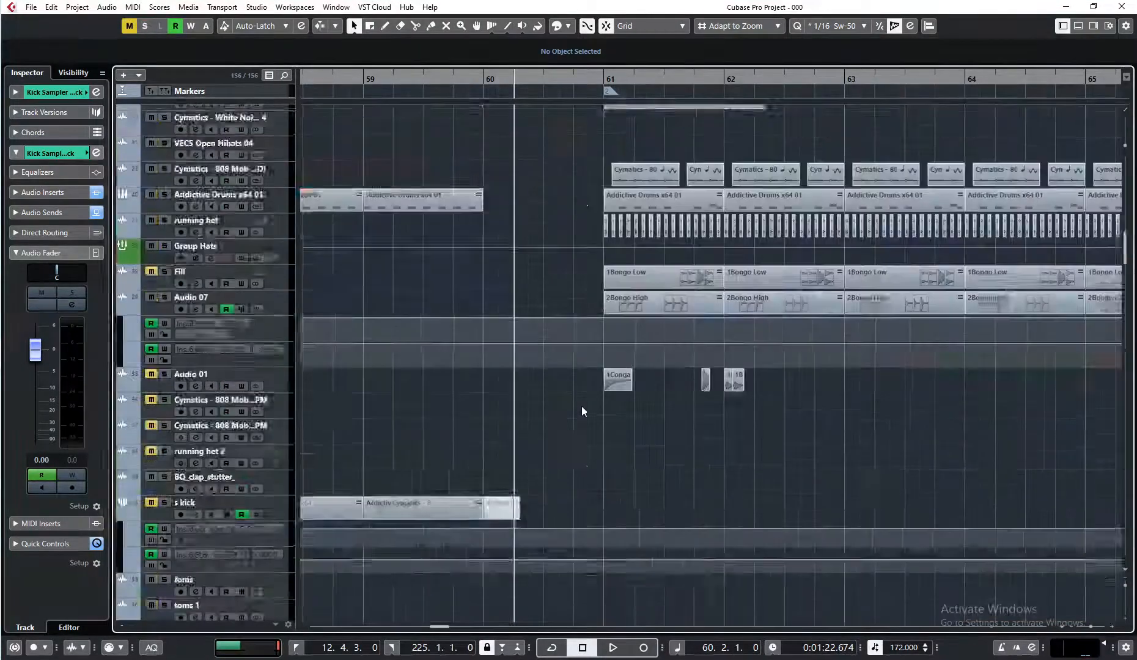
scroll(582, 411, "up", 10)
left_click(176, 487)
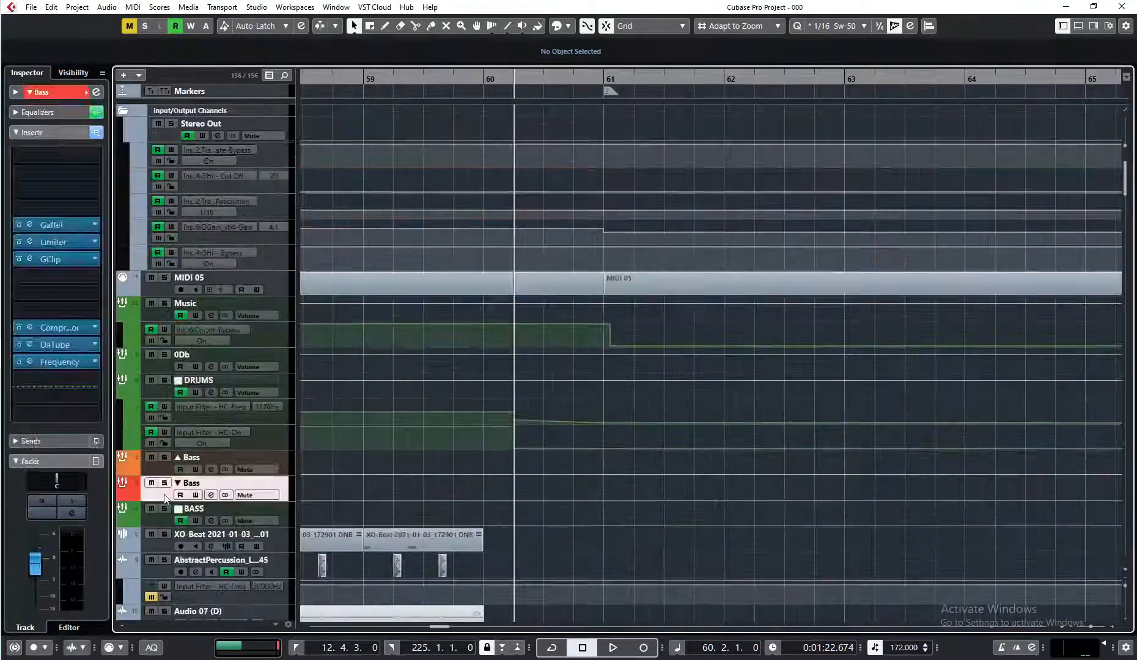
left_click(29, 328)
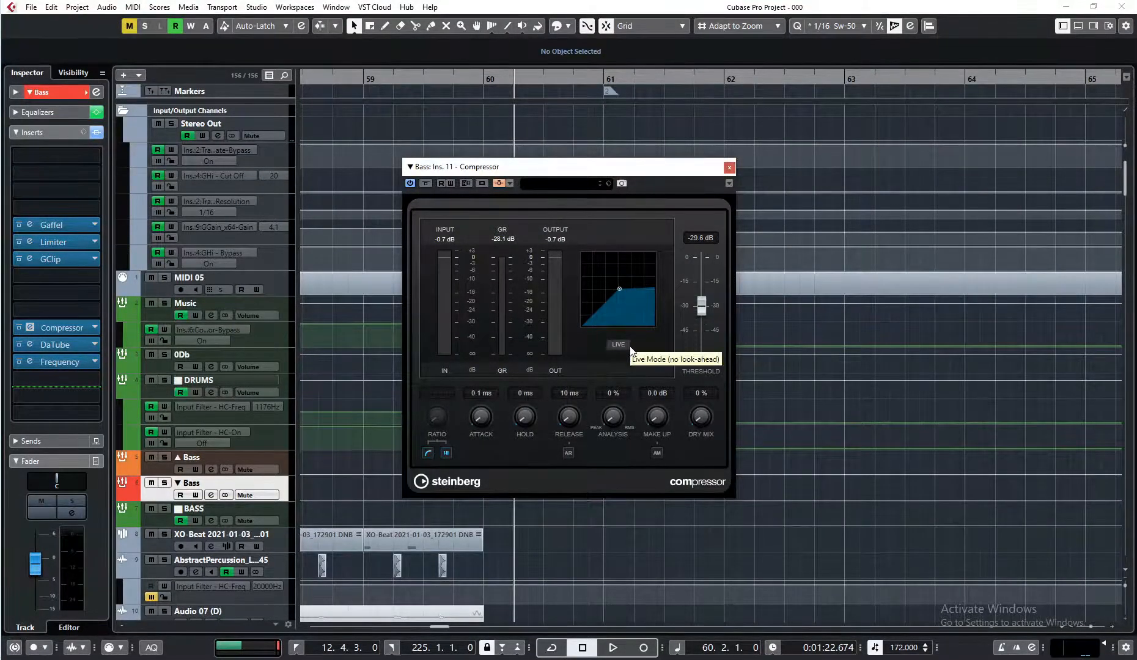
key("Escape")
Open the Limiter insert on the ▲ Bass group, play from bar 61 with the group soloed, and stop playback
left_click(159, 472)
left_click(29, 190)
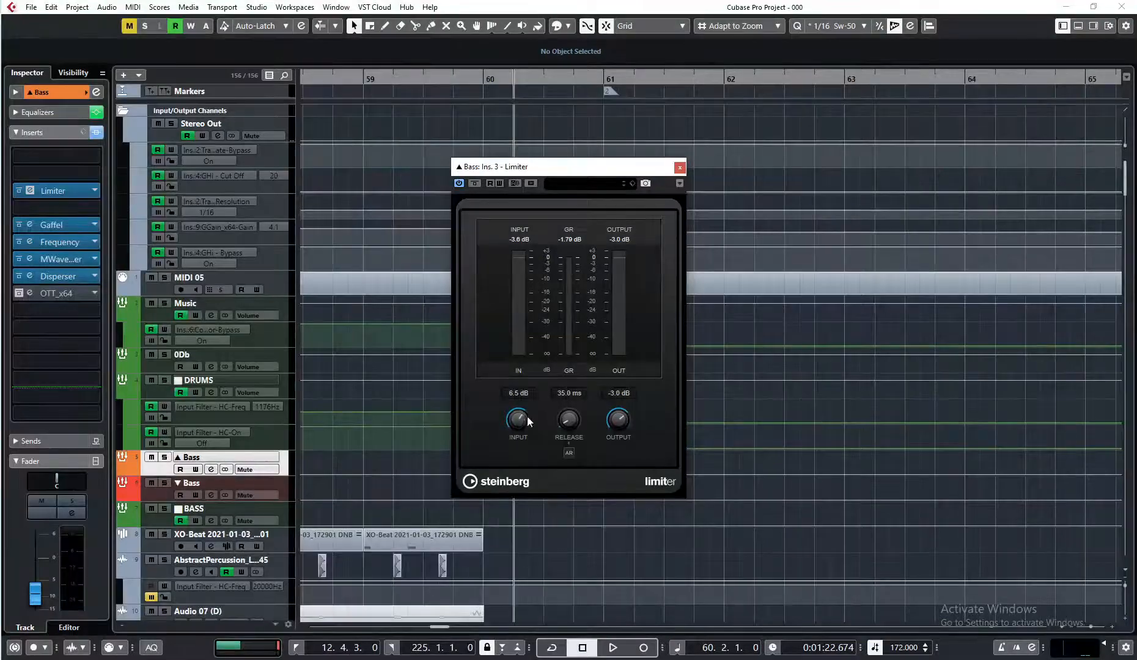
left_click(606, 78)
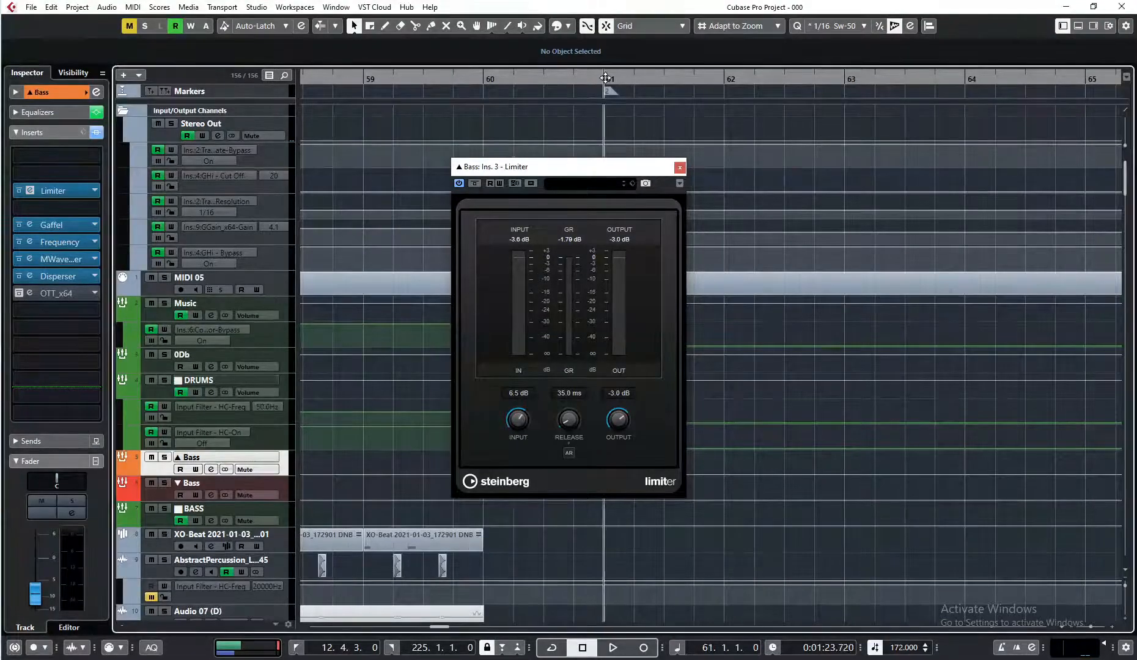
key("space")
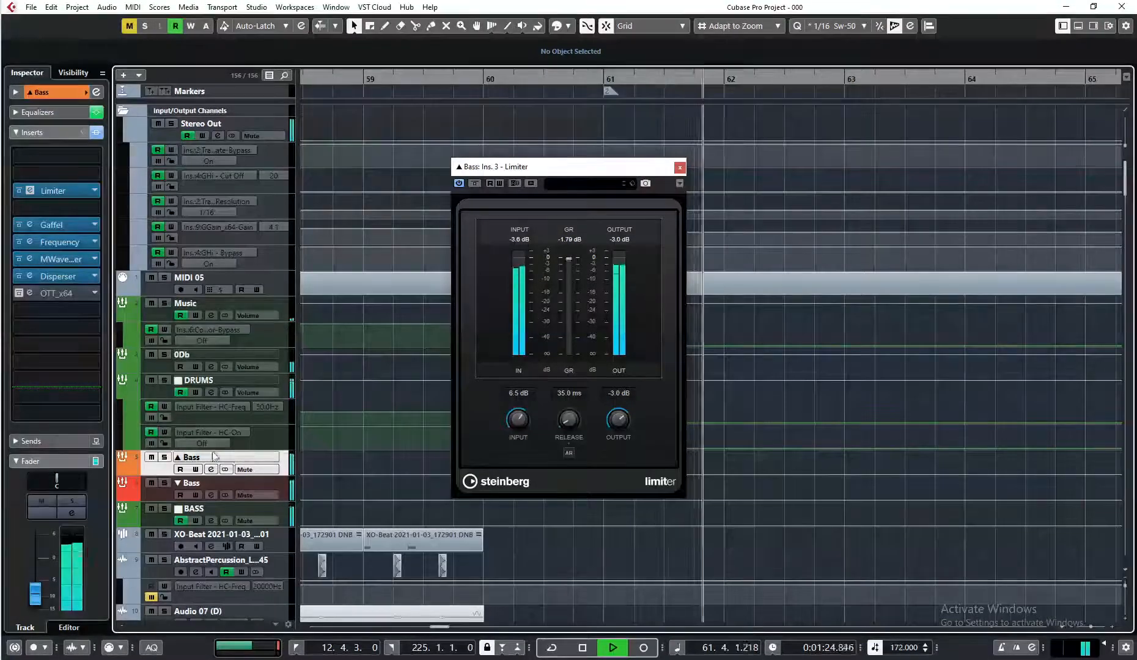
key("s")
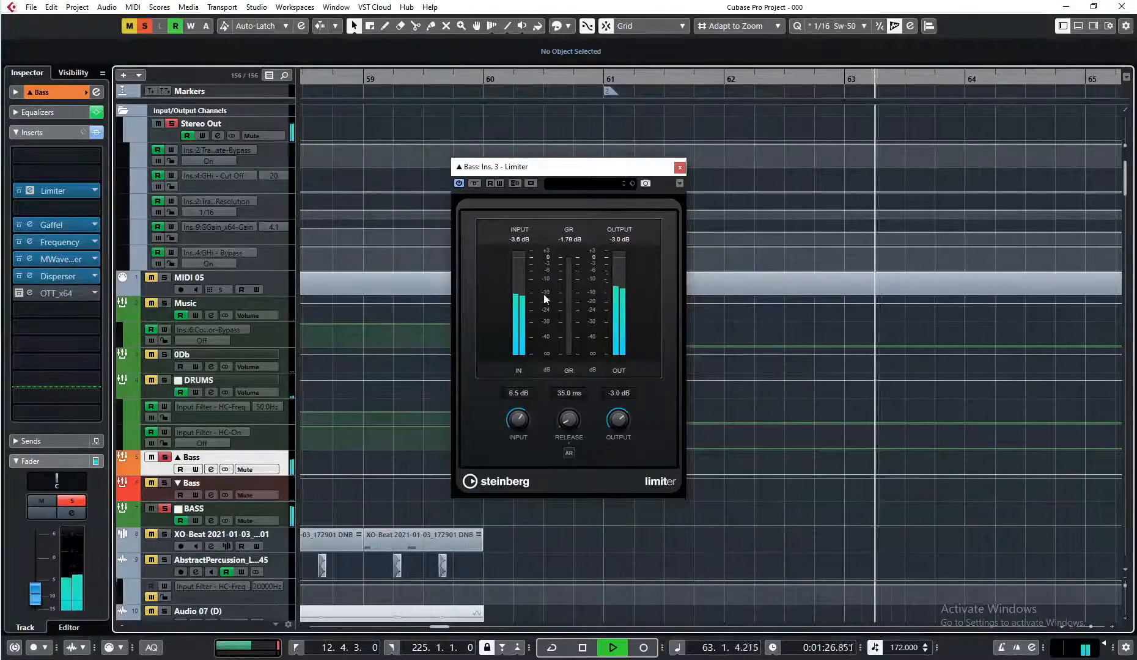
key("space")
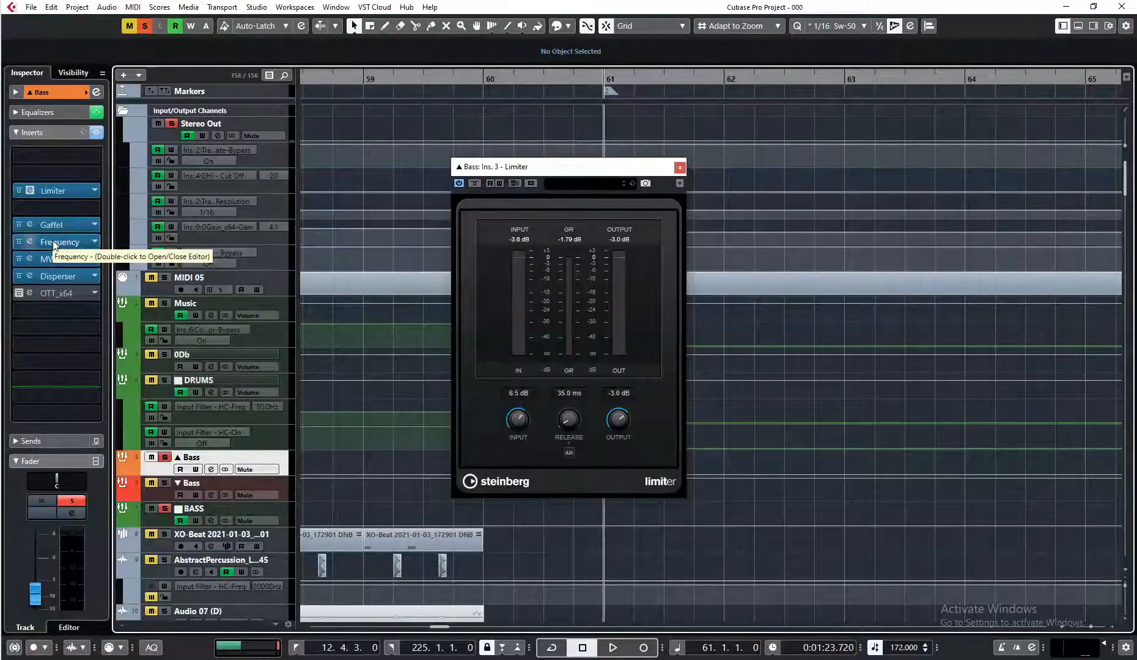
Review the low-cut band in the Frequency insert on the ▲ Bass group and close both the Frequency and Limiter windows
left_click(31, 243)
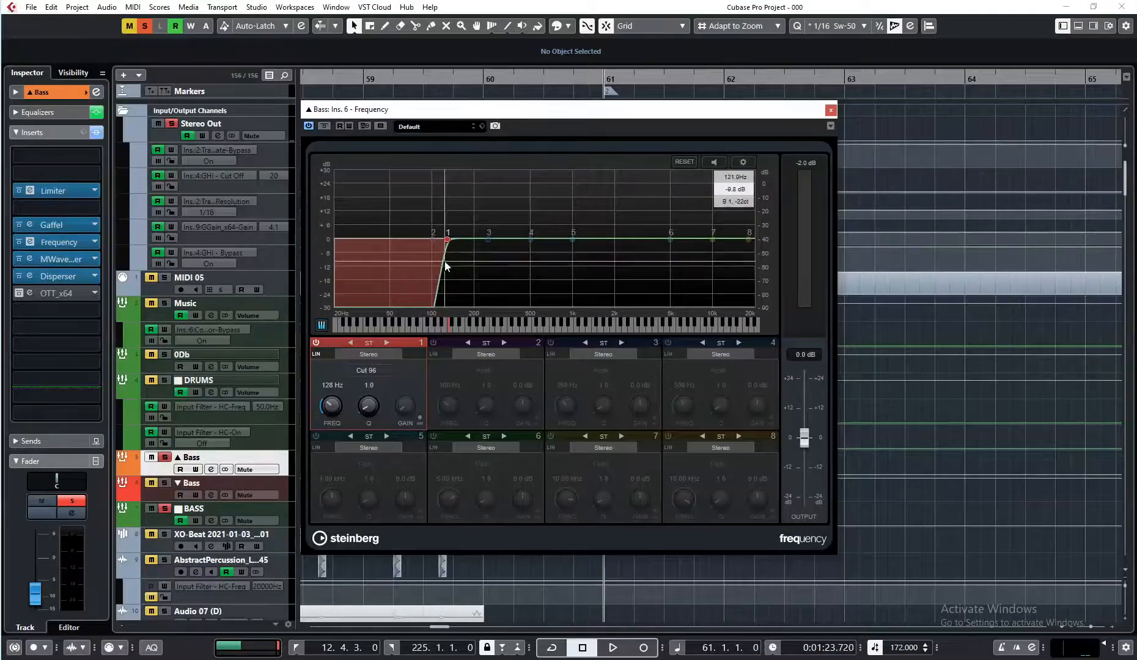
left_click(830, 109)
left_click(674, 172)
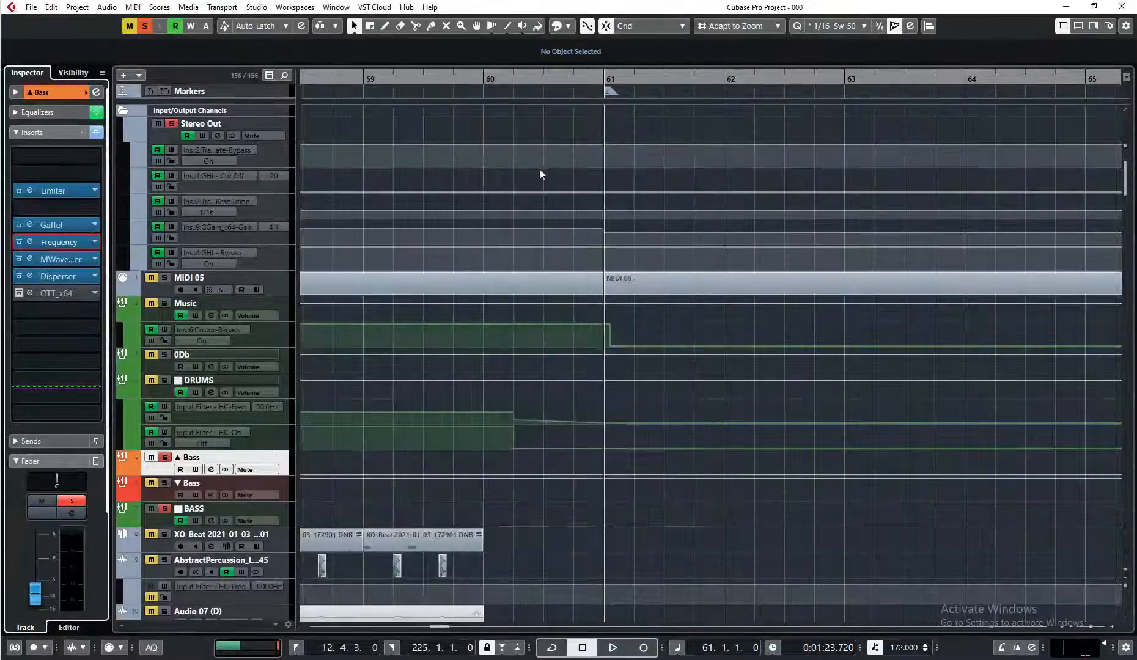
Open the Disperser insert on the ▲ Bass group, bypass it, and audition the soloed bass from bar 61
left_click(29, 276)
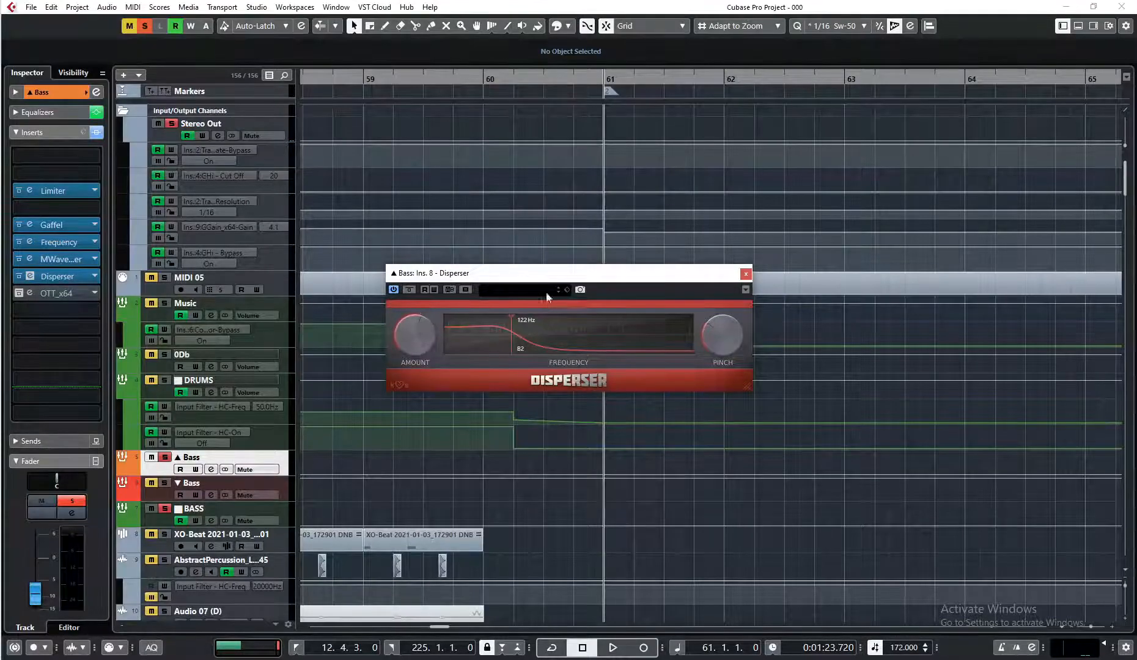
left_click_drag(574, 280, 542, 323)
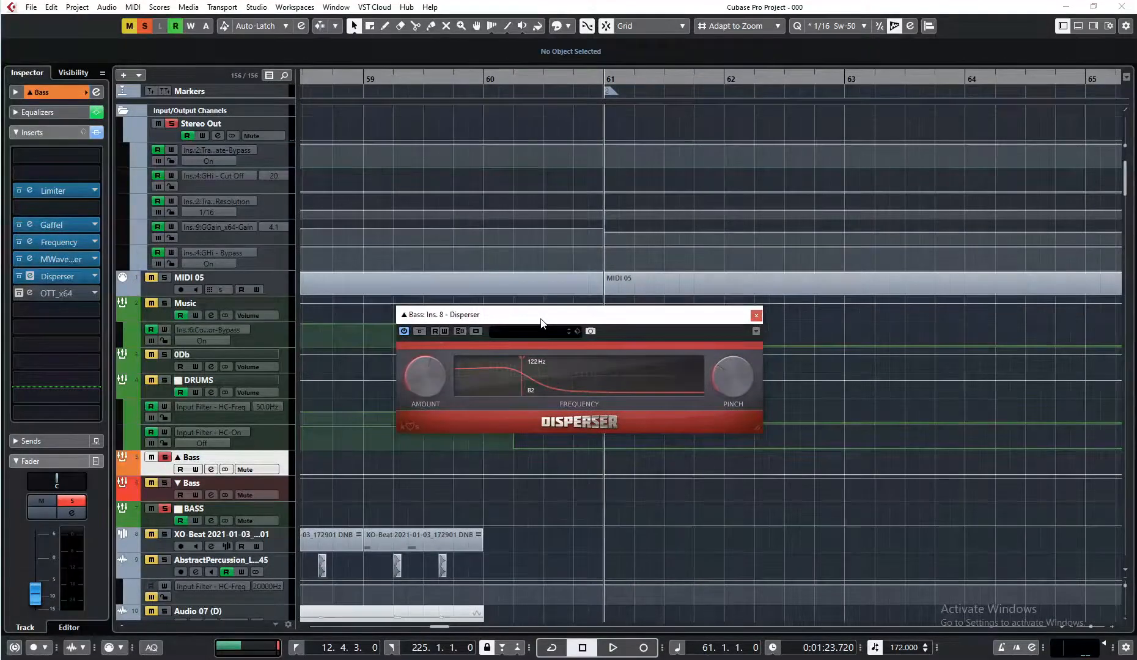
left_click(420, 332)
key("space")
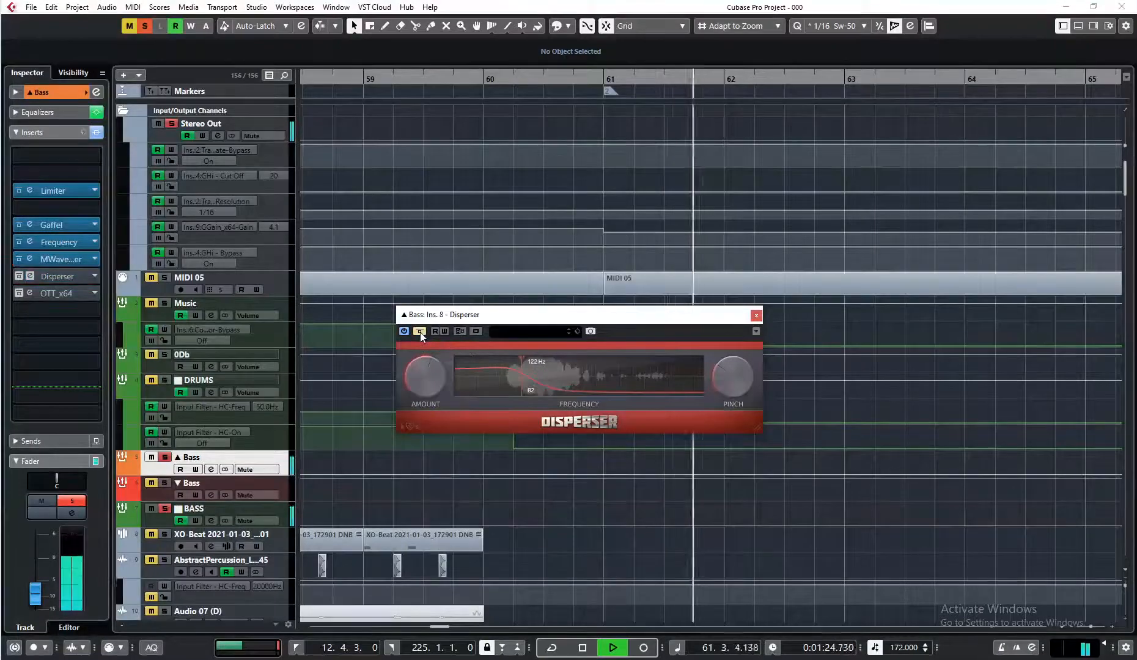
key("space")
key("space")
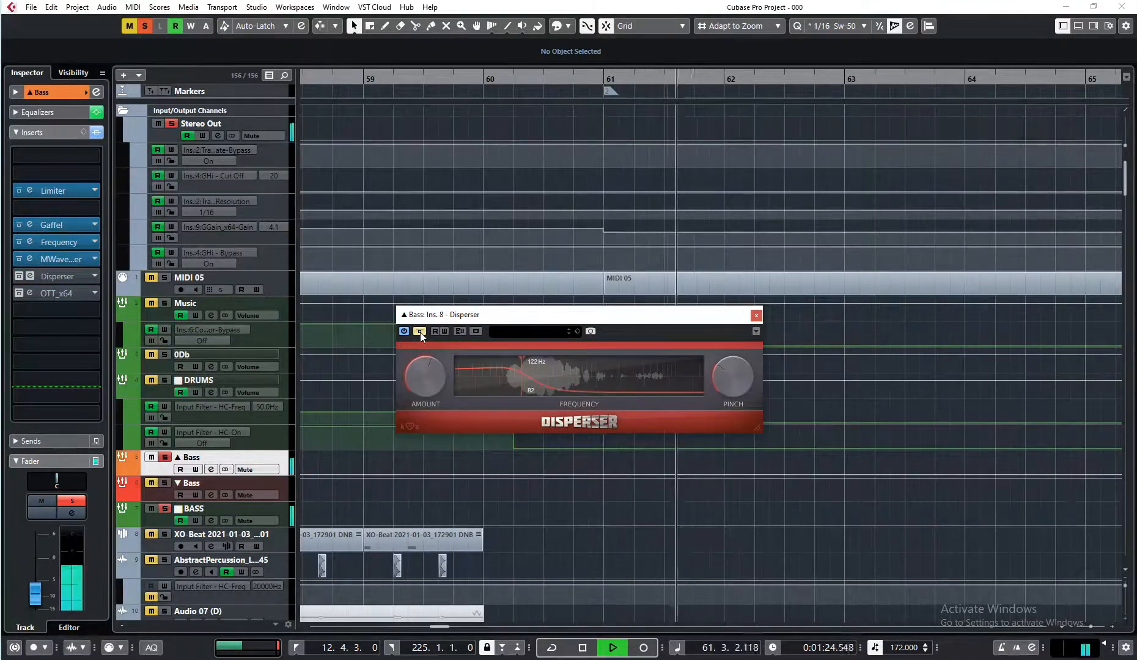
Reactivate the Disperser on the ▲ Bass group, audition the bass with the effect, stop playback and close the plugin active
left_click(420, 332)
key("space")
key("space")
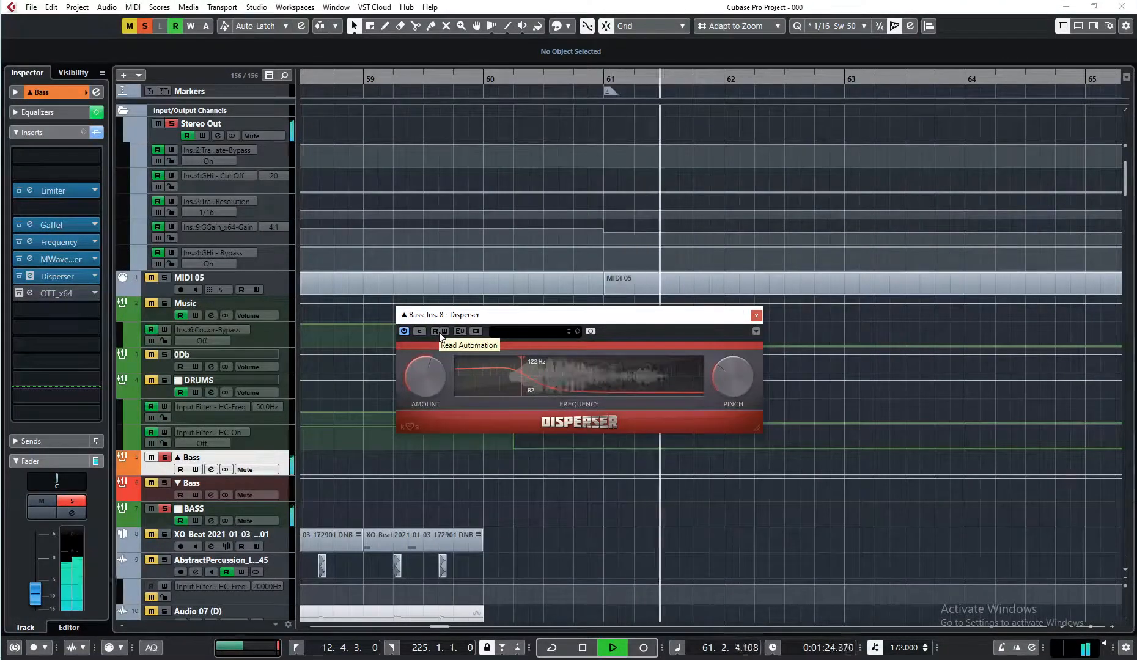
key("space")
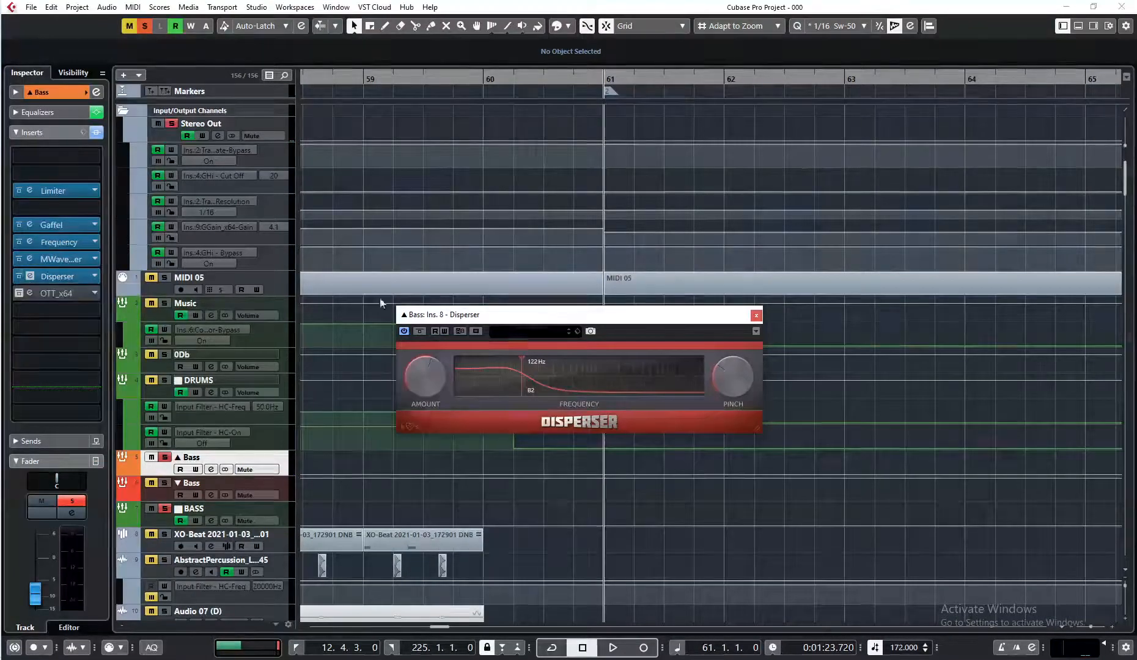
left_click(419, 331)
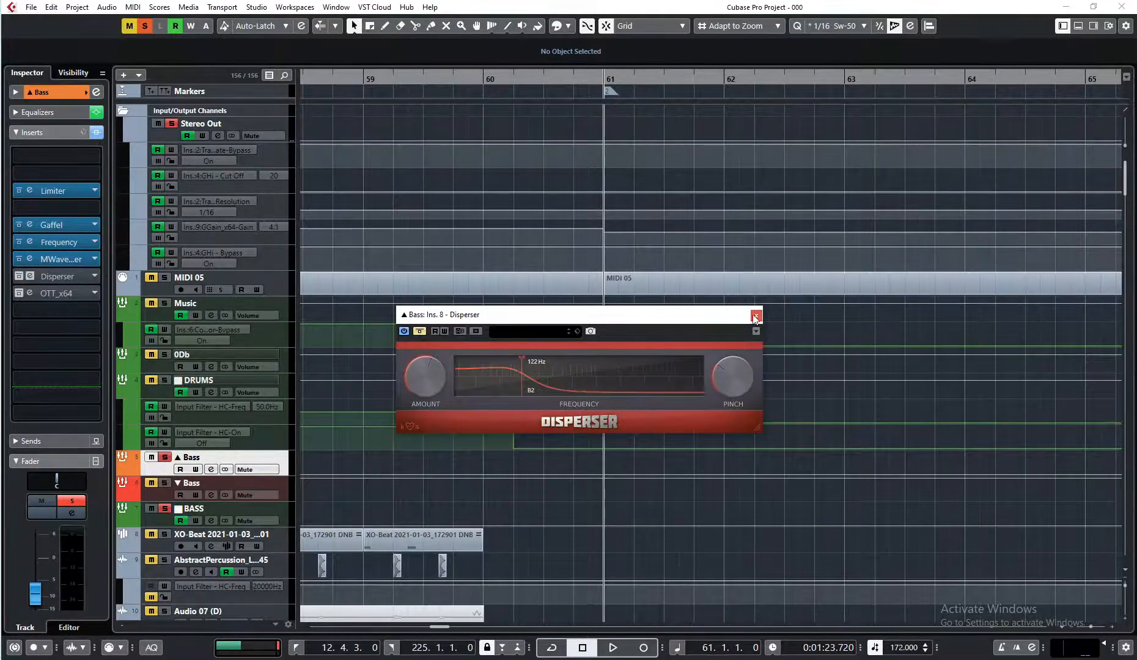
left_click(419, 332)
key("Escape")
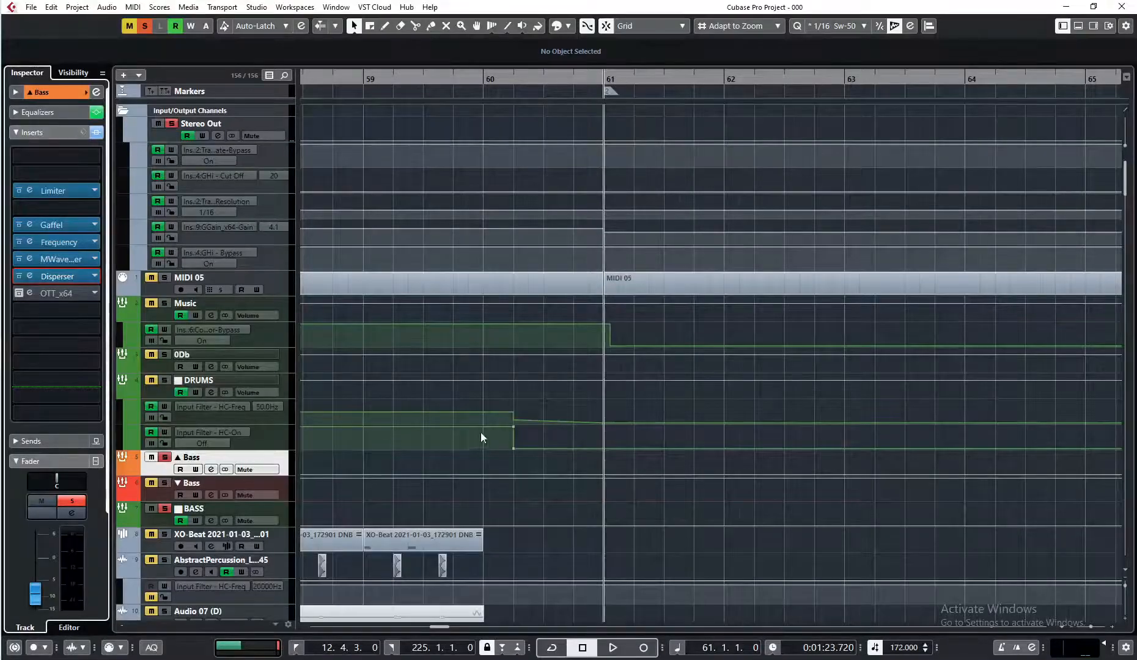
Place the project cursor at bar 61 and switch the solo to the ▼ Bass group and back to the ▲ Bass group
left_click_drag(432, 397, 844, 391)
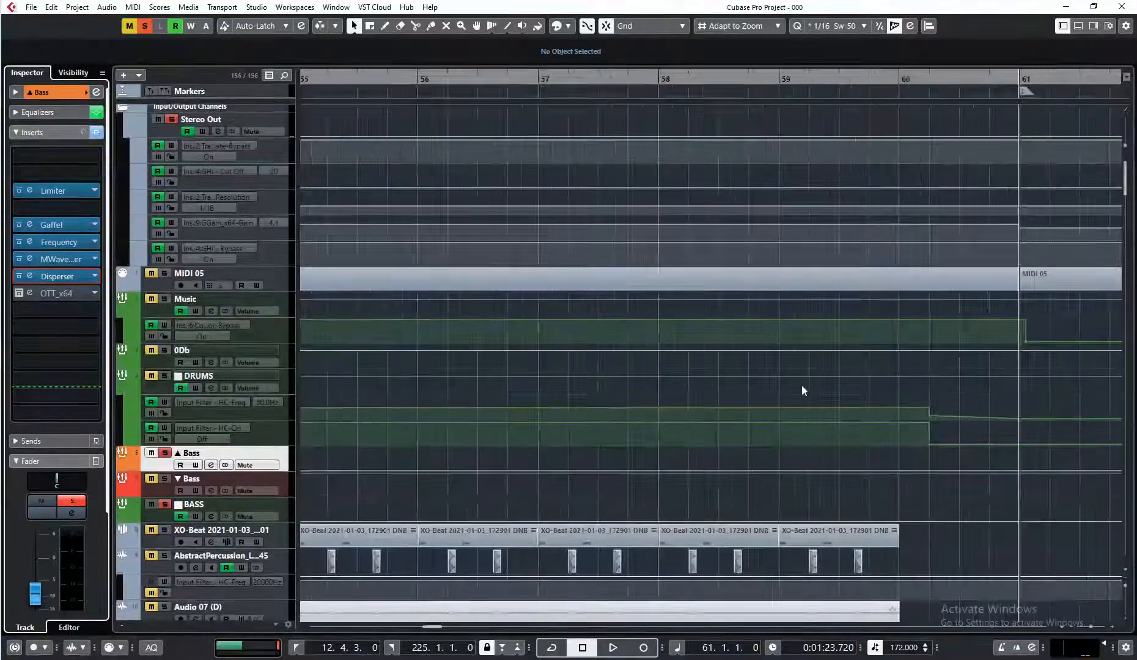
left_click_drag(531, 80, 530, 62)
left_click_drag(417, 328, 668, 292)
left_click_drag(858, 328, 467, 327)
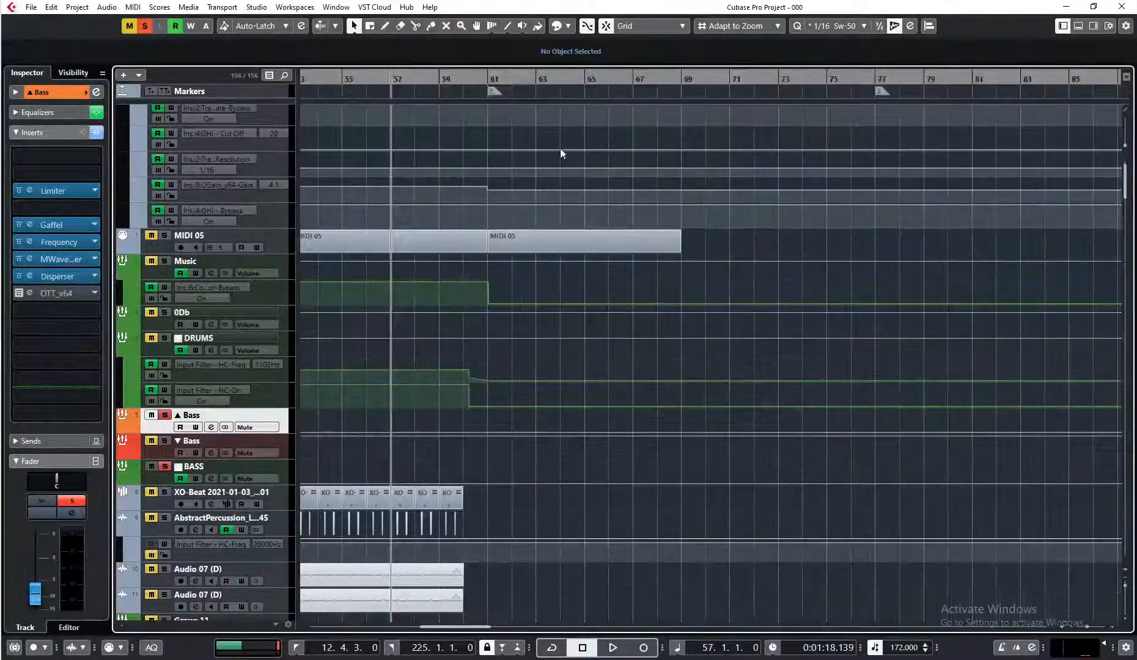
left_click(494, 80)
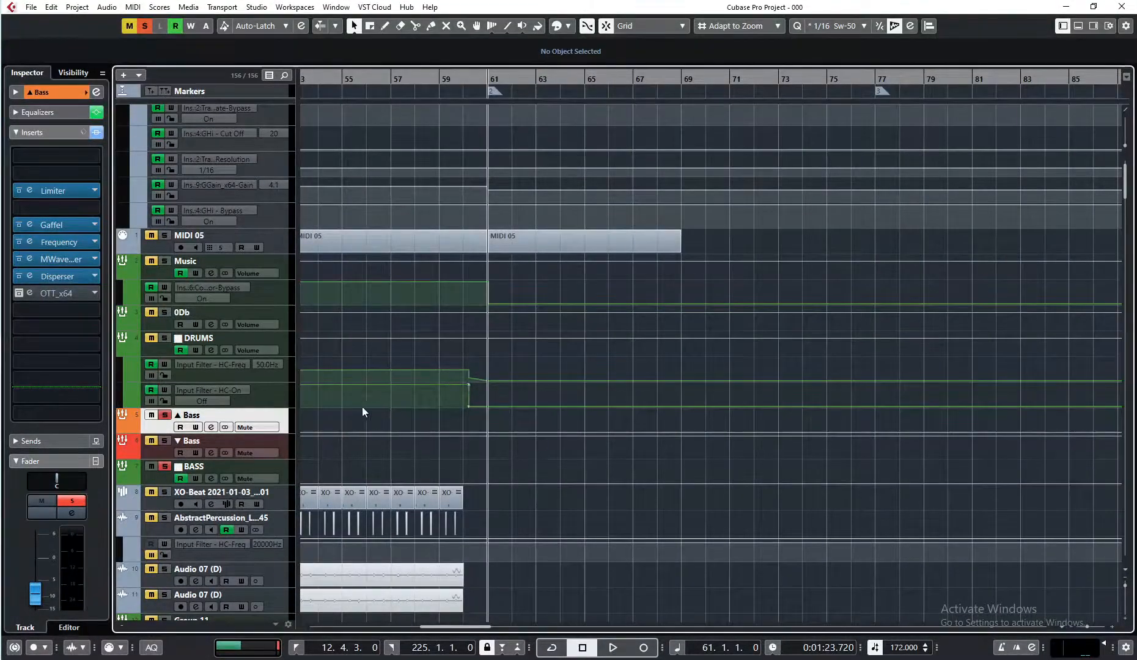
left_click(164, 441)
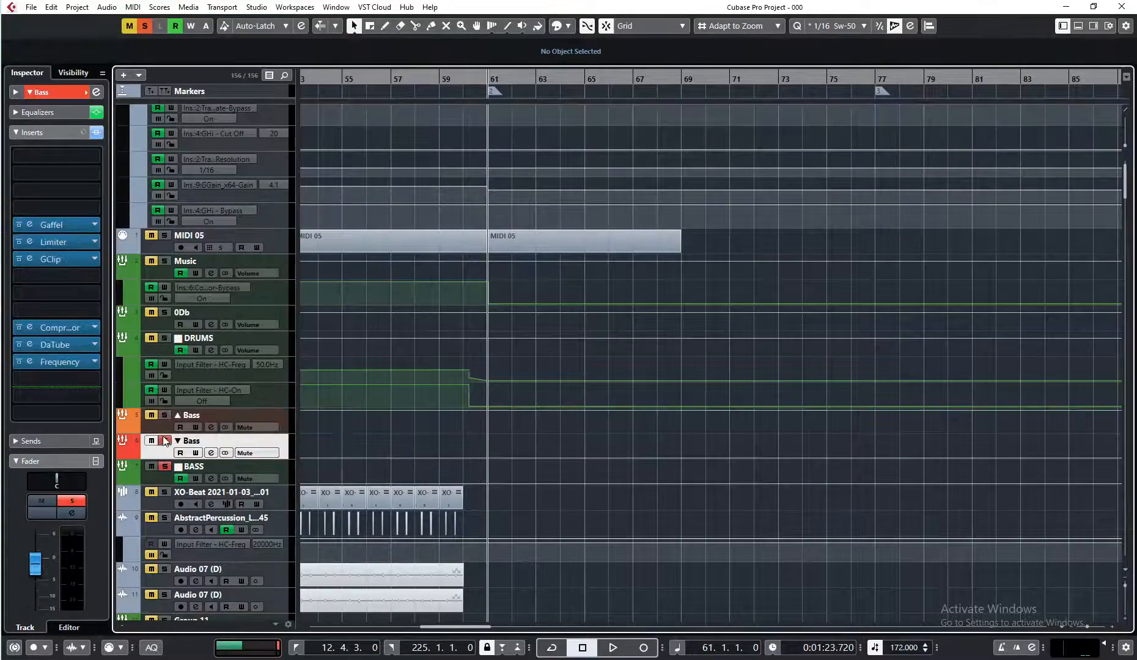
key("Up")
left_click(161, 452)
left_click(181, 430)
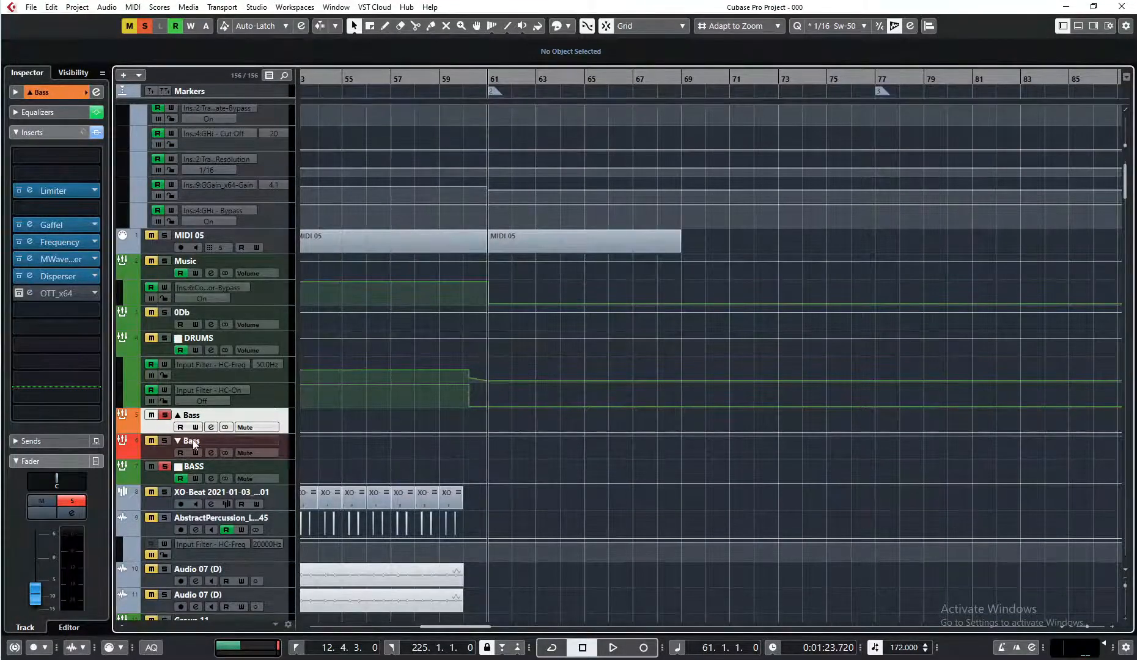
Clear the solo on the bass groups, play the full mix from bar 61, and stop playback
left_click(165, 466)
key("space")
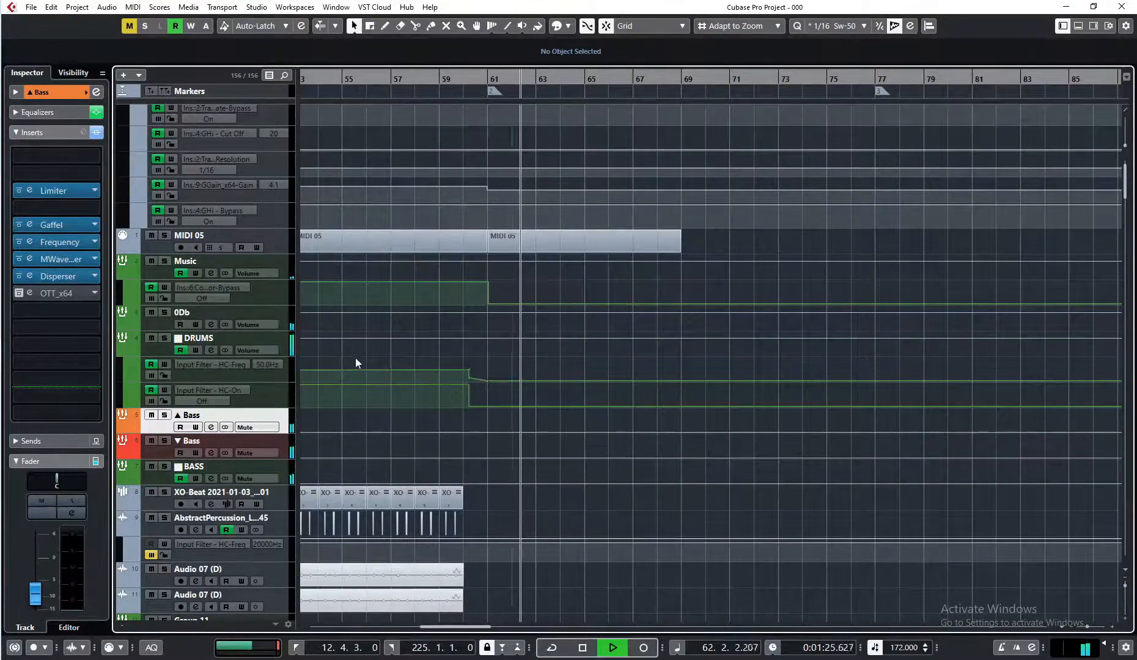
key("space")
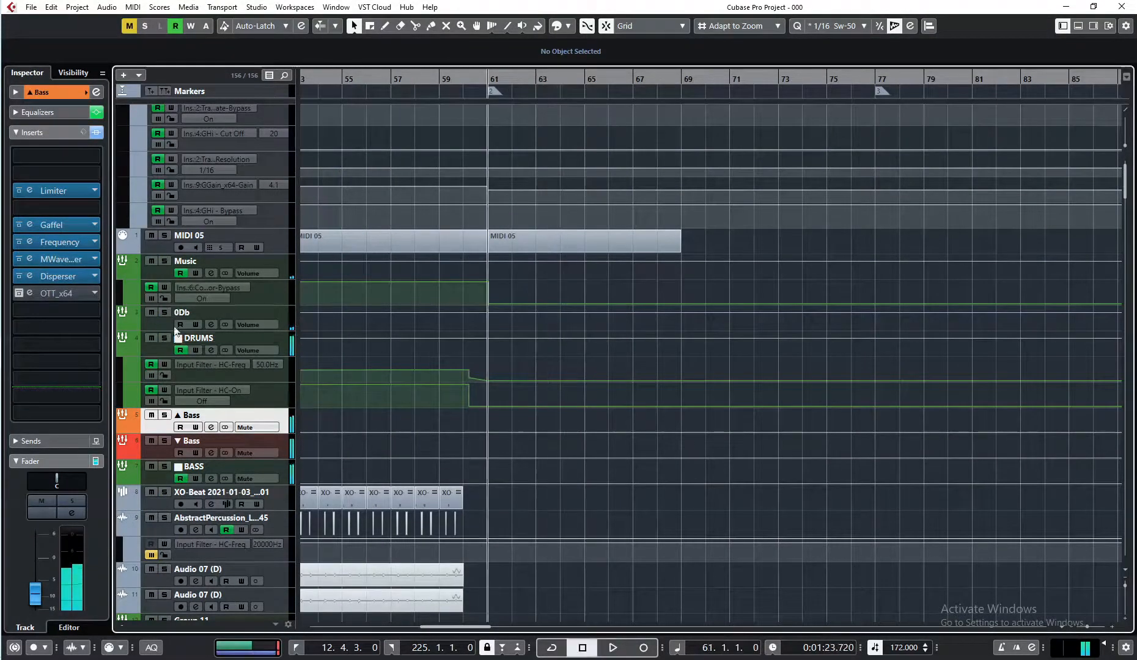
Inspect the inserts and faders of the 0Db and Music groups and look over the tracks of the whole arrangement
left_click(161, 325)
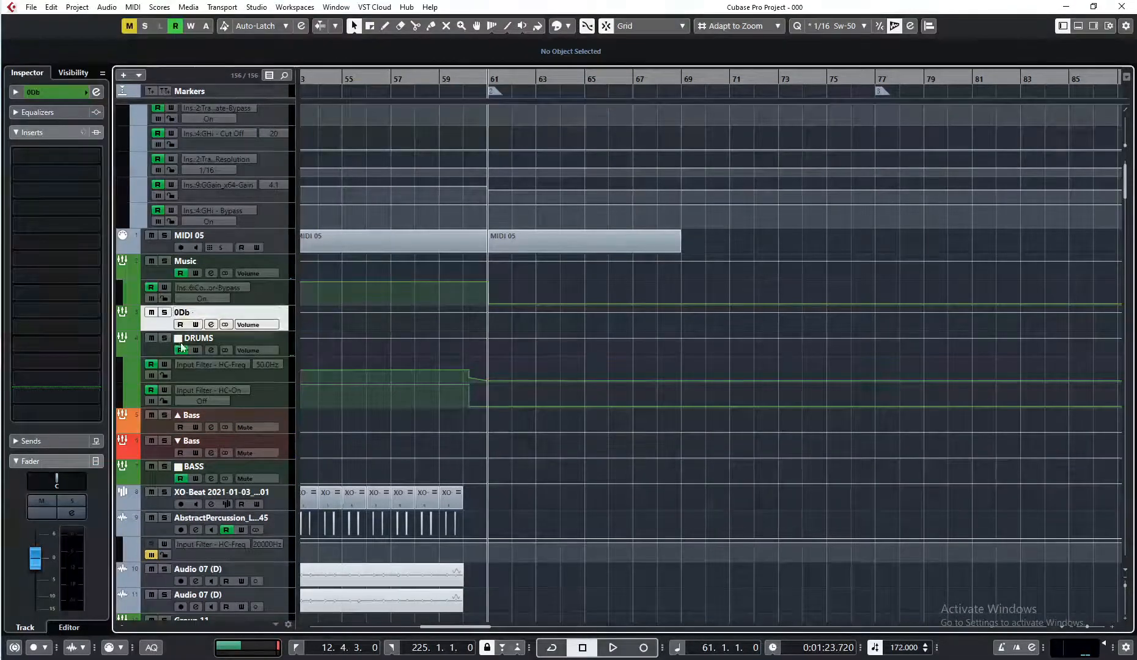
scroll(87, 376, "down", 3)
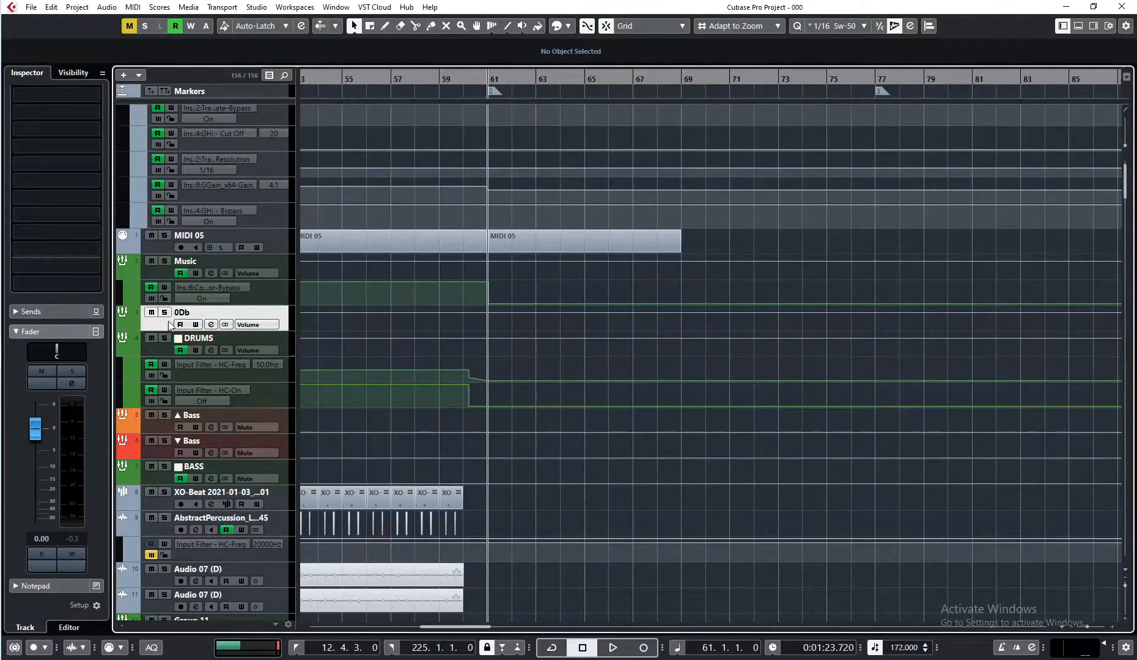
left_click(170, 282)
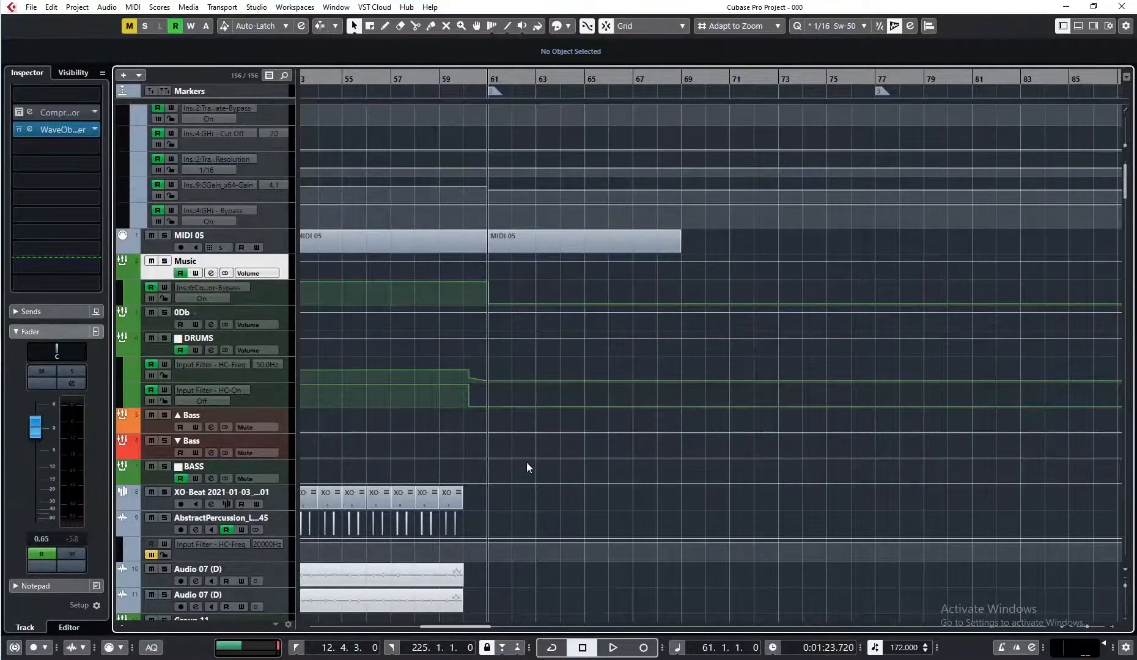
scroll(550, 462, "down", 6)
scroll(562, 461, "down", 10)
scroll(602, 470, "down", 15)
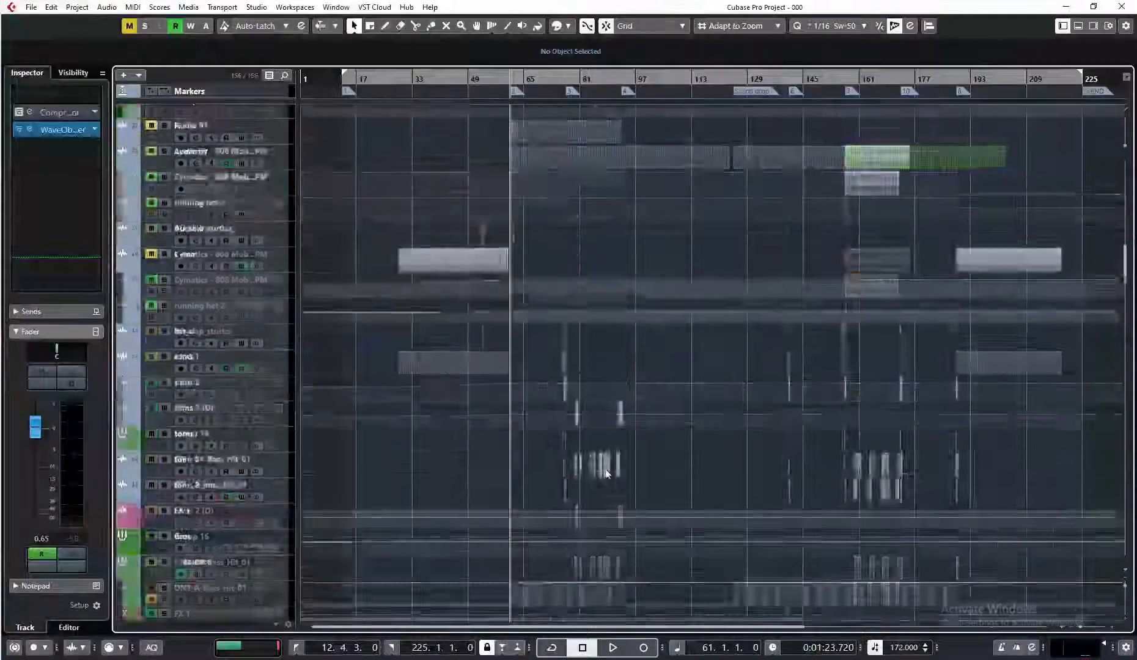
scroll(604, 471, "up", 20)
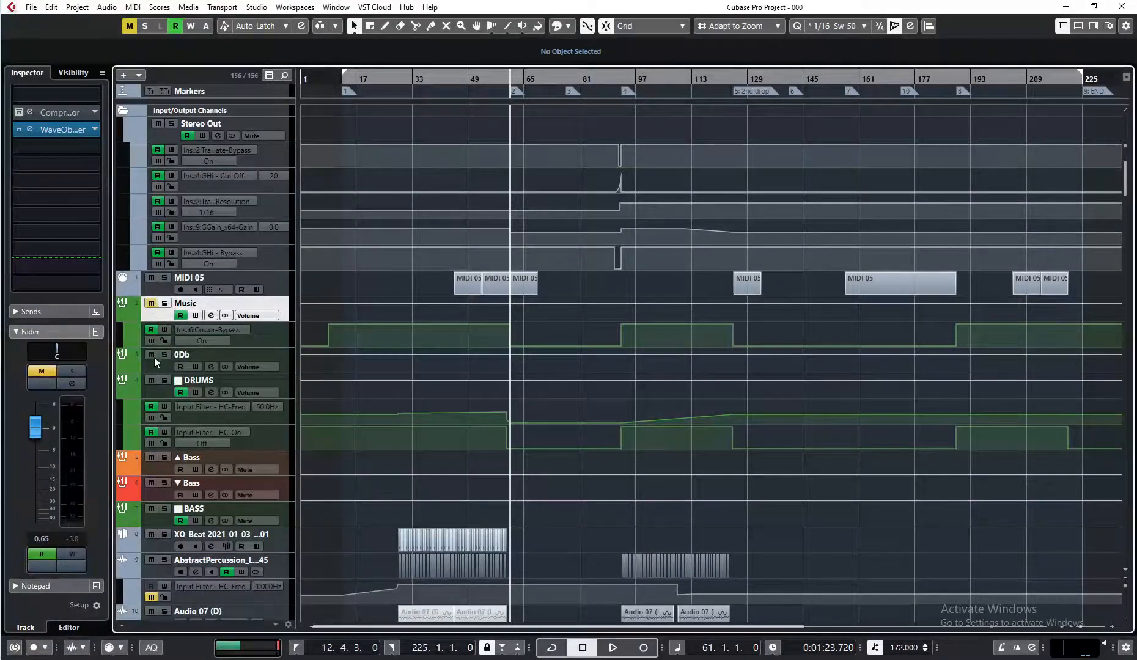
Mute the BASS group along with the Music, 0Db and DRUMS groups, audition the project from bar 61, and stop playback
left_click(150, 510)
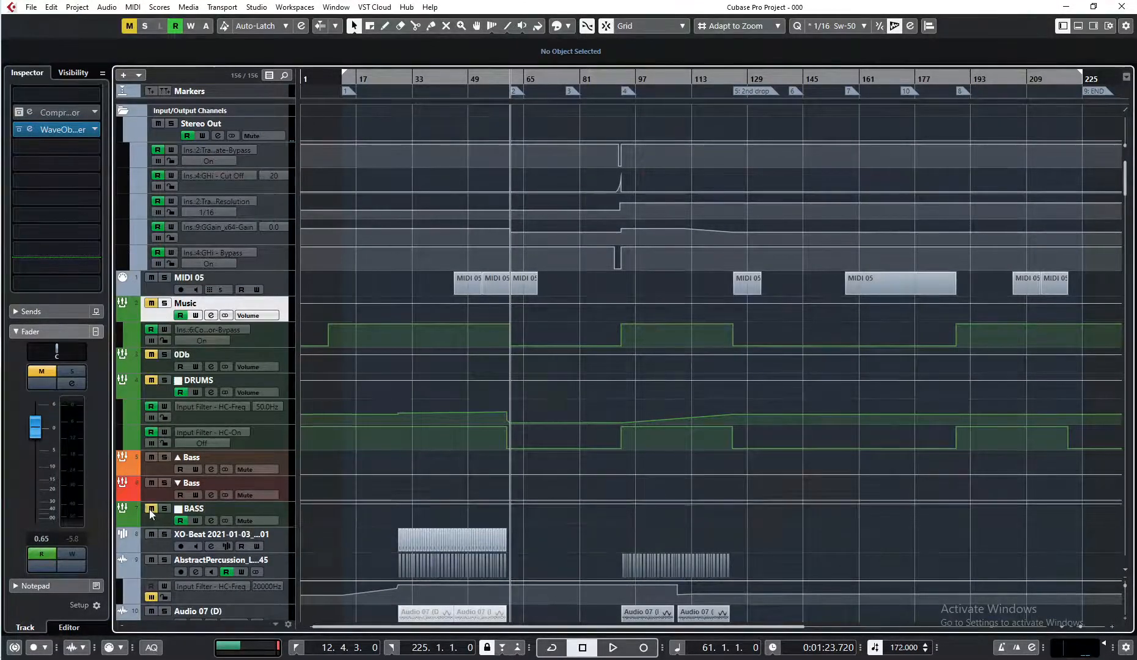
key("space")
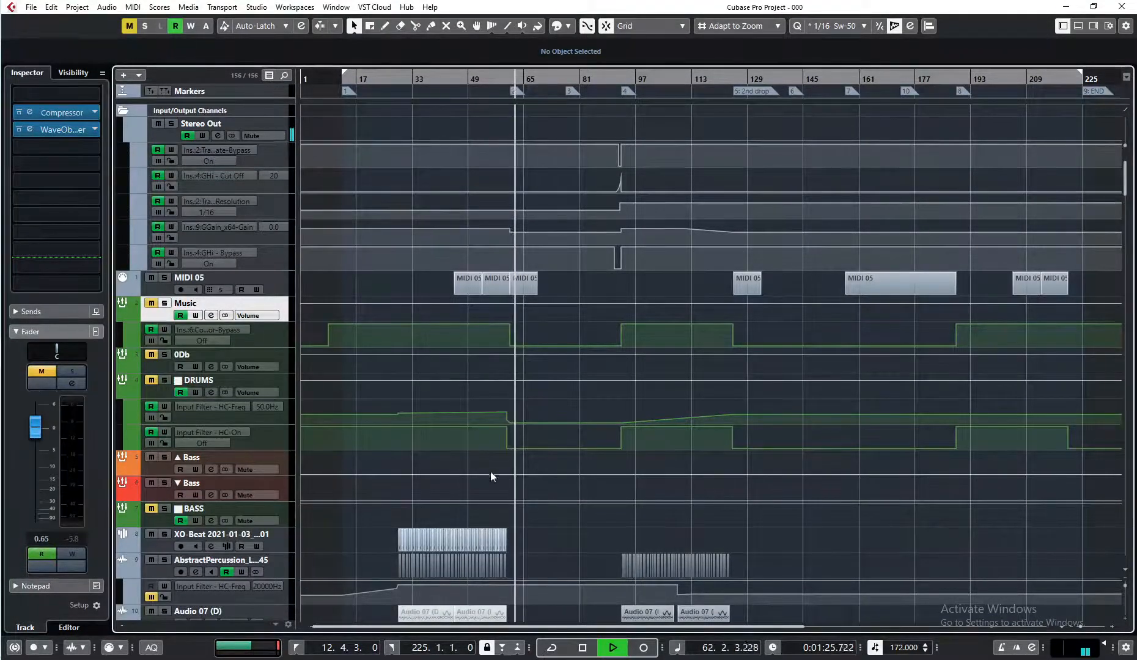
scroll(557, 482, "down", 5)
scroll(556, 480, "down", 4)
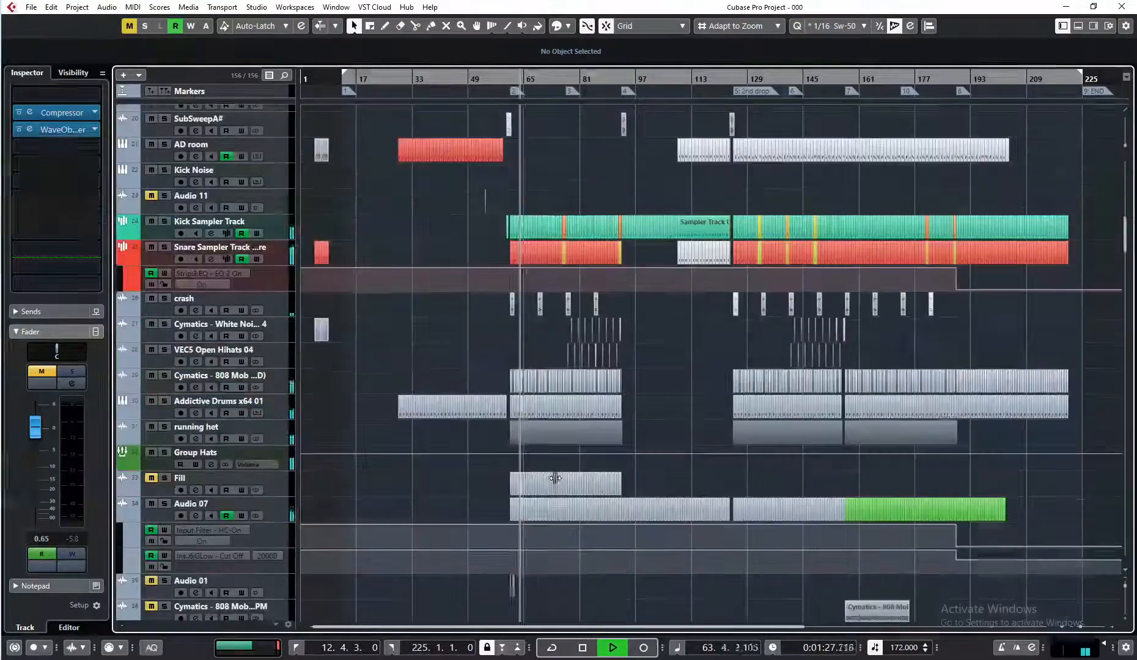
key("space")
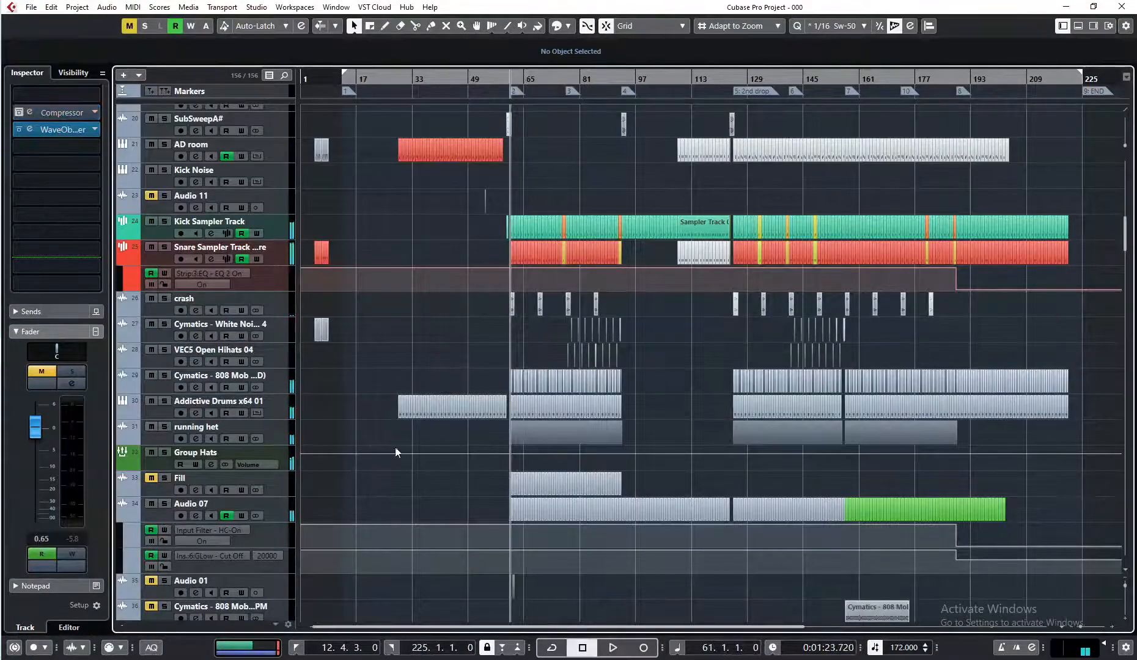
Unmute the Music, 0Db, DRUMS and BASS groups and select the Stereo Out channel
scroll(431, 450, "up", 10)
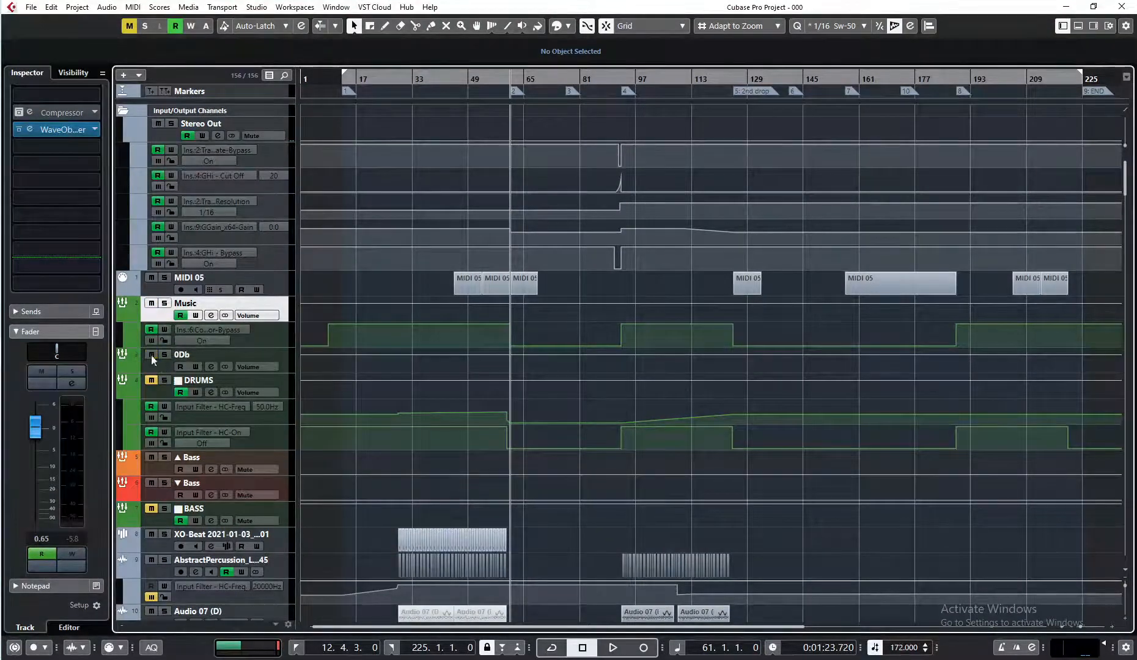
left_click(154, 507)
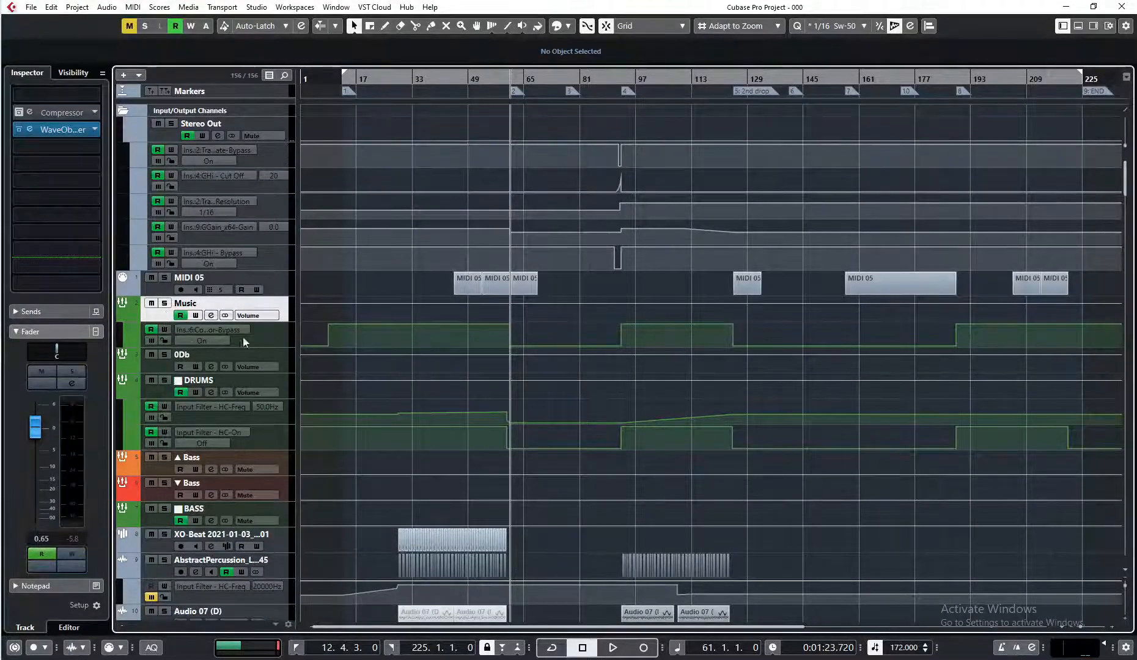
left_click(171, 138)
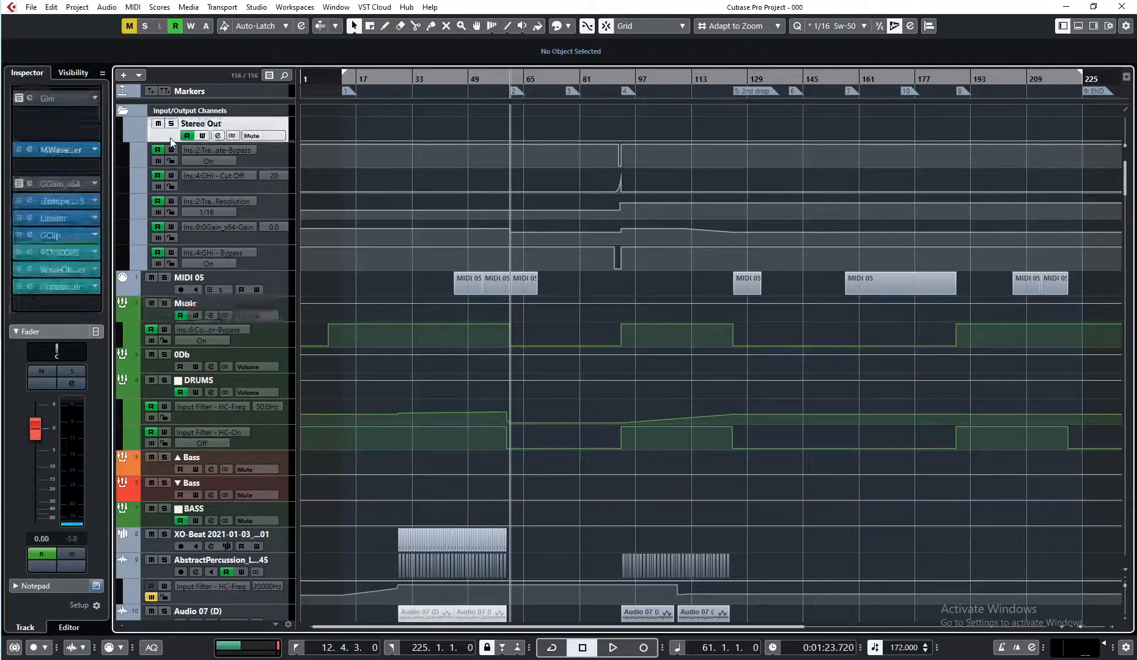
Solo the HALion Sonic SE 01 Piano track, audition it from bar 61, stop playback and clear the solo
scroll(171, 379, "down", 5)
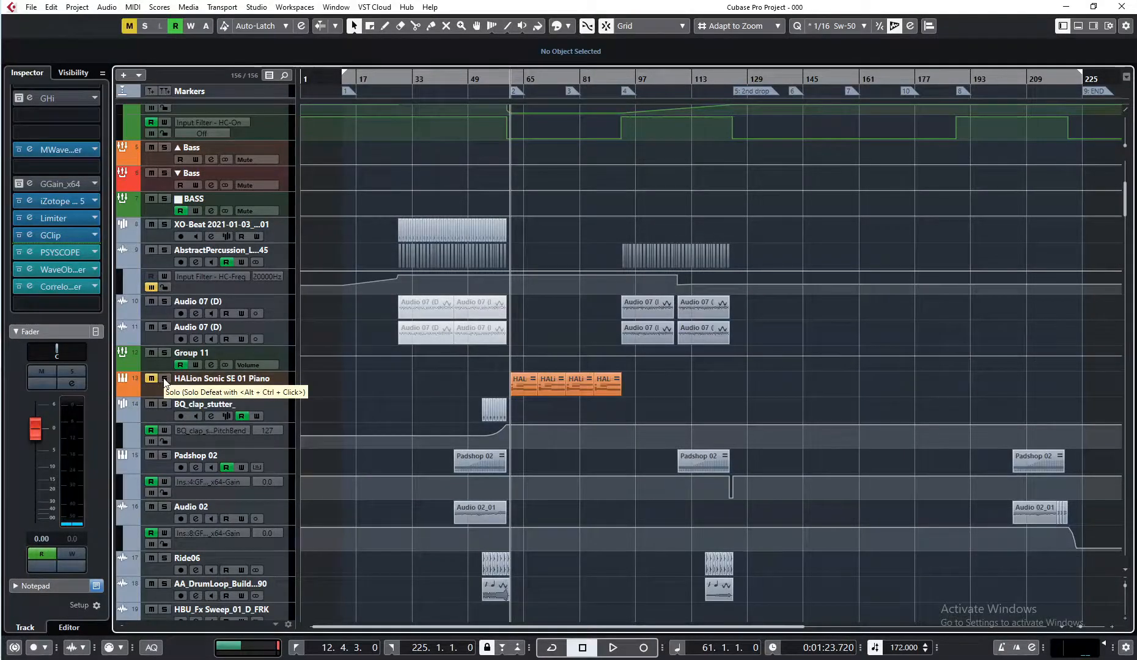
left_click(164, 379)
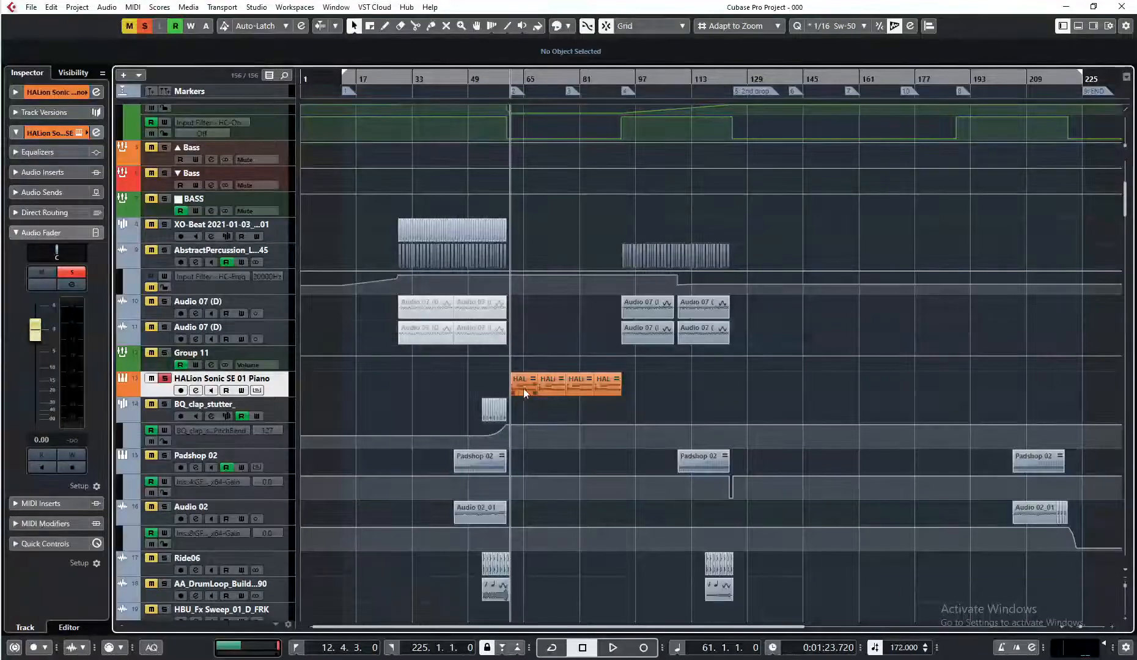
key("space")
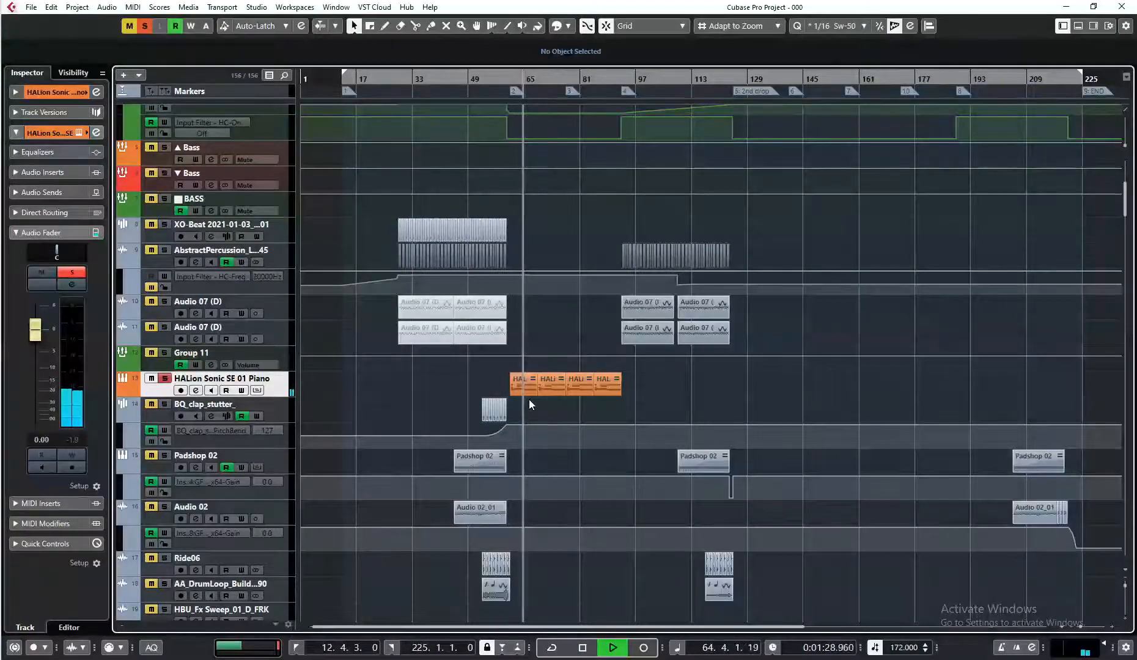
key("space")
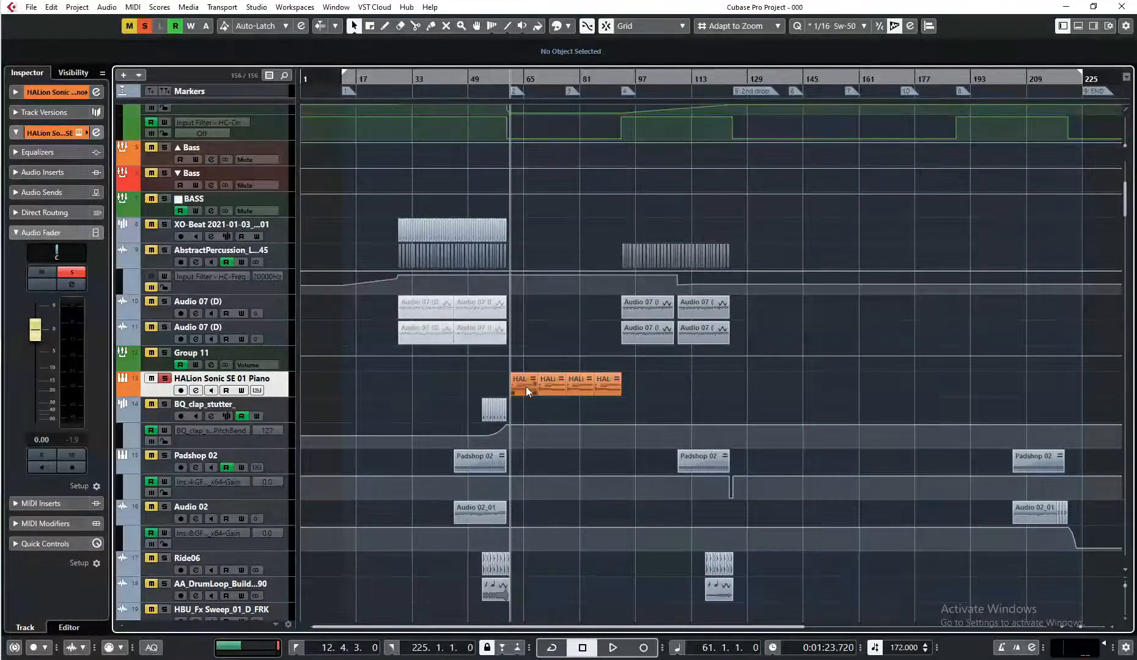
scroll(516, 420, "down", 5)
scroll(517, 425, "up", 2)
scroll(516, 426, "up", 3)
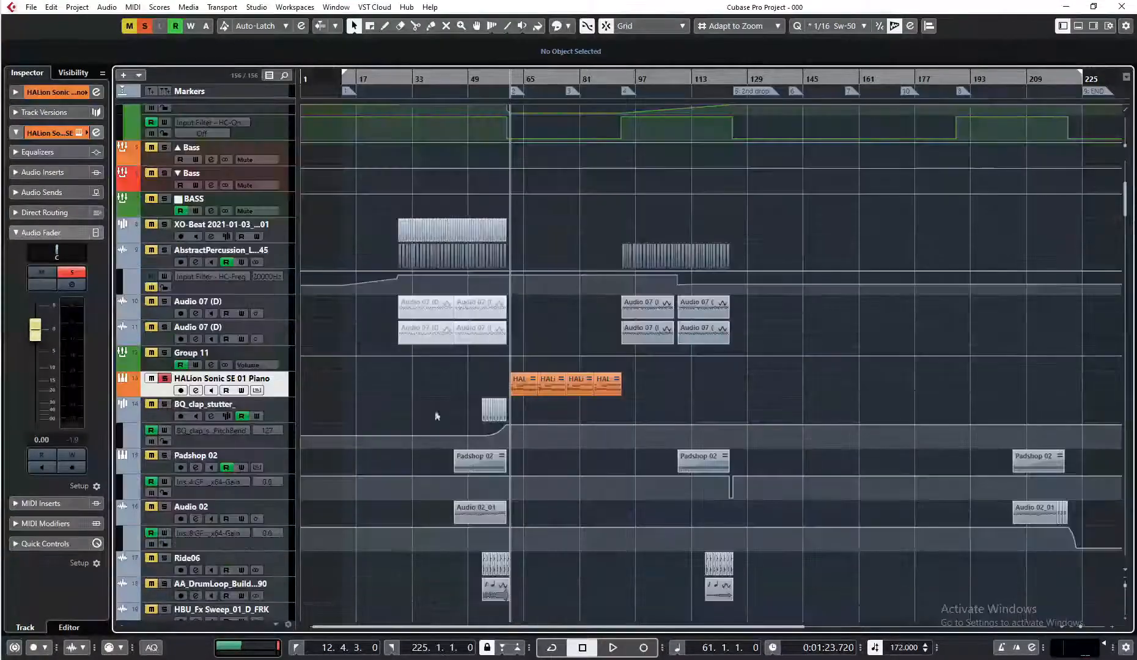
left_click(165, 380)
Place the project cursor at 60.4.1, just before the drop, play the full mix, and stop playback
scroll(541, 445, "down", 8)
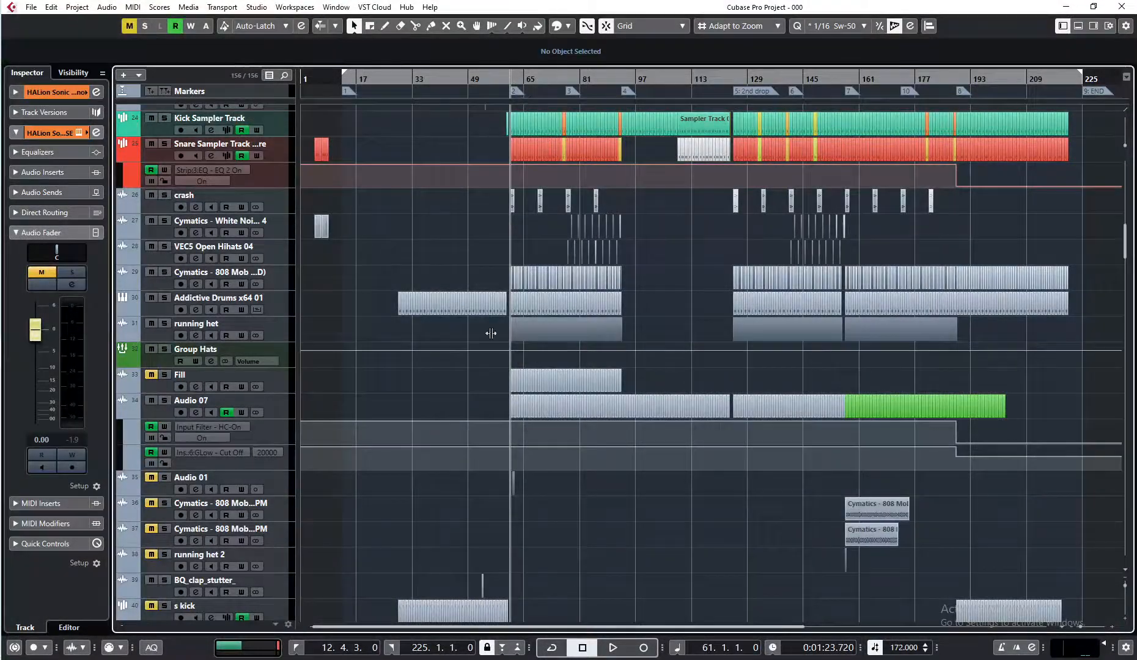
scroll(522, 469, "down", 15)
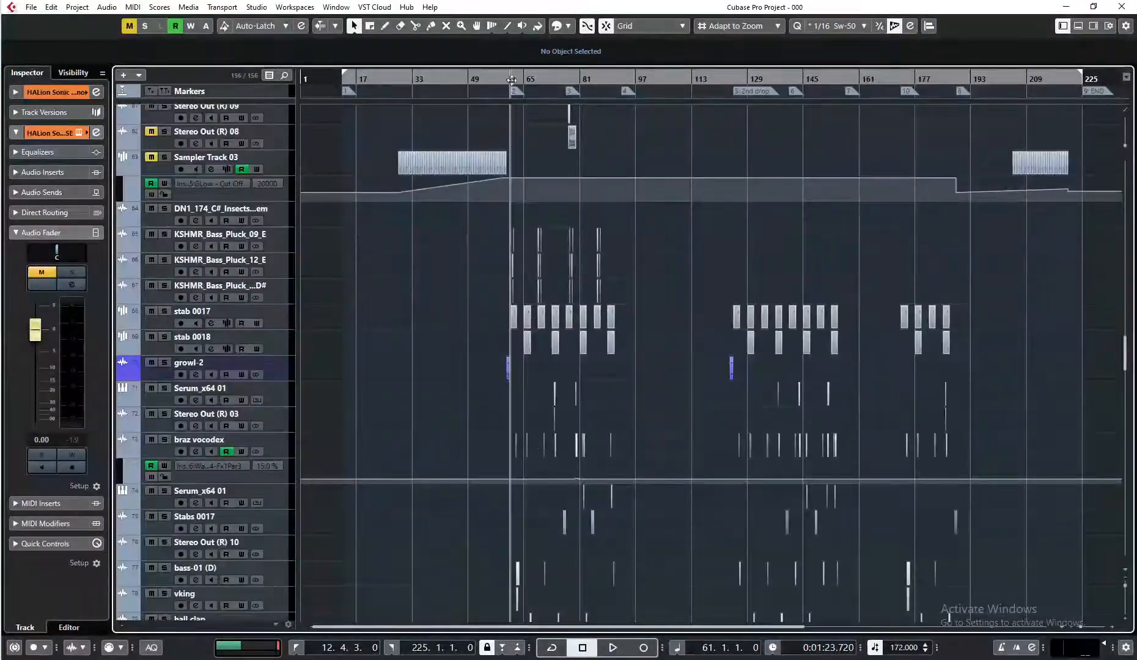
left_click_drag(509, 80, 454, 132)
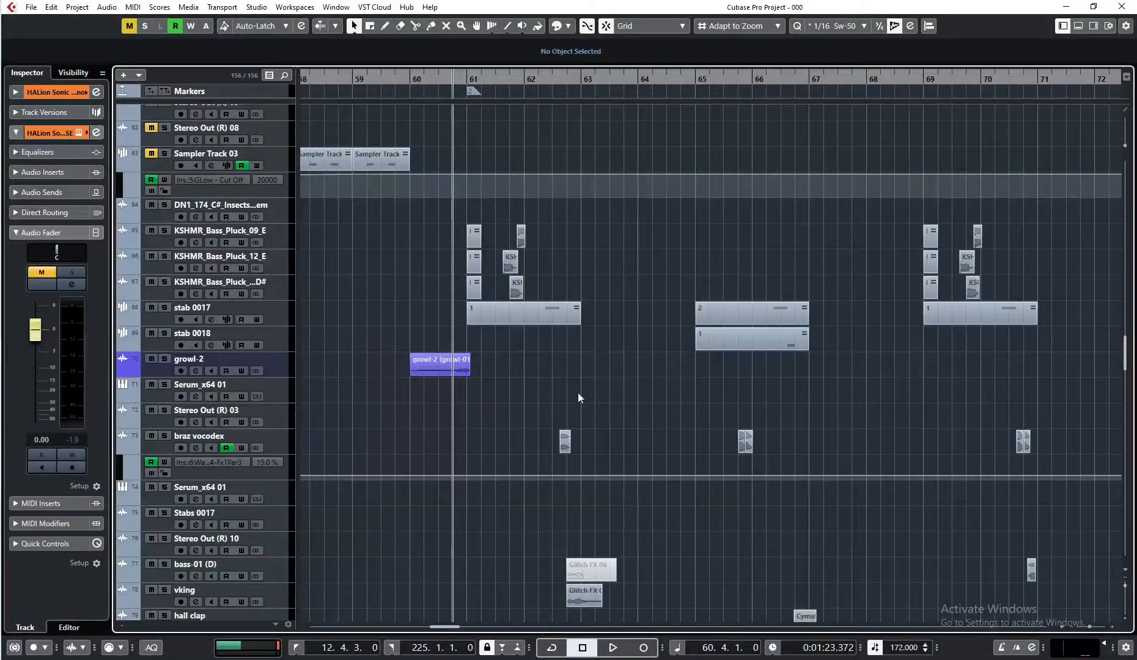
key("space")
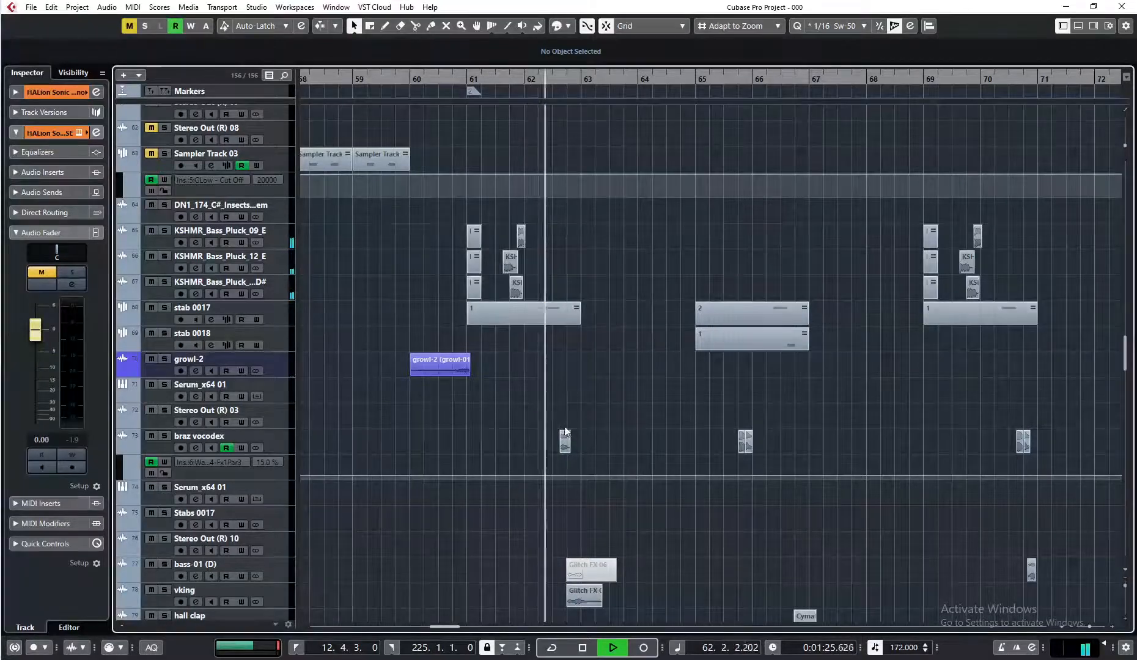
key("space")
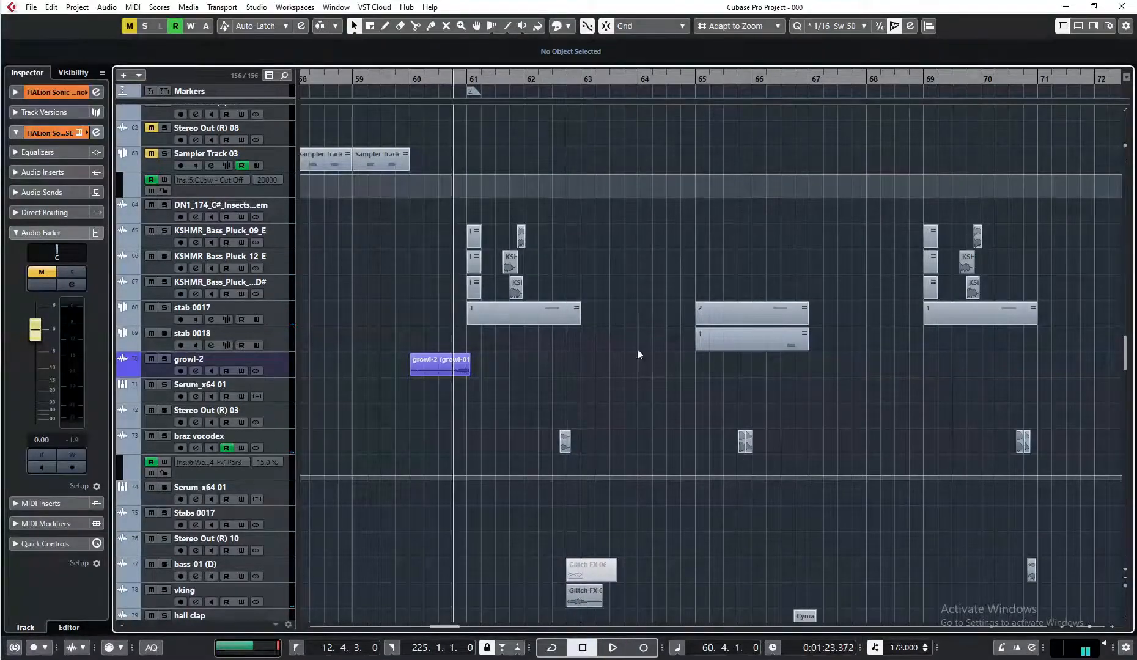
Solo the Serum_x64 01 (D) track directly below the Sub Bass, play it from 60.4.1, and stop playback
scroll(676, 436, "up", 15)
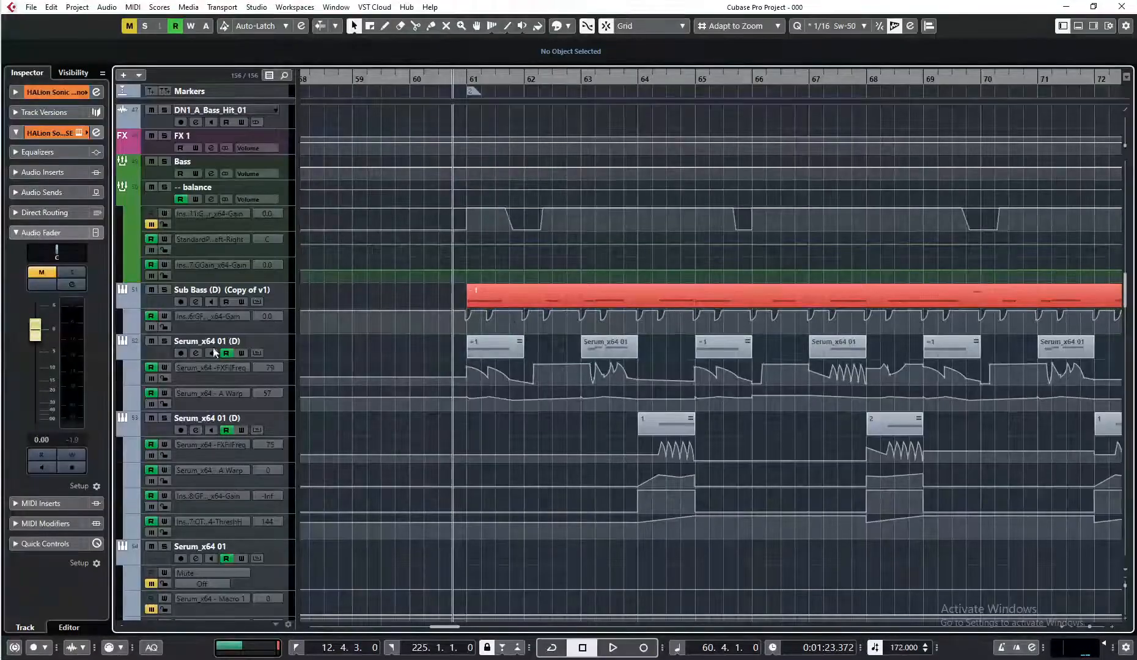
left_click(215, 352)
key("s")
key("space")
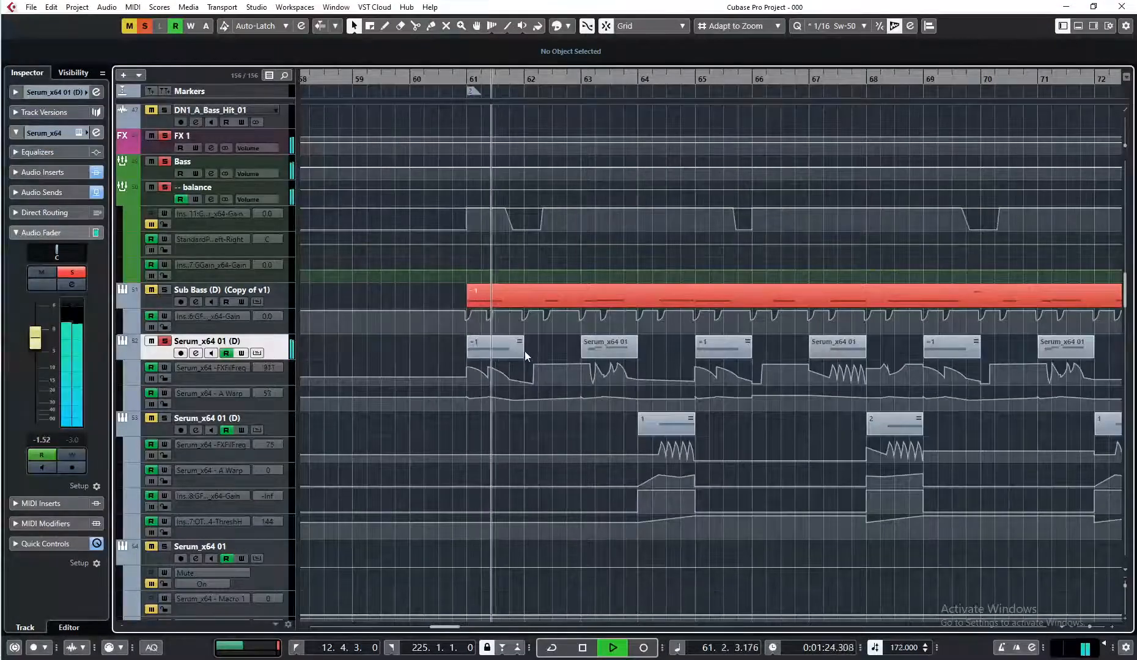
key("space")
Go back to the HALion Sonic SE 01 Piano track, select it, and clear the active solo
scroll(446, 389, "up", 20)
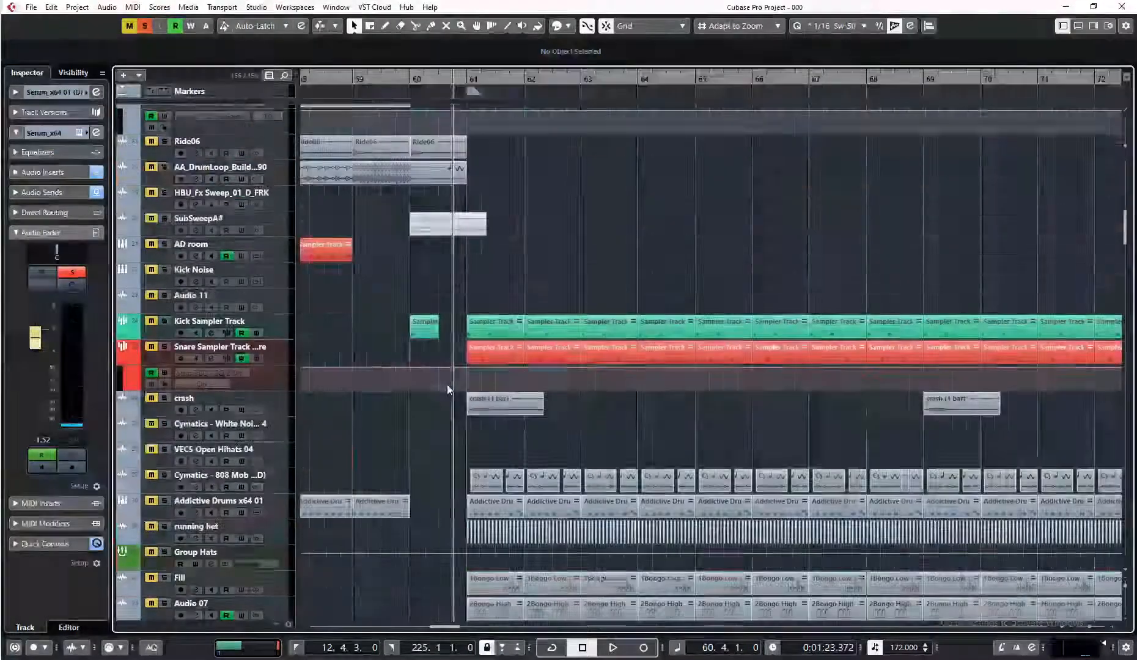
scroll(448, 390, "up", 10)
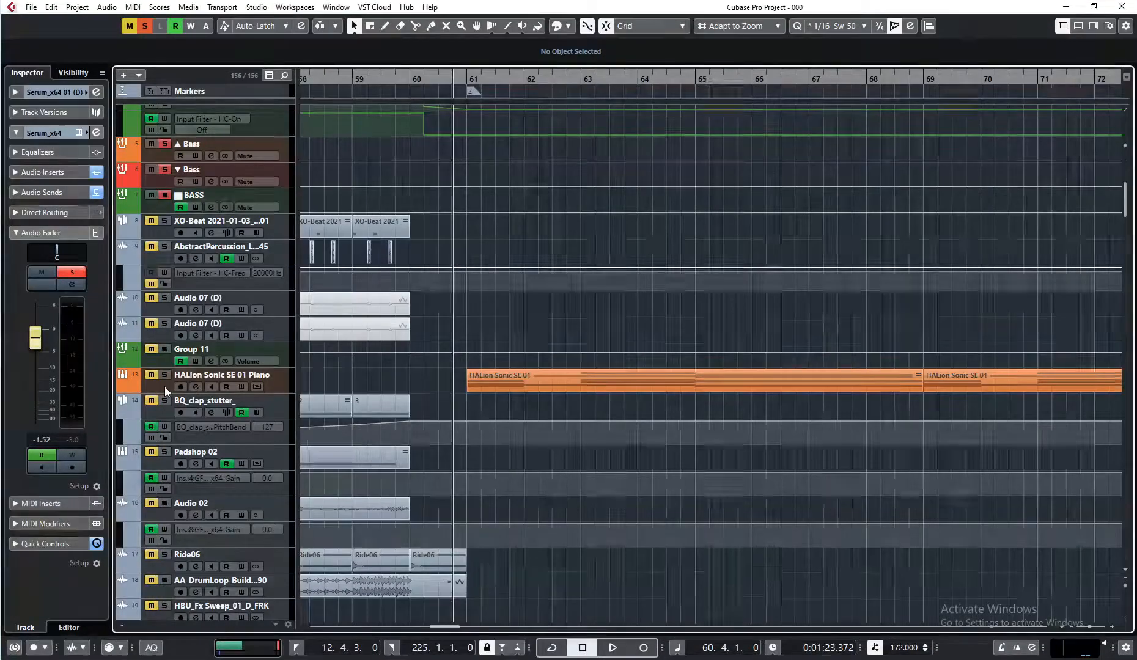
left_click(165, 387)
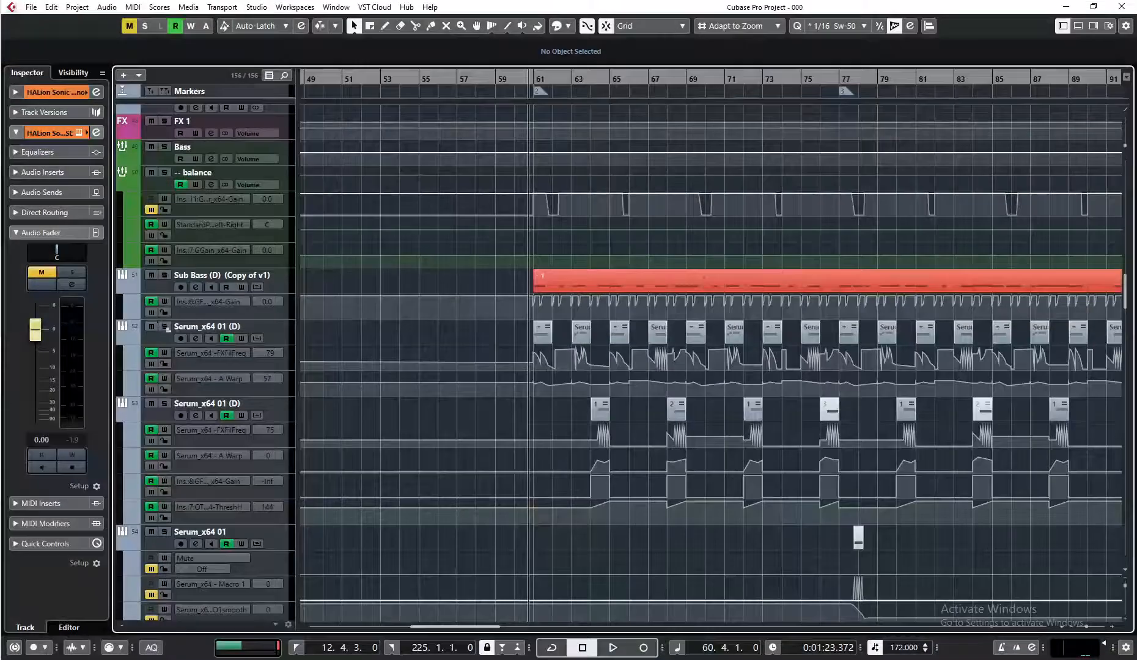
Solo the two Serum_x64 01 (D) tracks together with the Sub Bass, audition them from 60.4.1, stop playback and clear all solos
left_click(337, 337)
key("space")
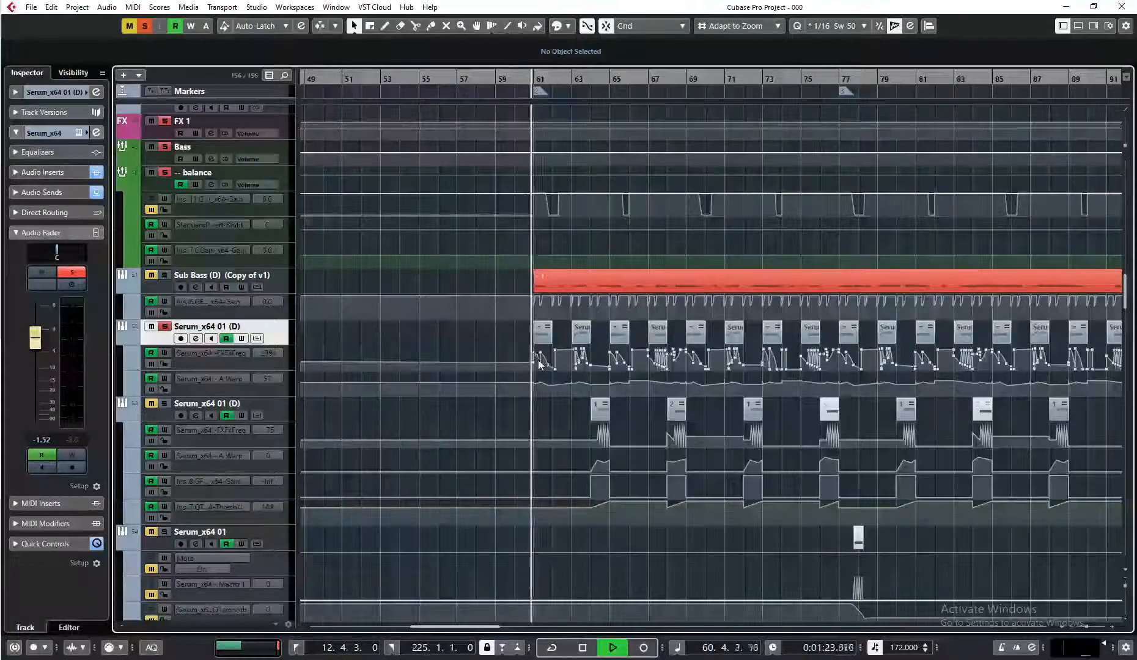
key("space")
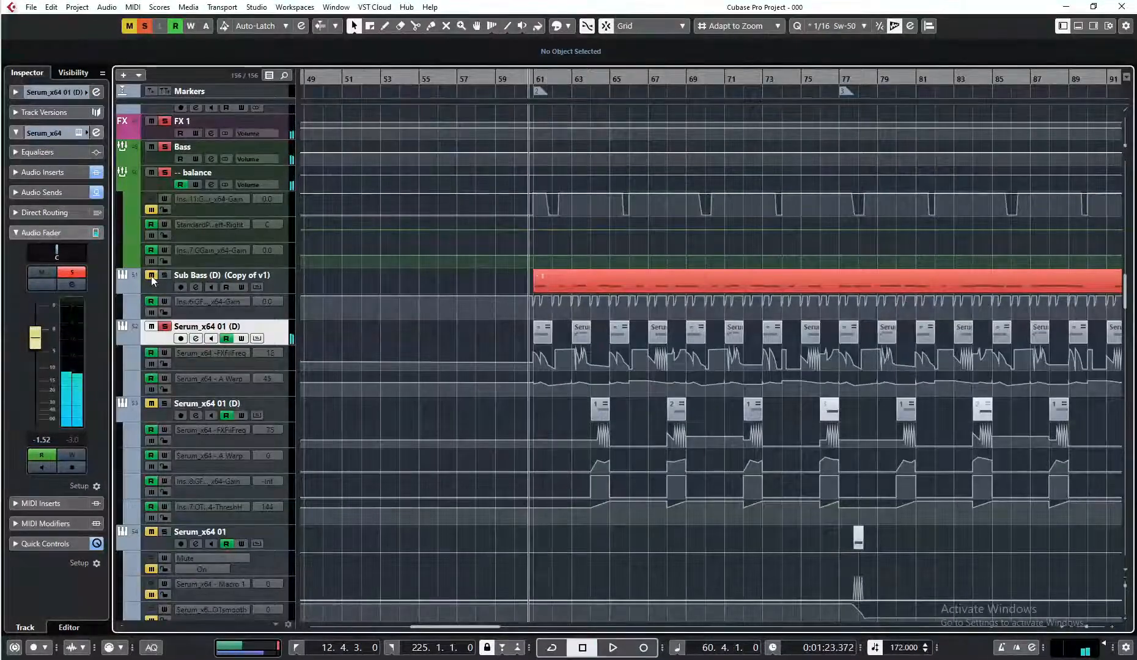
key("space")
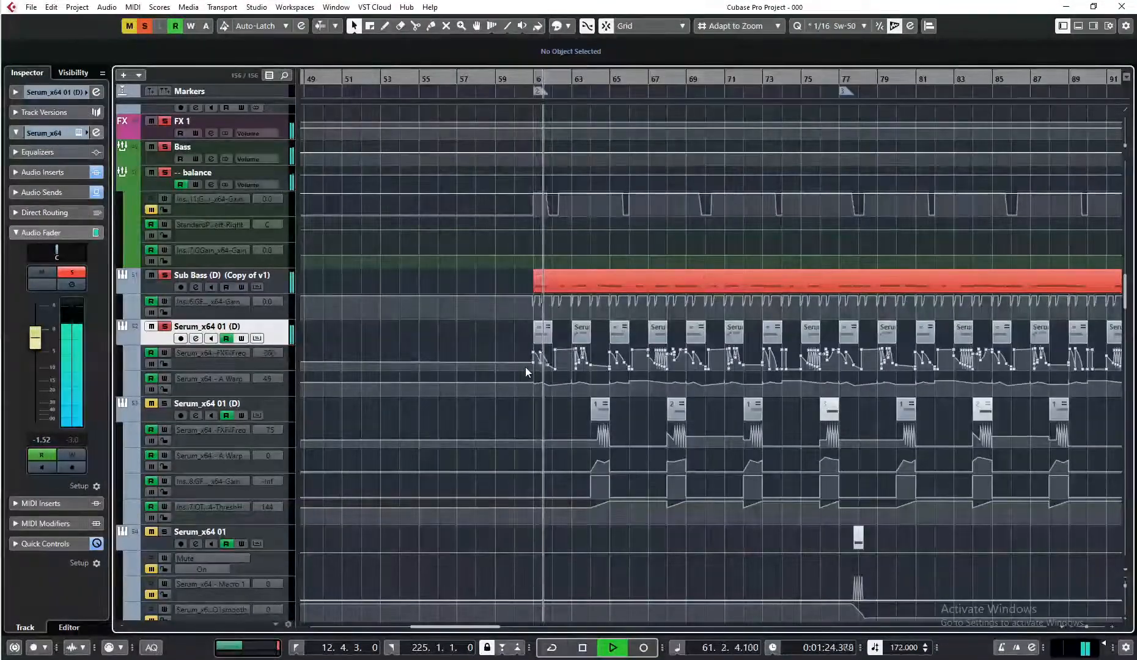
left_click(165, 403)
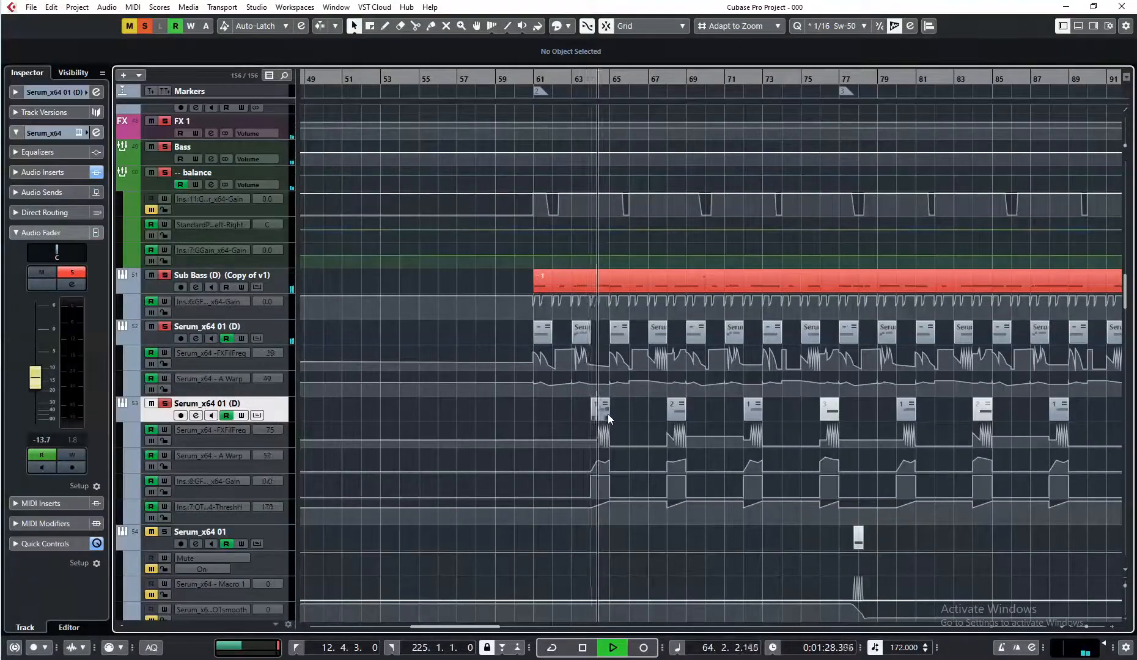
scroll(649, 439, "up", 5)
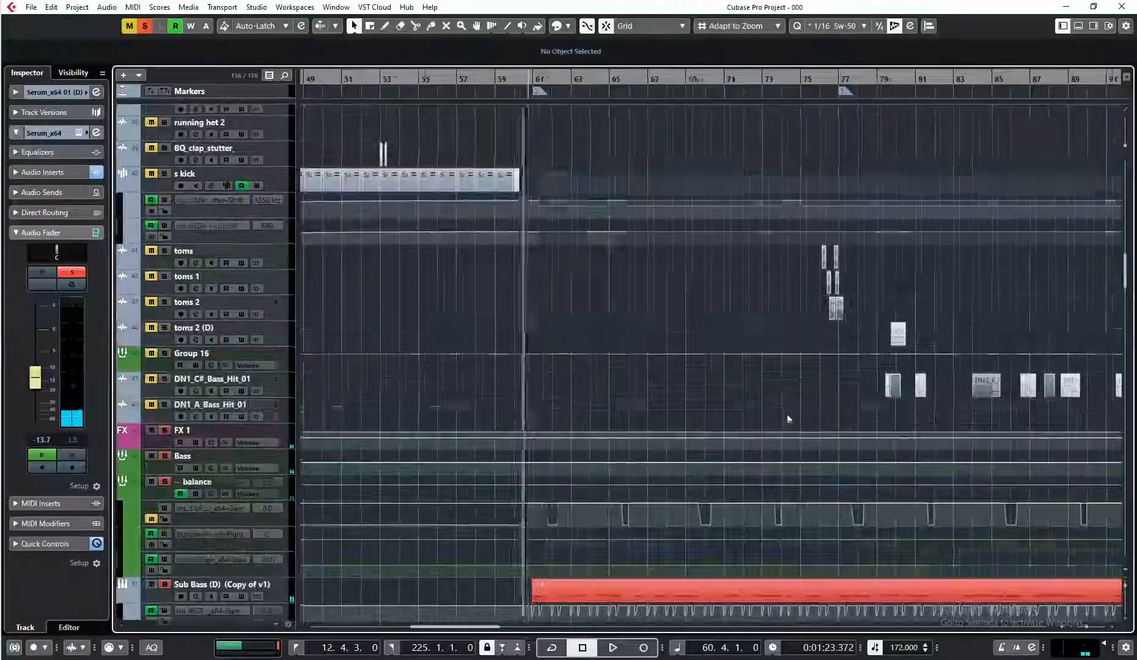
left_click(145, 26)
key("space")
Place the project cursor at 79.2.1, start playback, and briefly toggle the solo of the DN1_C#_Bass_Hit_01 track
left_click_drag(646, 358, 472, 263)
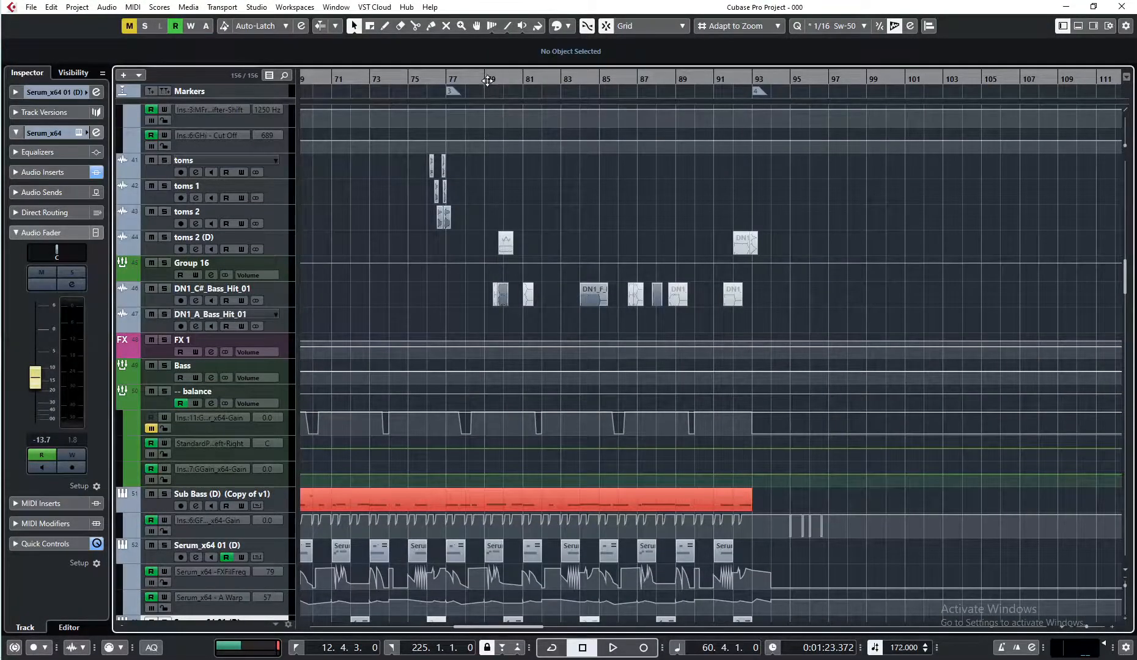
left_click_drag(487, 80, 484, 145)
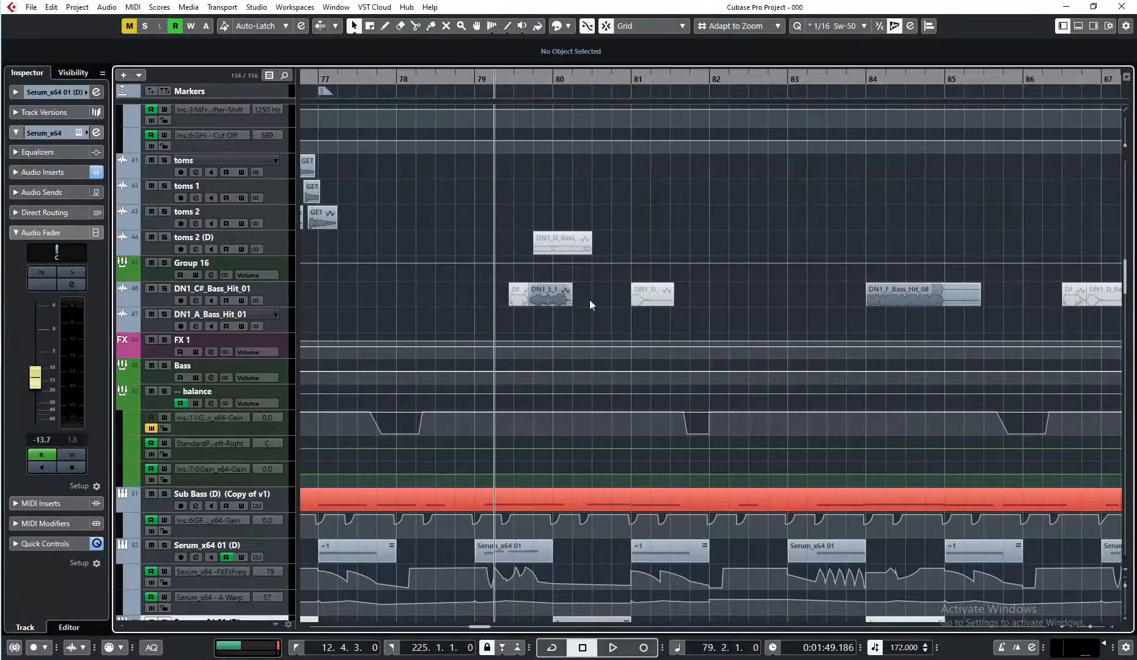
key("space")
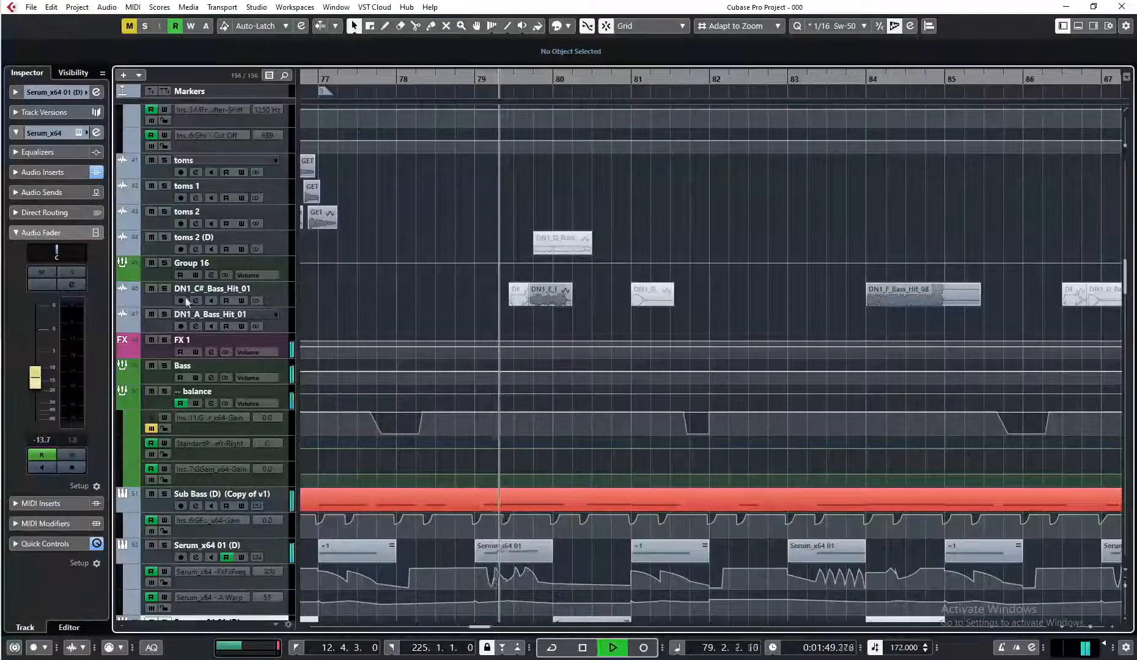
left_click(165, 289)
left_click(165, 288)
Replay the full mix from 79.2.1 to hear the bass hits in context, and stop playback
key("space")
key("space")
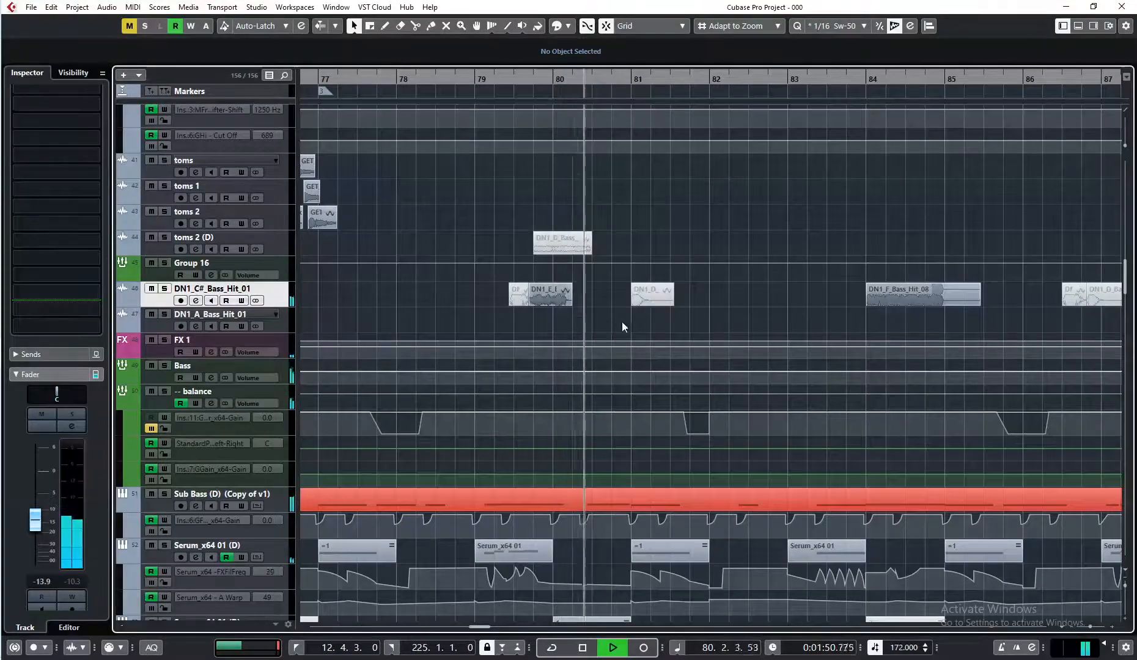
key("g")
key("g")
key("g")
key("g")
key("g")
key("g")
key("space")
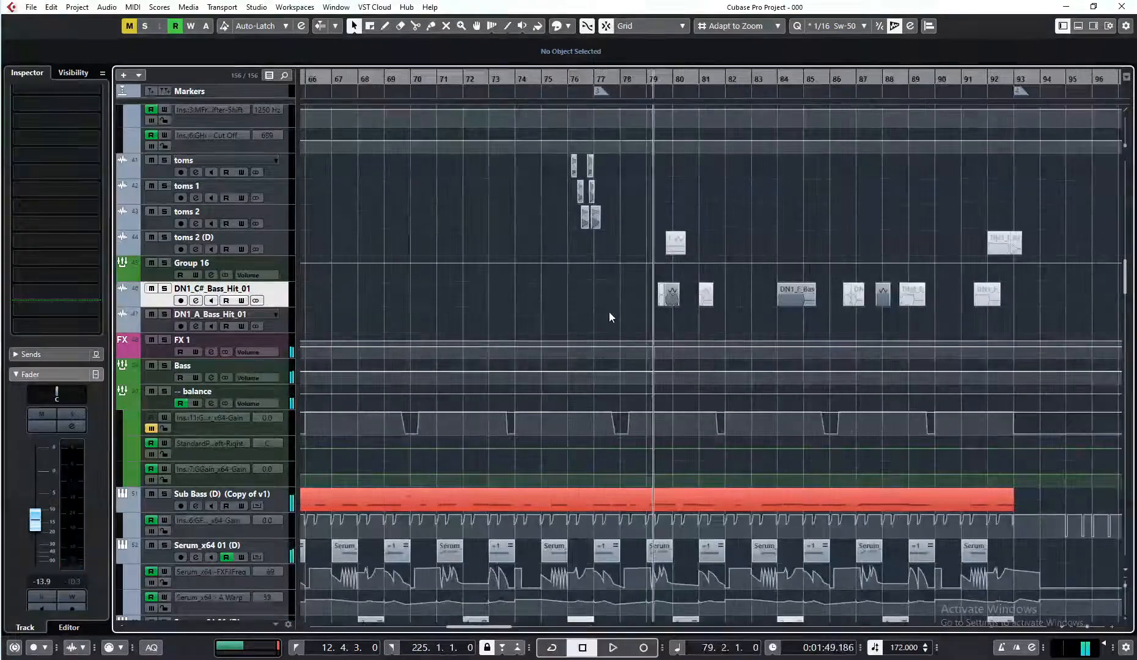
Go to the Audio 03 and Audio 04 tracks and select their events starting at bar 29
scroll(611, 319, "down", 8)
scroll(708, 350, "down", 10)
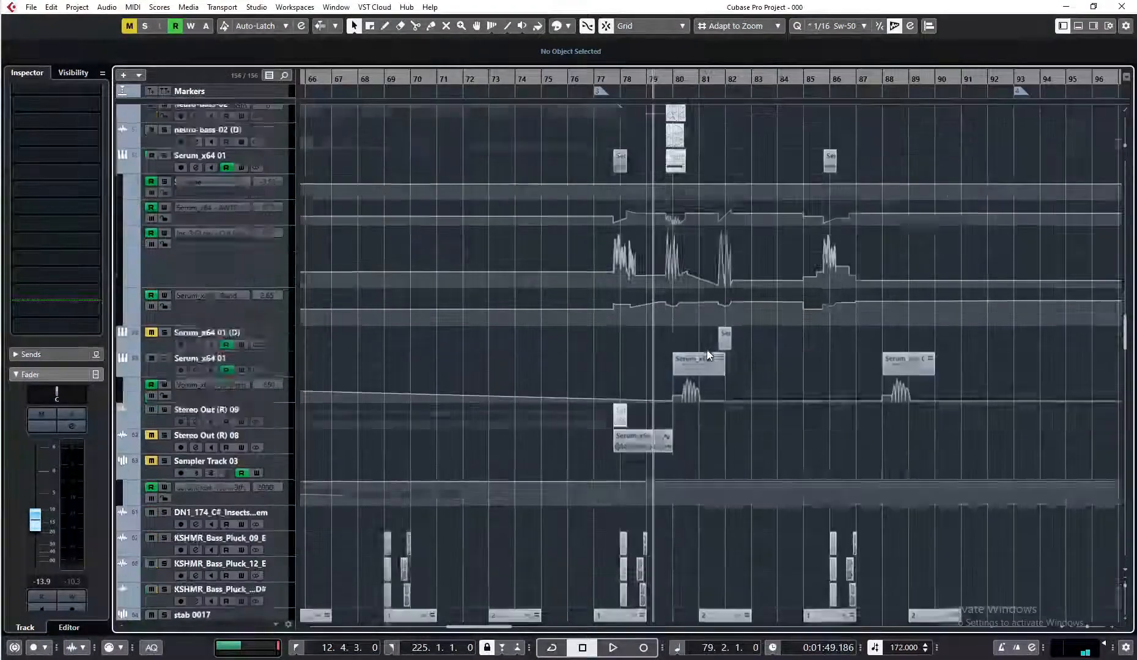
scroll(709, 354, "down", 10)
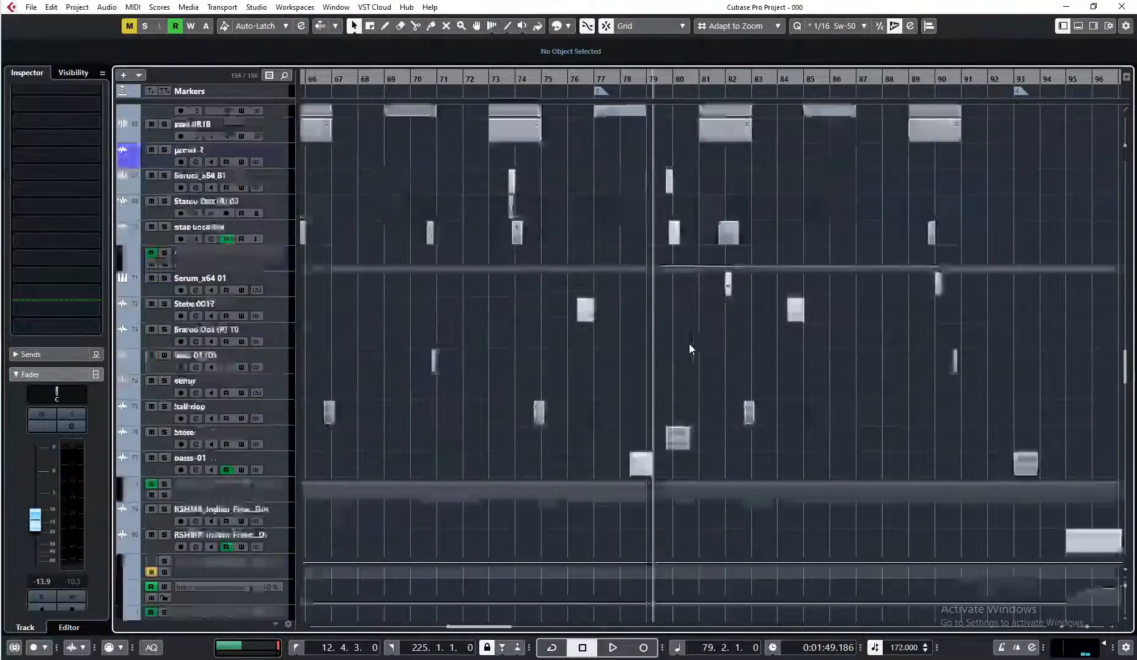
scroll(685, 339, "down", 15)
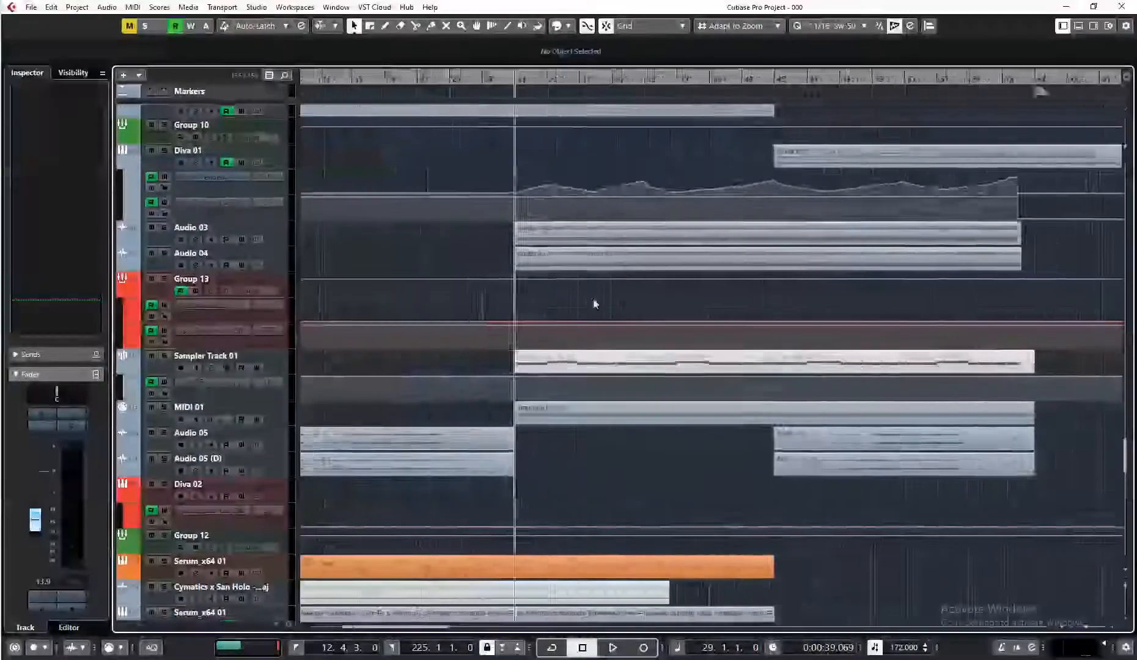
scroll(538, 276, "right", 2)
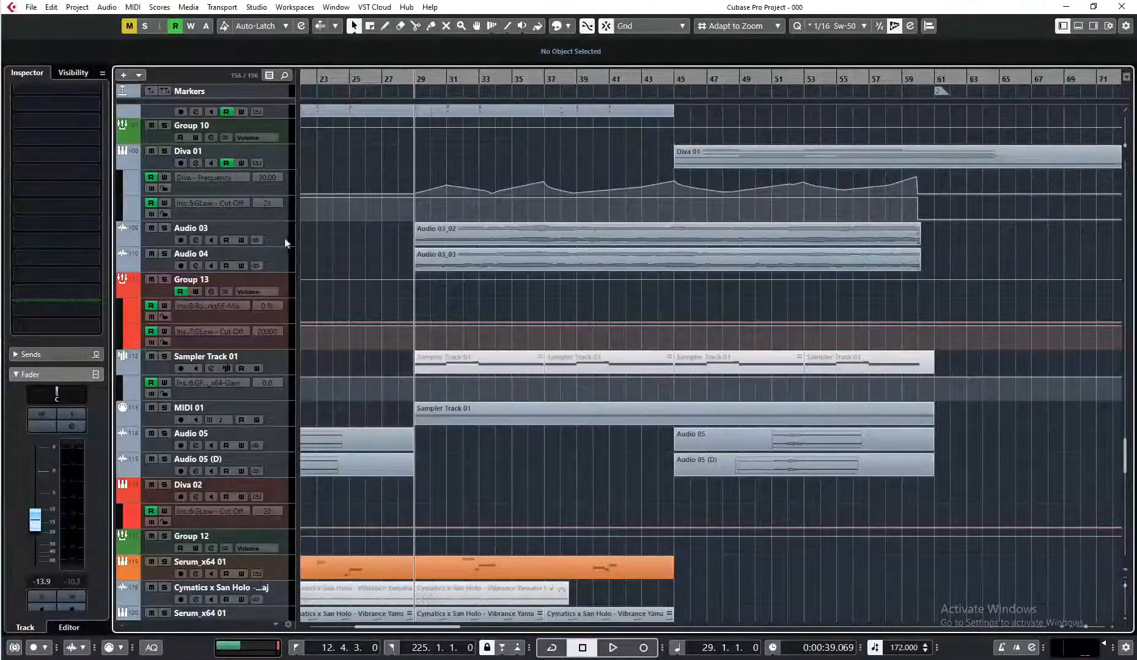
left_click_drag(395, 243, 474, 264)
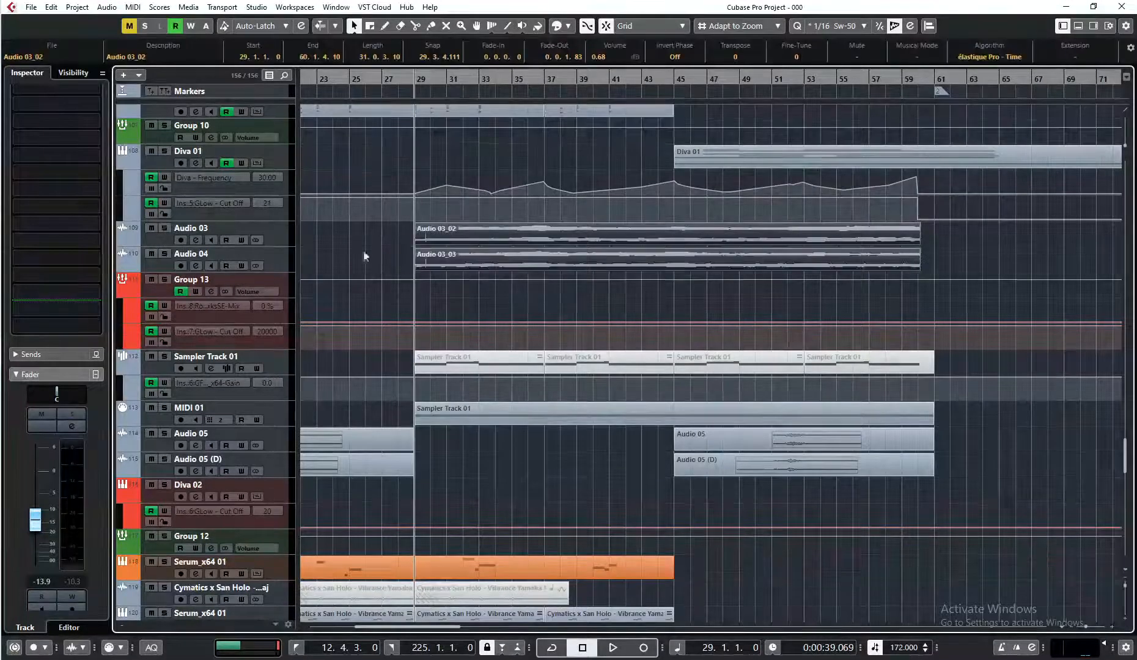
Solo Audio 03 and Audio 04, listen to them together from bar 29, stop playback, and clear the solos
left_click(165, 229)
left_click(164, 254)
key("space")
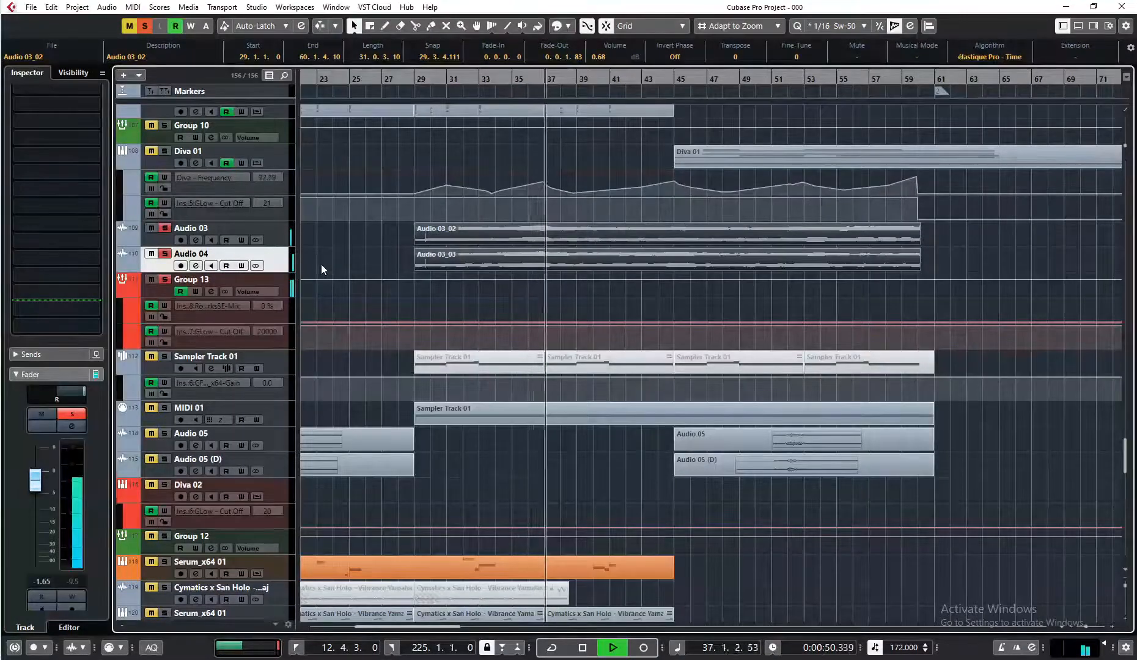
key("space")
left_click(537, 242)
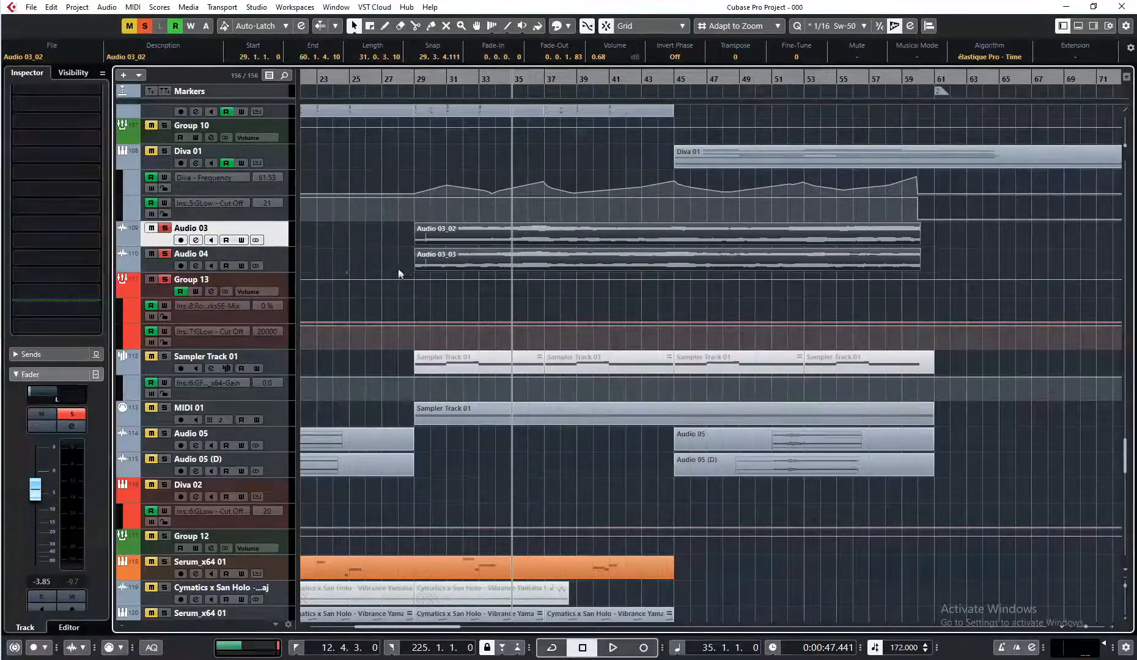
left_click(170, 267)
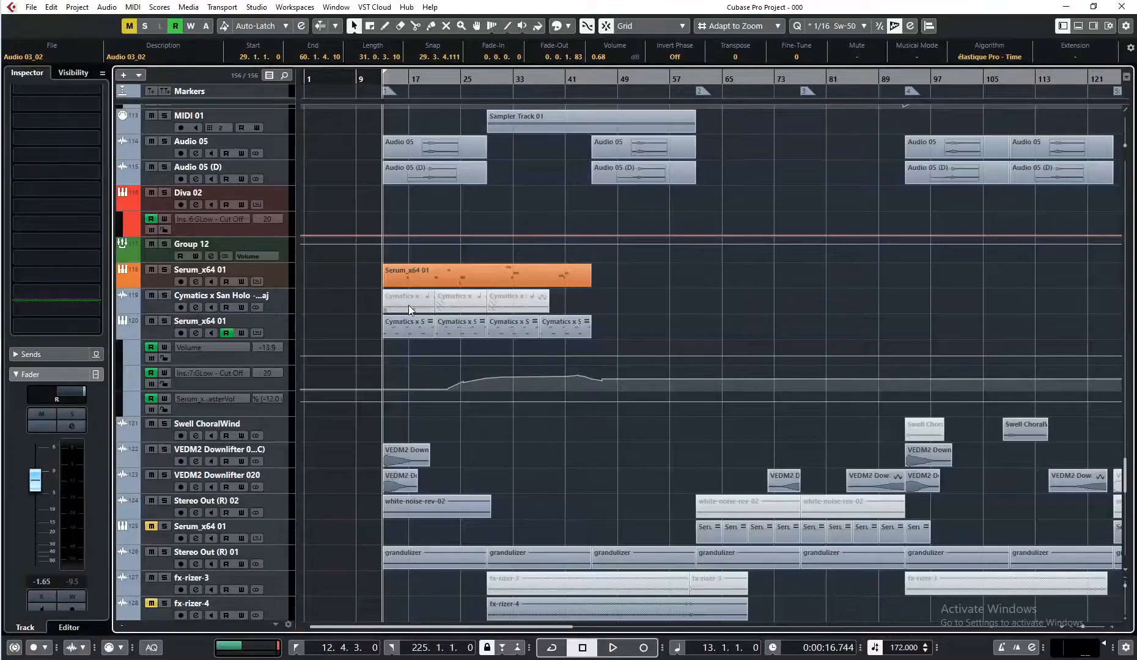
Audition the first Cymatics x San Holo clip with the Play tool, select the orange Serum_x64 01 part, and locate the cursor to its start
key("9")
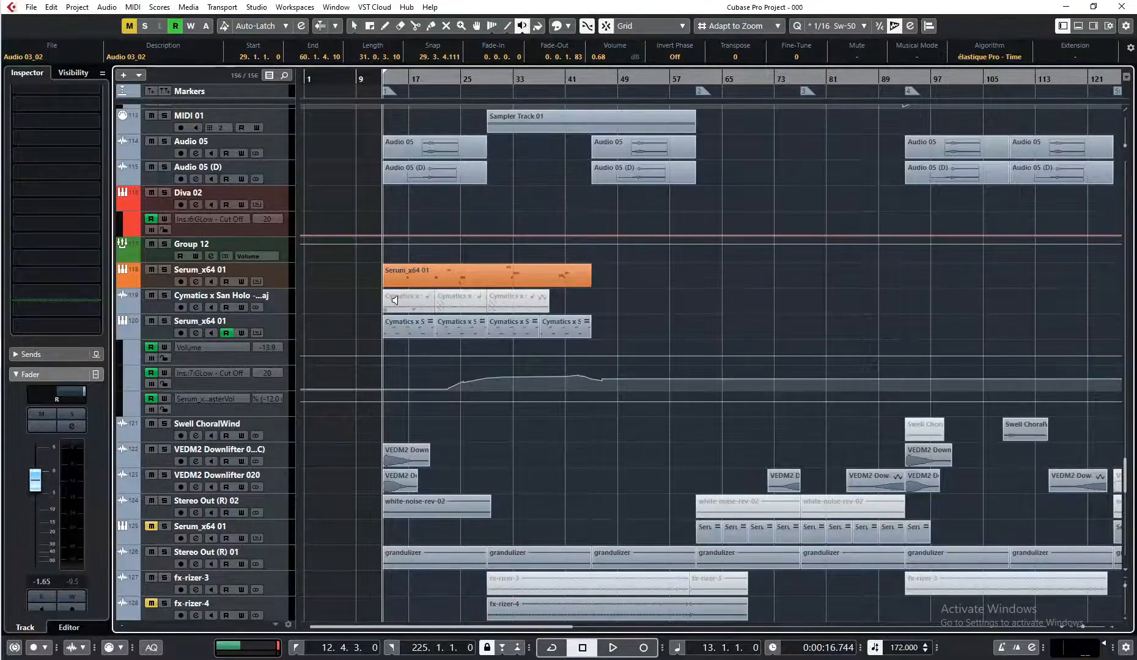
left_click(399, 304)
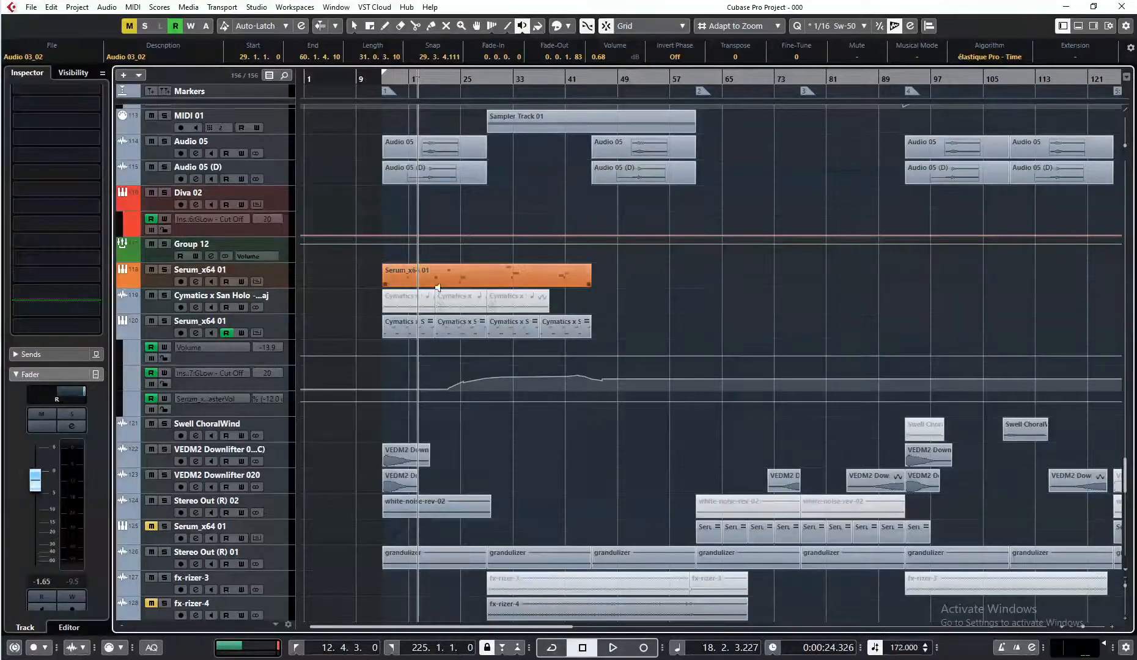
key("1")
left_click(409, 278)
key("l")
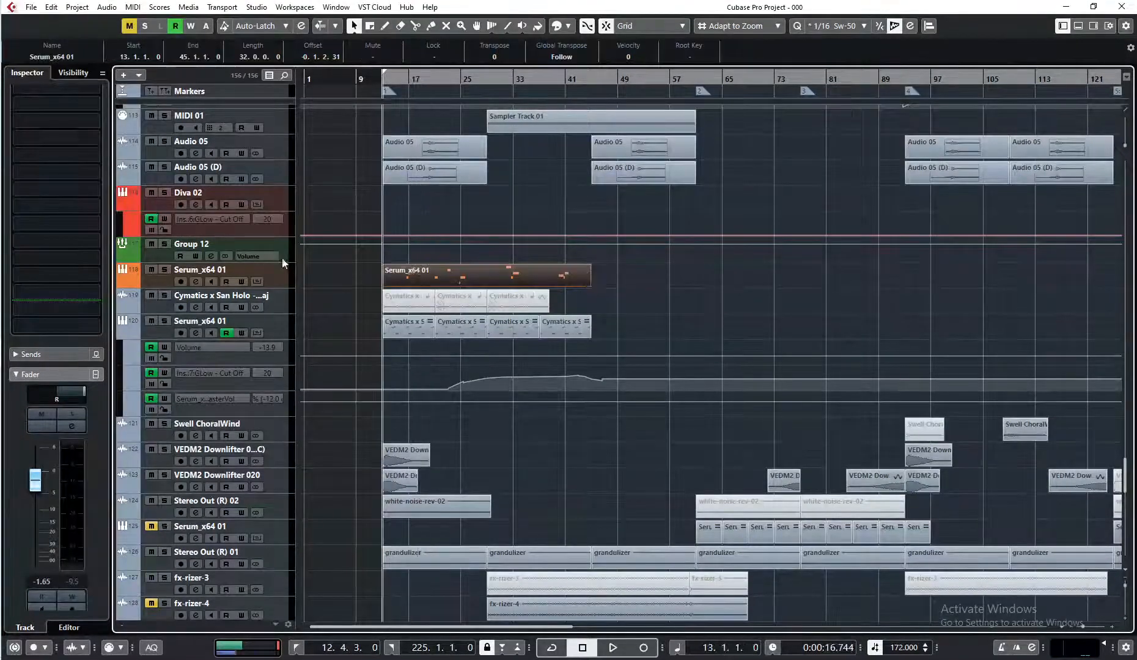
Audition the Cymatics x San Holo clip once more, place the cursor at 16.1.1, and solo the orange Serum_x64 01 track
key("9")
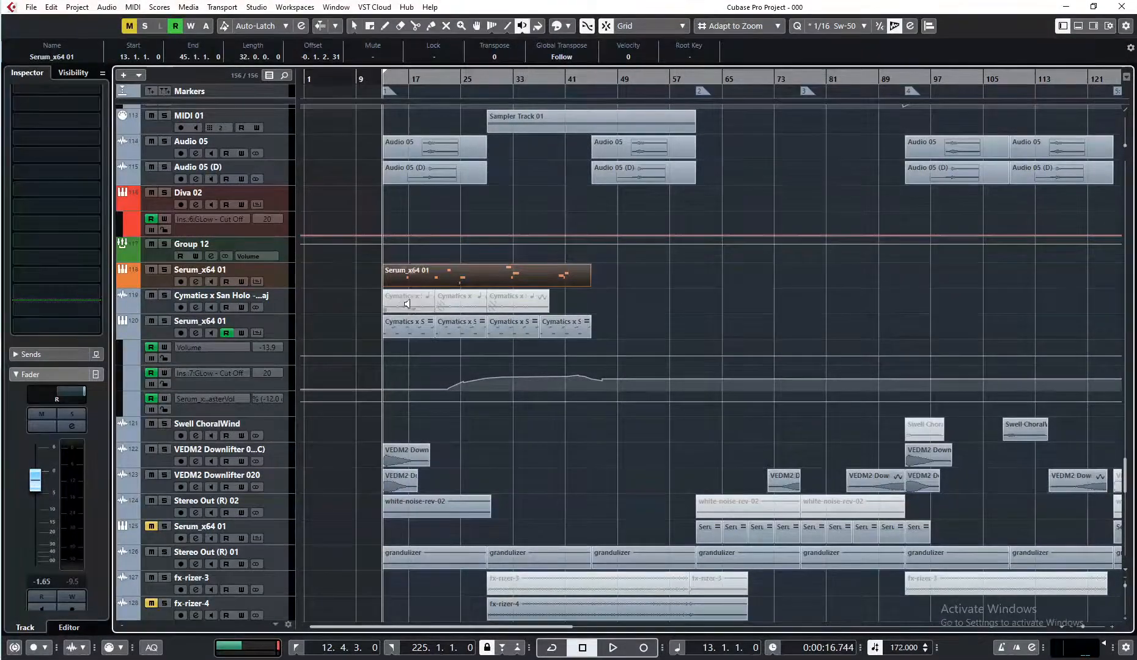
left_click(401, 304)
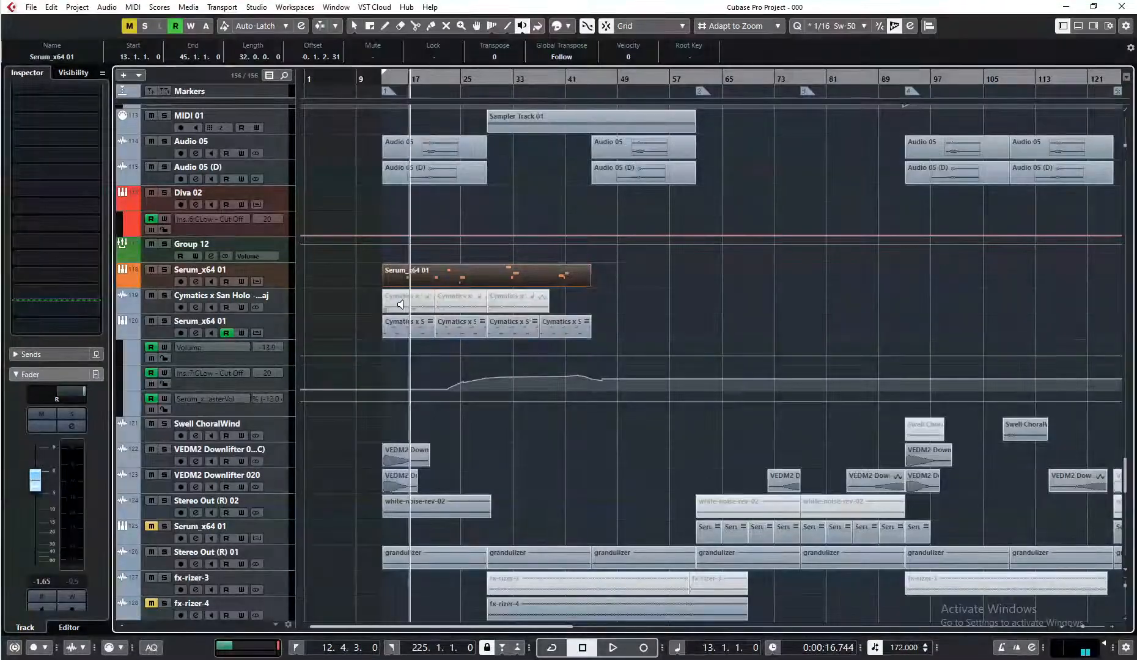
key("1")
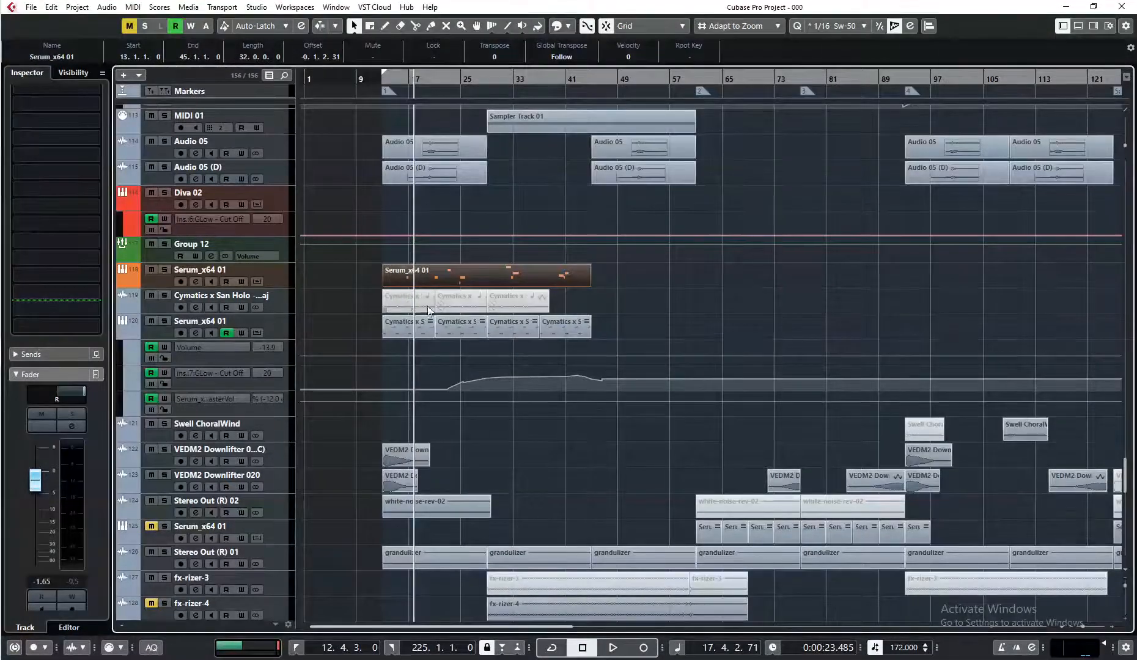
left_click(399, 280, "alt+shift")
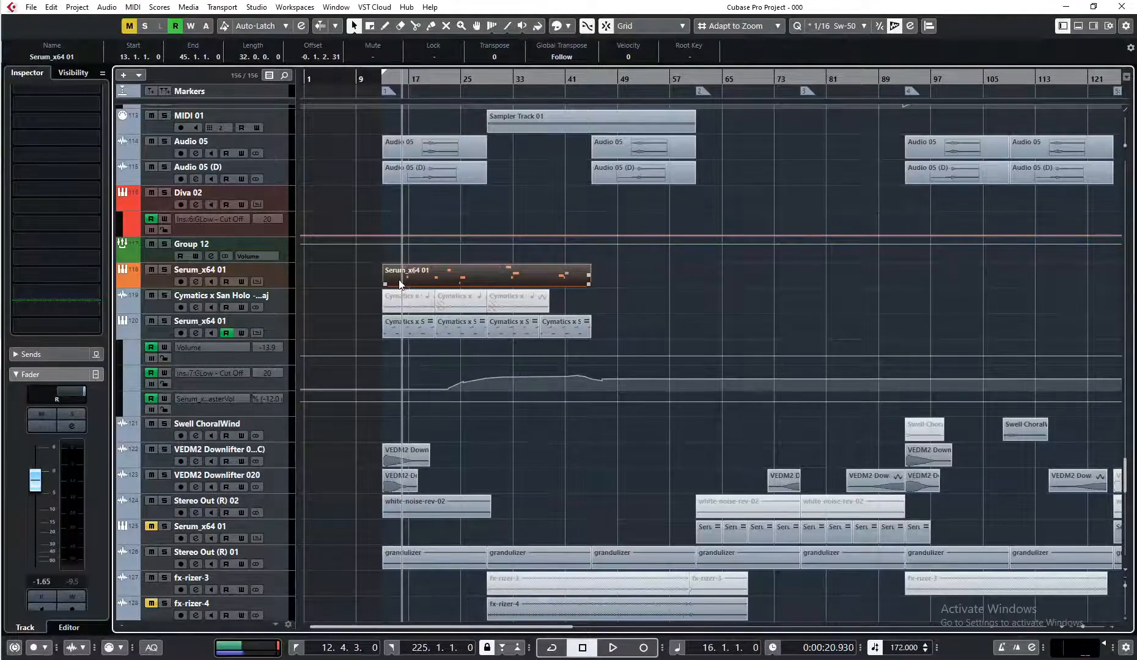
left_click(164, 269)
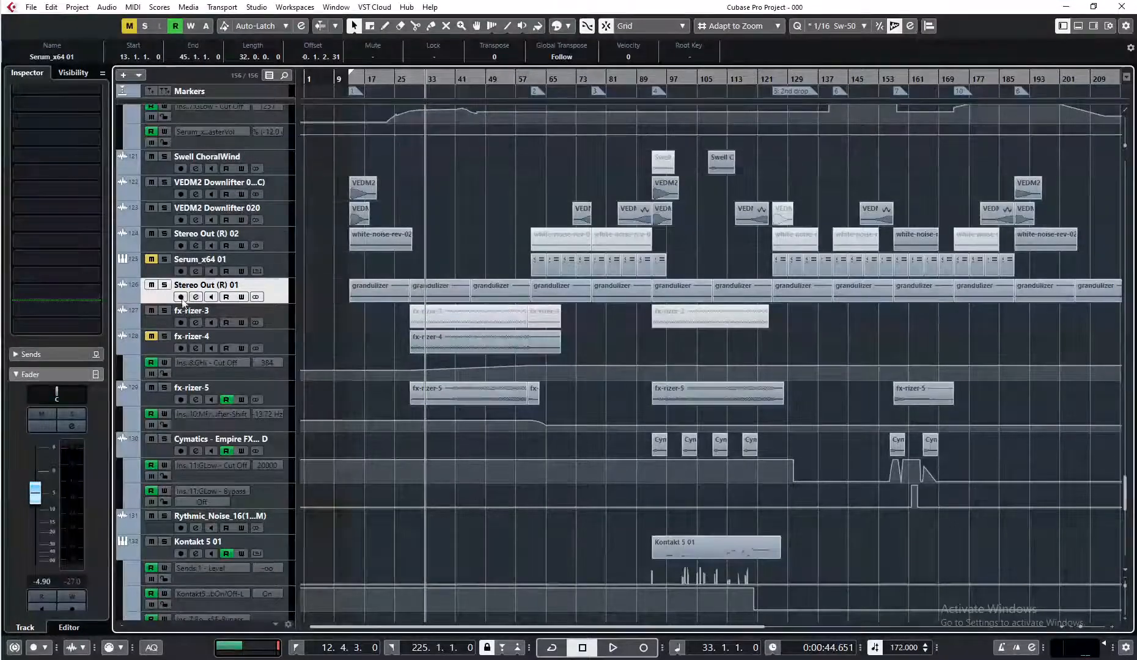
Solo the Stereo Out (R) 01 track and play its grandulizer clips around bar 98, temporarily raising its volume fader to hear them
left_click(165, 285)
key("space")
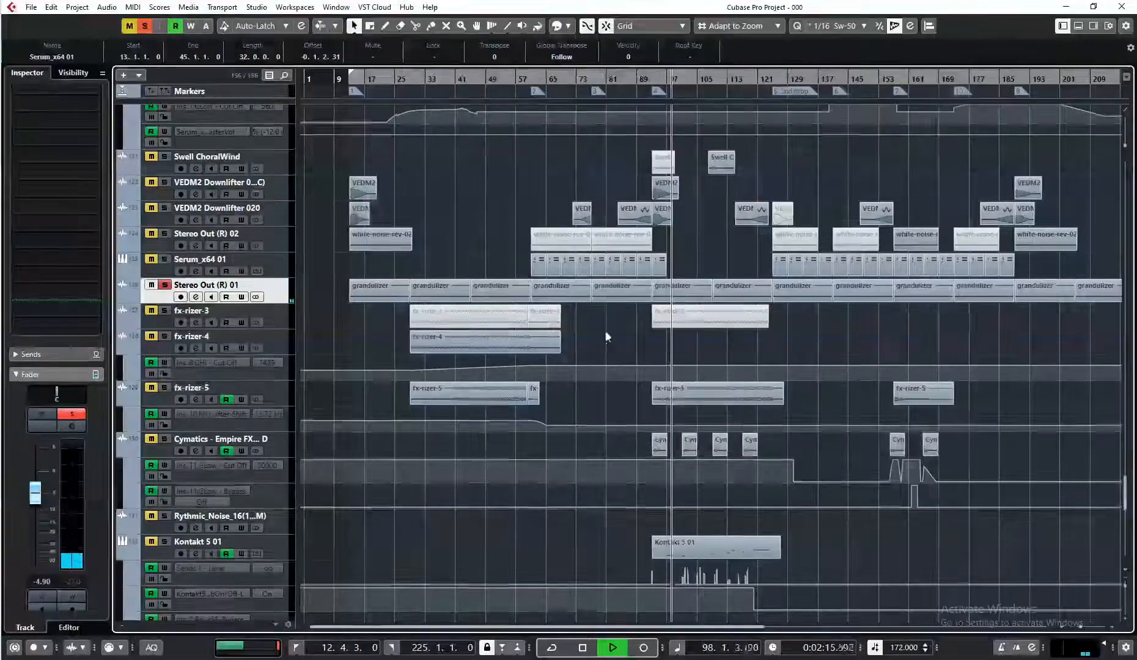
left_click_drag(606, 332, 478, 331)
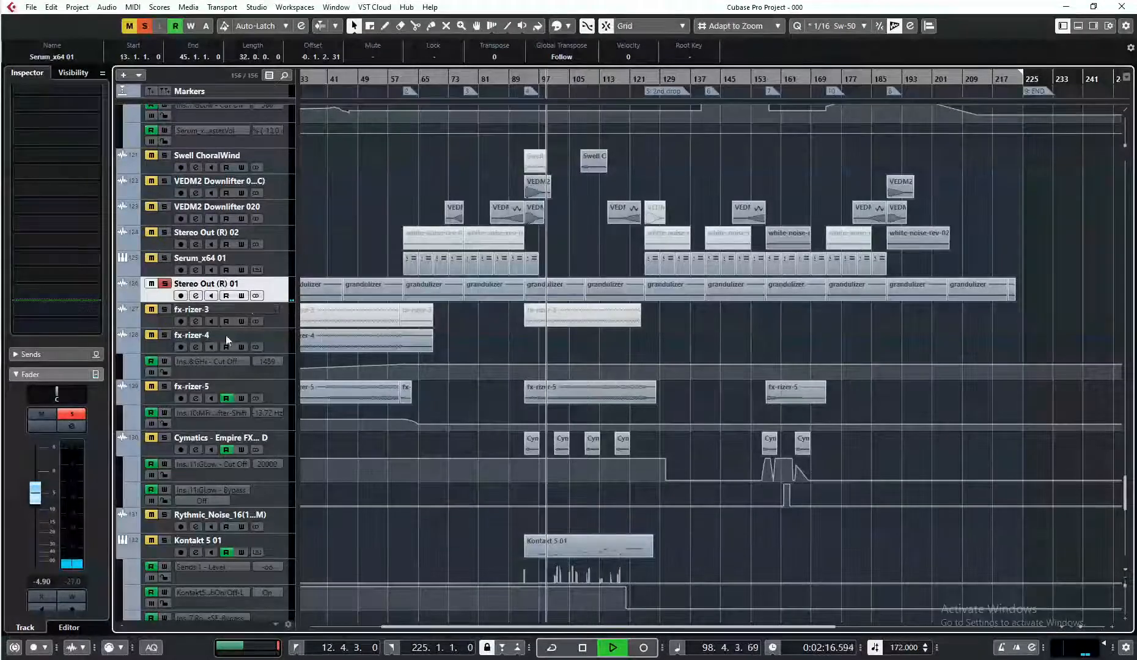
left_click_drag(36, 496, 35, 453)
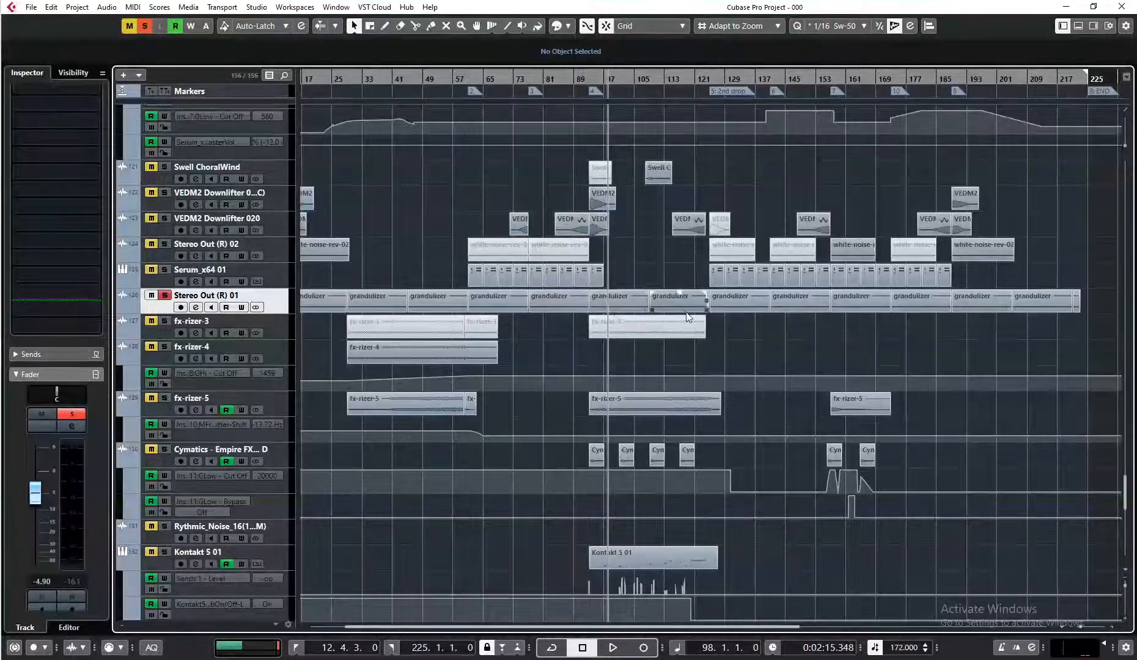
Open the GLow insert of a Serum_x64 01 (D) channel from the MixConsole, and close the MixConsole
scroll(744, 328, "right", 3)
scroll(745, 329, "down", 1)
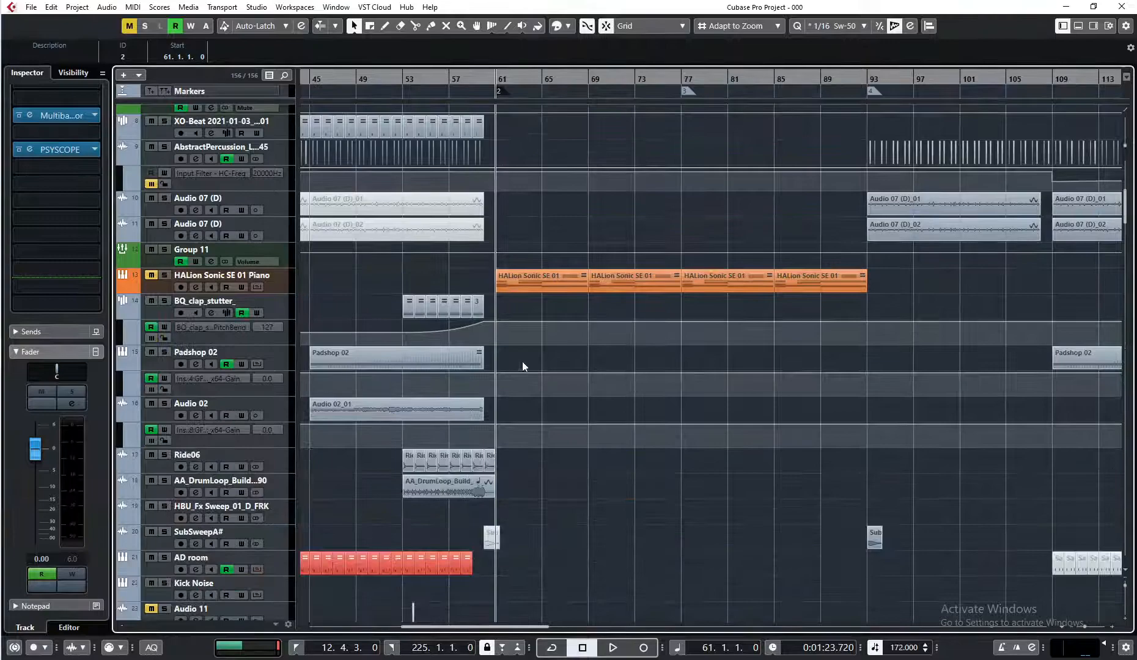
scroll(522, 361, "down", 10)
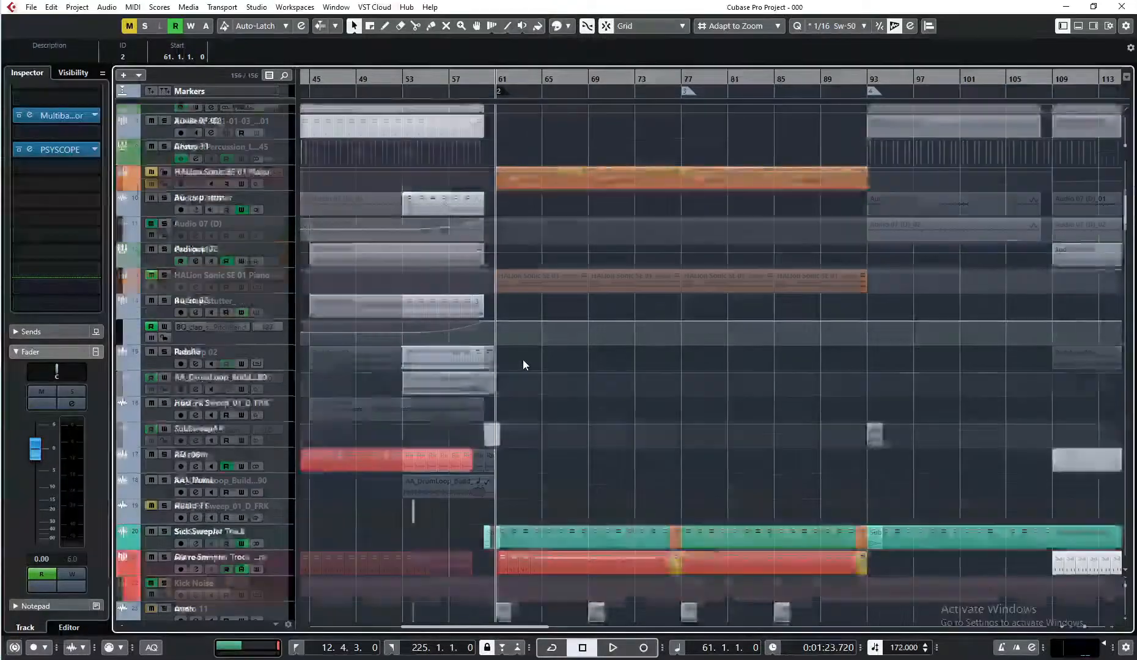
key("F3")
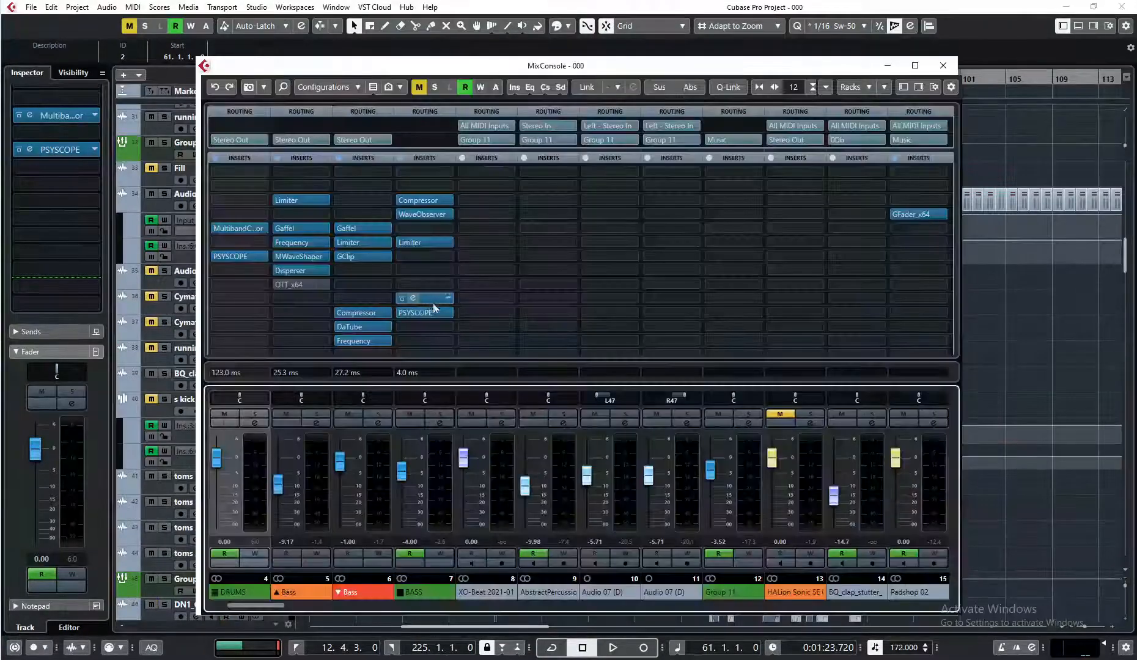
left_click(598, 202)
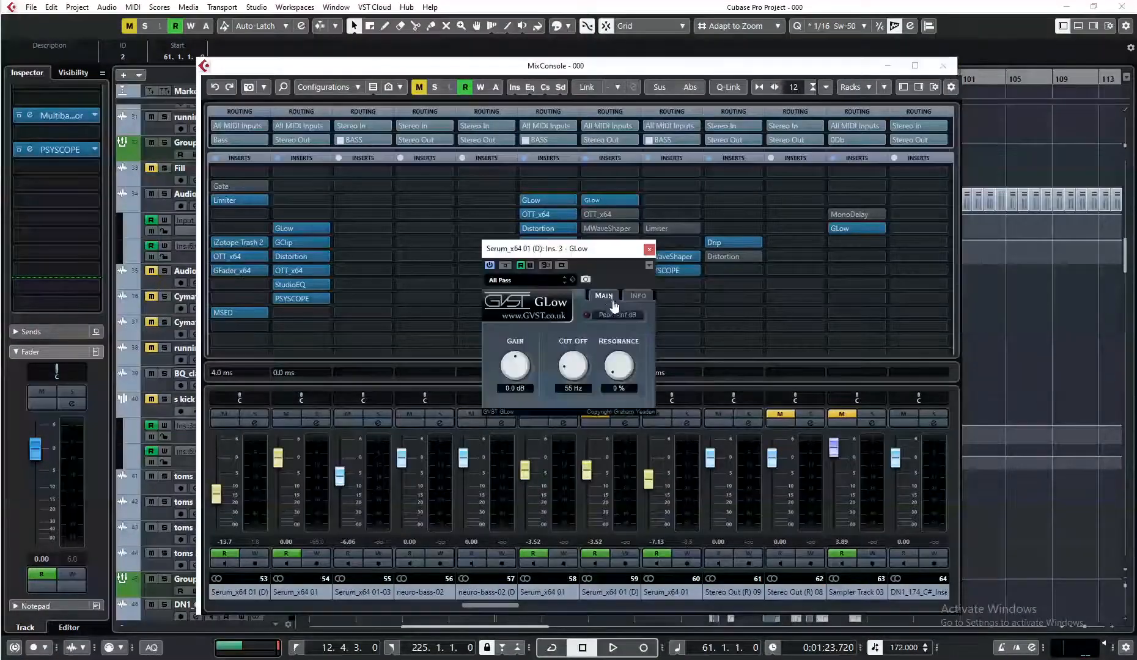
left_click(945, 69)
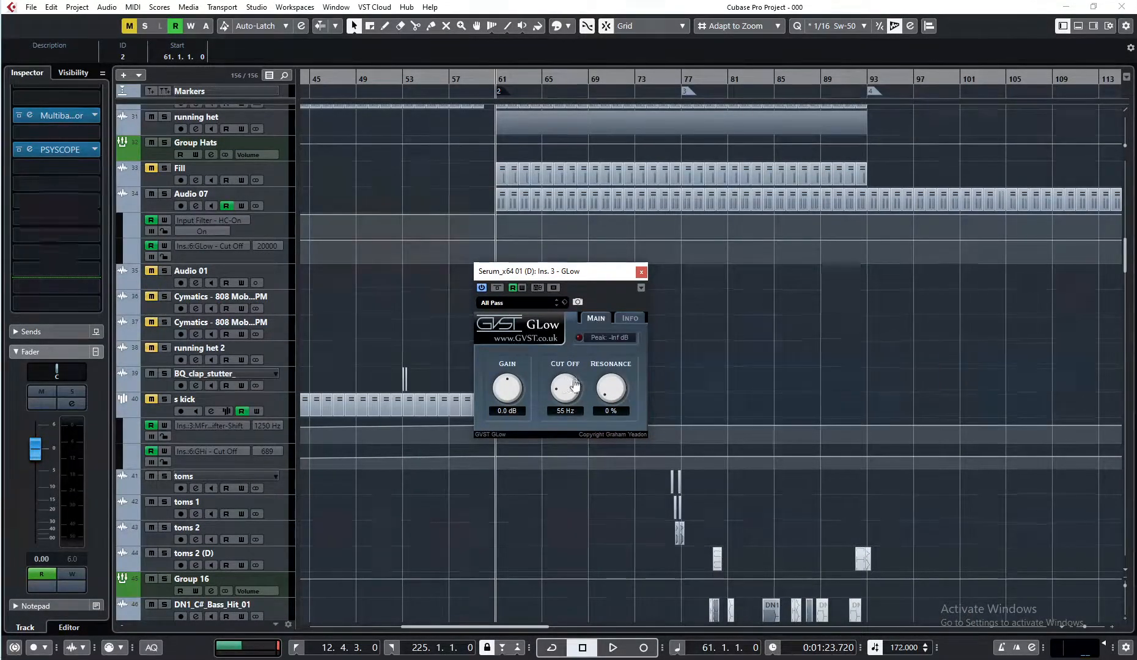
Sweep the GLow cutoff between 20000 Hz and 20 Hz to demonstrate the filter, and close the plug-in window
left_click_drag(566, 392, 578, 341)
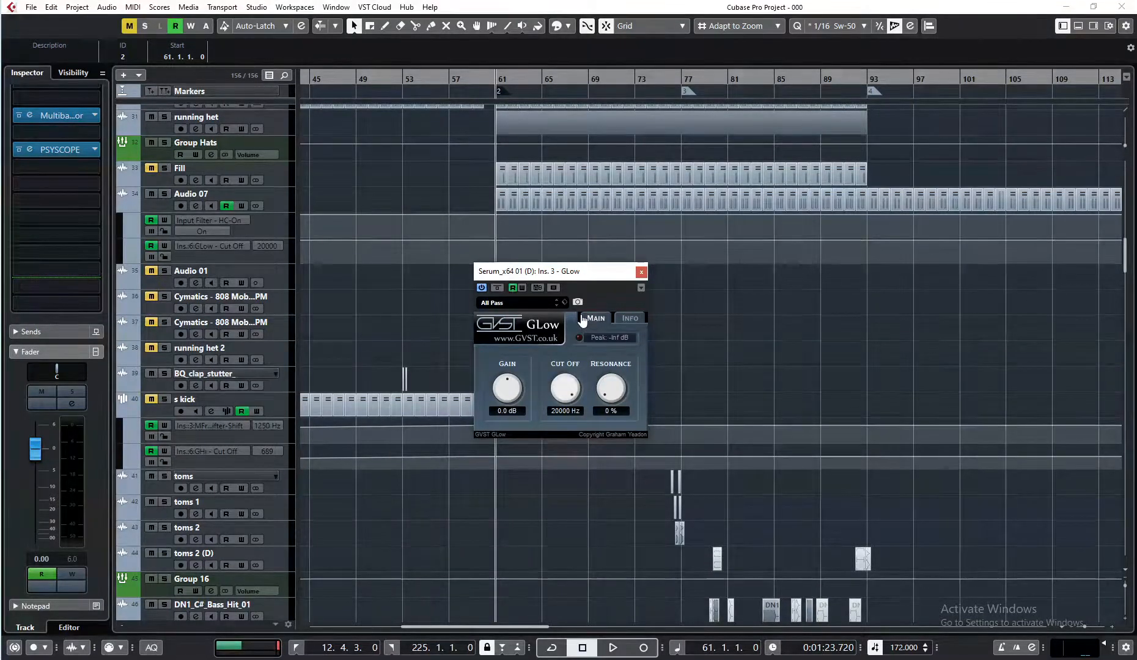
left_click_drag(582, 318, 587, 308)
left_click_drag(572, 377, 567, 447)
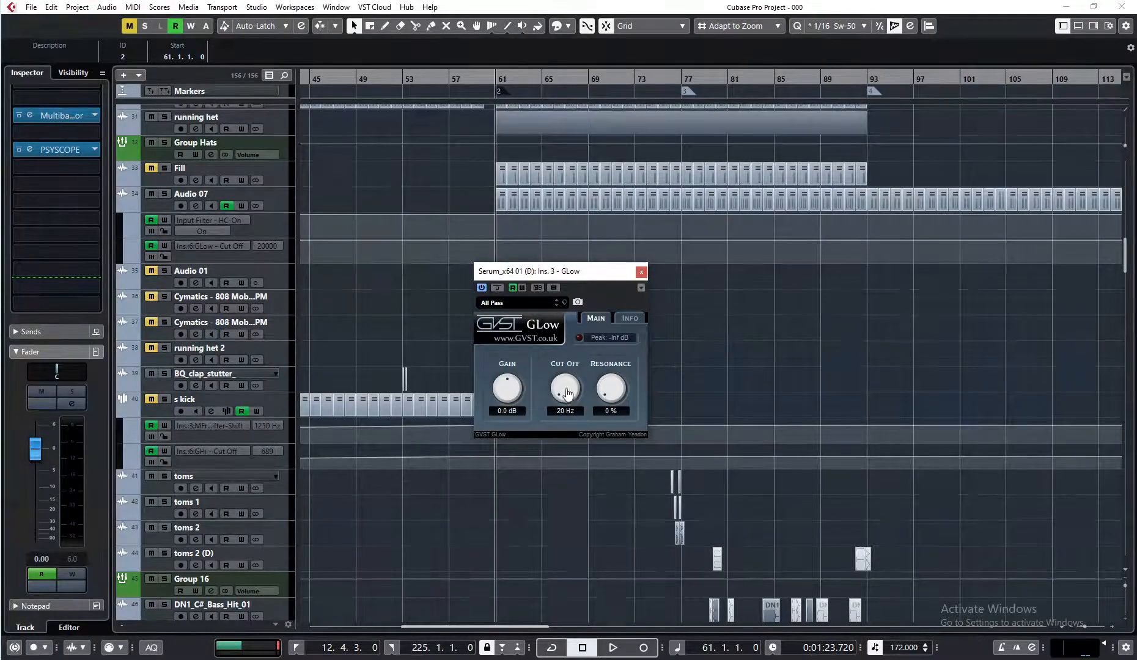
left_click_drag(567, 397, 581, 330)
mouse_move(578, 389)
left_mouse_down()
mouse_move(582, 340)
mouse_move(576, 399)
left_mouse_up()
left_click(641, 272)
Select the Cymatics - White Noise Up 4 track, open its channel settings, and examine the low cut in its equalizer
scroll(381, 350, "up", 4)
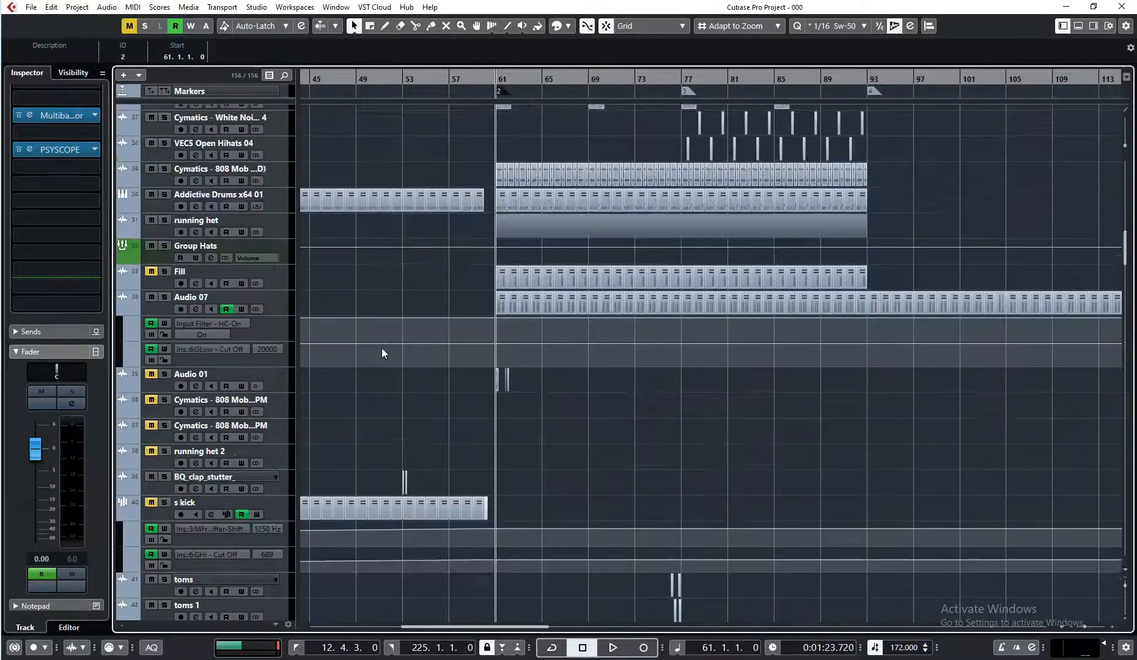
scroll(394, 335, "up", 3)
left_click(162, 236)
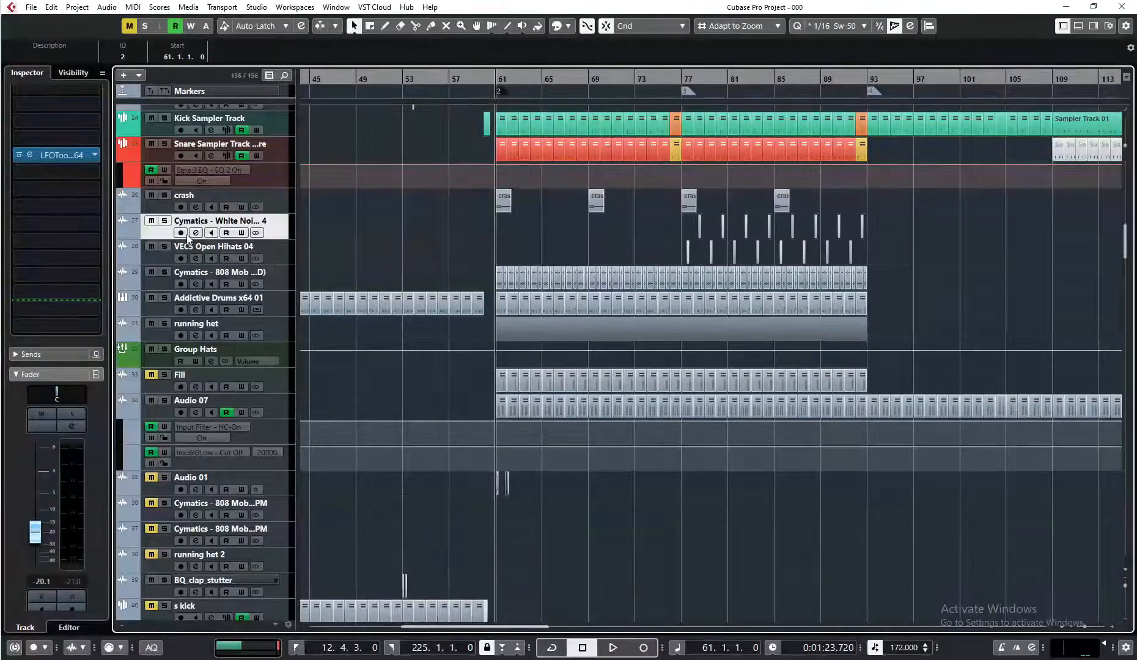
left_click(195, 233)
left_click_drag(368, 530, 390, 425)
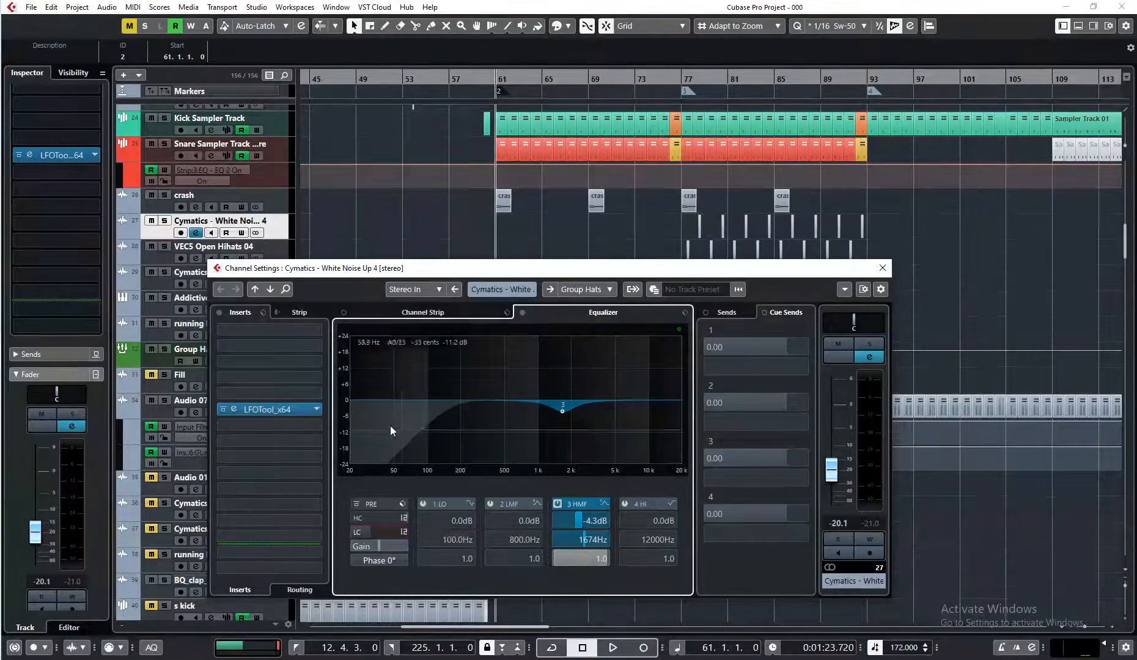
Insert DualFilter on the white noise channel ahead of LFOTool, set its position to 1.0, and remove the effect again
left_click(275, 376)
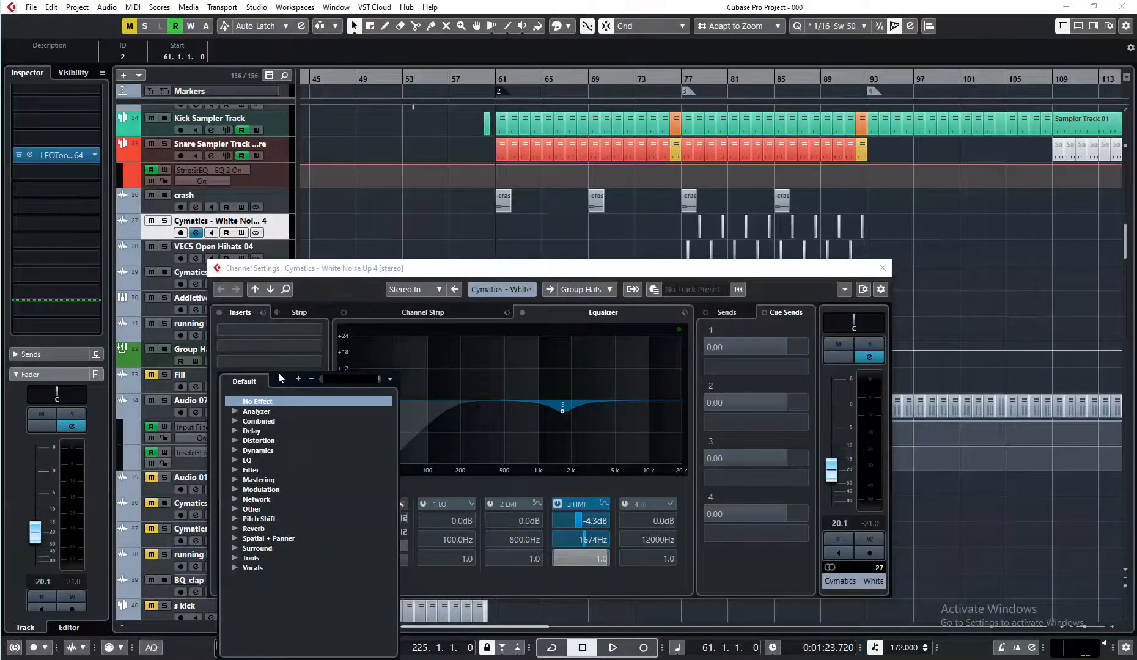
type("dual")
key("Return")
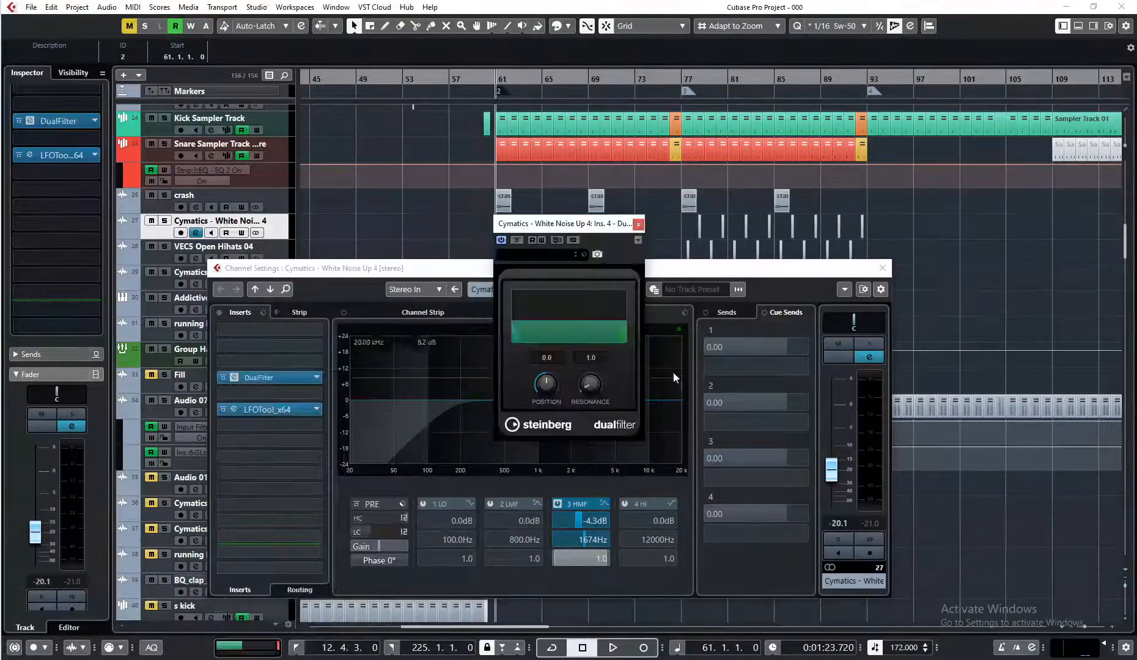
mouse_move(546, 385)
left_mouse_down()
mouse_move(539, 438)
mouse_move(542, 376)
left_mouse_up()
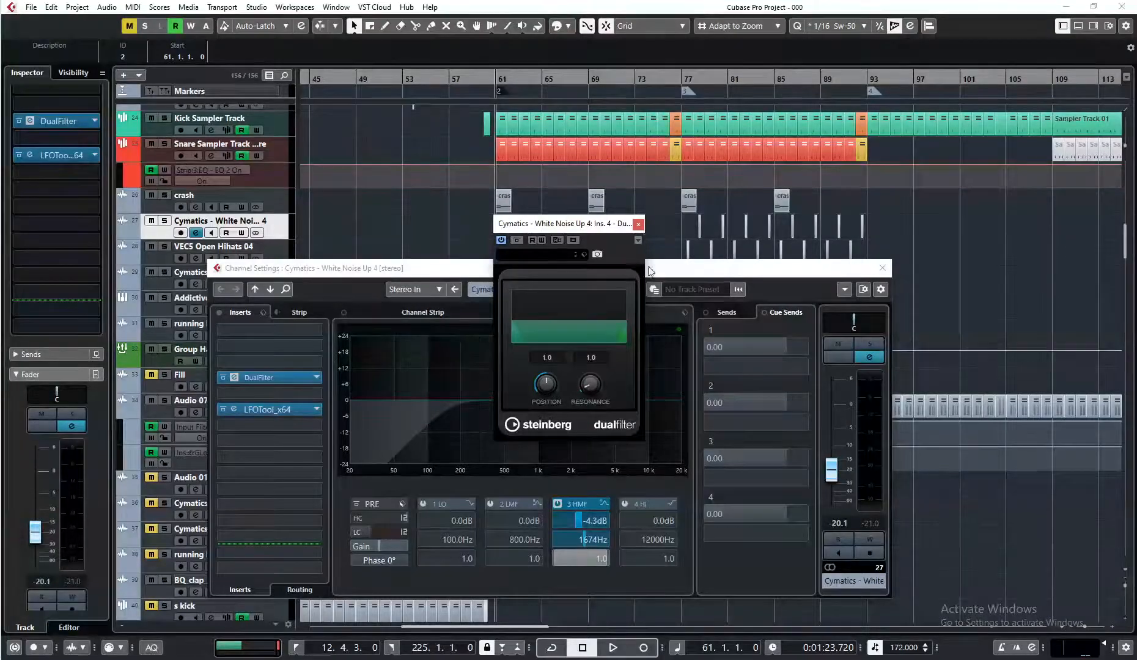
left_click(638, 224)
left_click(315, 378)
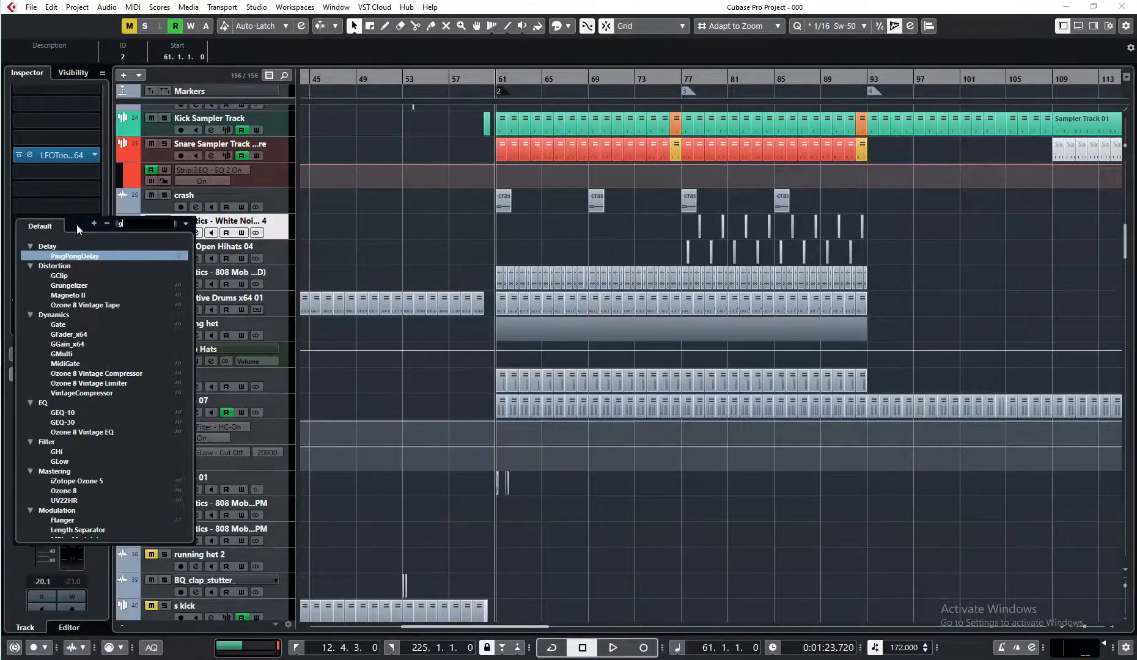
Insert GLow and GHi after each other on the Cymatics - White Noise Up 4 channel, and place the GHi window below GLow
type("a")
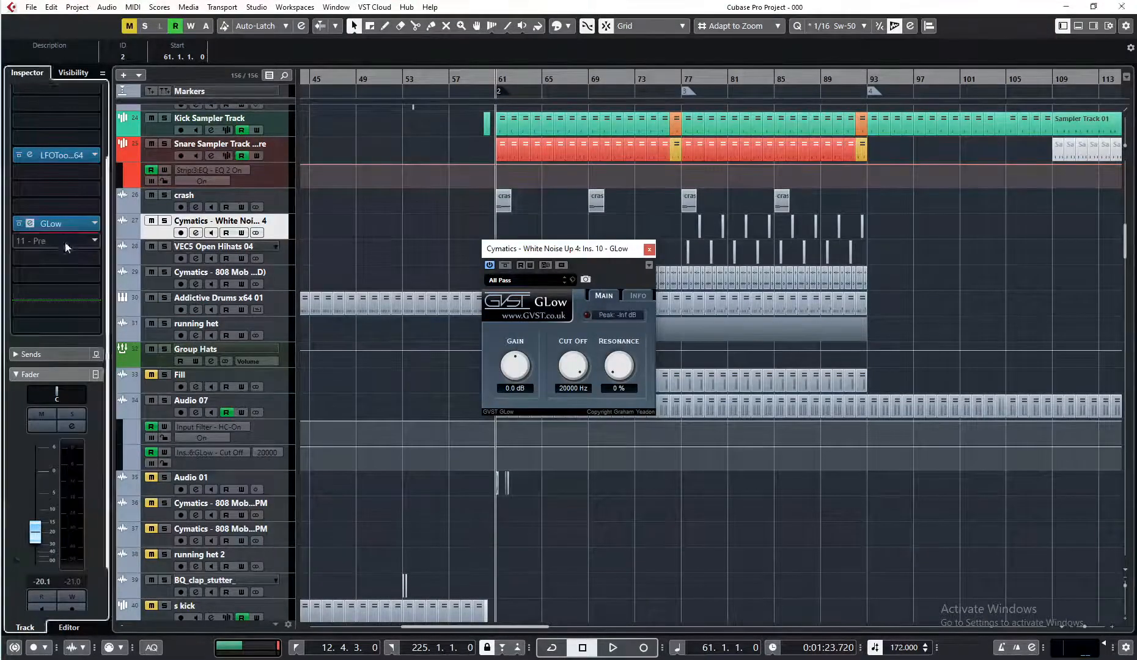
left_click(66, 243)
type("ghi")
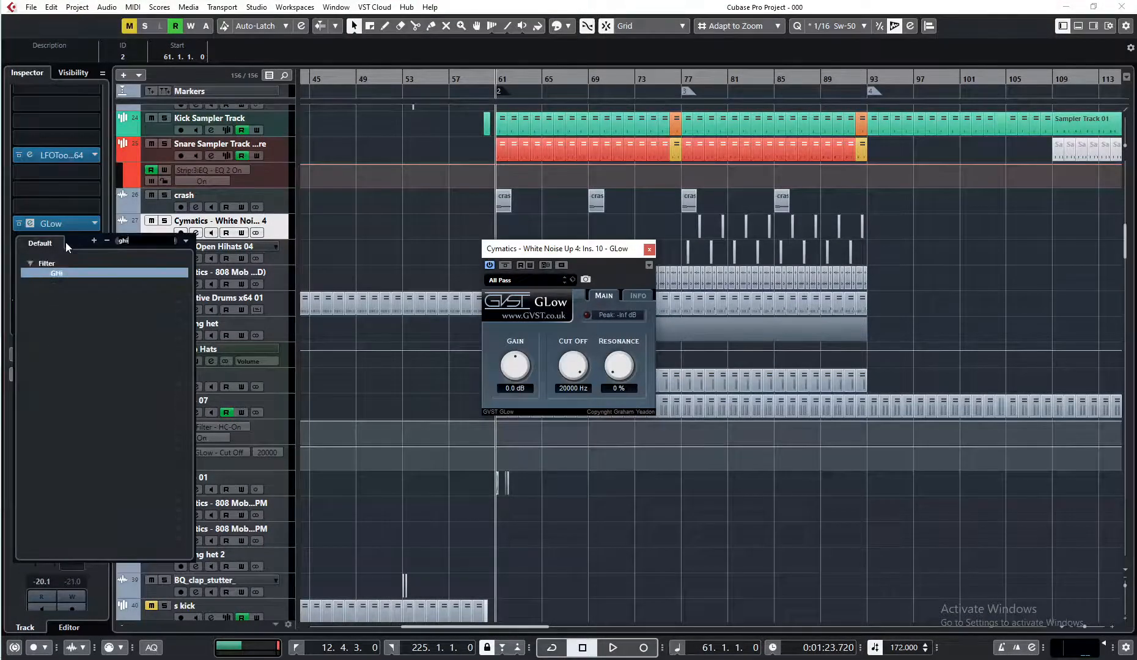
left_click(58, 273)
left_click_drag(589, 258, 587, 434)
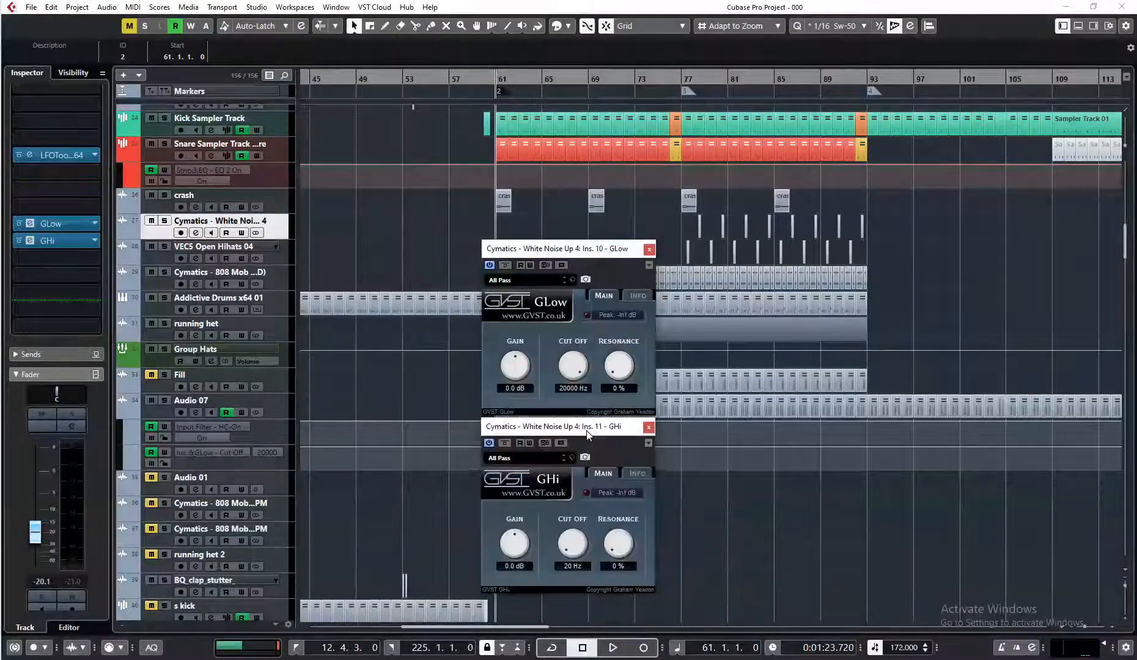
mouse_move(566, 541)
left_mouse_down()
mouse_move(575, 523)
mouse_move(572, 551)
left_mouse_up()
Insert GClip after GHi on the white noise channel, turn on 2 x Oversample, and set its upper display's zoom to 0.86x
left_click(80, 272)
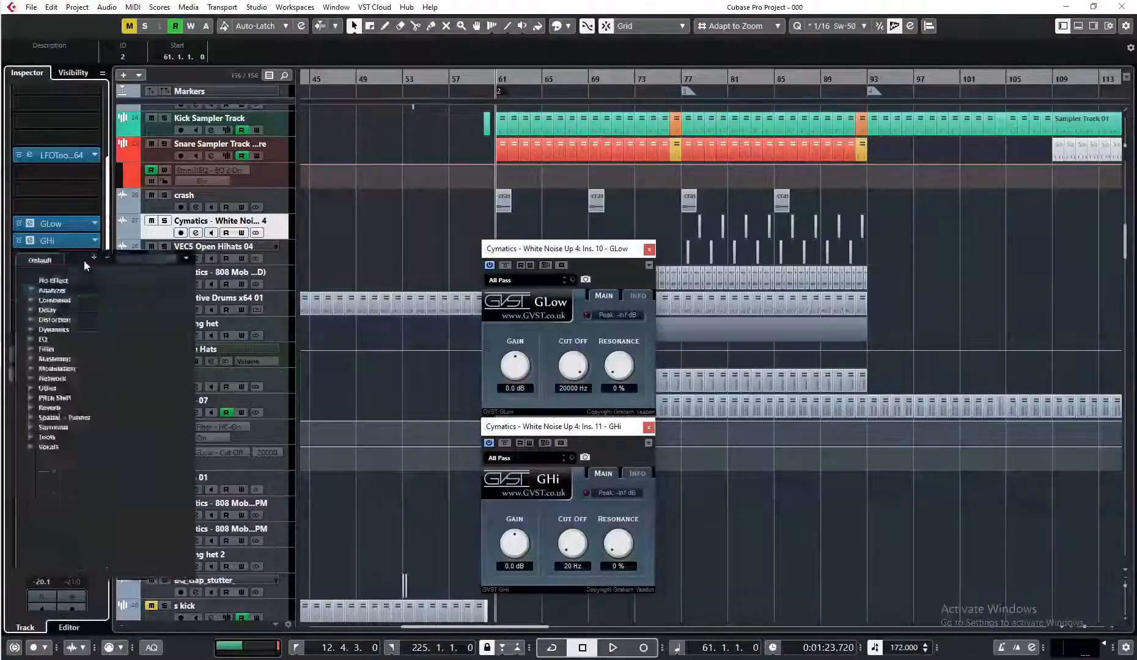
type("gcli")
left_click(82, 294)
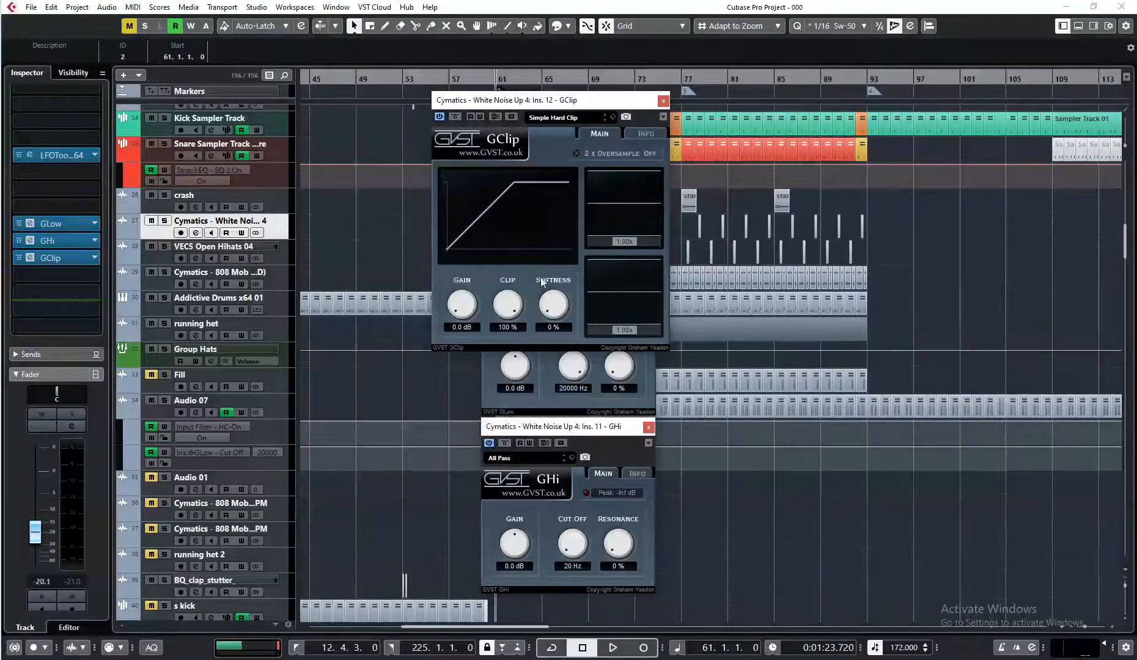
left_click(578, 153)
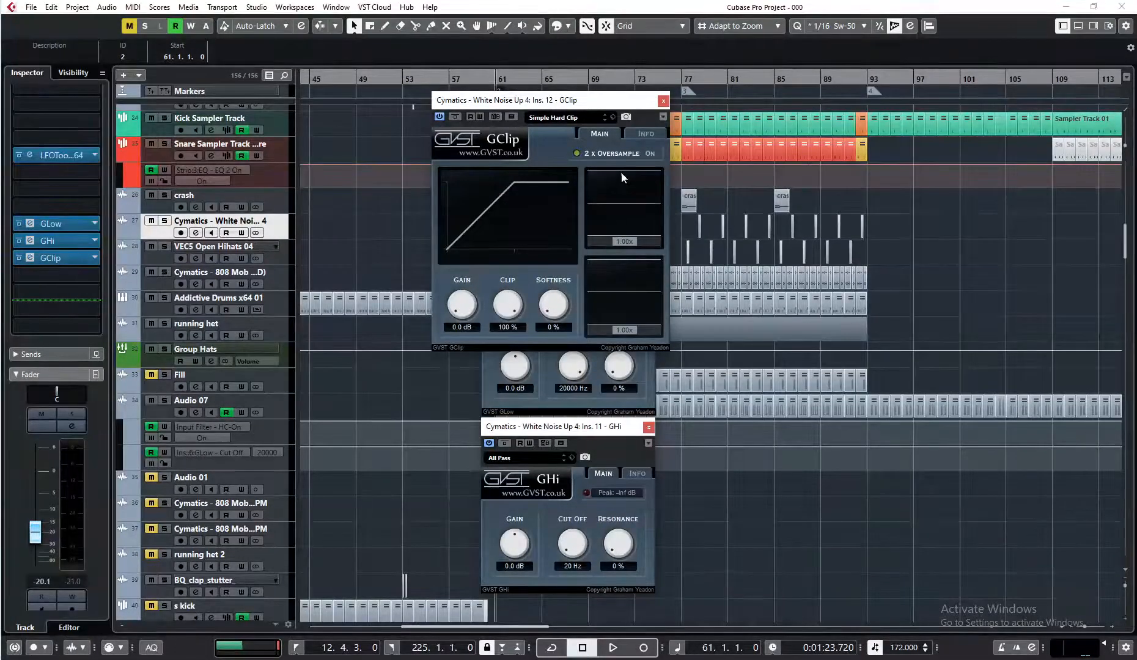
left_click_drag(625, 242, 624, 242)
left_click_drag(599, 104, 604, 238)
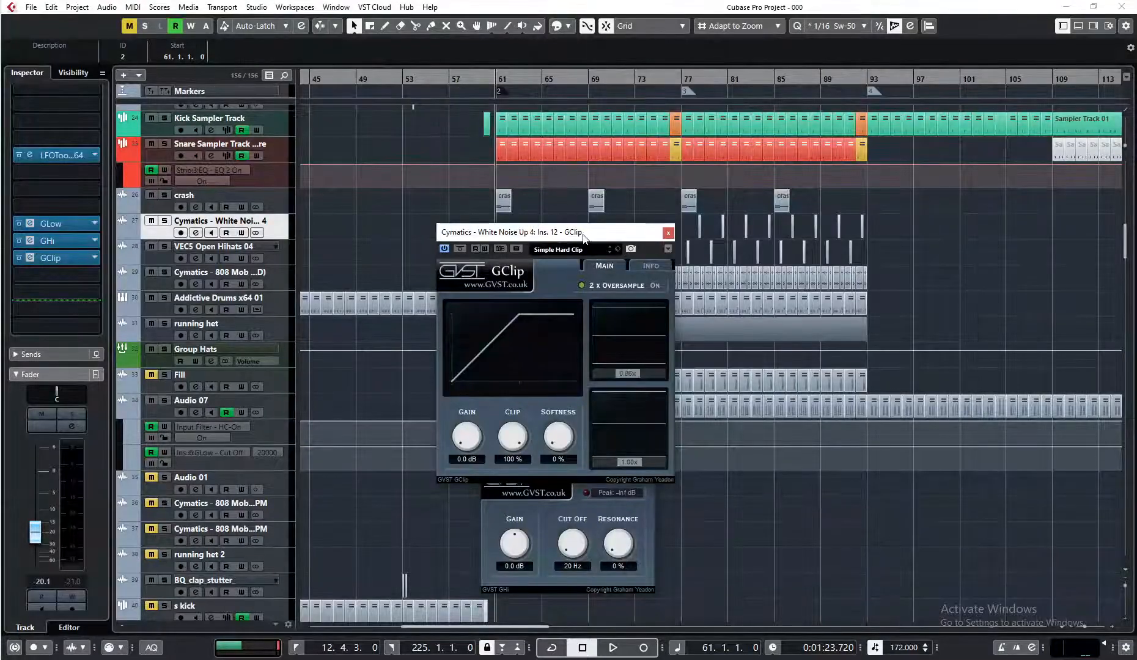
left_click_drag(571, 238, 556, 236)
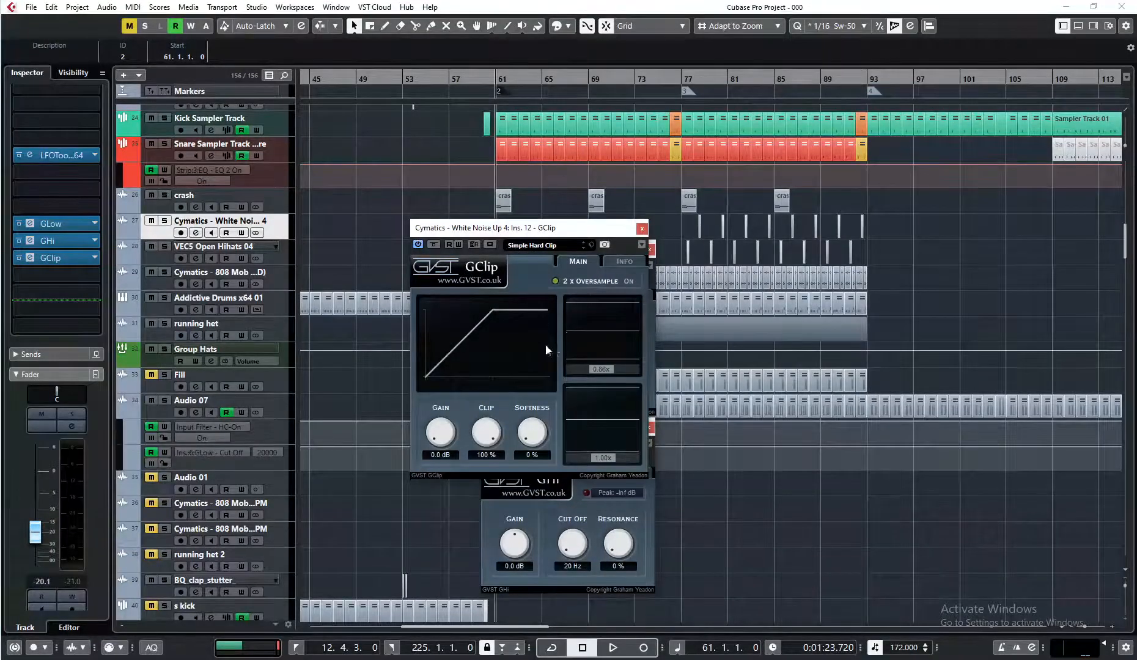
left_click_drag(586, 234, 595, 231)
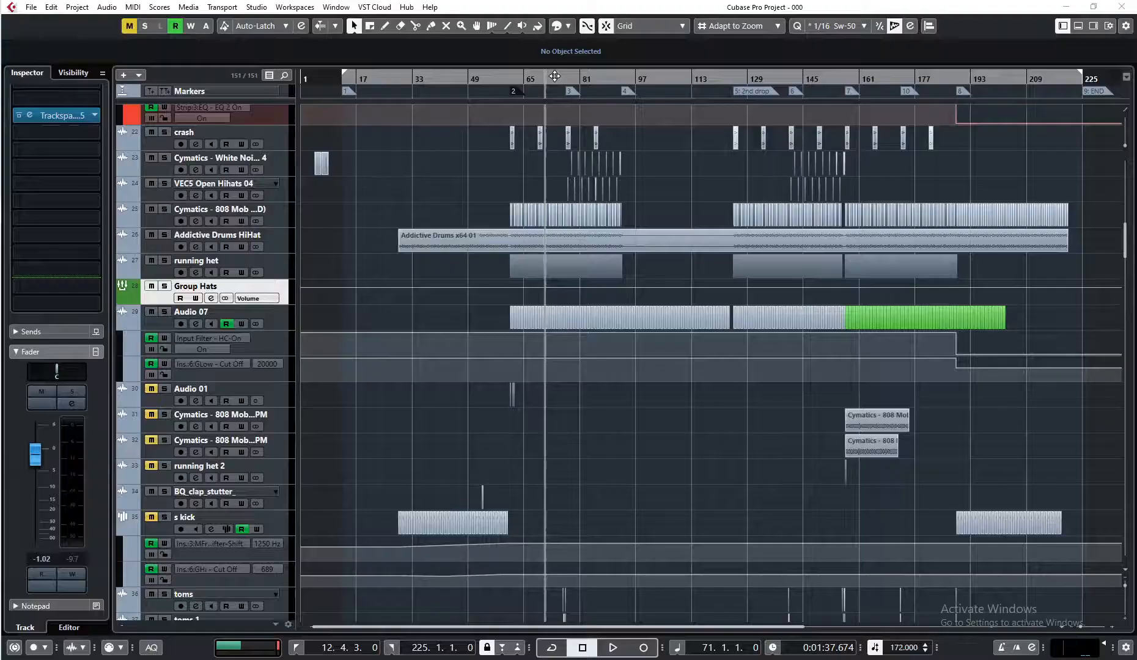
Move the project cursor to bar 74 and select the 2Bongo High event there on the Audio 07 track
left_click_drag(554, 76, 551, 131)
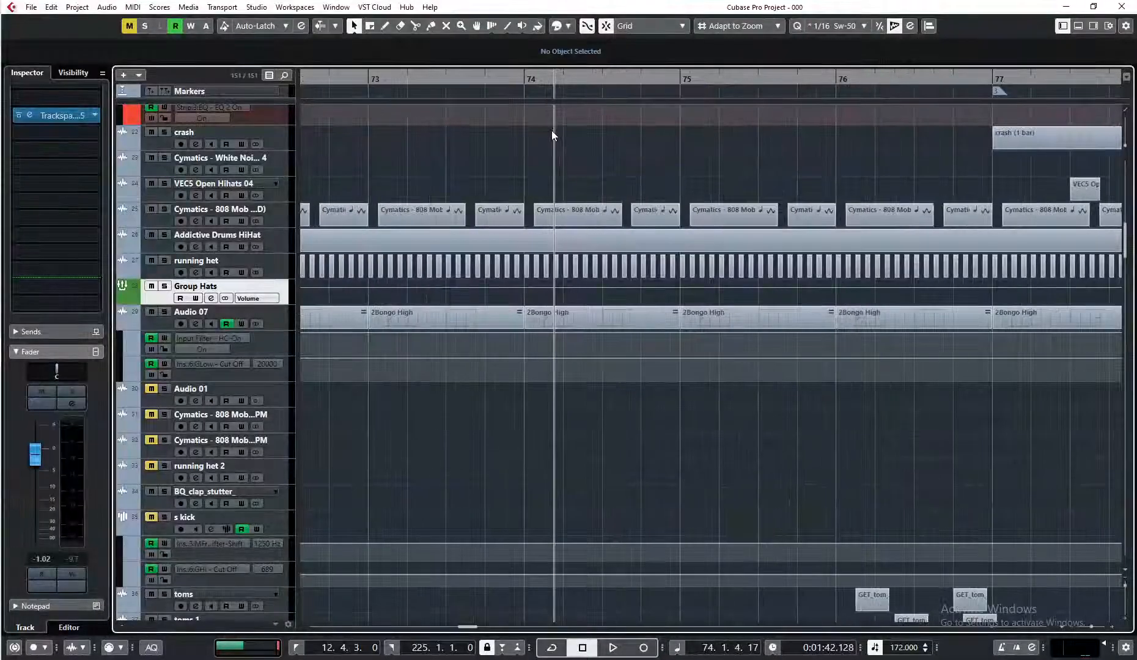
left_click(608, 321)
scroll(808, 330, "down", 3, "ctrl")
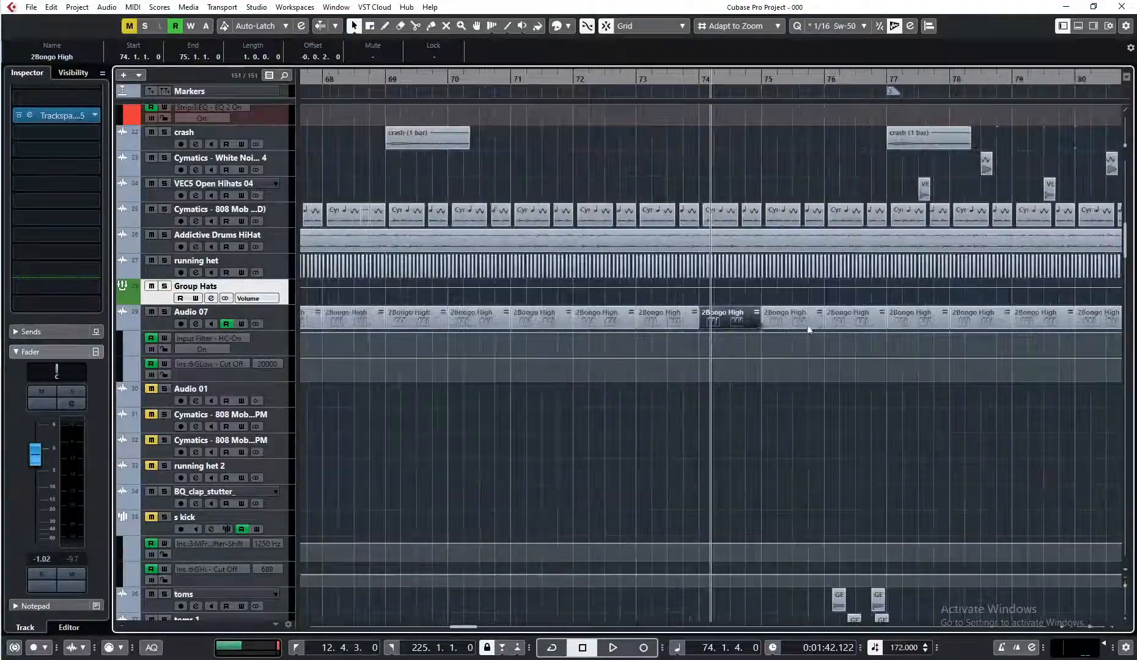
Highlight the repeated Kick and Snare Sampler Track parts between bars 79 and 89, and clear the selection
key("g")
key("g")
scroll(902, 318, "down", 3)
scroll(904, 307, "right", 5)
scroll(668, 391, "up", 7)
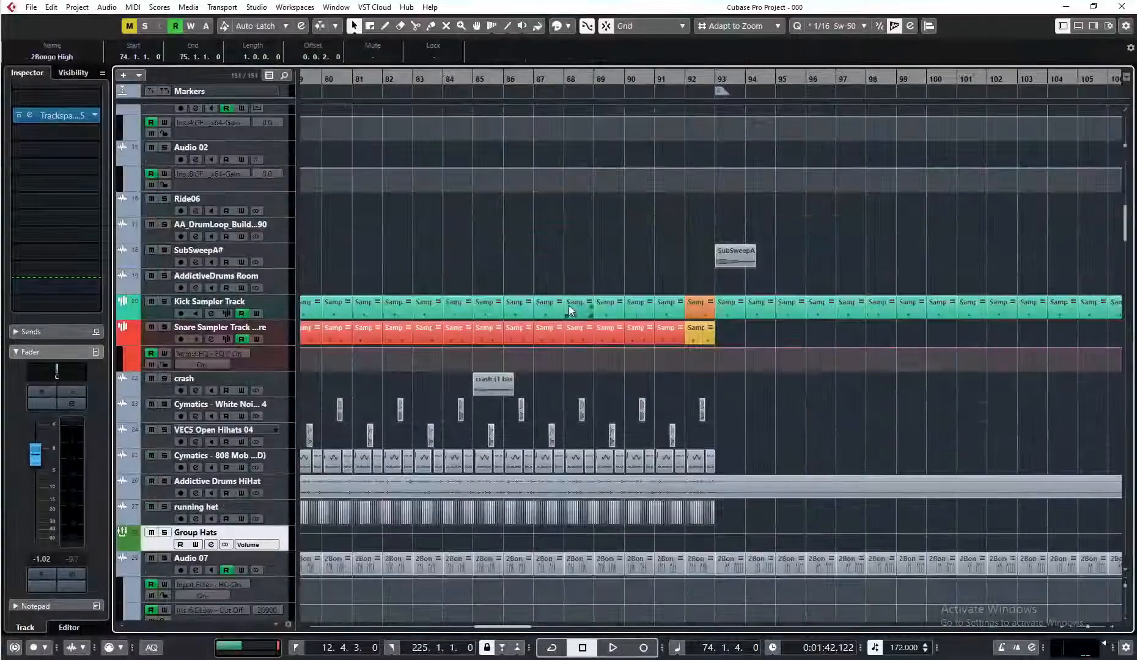
left_click(570, 311)
scroll(648, 279, "left", 3)
scroll(649, 278, "down", 1)
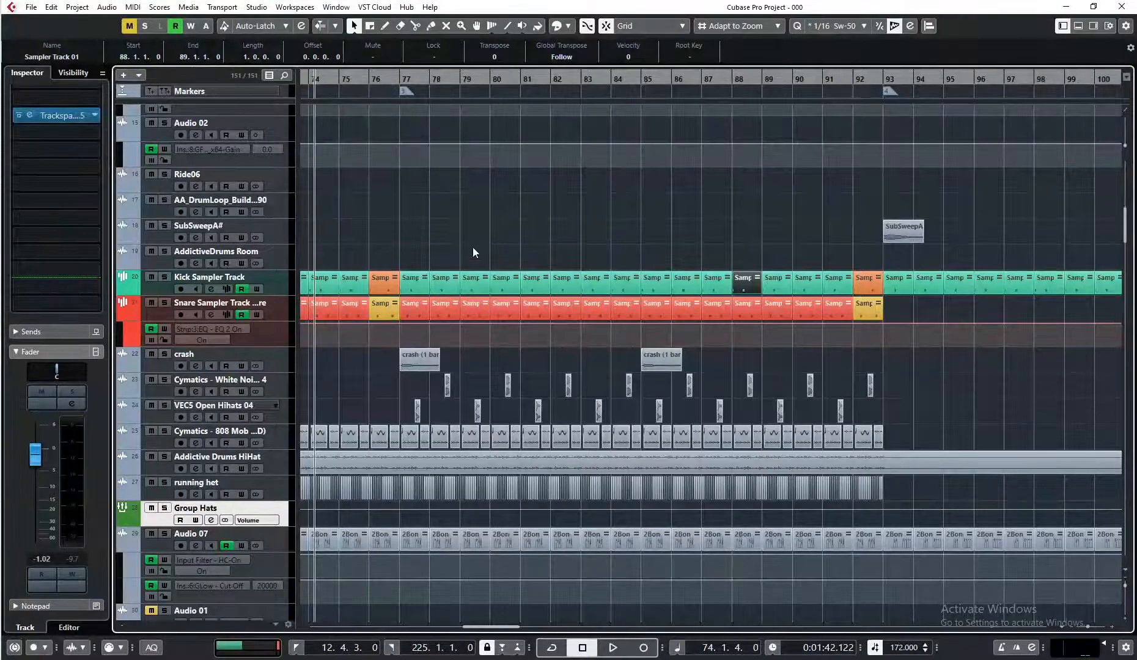
left_click_drag(473, 247, 745, 310)
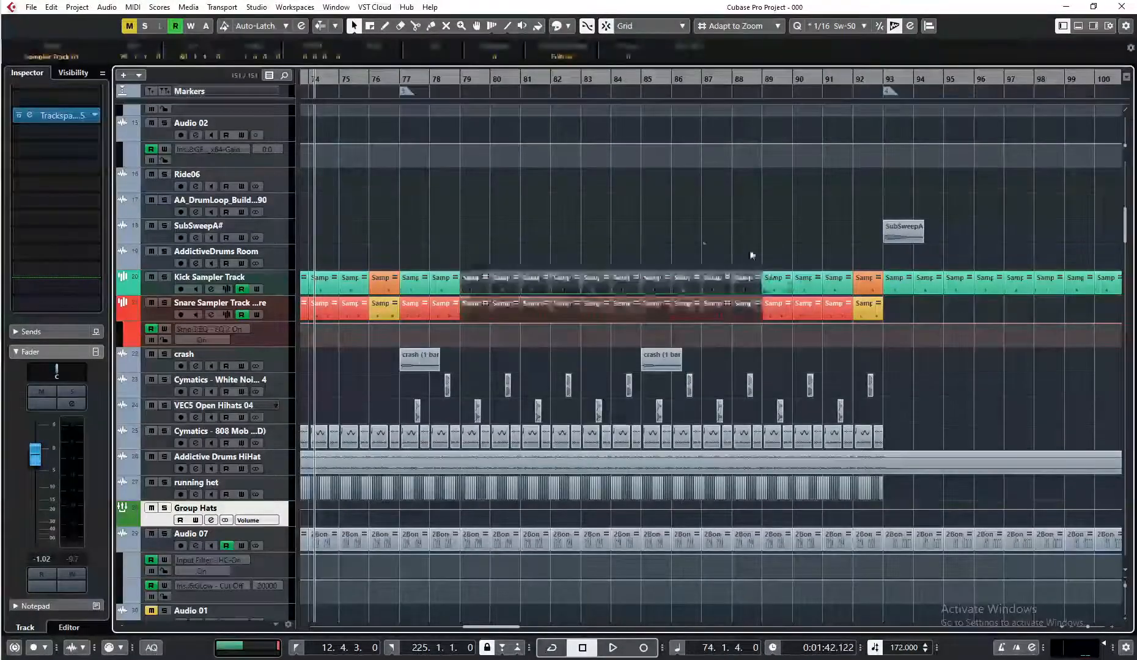
left_click(657, 254)
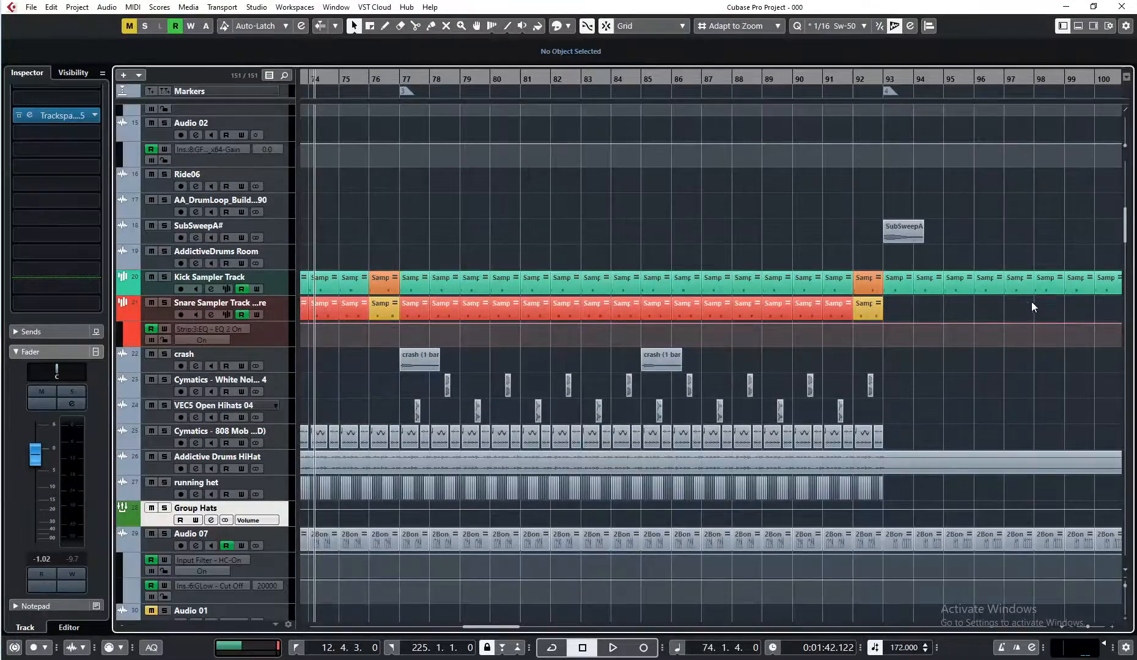
Highlight the differently coloured kick and snare parts at bar 76, and clear the selection
left_click(388, 311)
left_click(392, 255)
left_click(383, 310)
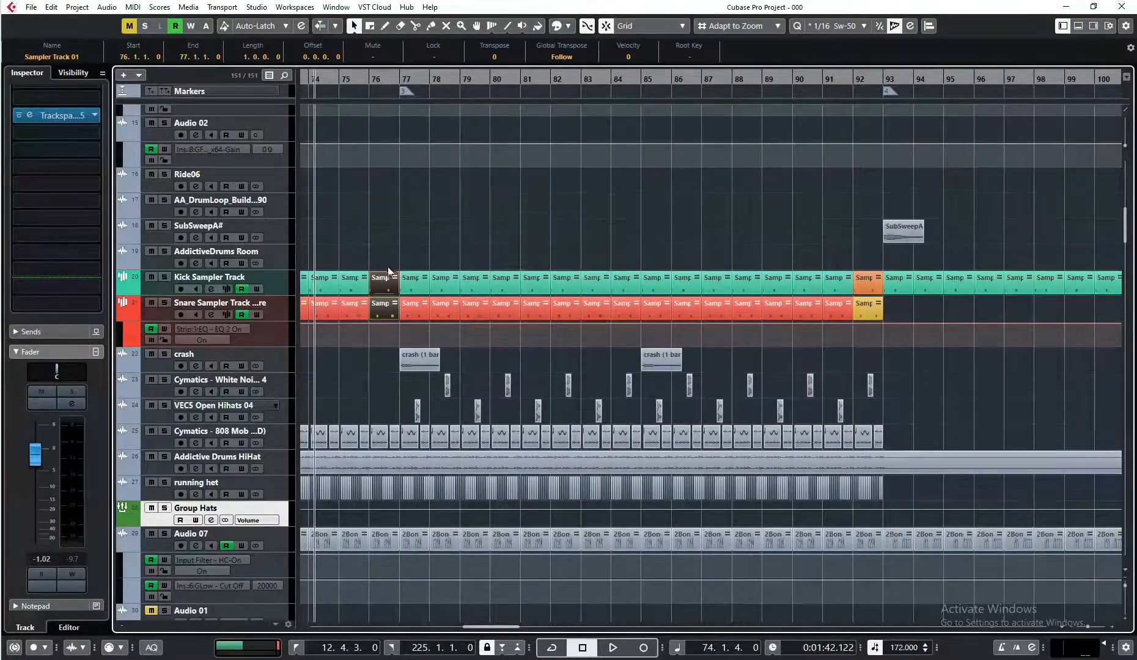
left_click(381, 257)
Rename the Kick Sampler Track part at bar 75 as 1
scroll(381, 255, "down", 1)
scroll(381, 255, "left", 3)
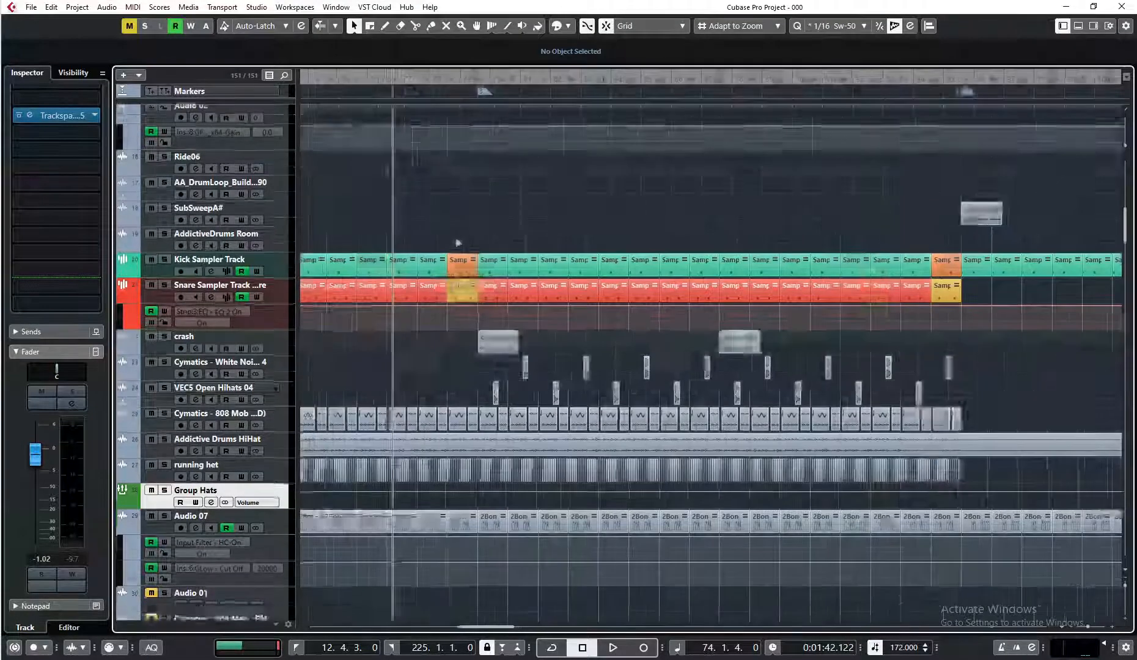
left_click(431, 267)
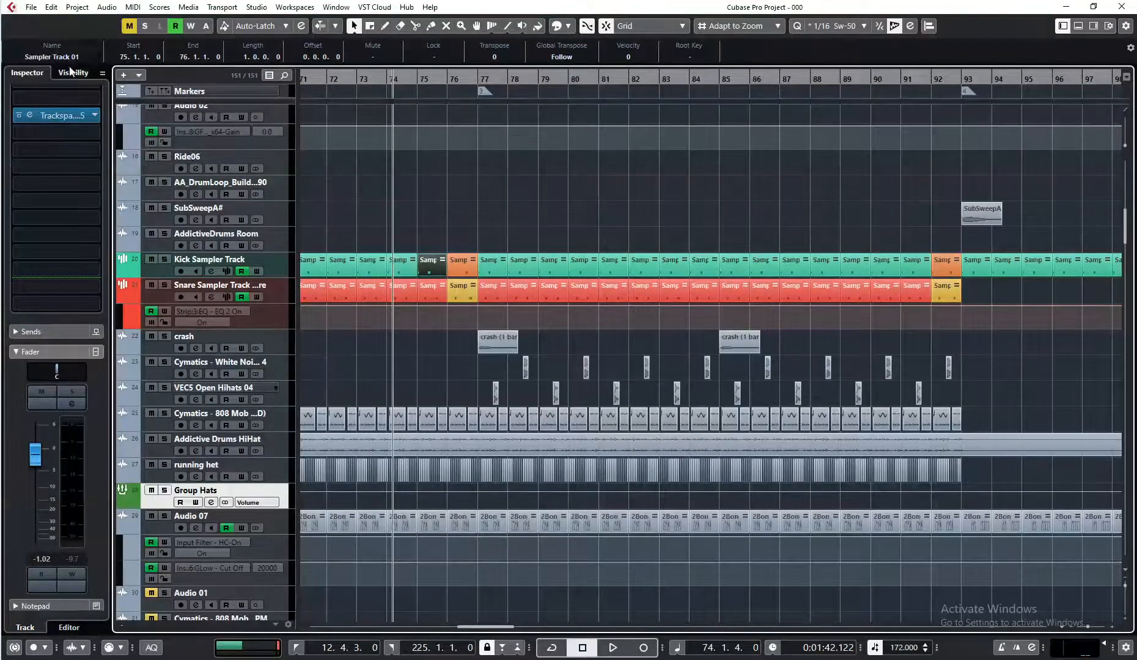
left_click(50, 57)
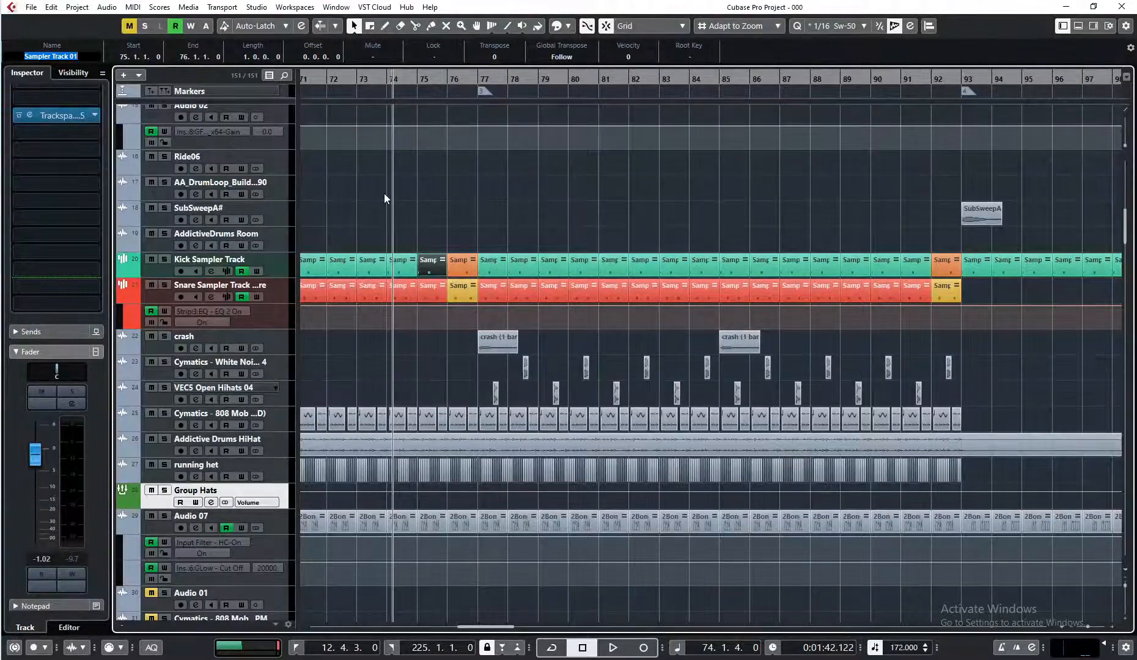
type("1")
key("Return")
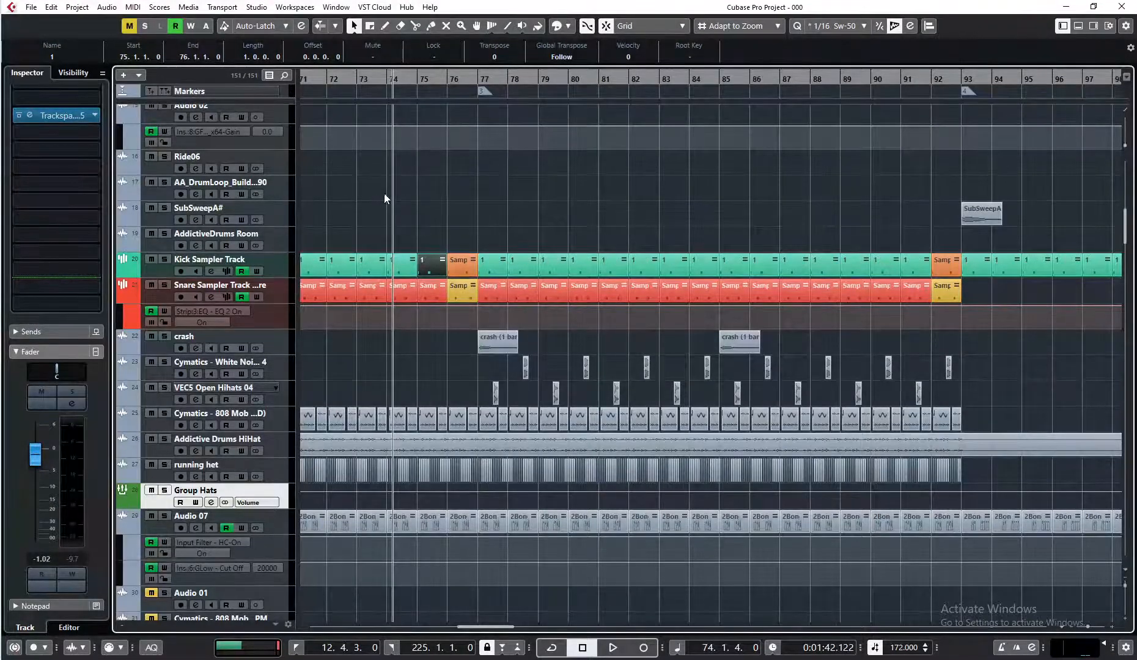
Rename the orange Kick Sampler Track part at bar 76 as 2
left_click(463, 265)
left_click(51, 57)
type("2")
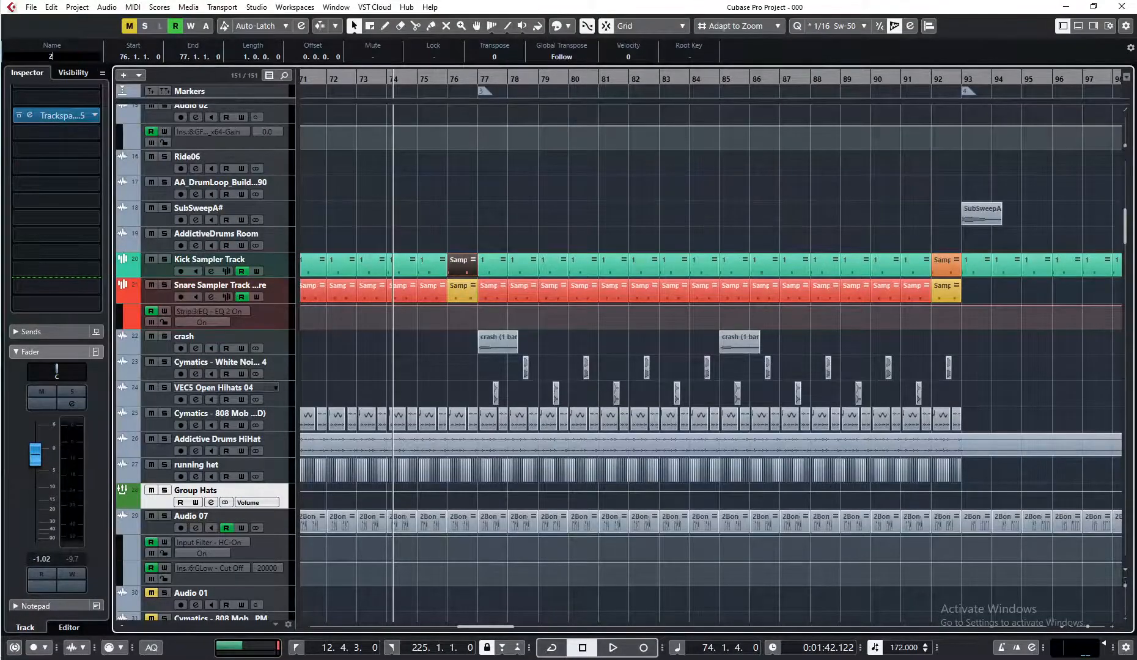
key("Return")
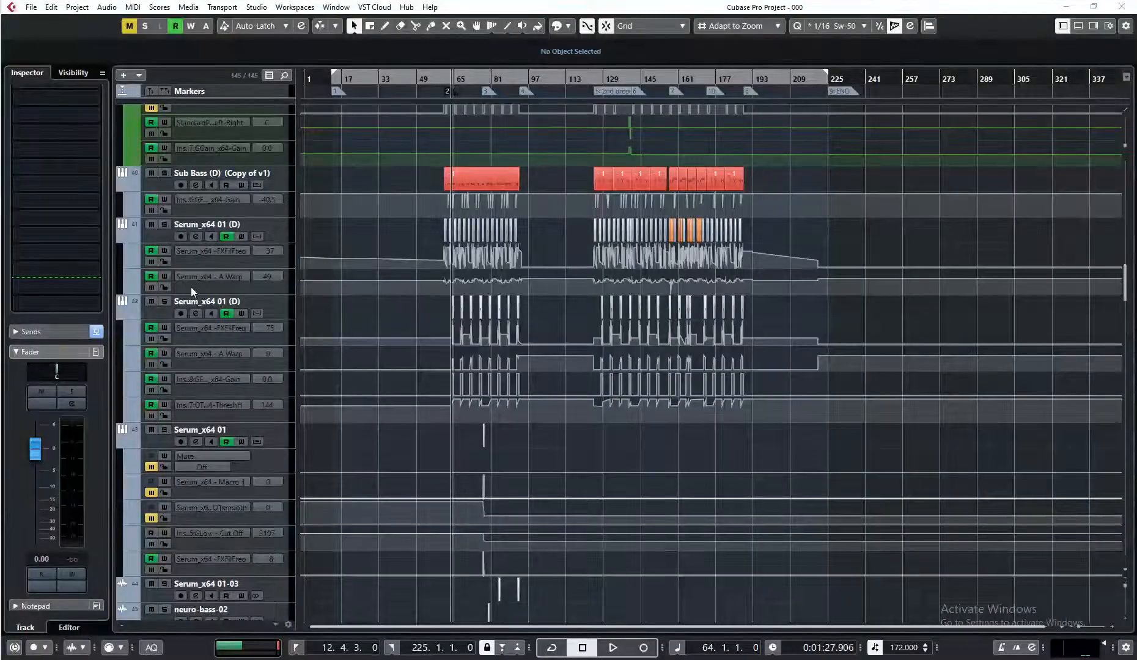
Solo the Serum_x64 01 (D) track below Sub Bass and briefly play it from just before bar 61
left_click(164, 224)
left_click_drag(445, 79, 457, 121)
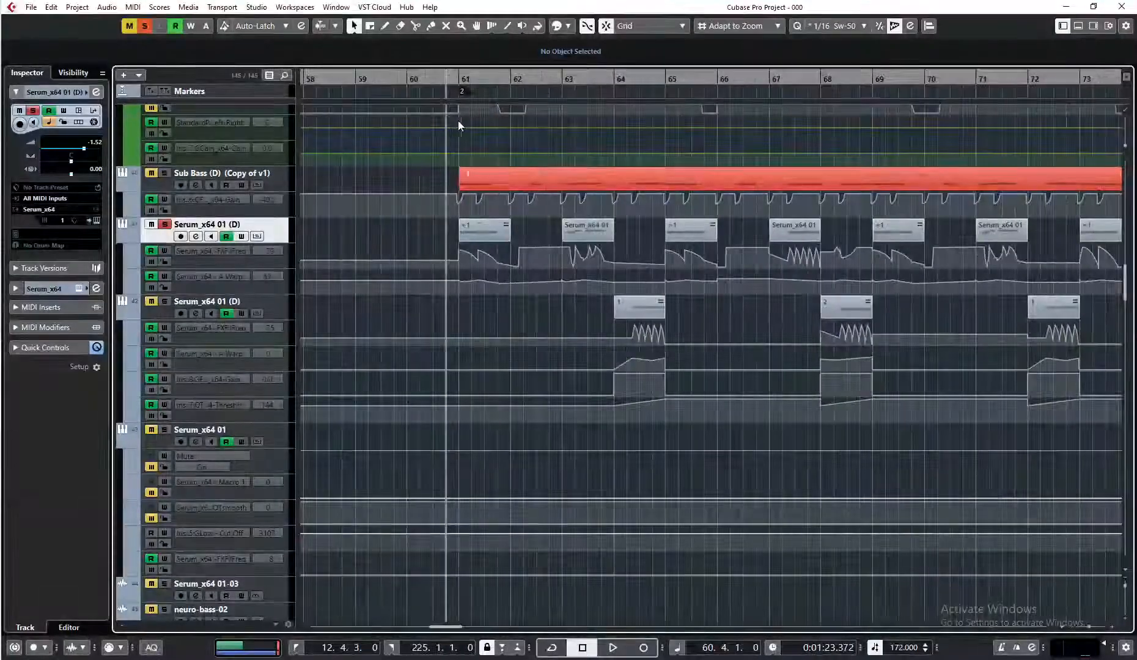
key("space")
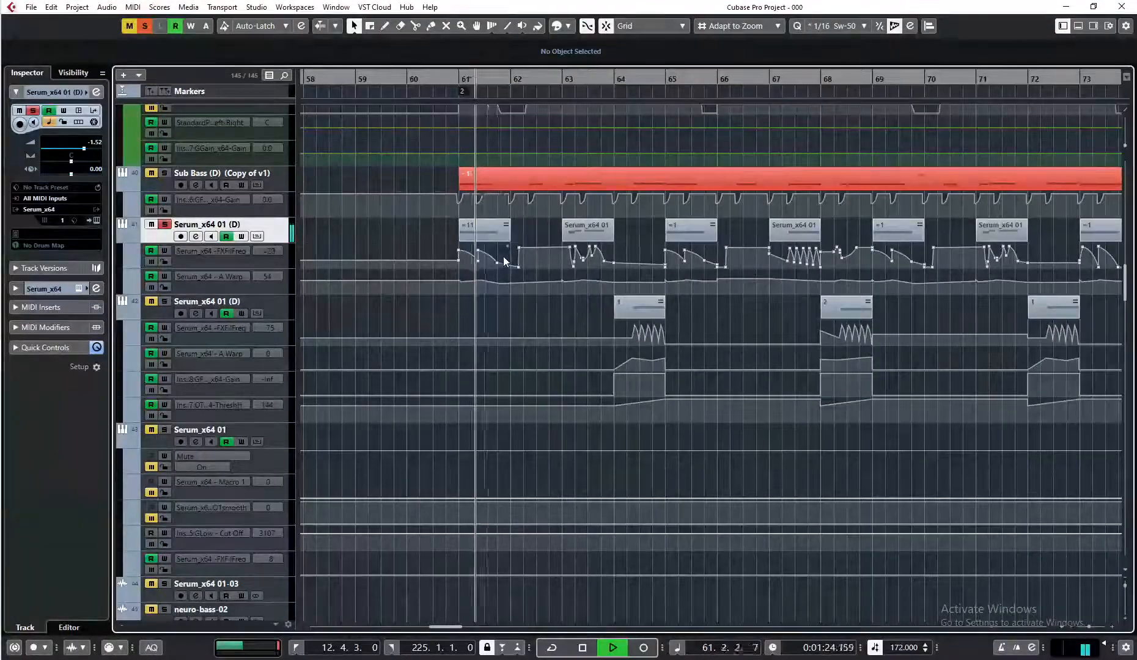
key("space")
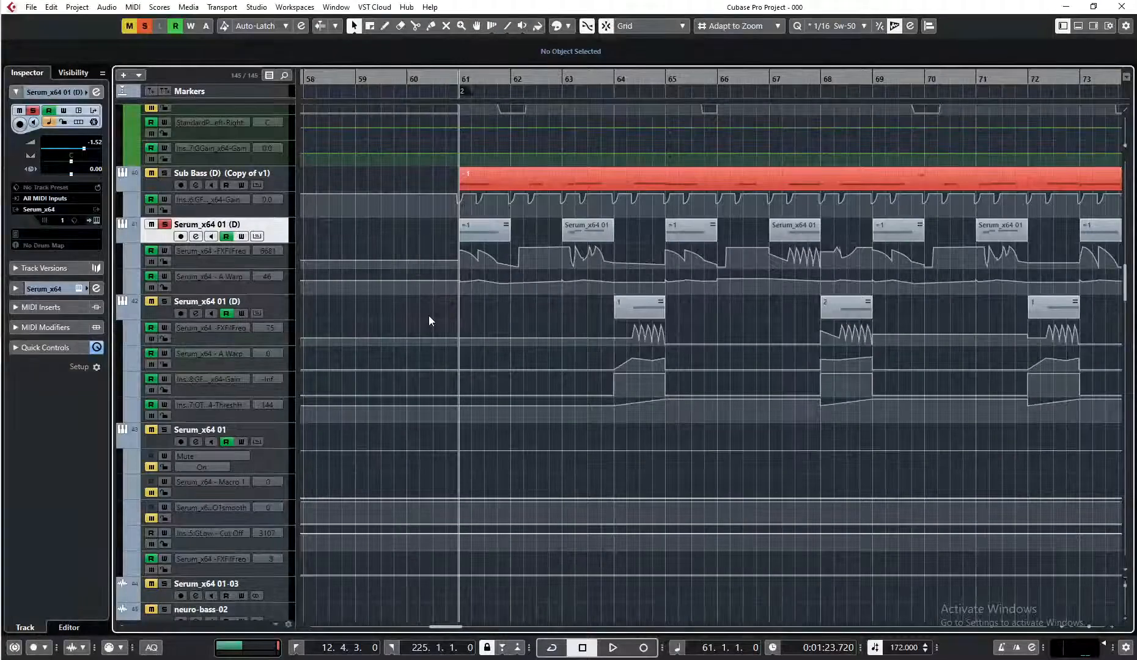
Check the soloed Serum_x64 01 (D) channel's routing and inserts in the MixConsole, and close the MixConsole
scroll(428, 315, "down", 15)
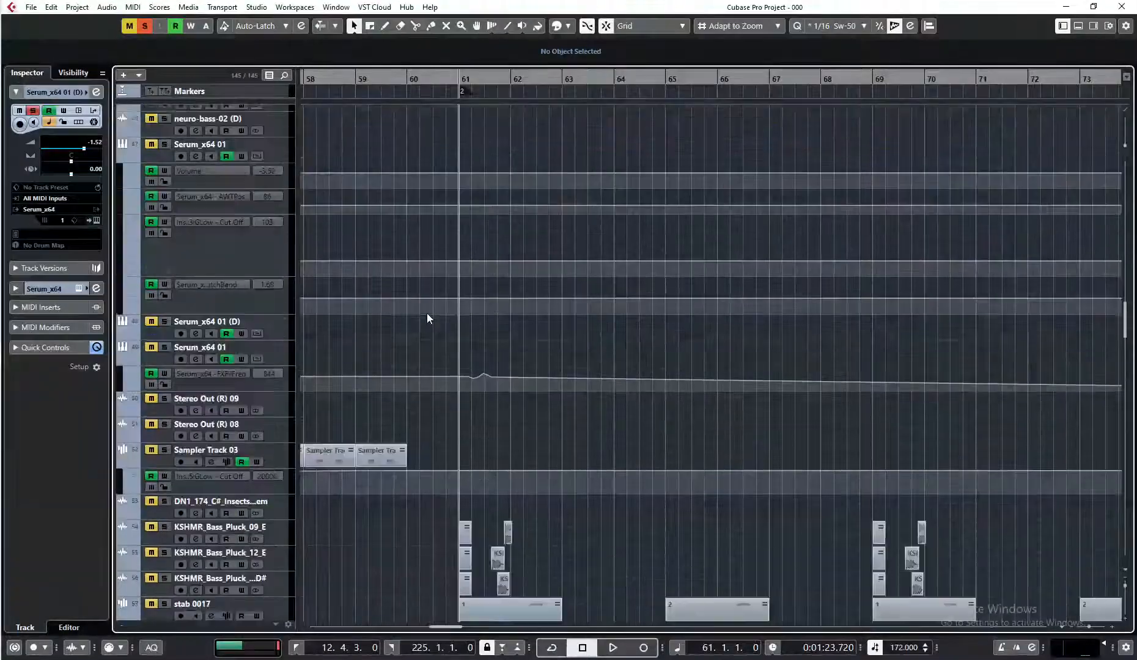
scroll(426, 312, "down", 5)
scroll(422, 309, "up", 20)
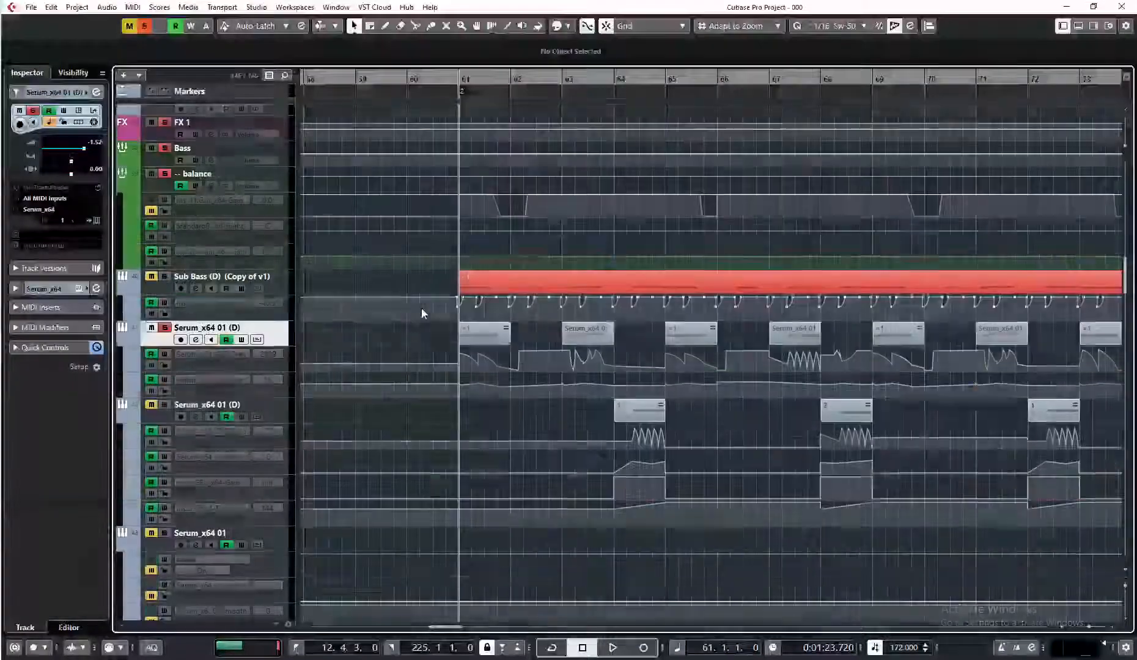
left_click(55, 289)
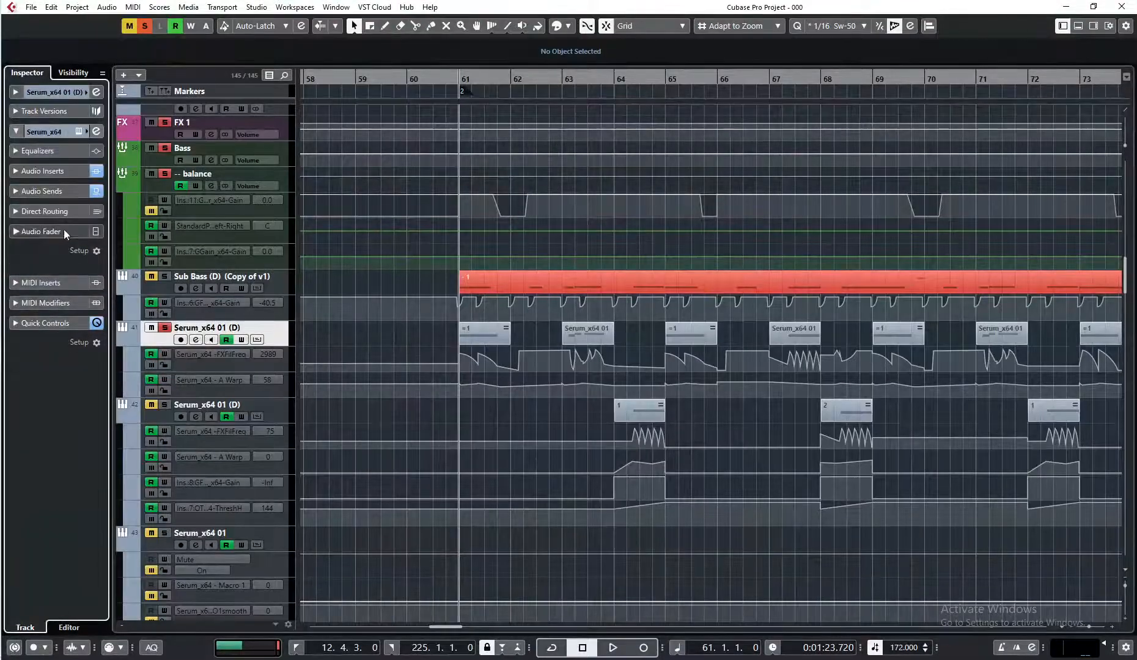
left_click(56, 92)
key("F3")
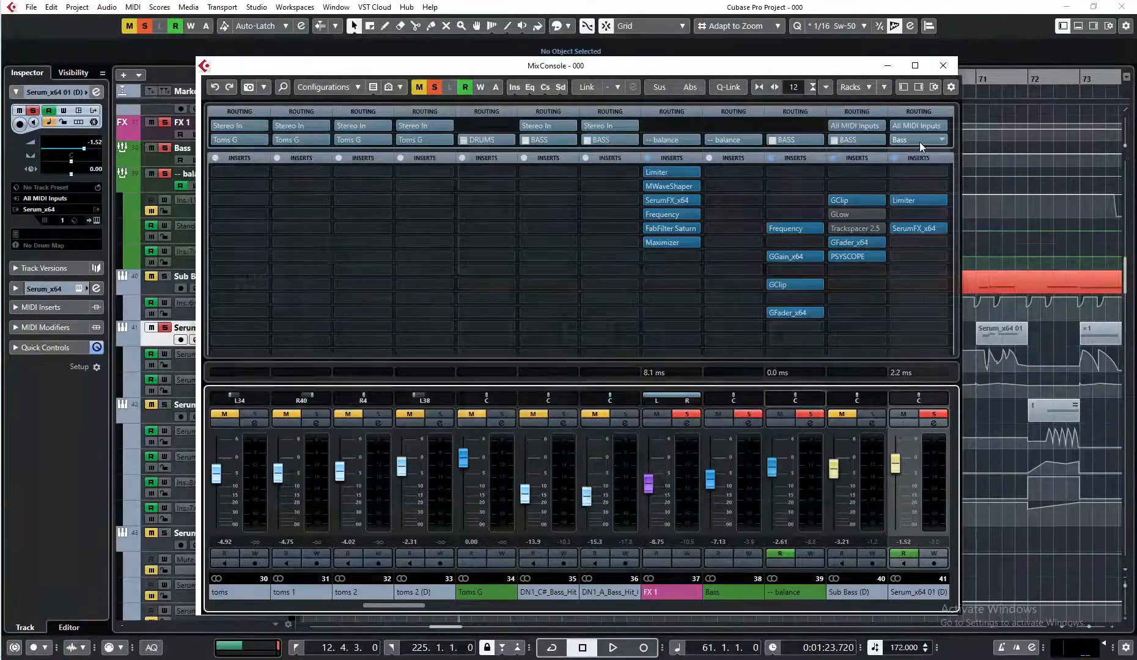
key("F3")
Show the Audio Sends of the soloed Serum_x64 01 (D) track, and look through the muted tracks and the FX and Bass groups
left_click(41, 289)
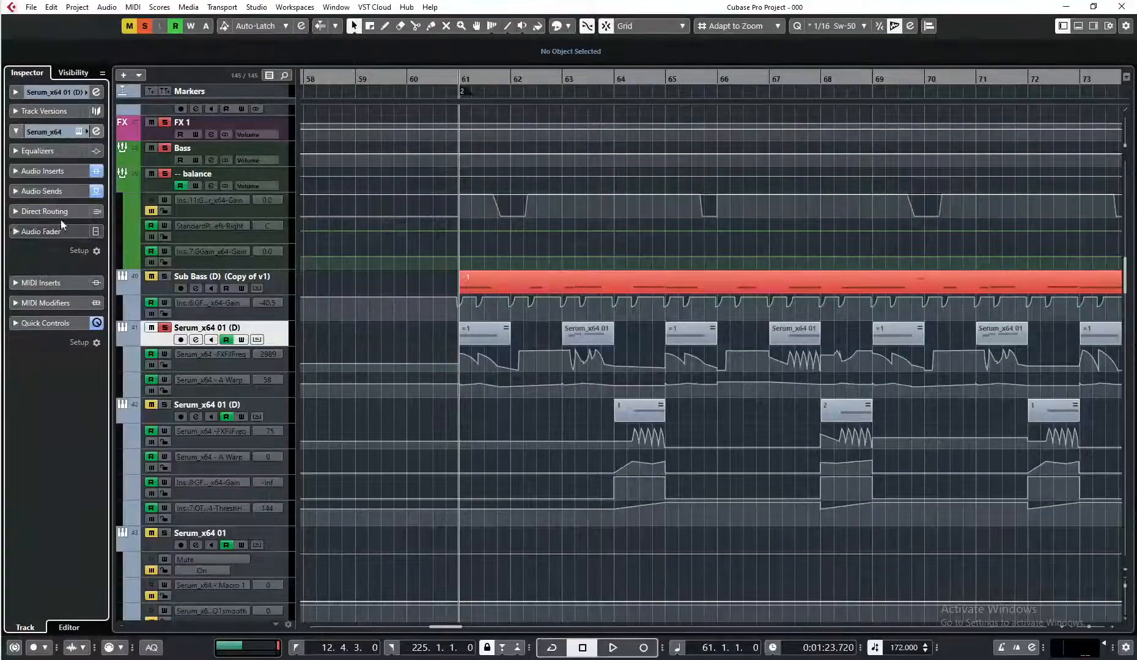
left_click(61, 191)
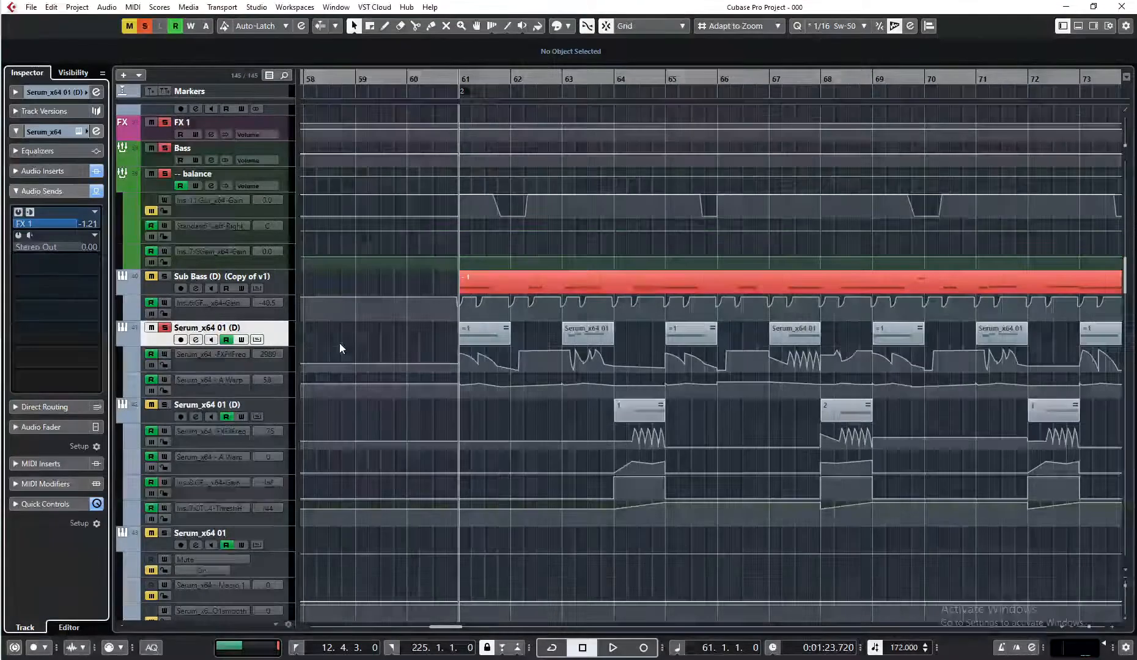
scroll(340, 349, "down", 6)
scroll(340, 349, "down", 15)
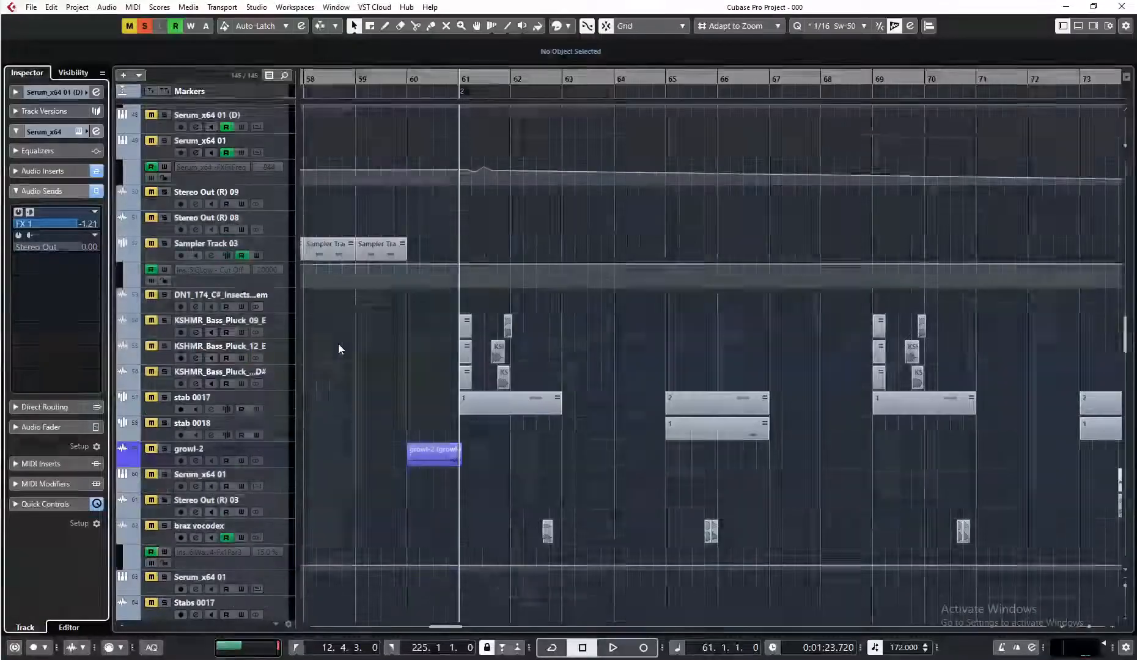
scroll(337, 347, "down", 15)
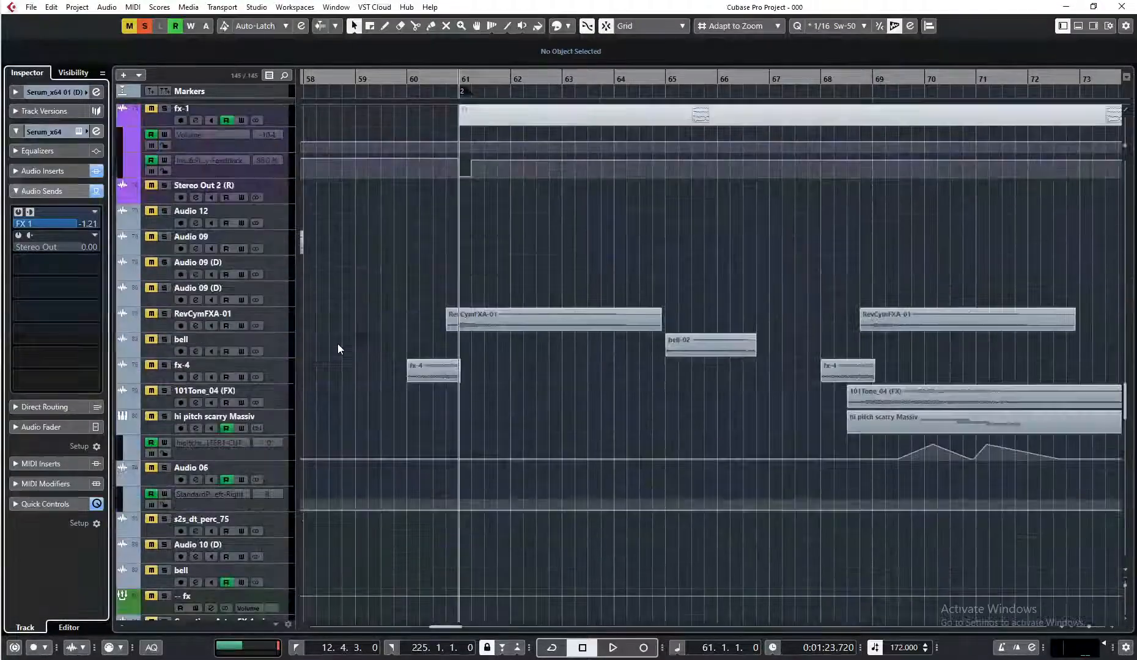
scroll(336, 345, "up", 15)
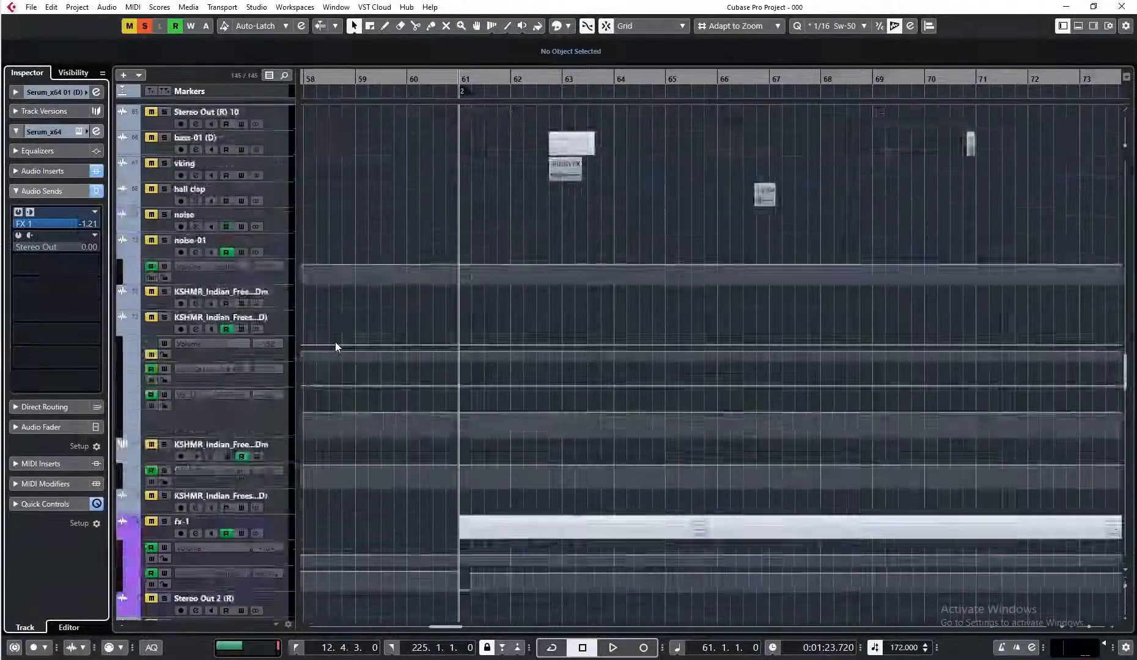
scroll(335, 347, "up", 2)
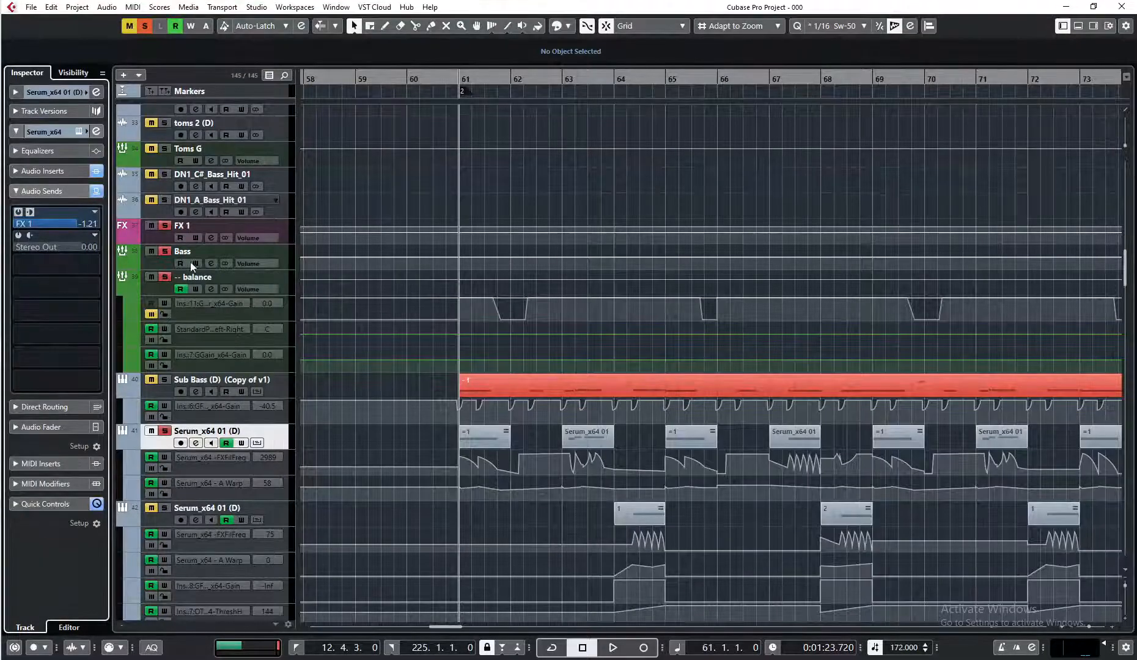
Examine the inserts of the Bass, FX 1 and balance channels, including the Channel Settings of FX 1
left_click(148, 254)
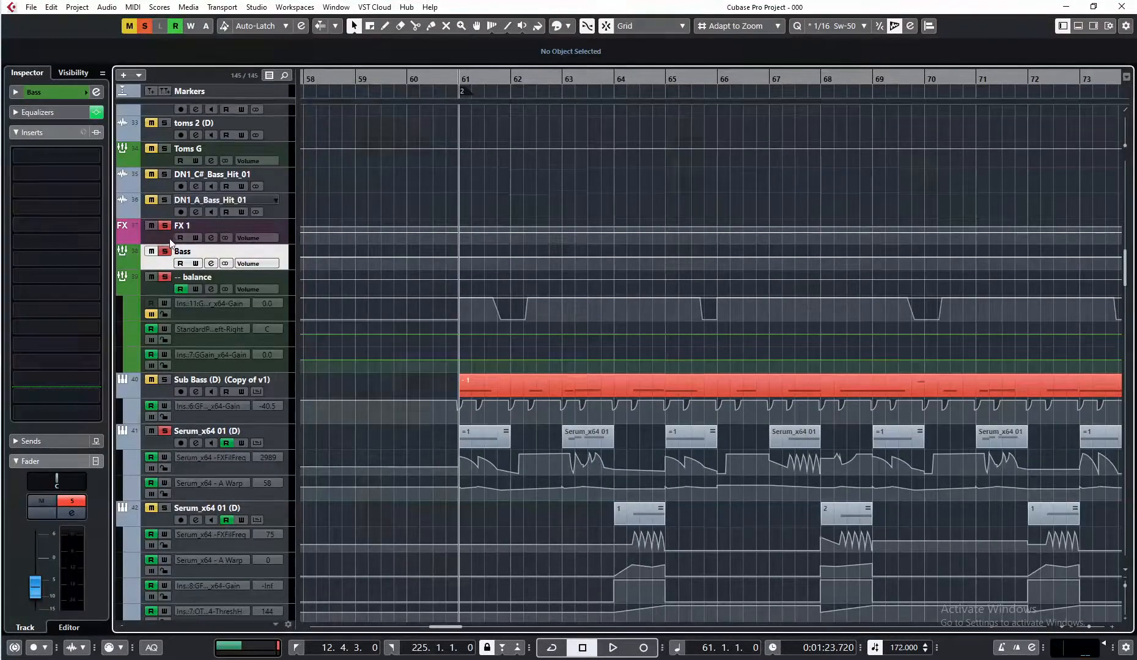
left_click(165, 238)
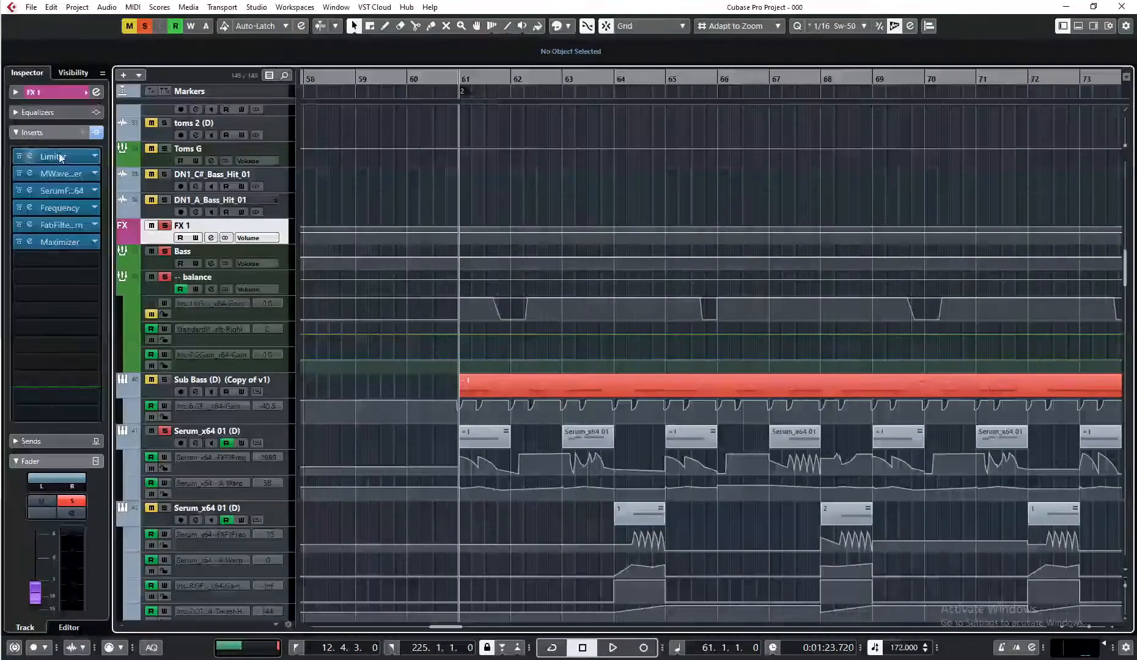
left_click(96, 93)
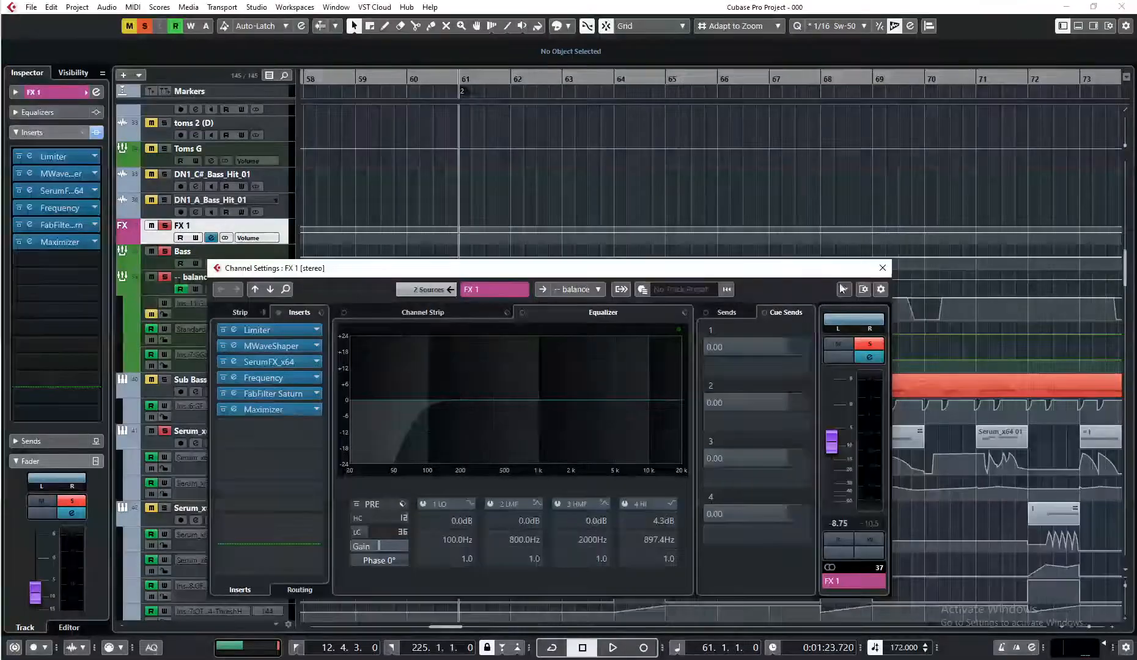
left_click(882, 268)
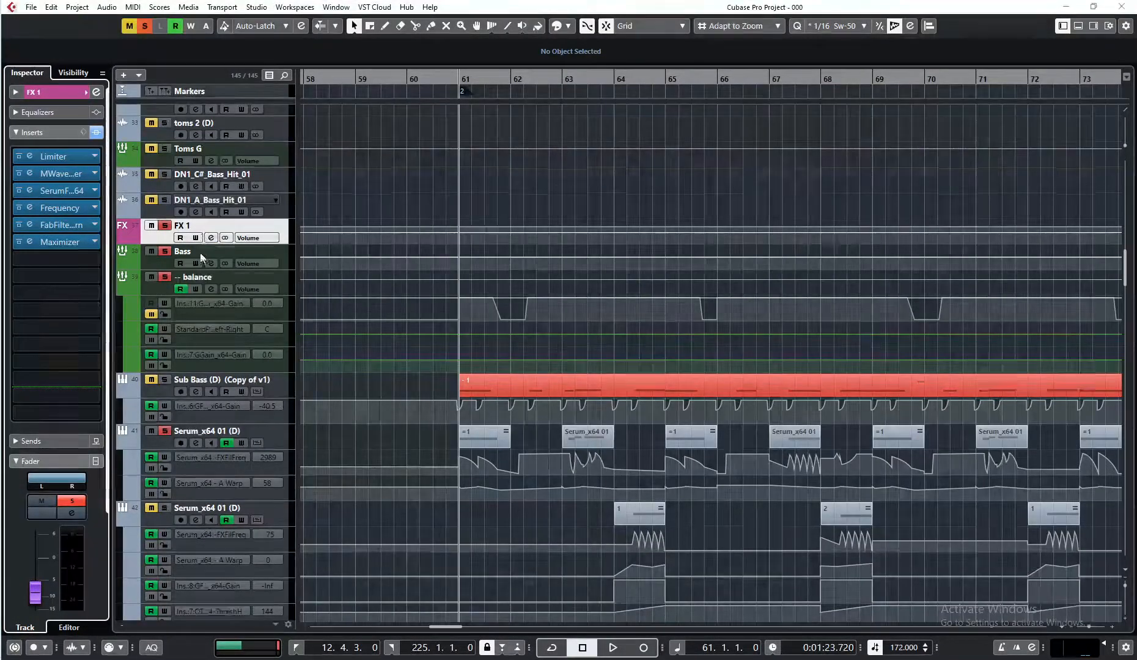
left_click(201, 252)
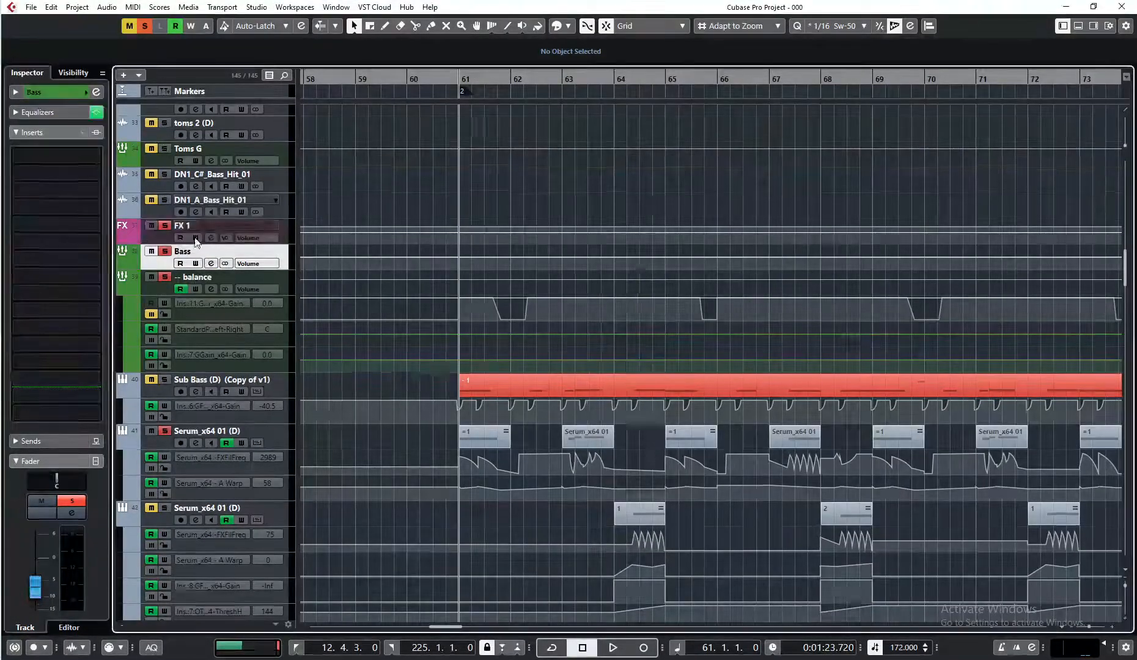
left_click(160, 292)
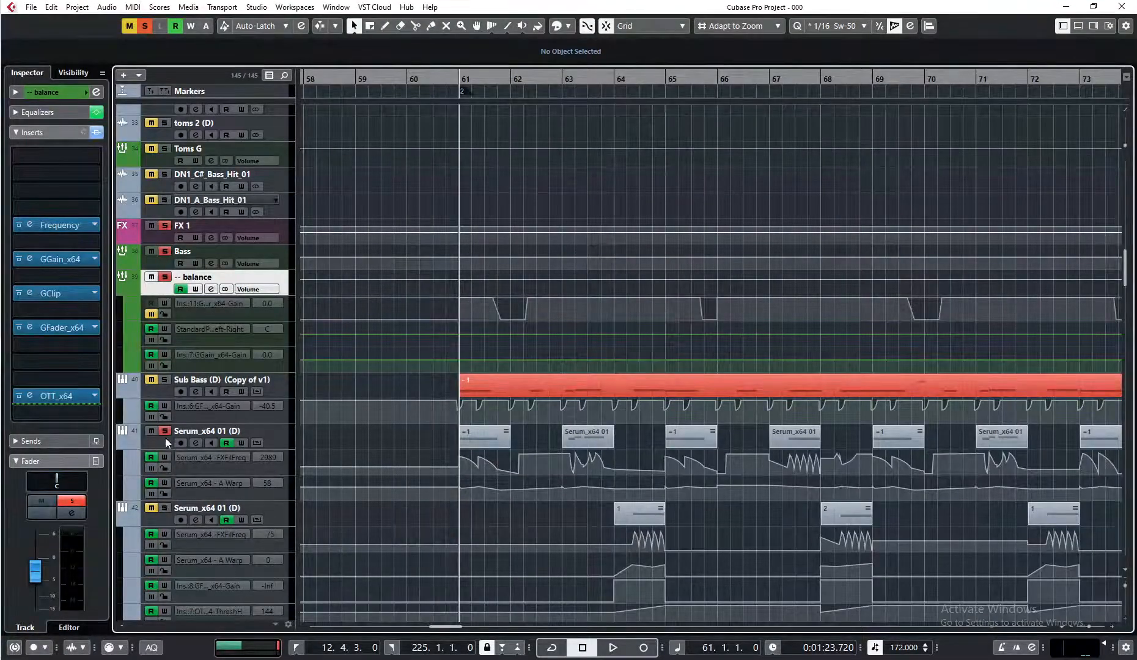
Play the soloed Serum bass from bar 61 with the FX 1 channel's solo off and on to compare the sound
left_click(172, 235)
key("space")
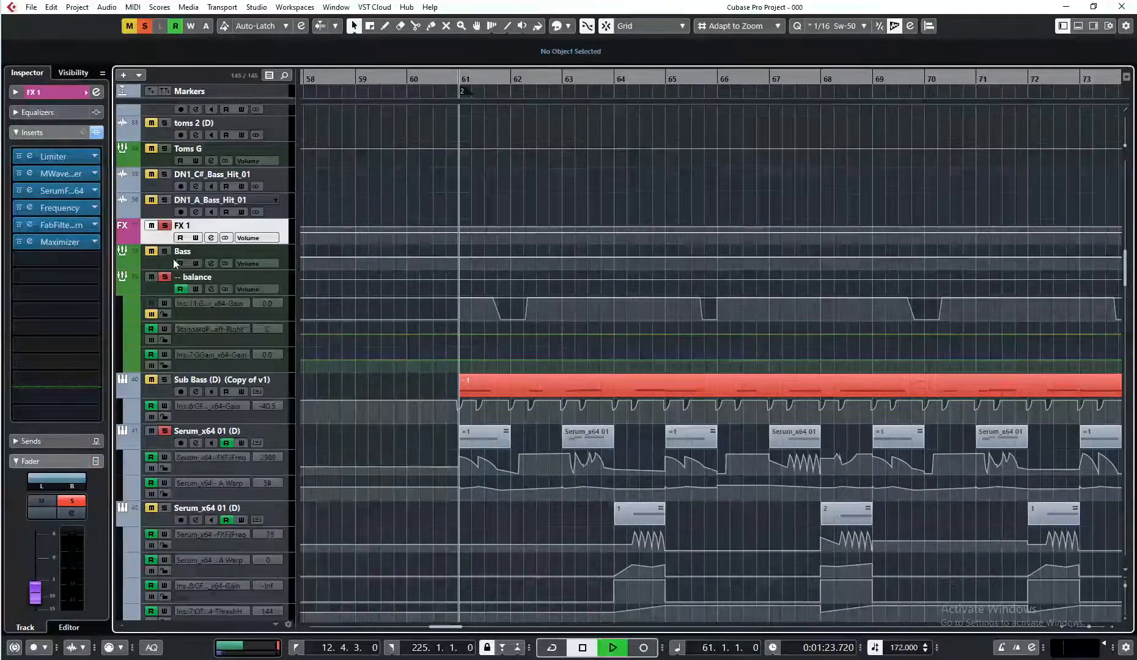
key("space")
left_click(167, 262)
key("space")
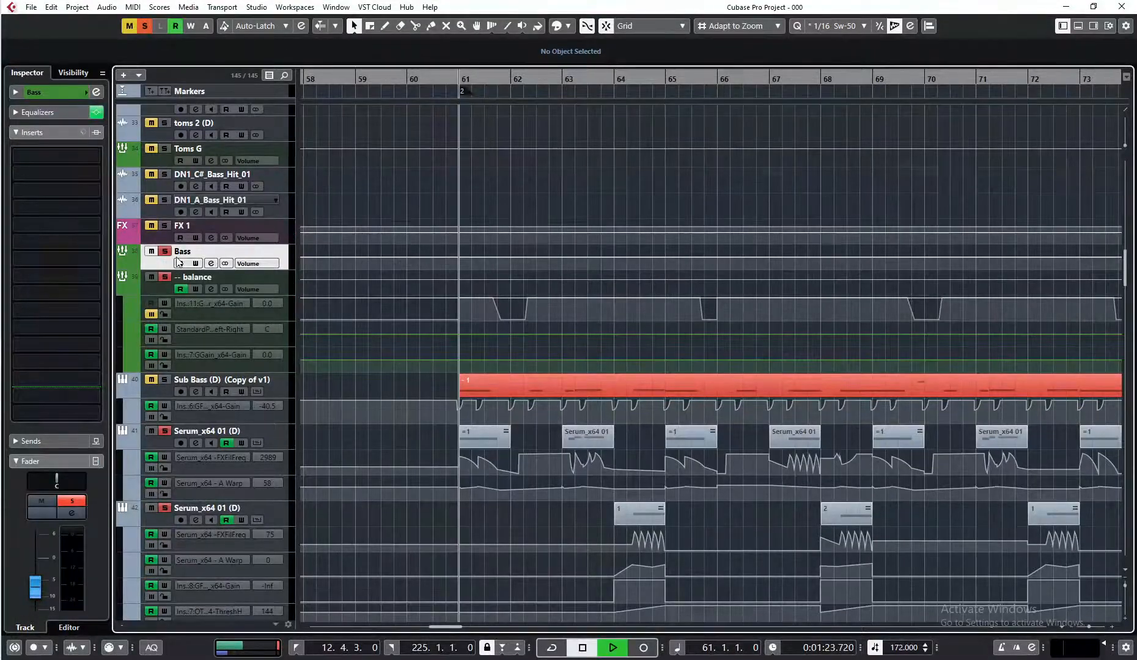
key("space")
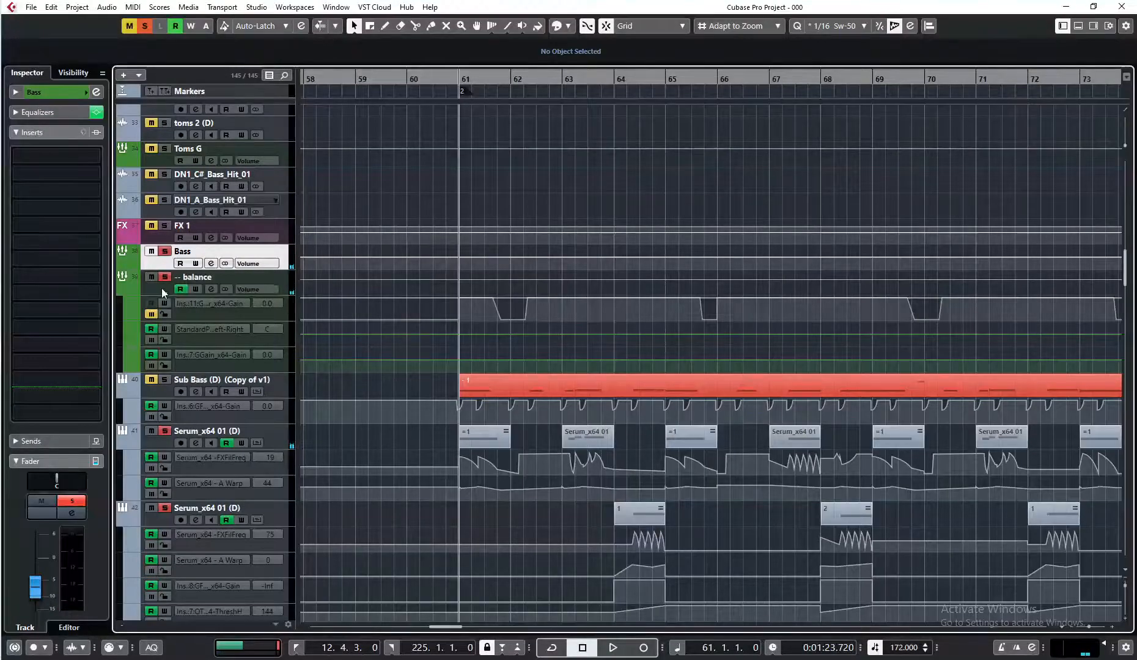
left_click(162, 288)
left_click(163, 235)
key("space")
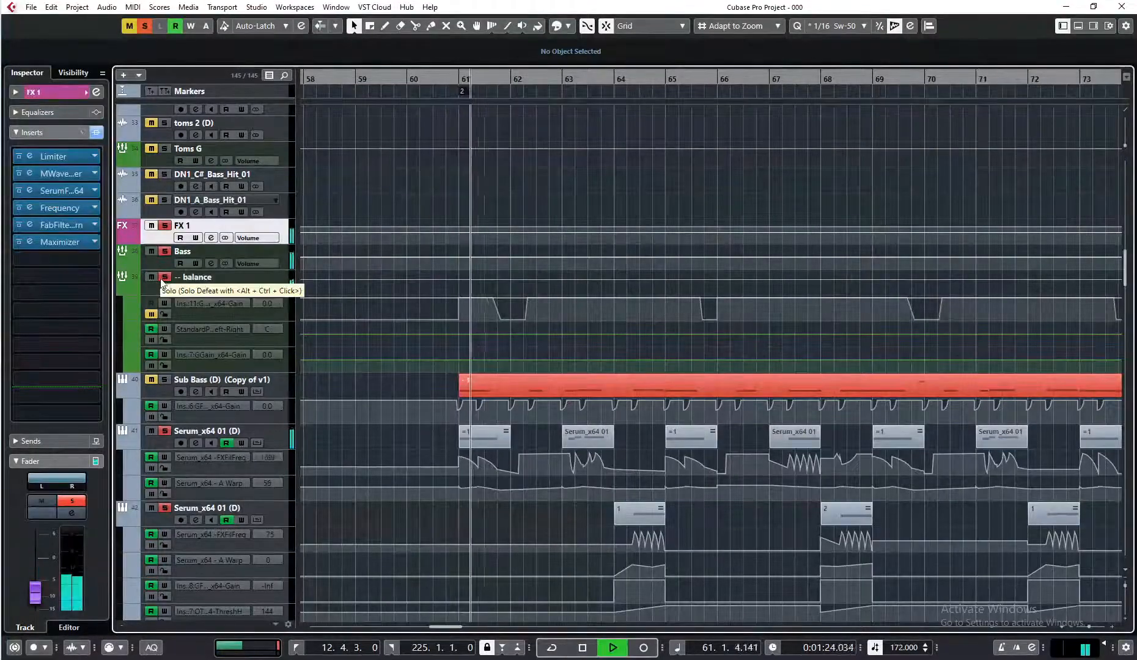
key("space")
Add the Sub Bass track to the soloed bass tracks, play them briefly from bar 61, and clear all solos
left_click(151, 380)
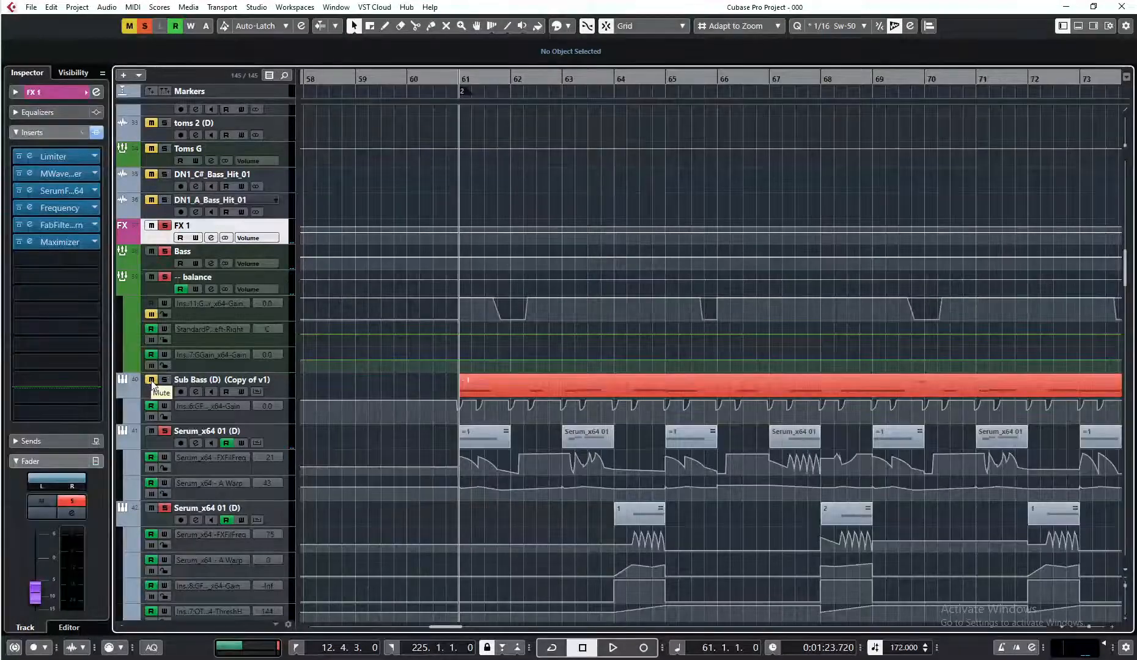
key("space")
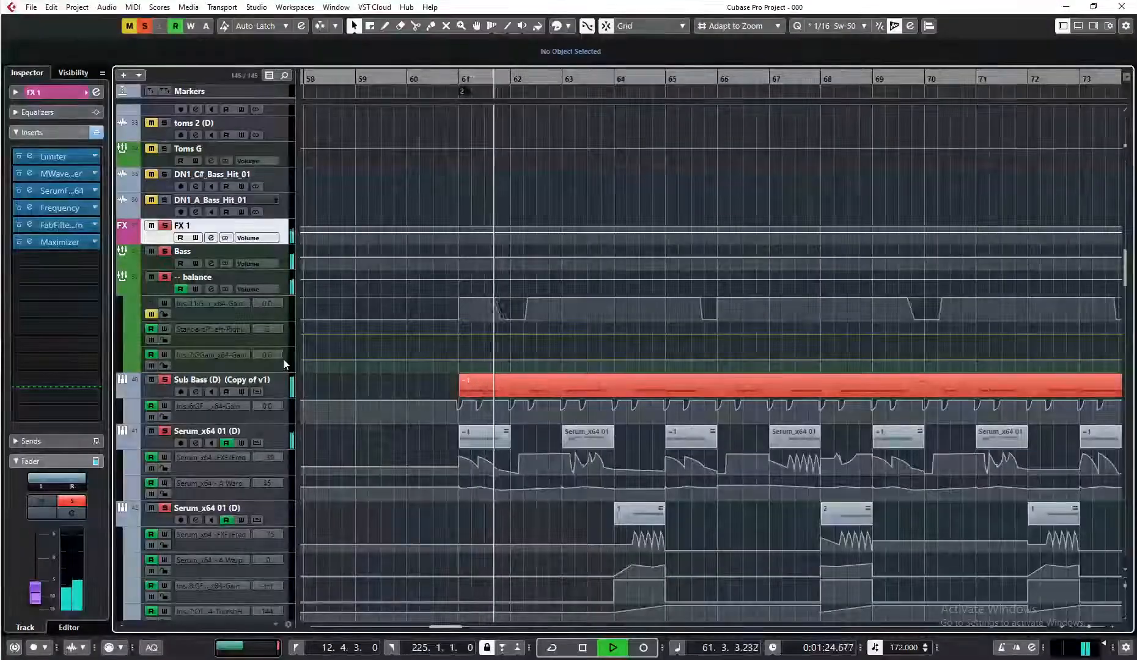
key("space")
left_click(143, 28)
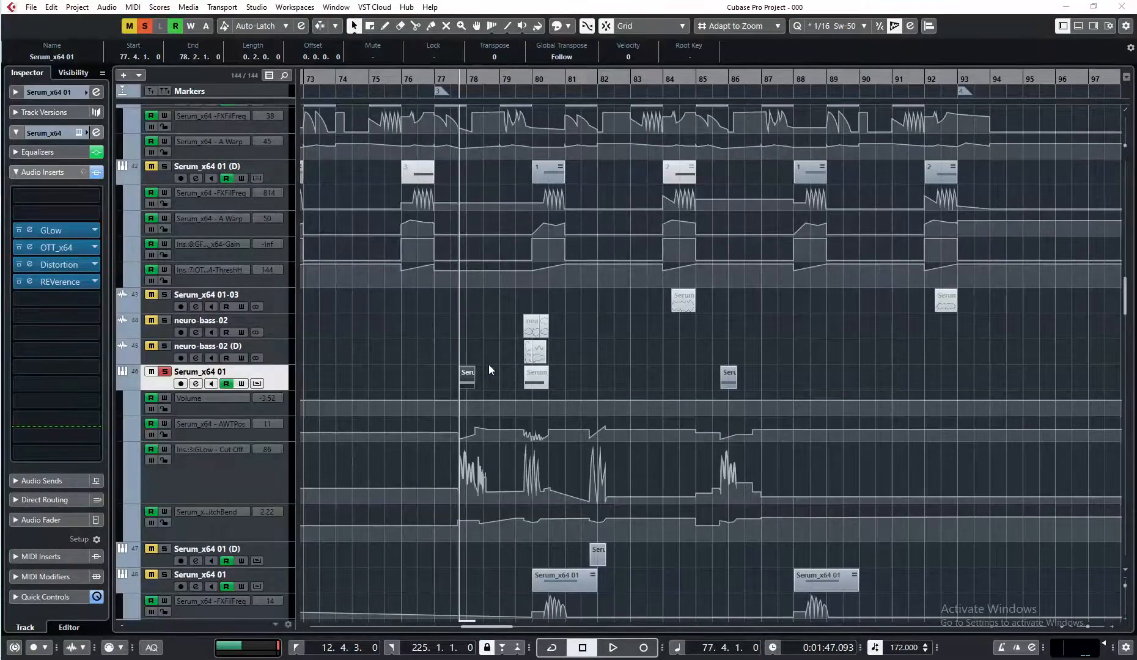
Solo the Serum_x64 01 (D) track directly below Sub Bass and play it briefly from bar 77
scroll(488, 365, "up", 5)
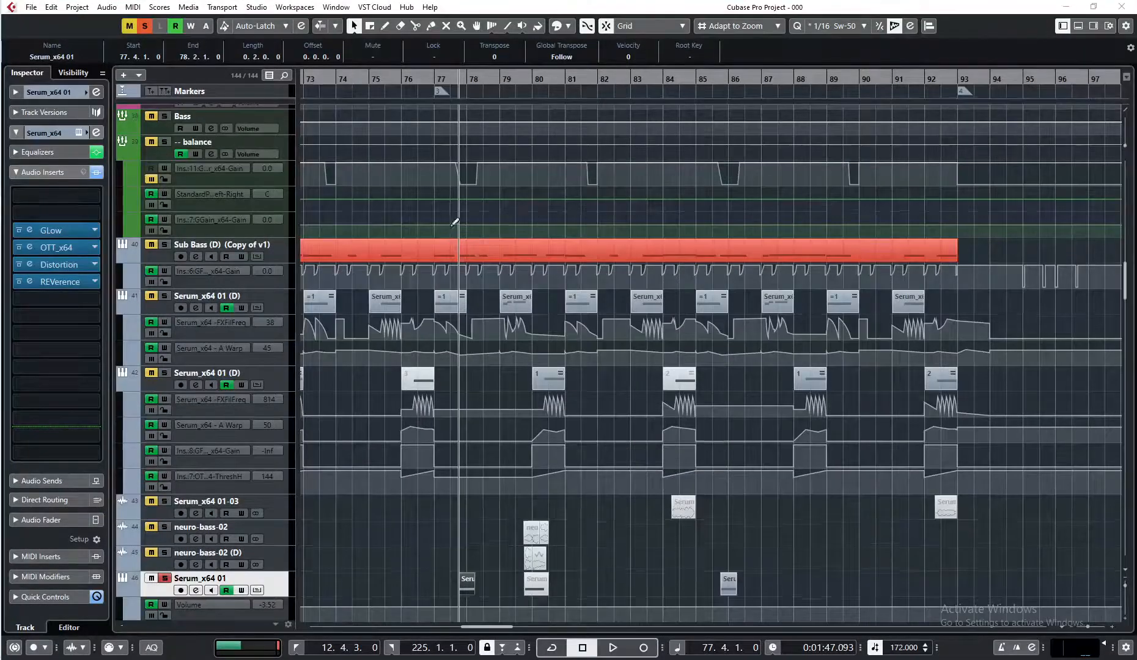
left_click(434, 79)
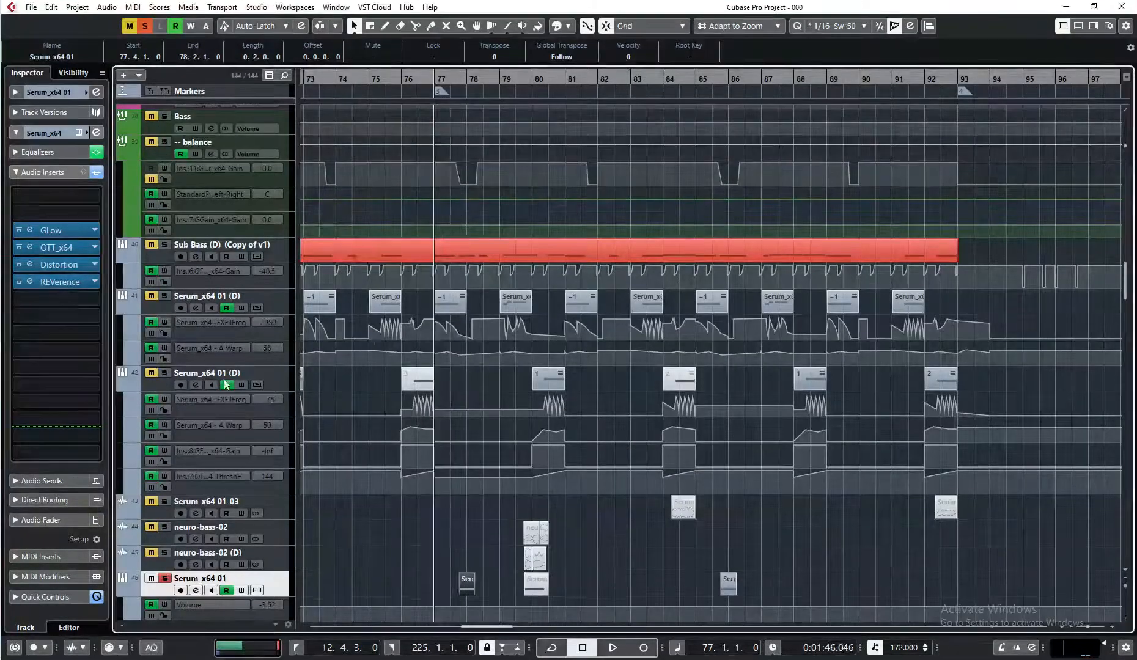
left_click(269, 296)
key("space")
key("space")
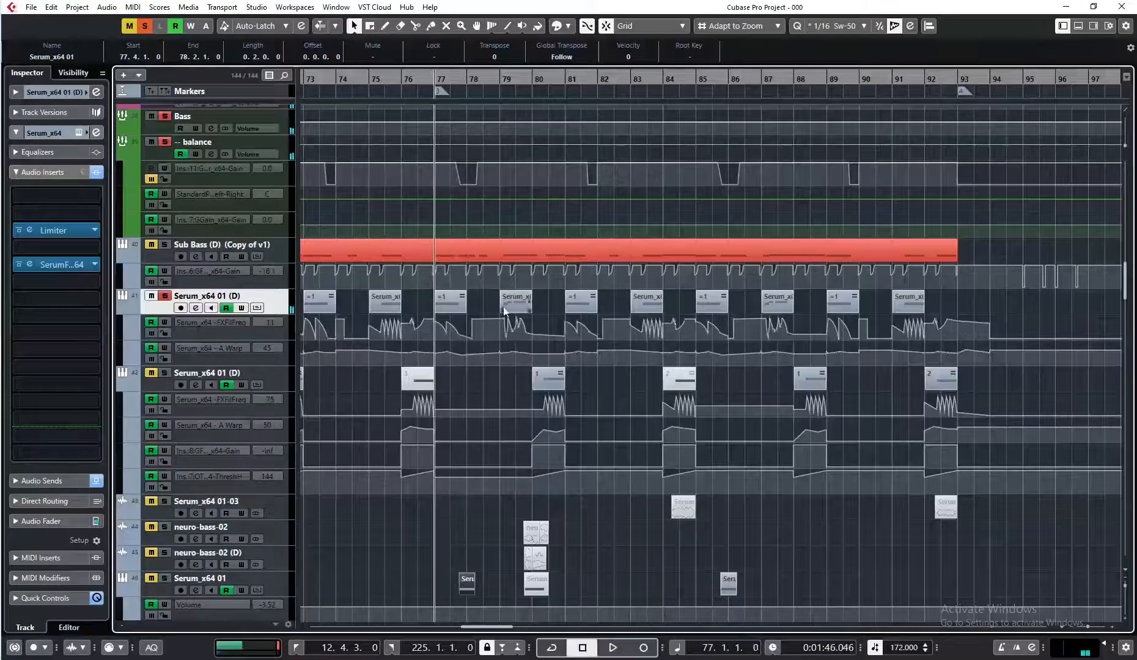
left_click(534, 82)
Play the soloed braz vocodex track from beat 4 of bar 73 and show its Inserts
key("space")
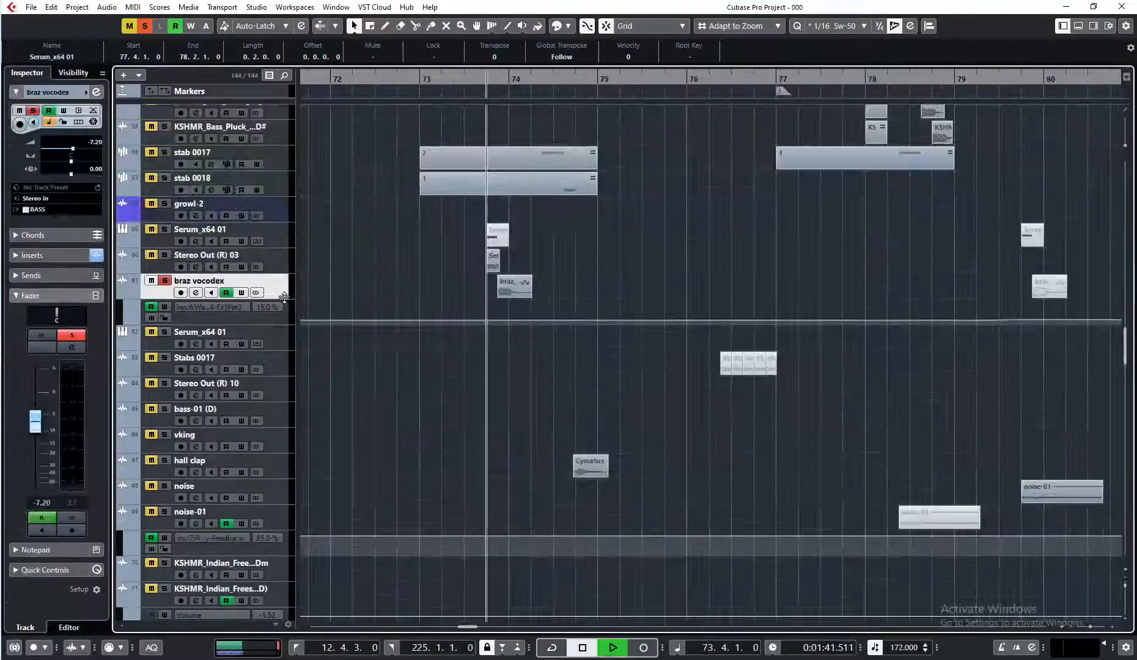
key("space")
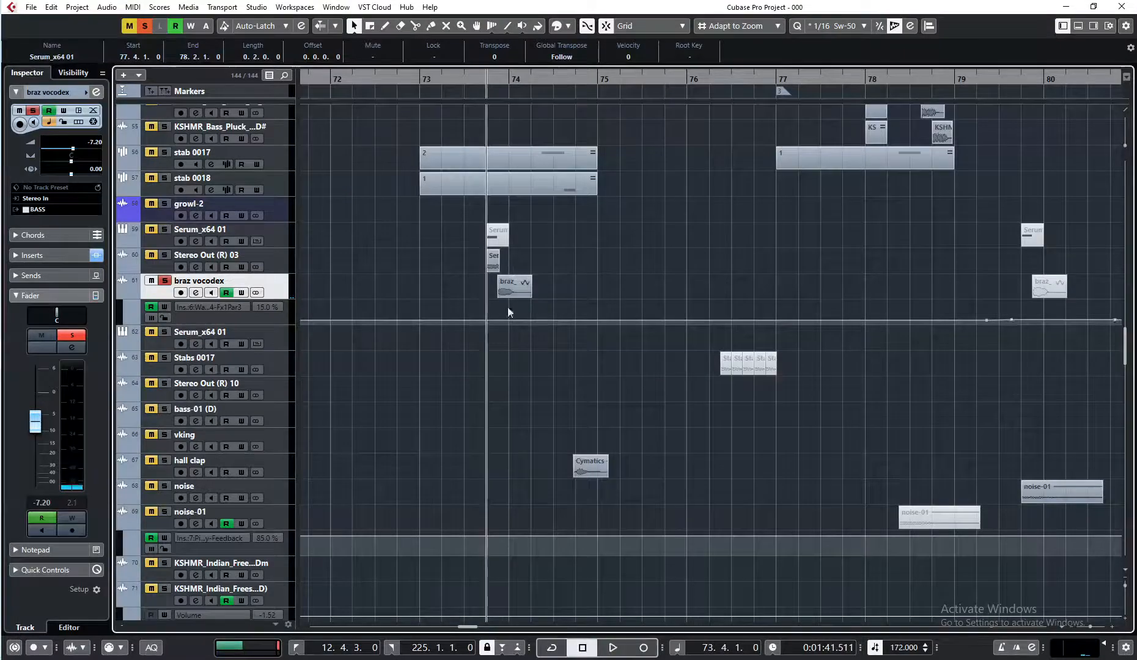
left_click(55, 256)
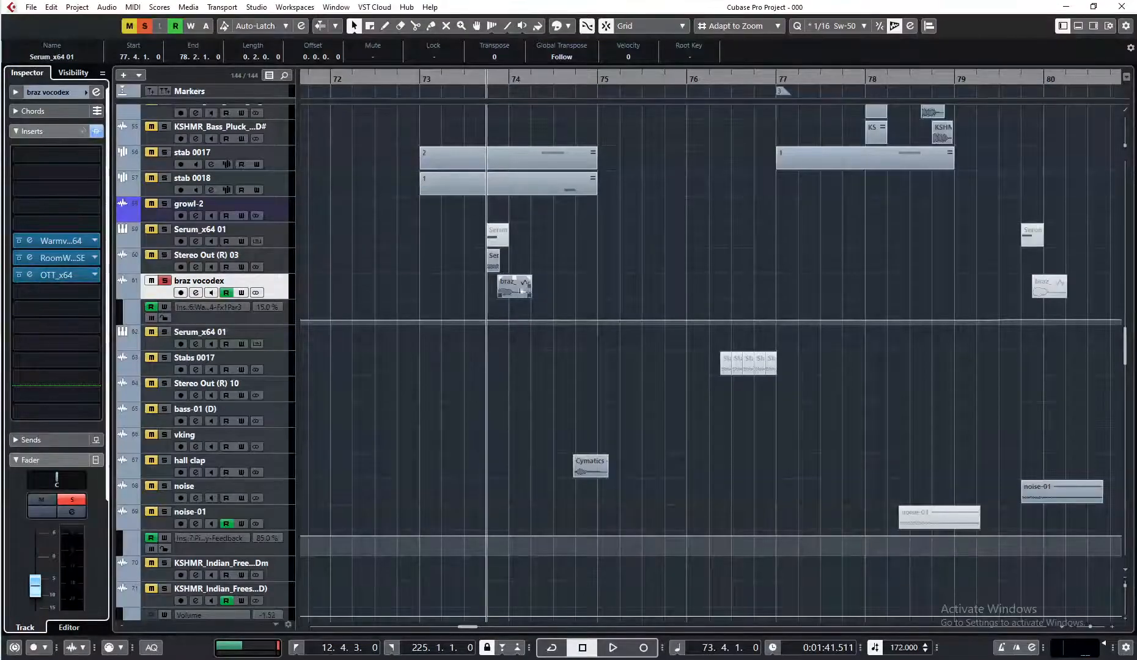
Replay braz vocodex while checking its first two inserts, and view the settings of its OTT insert
left_click(19, 257)
left_click(19, 241)
key("space")
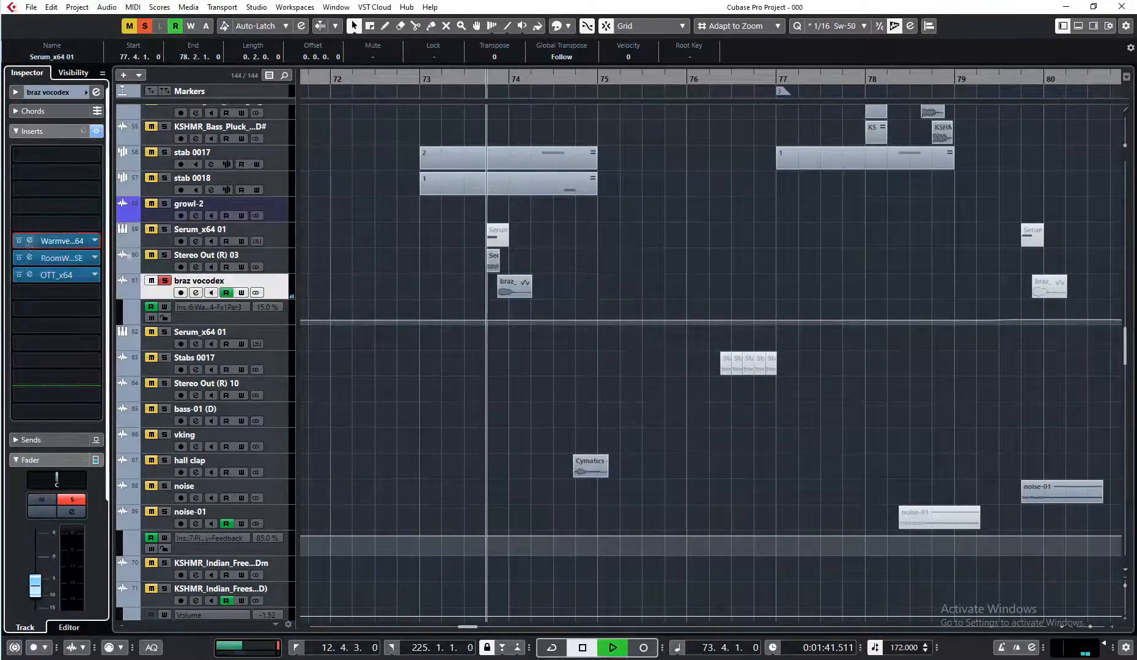
key("space")
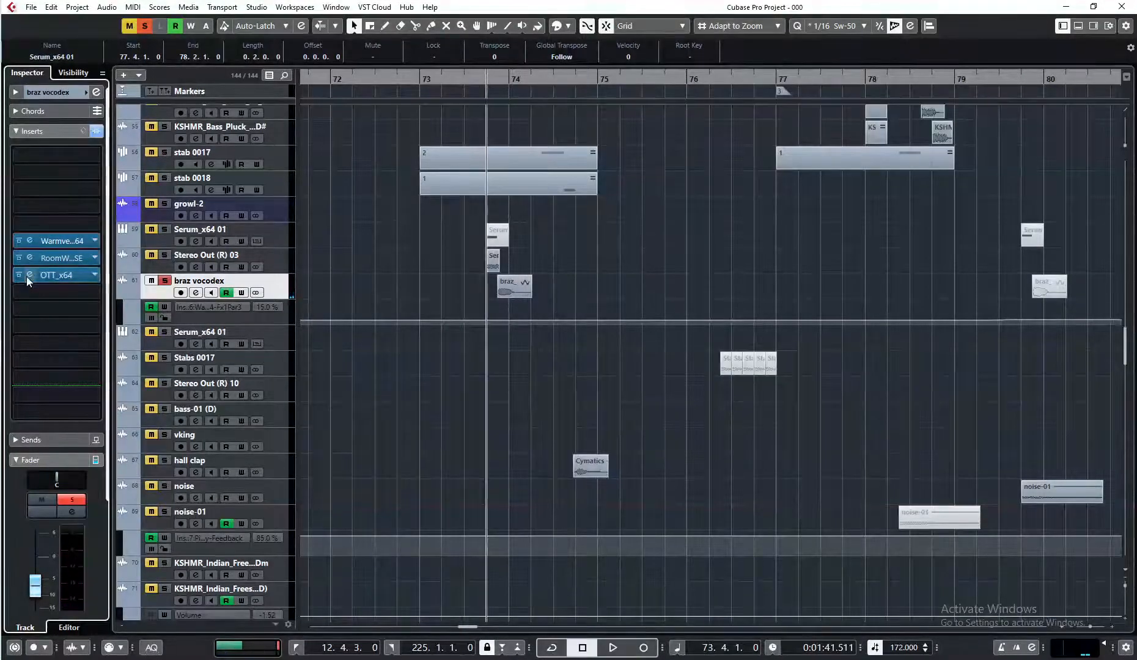
left_click(29, 275)
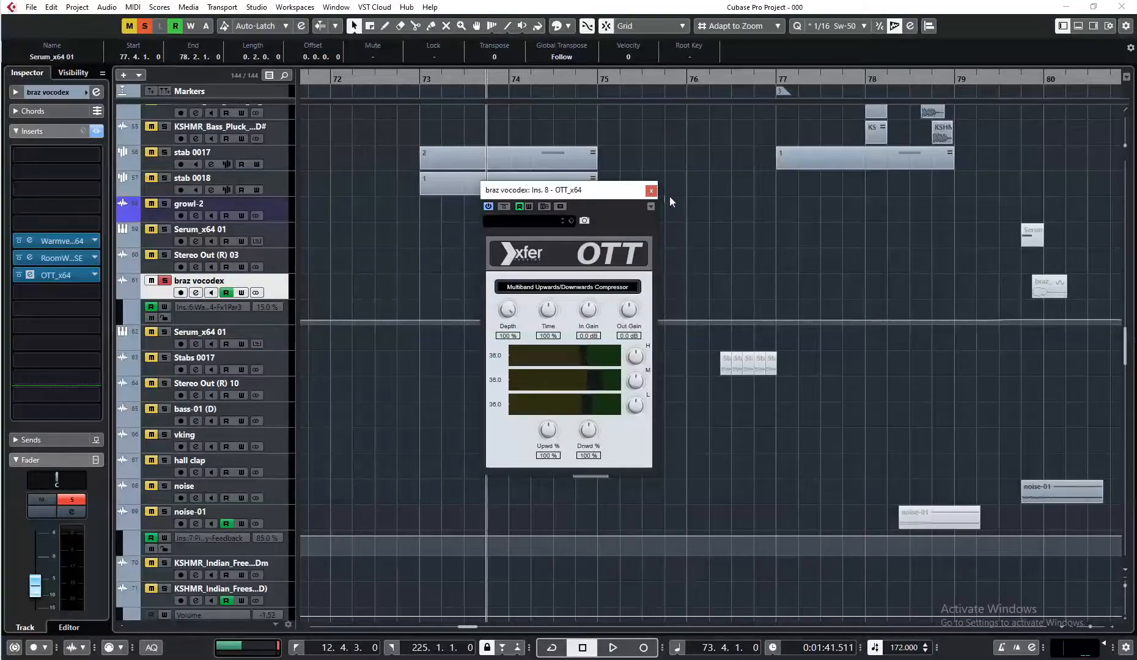
left_click(652, 190)
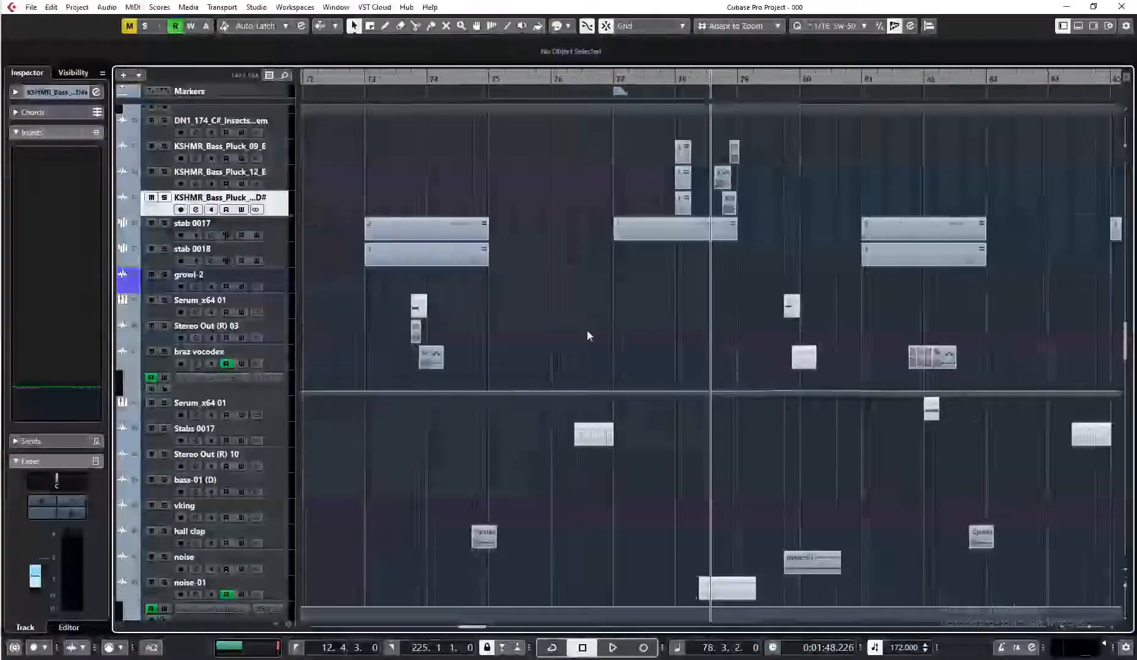
Enable automation writing on the KSHMR_Indian_Free...Dm sampler track around bar 100, toggling it off and on once
scroll(588, 330, "down", 4)
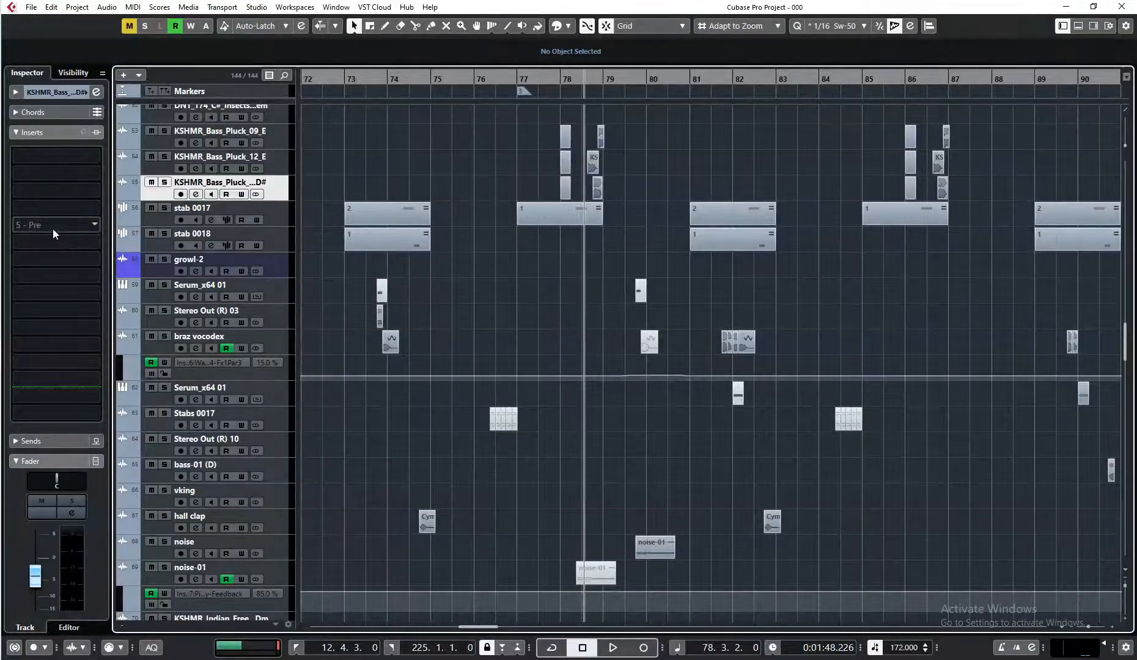
scroll(619, 298, "right", 3)
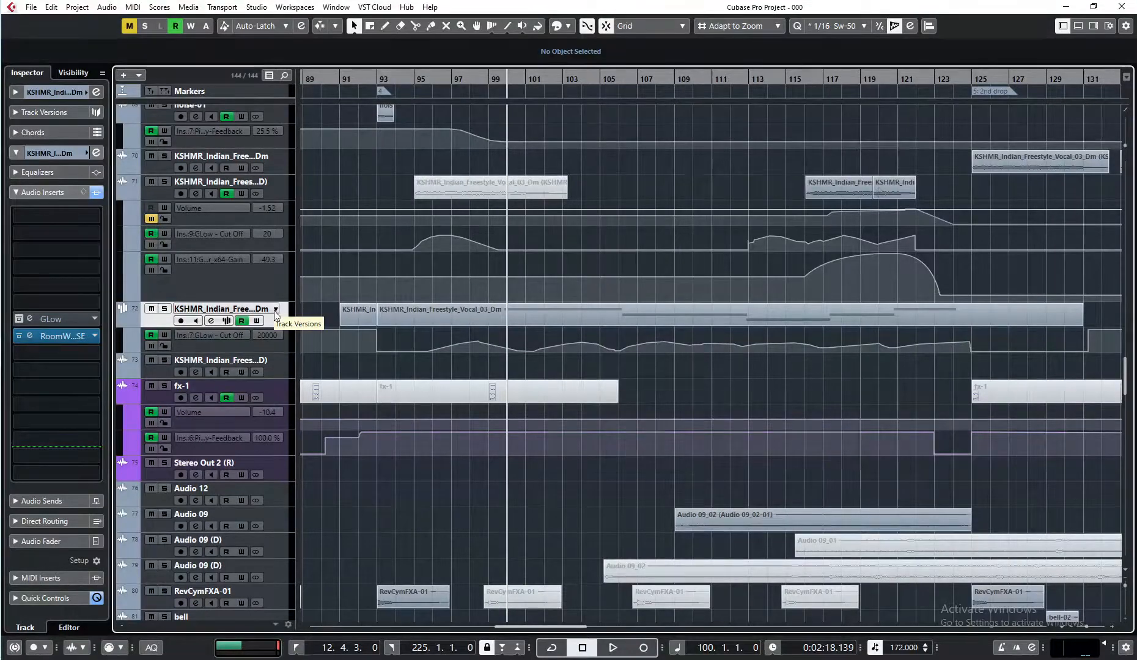
key("w")
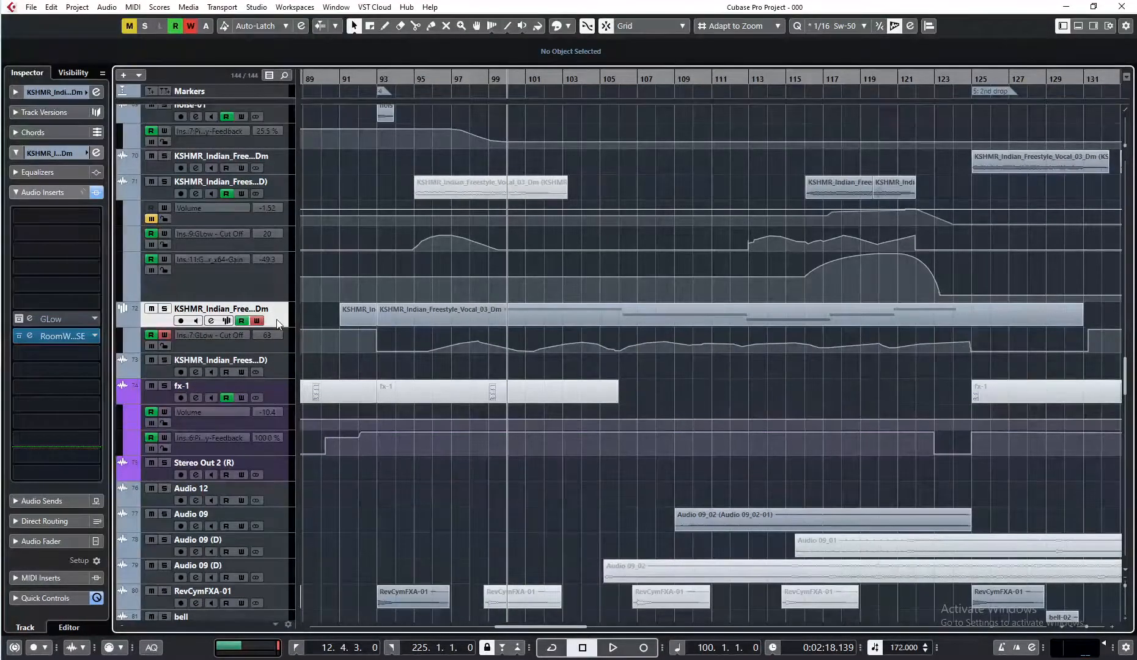
left_click(257, 322)
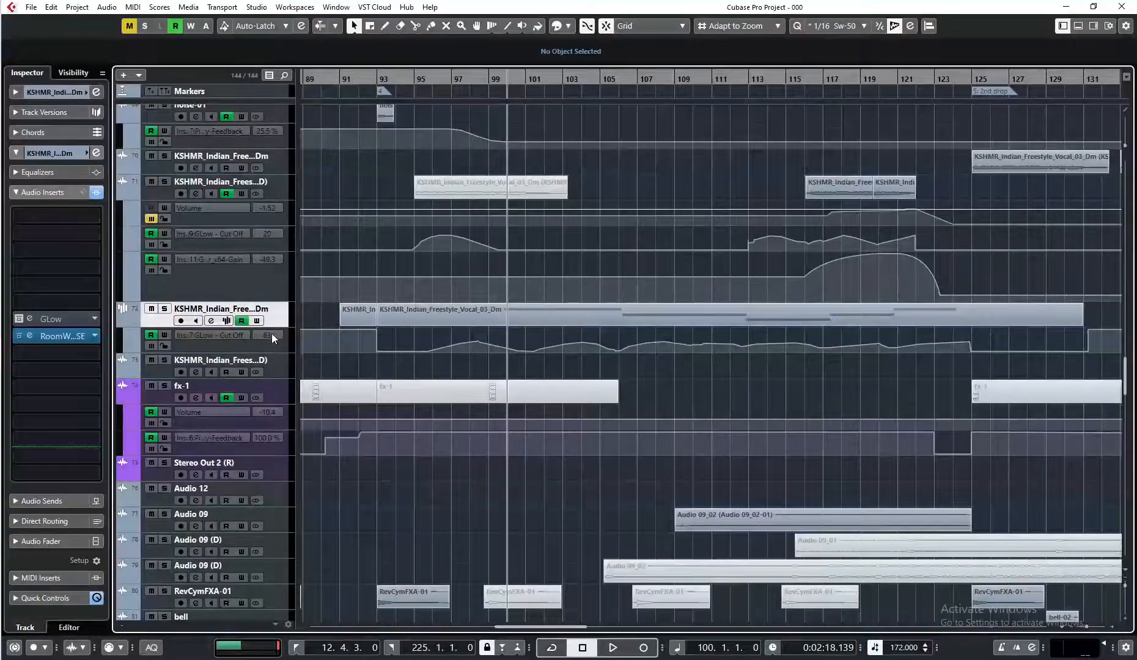
key("w")
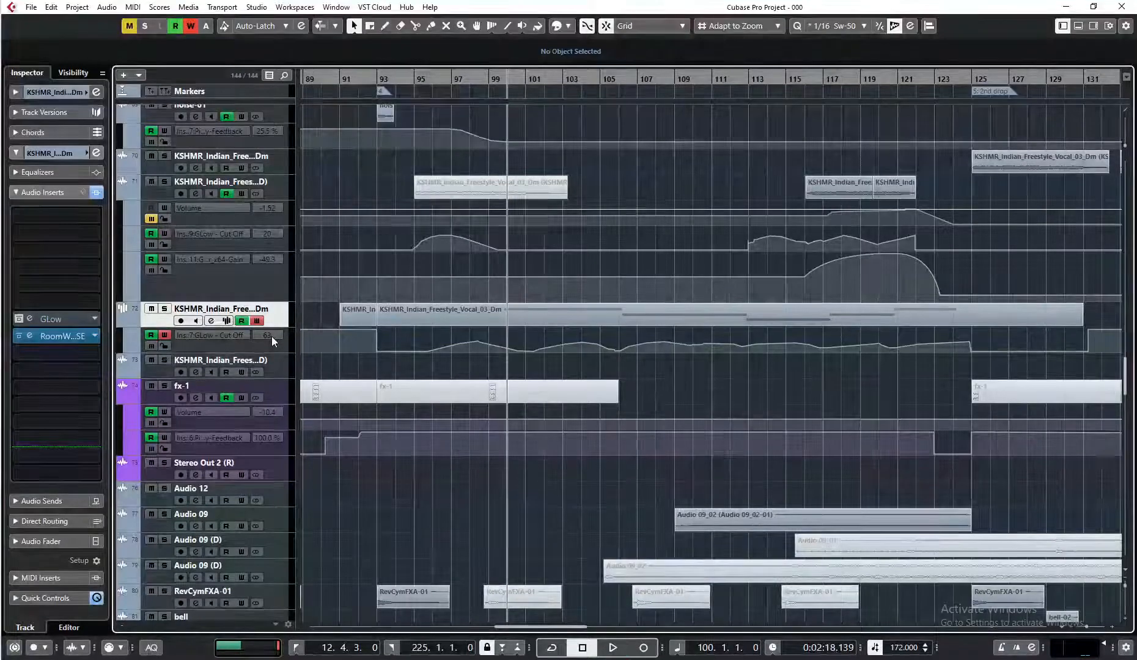
Play from bar 100 with automation writing active on the GLow Cut Off lane, and undo the last change
key("space")
scroll(270, 338, "up", 2)
left_click_drag(270, 346, 306, 326)
key("space")
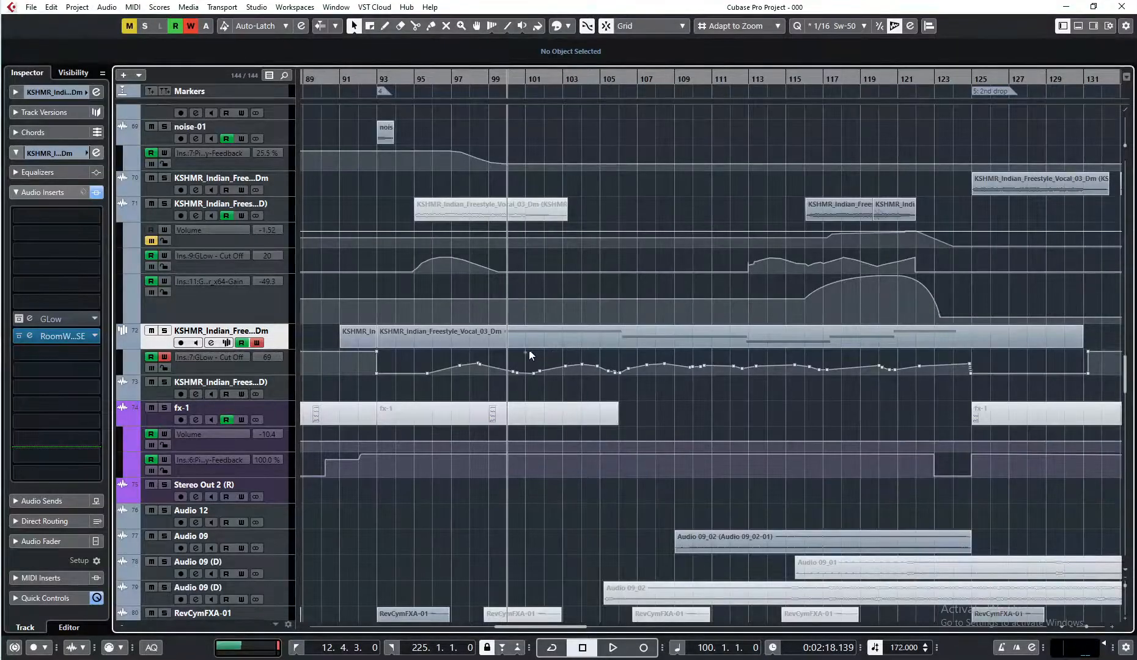
key("ctrl+z")
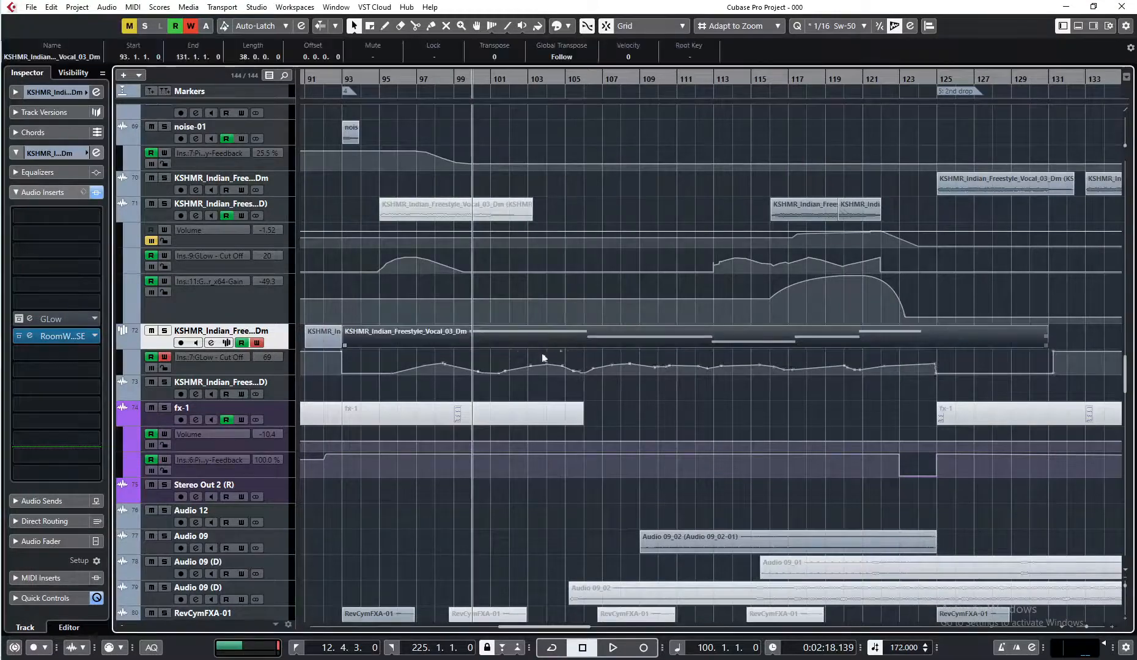
Mute and unmute the KSHMR_Indian_Freestyle_Vocal_03_Dm event starting at bar 93, and repeat this once
left_click_drag(509, 356, 570, 353)
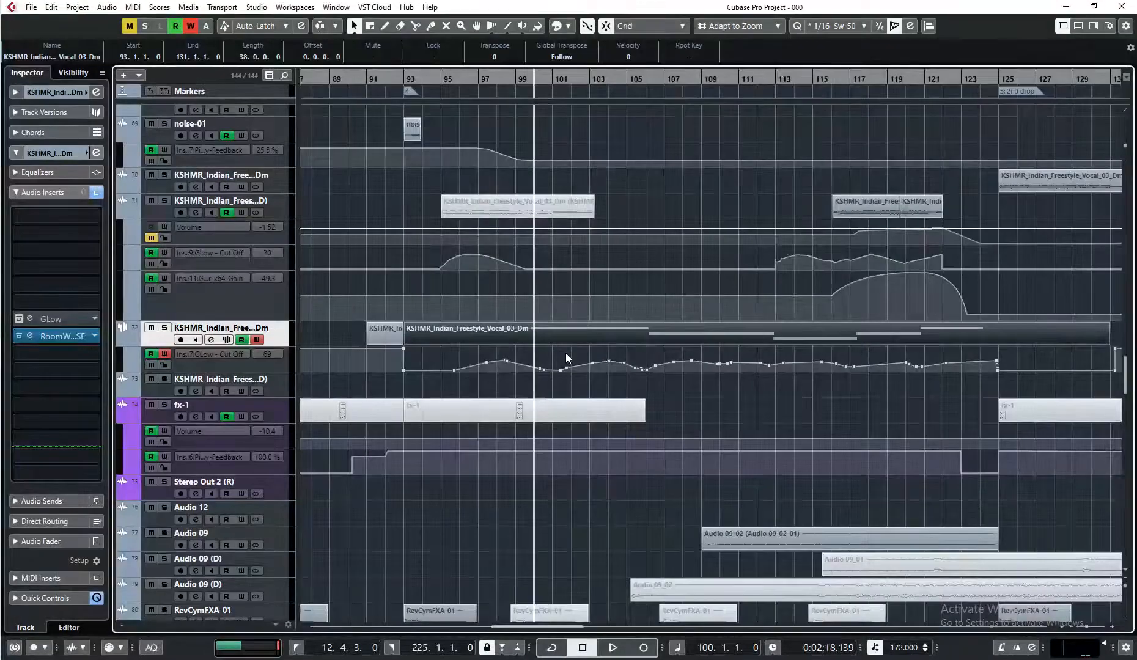
key("shift+m")
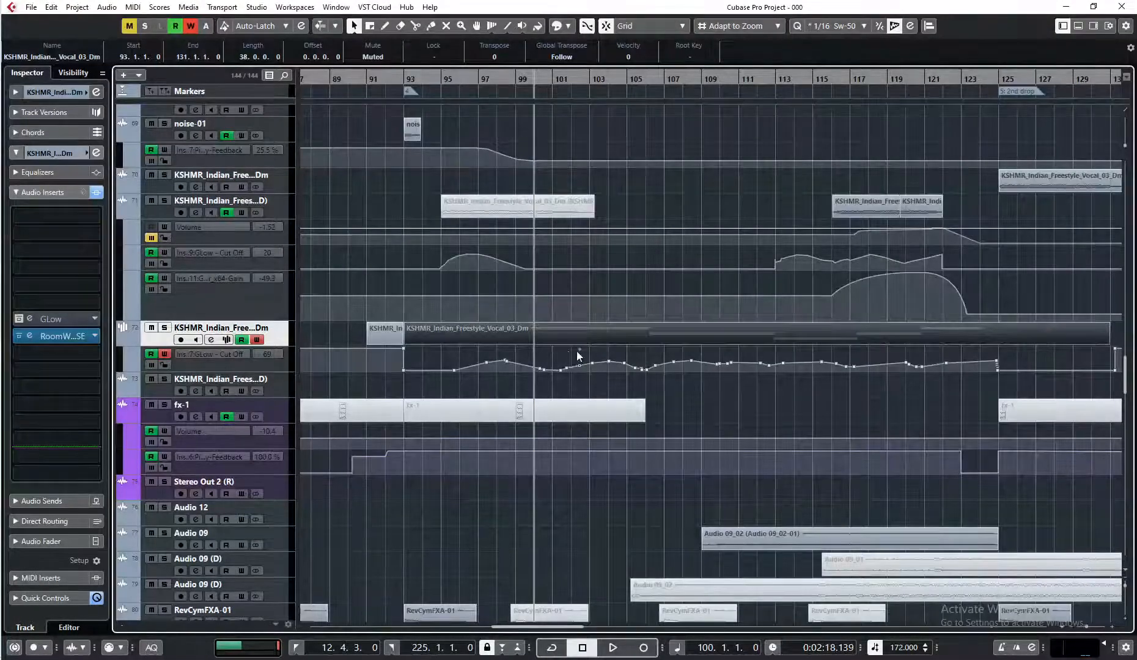
key("shift+u")
left_click_drag(604, 354, 555, 348)
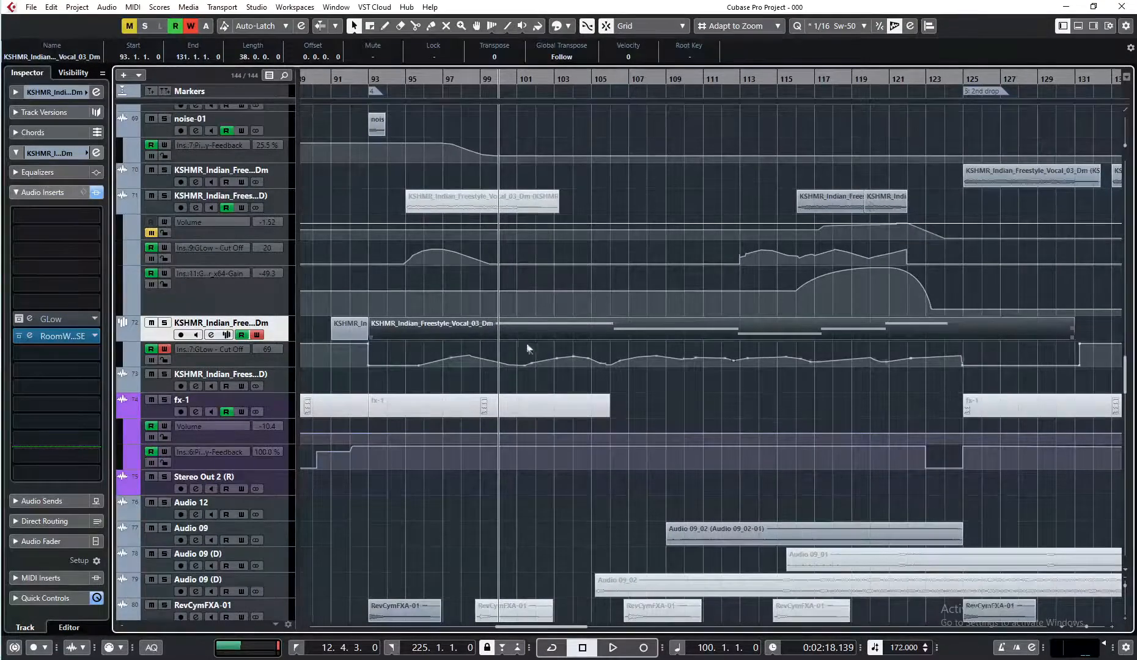
key("shift+m")
key("shift+u")
Try deleting the muted KSHMR vocal clip at bar 95 and undo the deletion
left_click(518, 201)
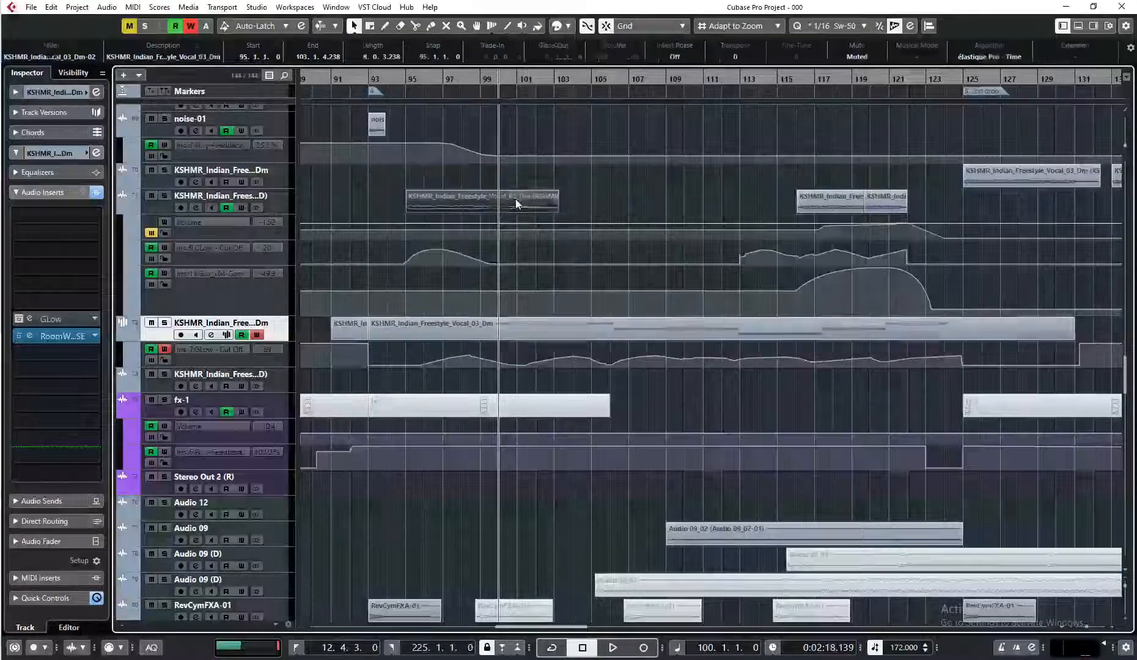
key("Delete")
key("ctrl+z")
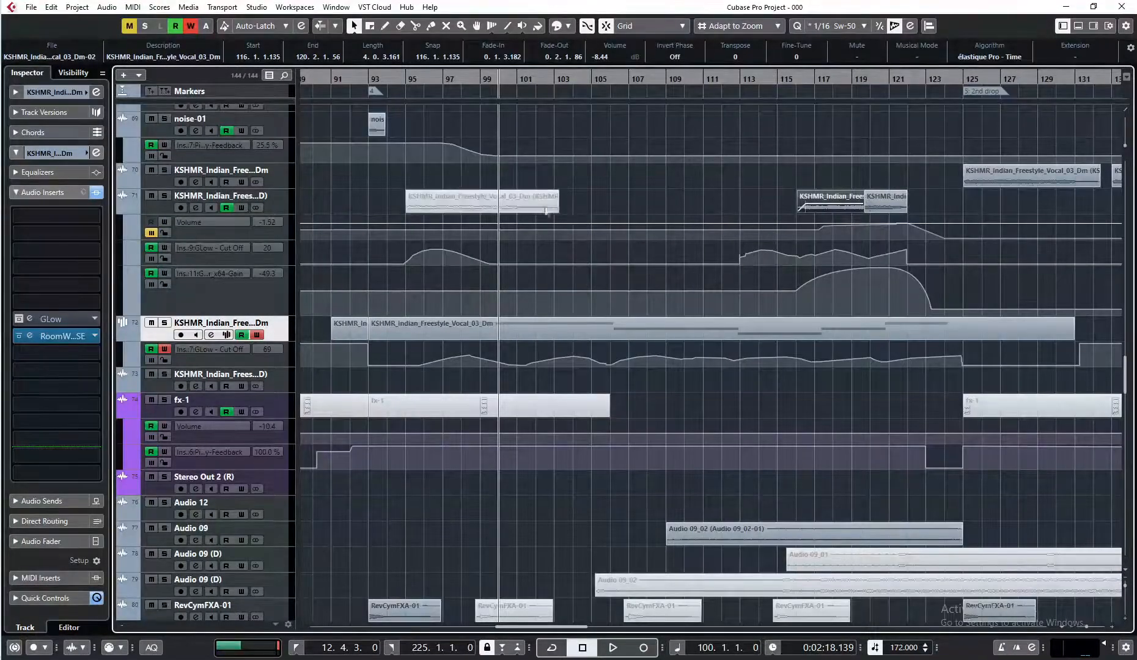
Try deleting the muted KSHMR clip at bar 95 again, undo it, and range-select empty space from bar 107 to 112 on its track
key("Delete")
key("ctrl+z")
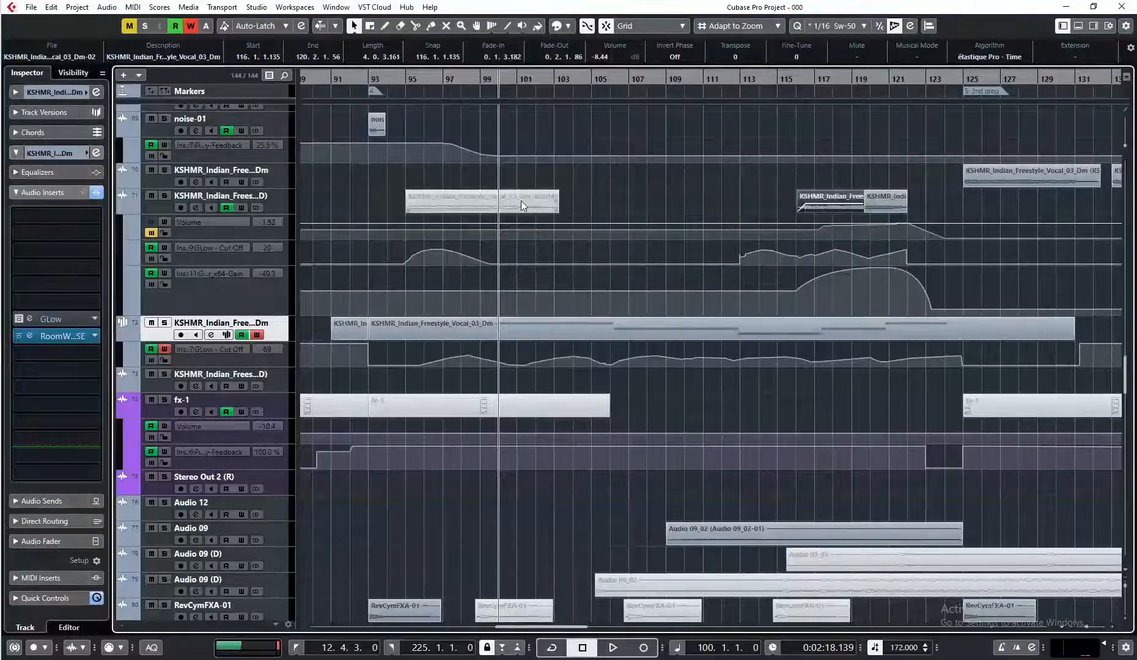
left_click(521, 200)
key("2")
left_click_drag(610, 201, 723, 203)
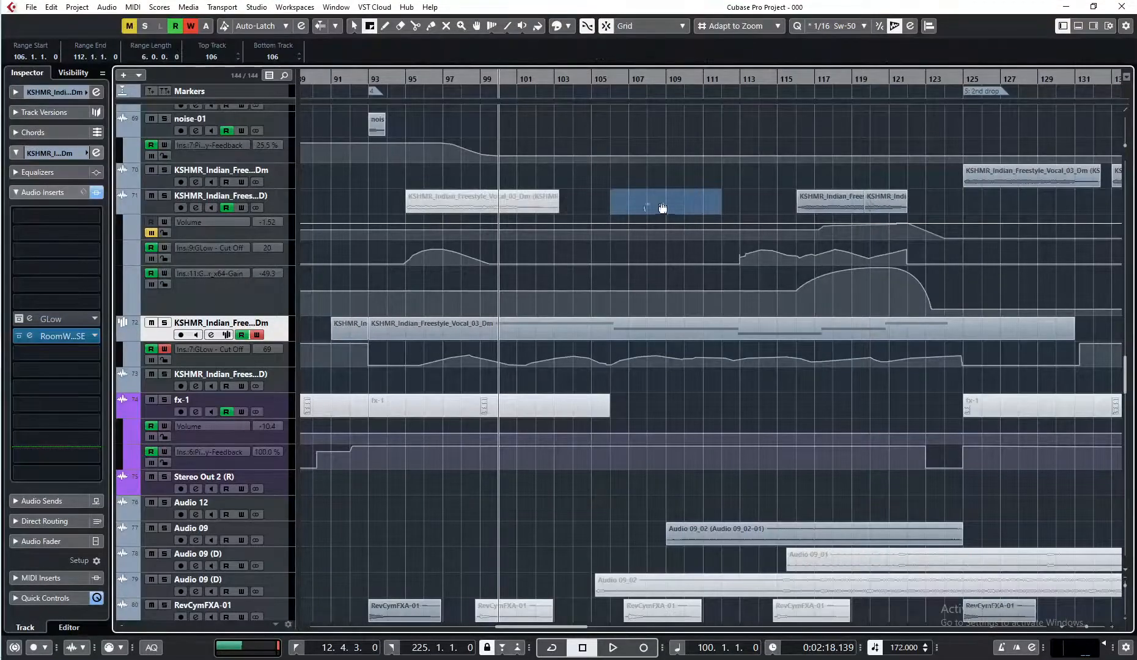
left_click_drag(610, 200, 632, 206)
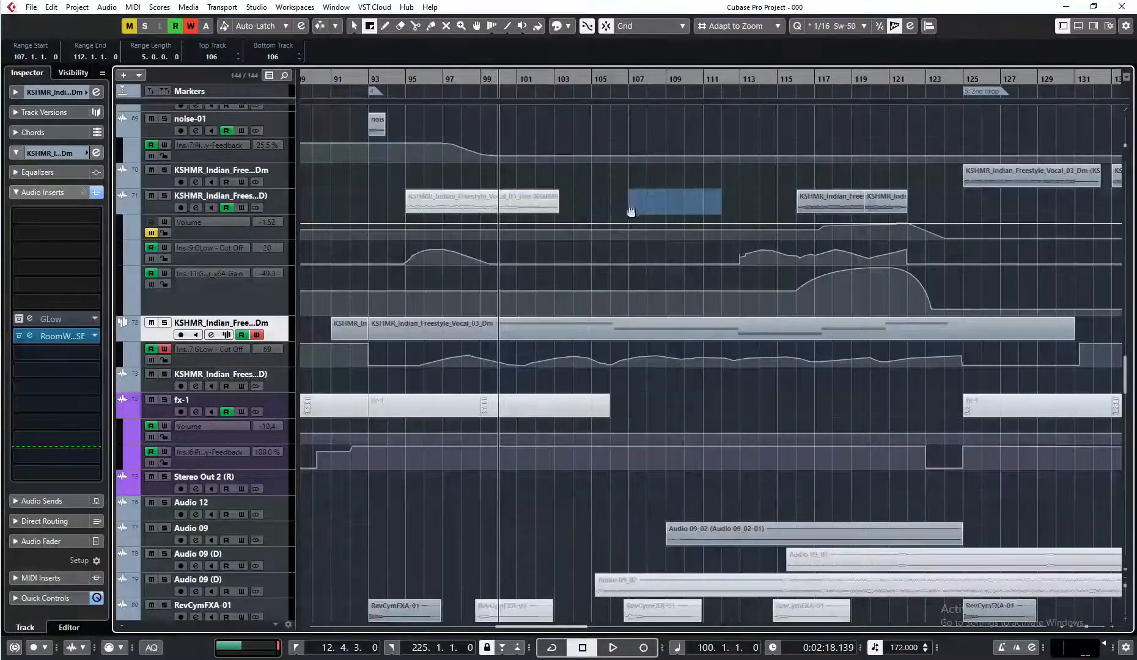
Delete the muted KSHMR_Indian_Freestyle_Vocal_03_Dm event starting at bar 95
key("1")
left_click(521, 206)
key("Delete")
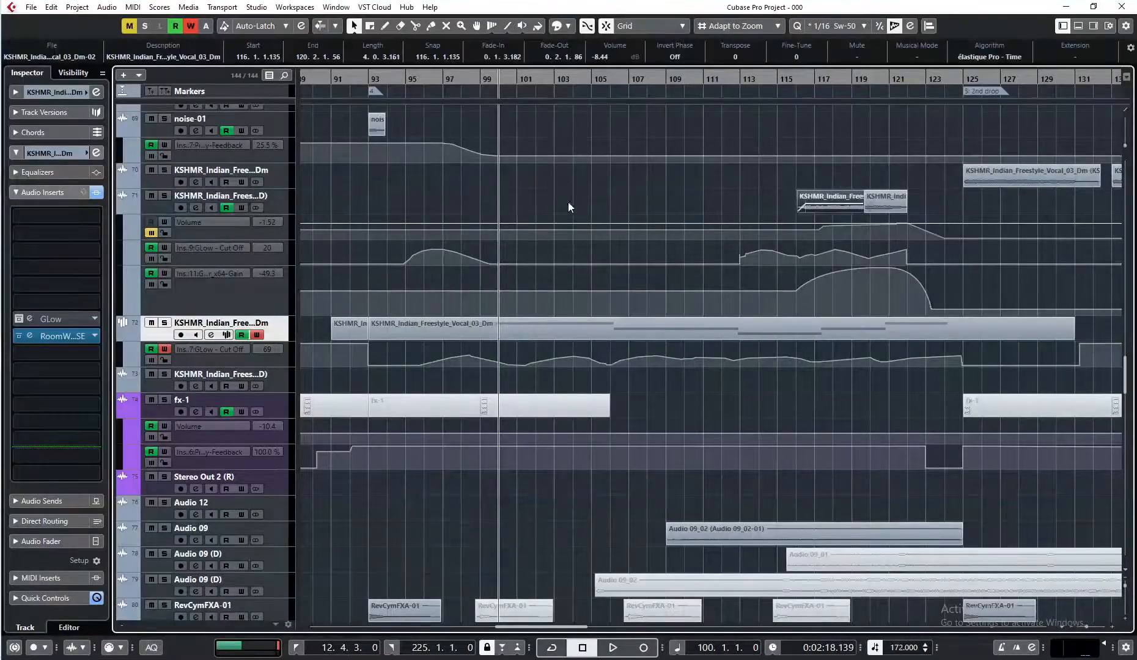
Delete the muted fx-1 events around bars 94 and 91
key("g")
key("g")
key("g")
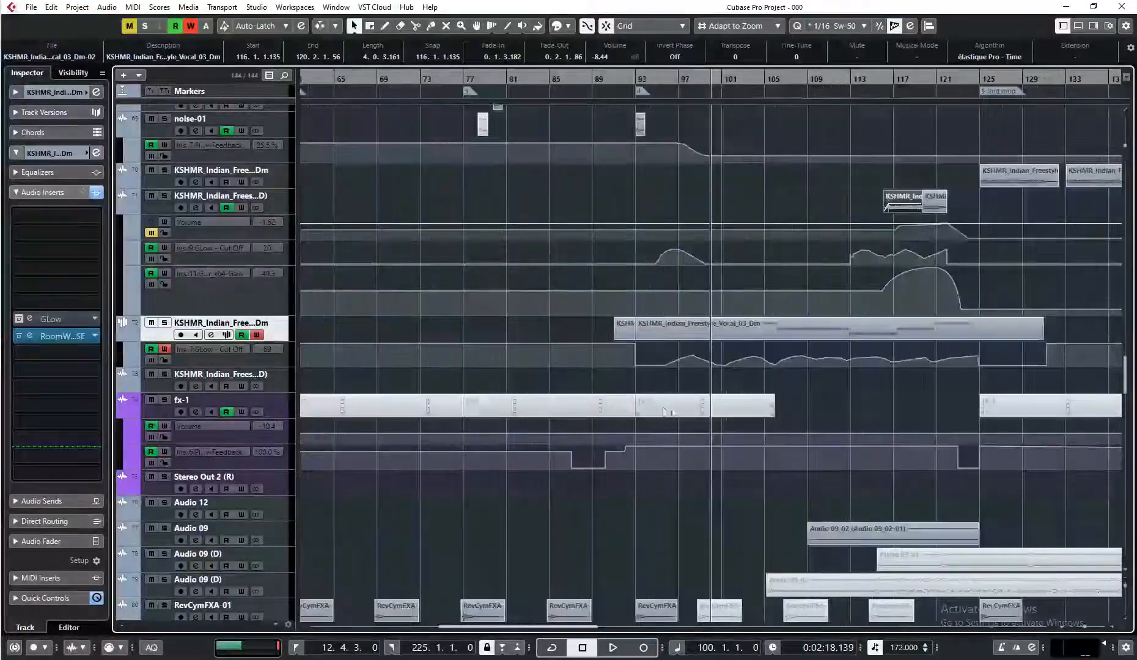
left_click(651, 409)
key("Delete")
left_click(617, 410)
key("Delete")
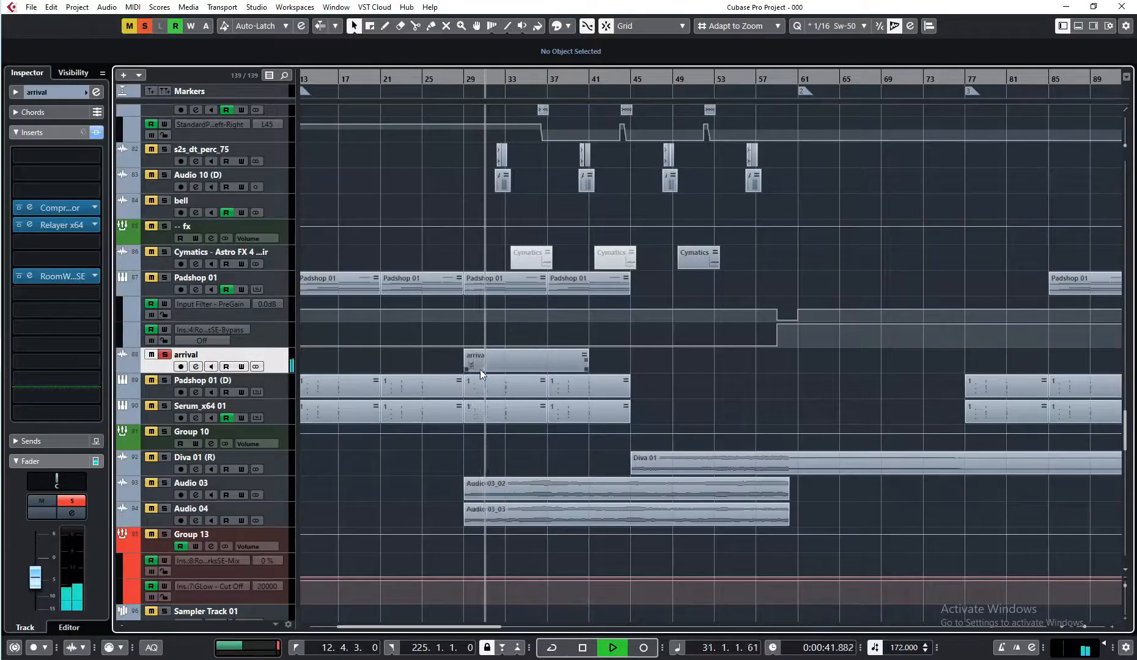
Stop playback and switch the arrival track from soloed to muted
key("space")
left_click(164, 355)
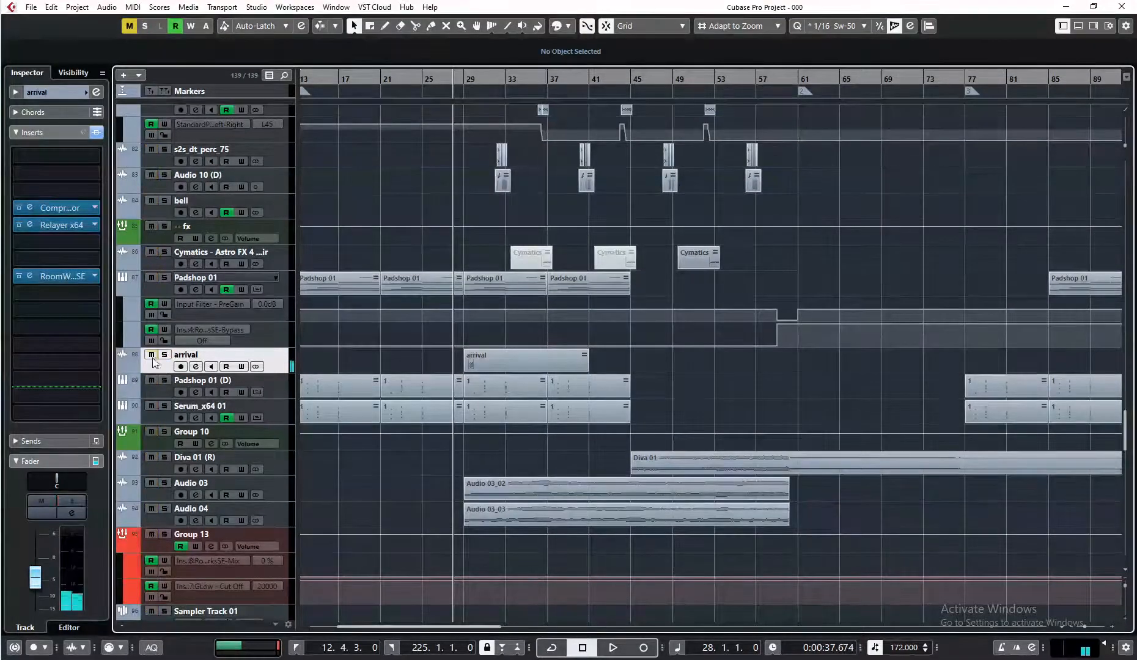
left_click(151, 354)
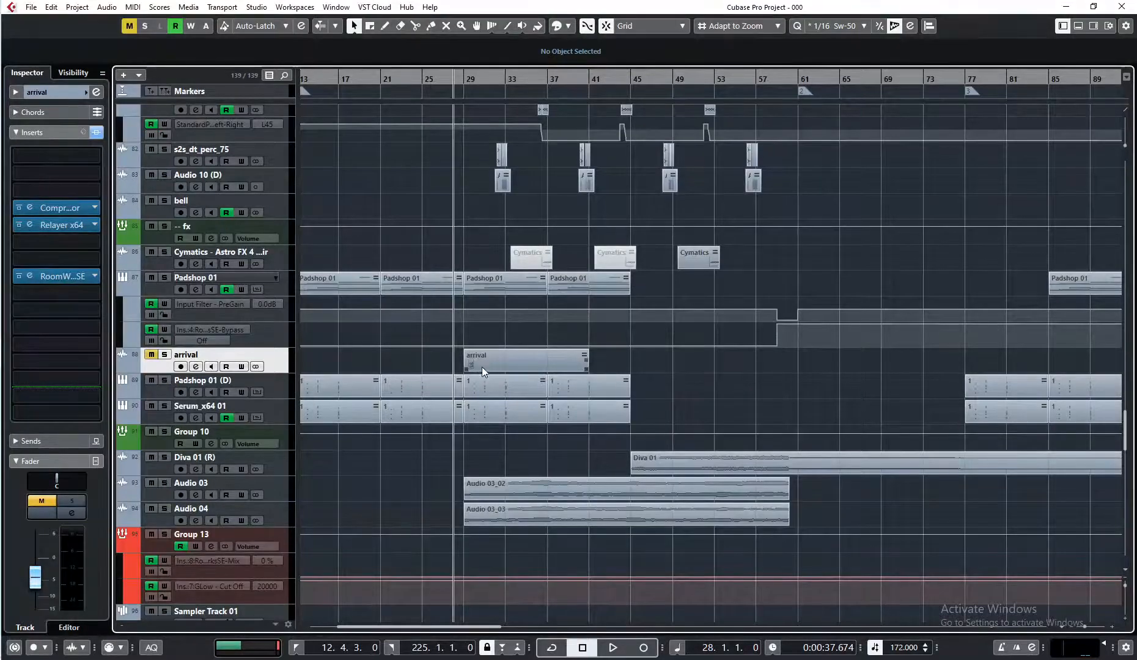
Examine the Relayer x64 delay's gain taps and wet and dry settings on the arrival track, and close the plug-in
left_click(30, 226)
left_click_drag(592, 139, 599, 182)
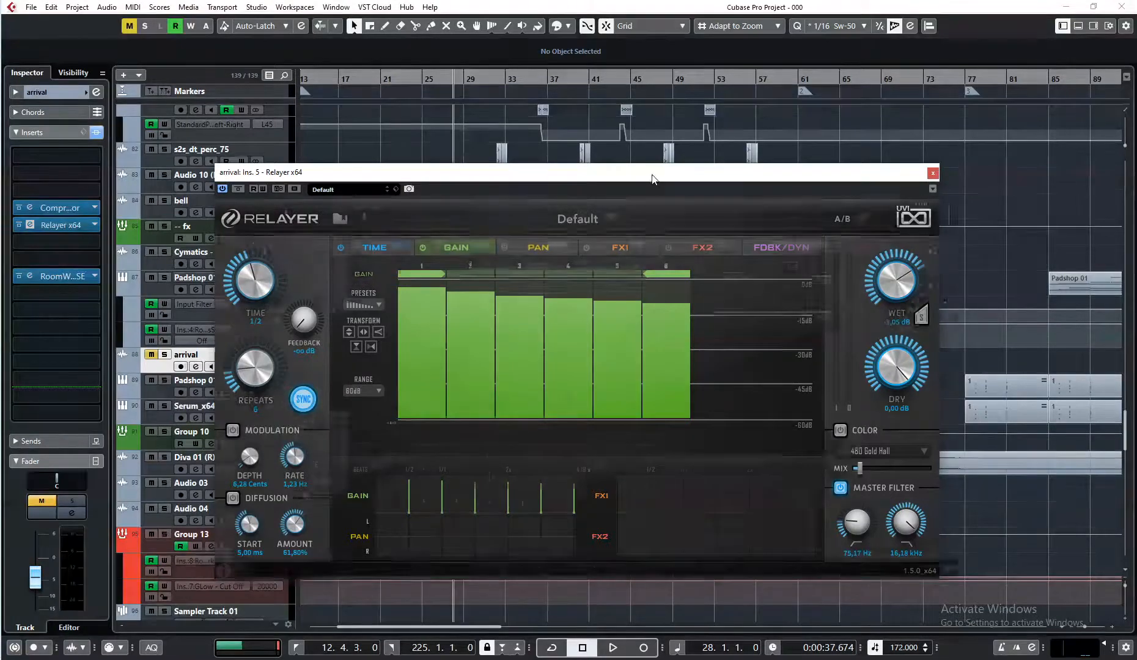
mouse_move(655, 177)
left_mouse_down()
mouse_move(619, 173)
mouse_move(633, 173)
left_mouse_up()
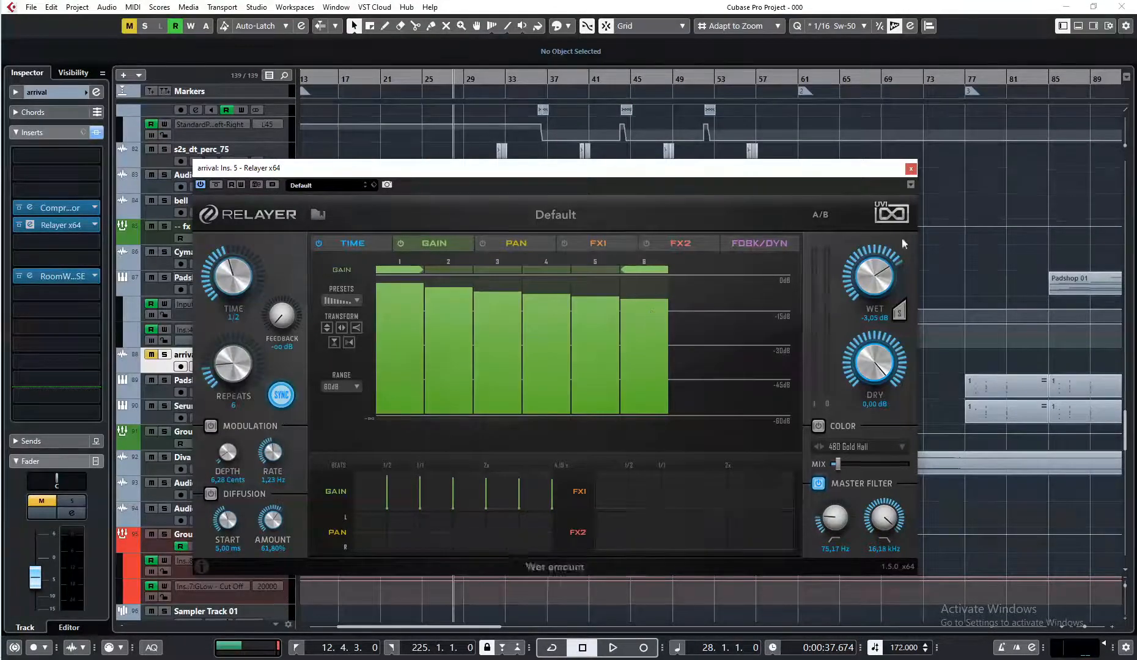
left_click(911, 169)
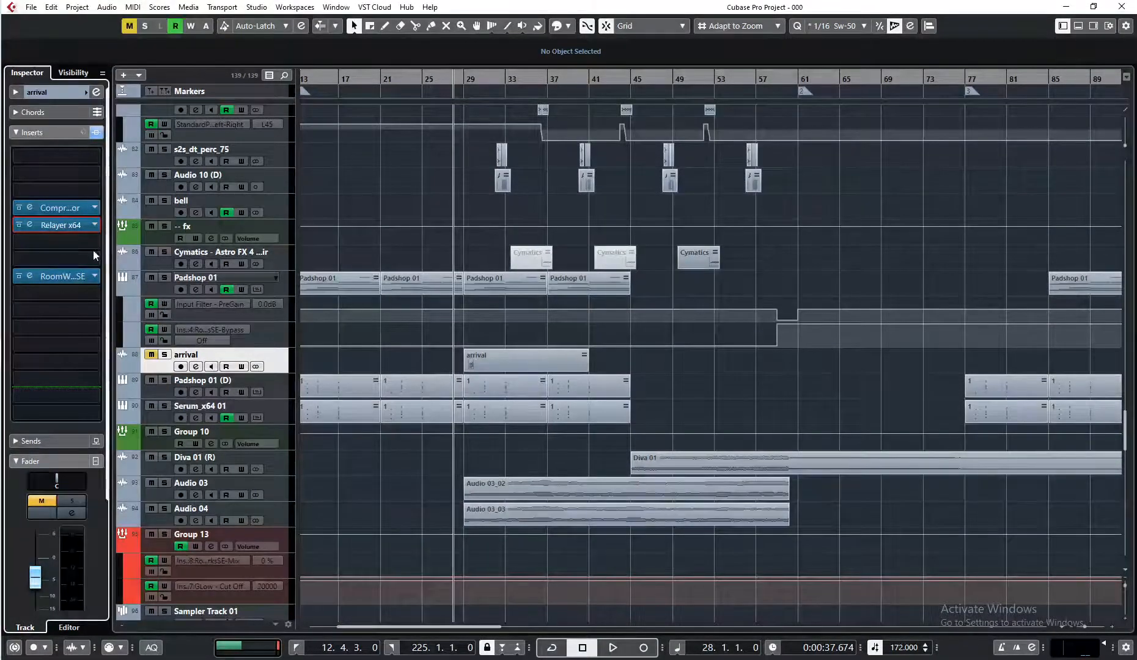
left_click(29, 225)
left_click_drag(630, 177, 626, 168)
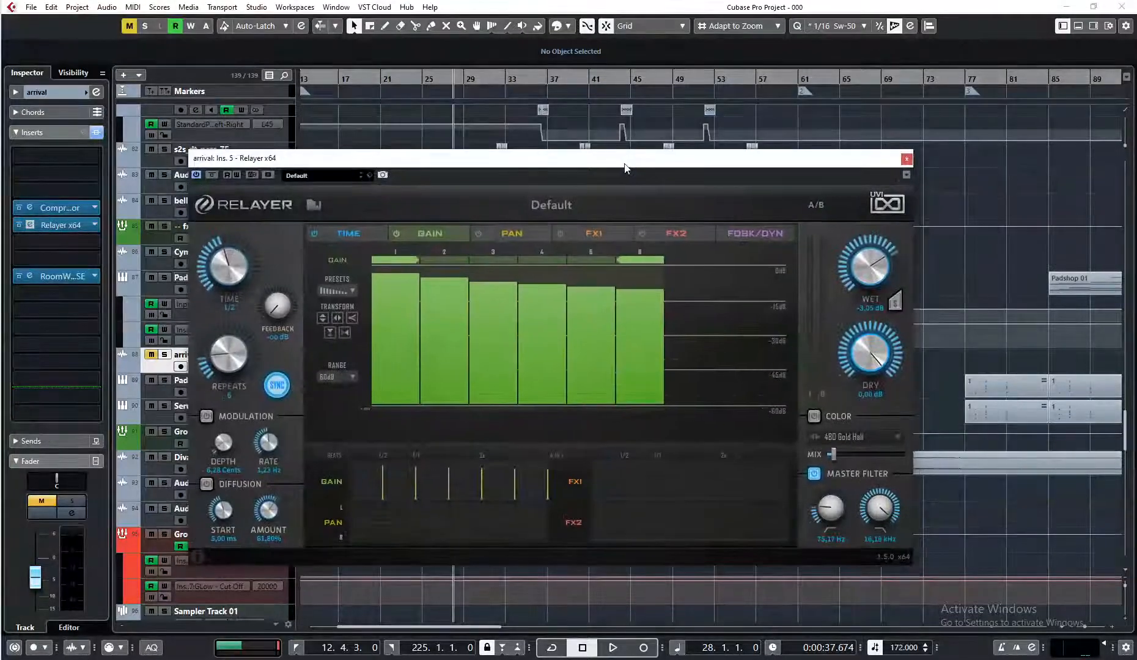
left_click(908, 159)
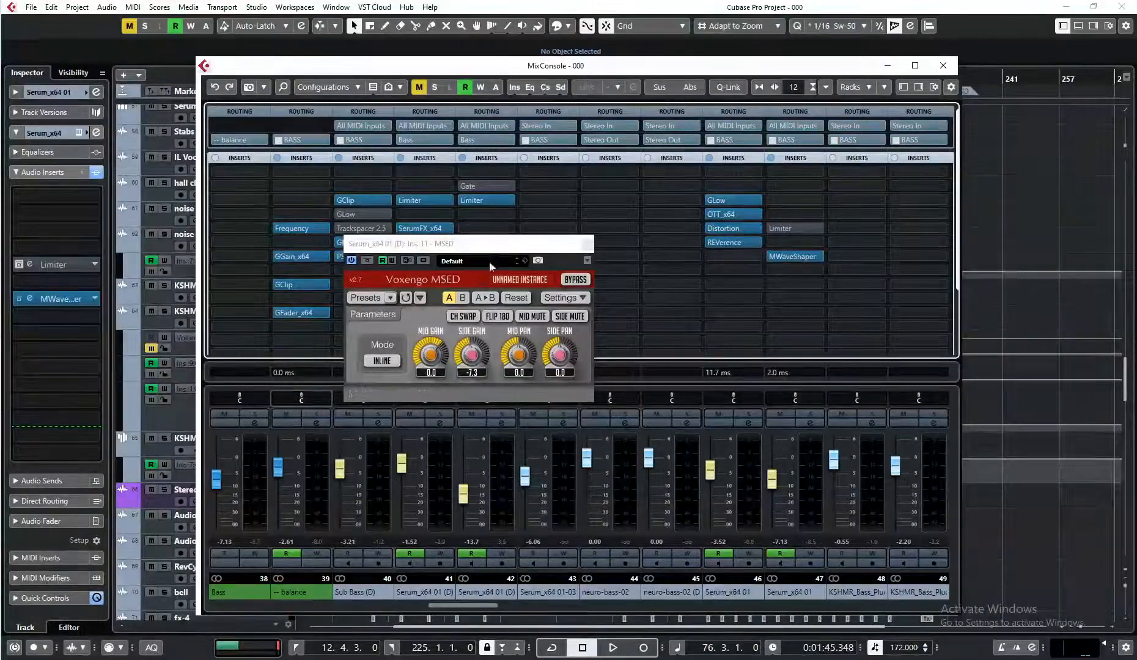
Examine the mid and side gain settings of the Voxengo MSED insert on Serum_x64 01 (D)
left_click_drag(458, 243, 484, 264)
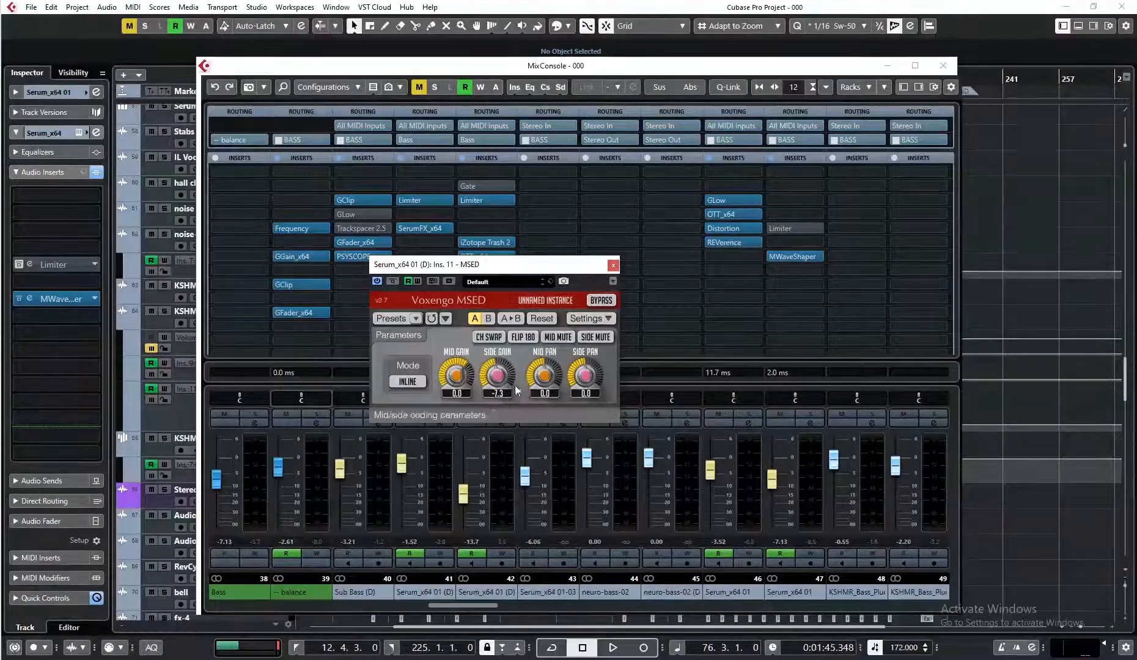
left_click_drag(548, 268, 510, 252)
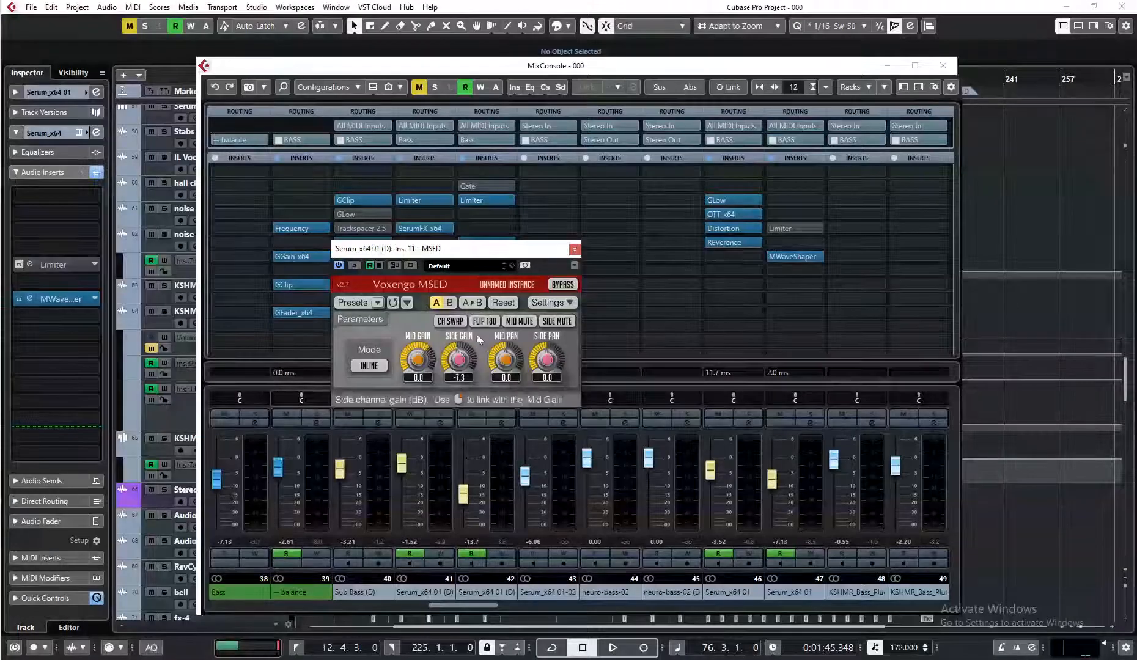
mouse_move(532, 255)
left_mouse_down()
mouse_move(404, 227)
mouse_move(535, 237)
left_mouse_up()
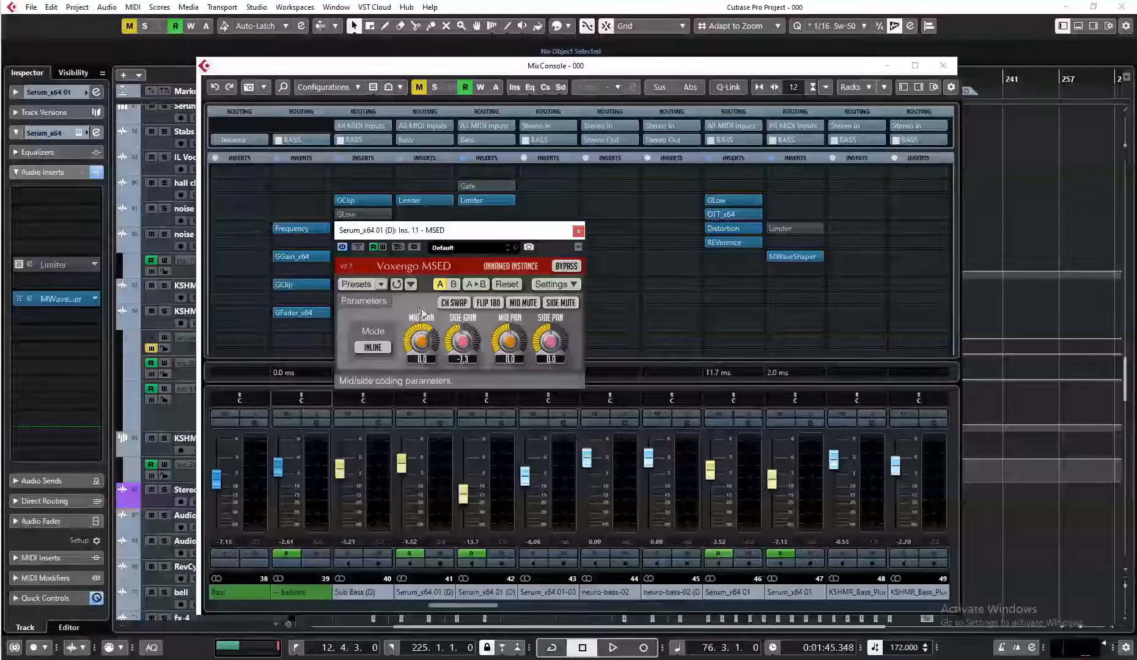
left_click_drag(467, 236, 482, 240)
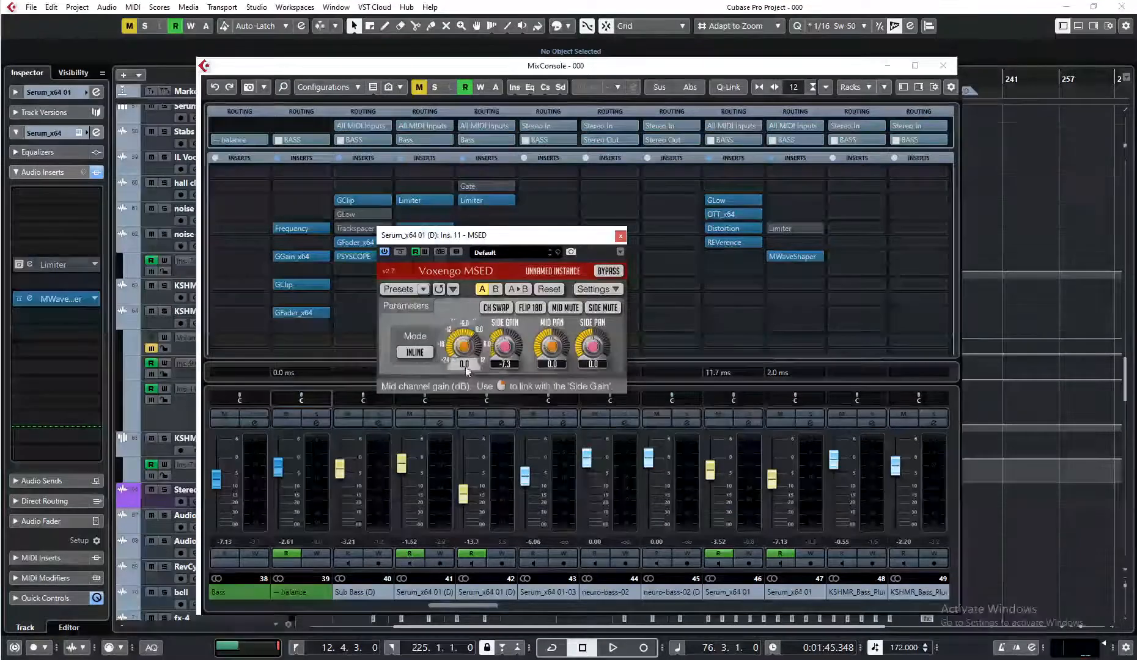
left_click_drag(517, 366, 510, 375)
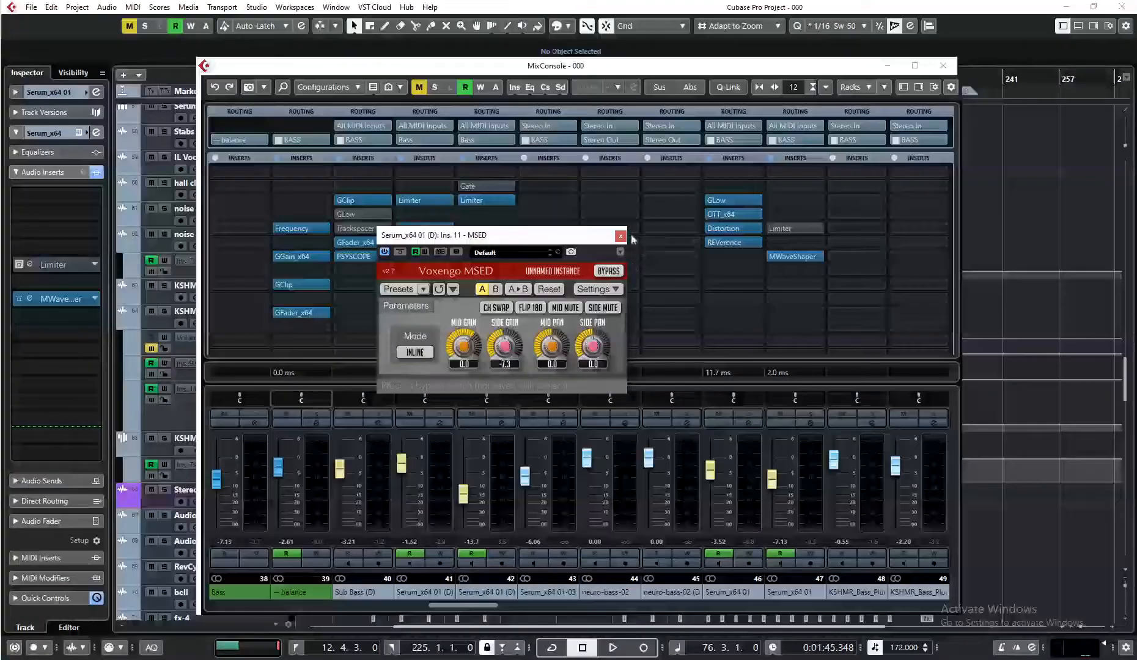
mouse_move(552, 239)
left_mouse_down()
mouse_move(543, 241)
mouse_move(571, 239)
mouse_move(541, 241)
mouse_move(549, 258)
mouse_move(573, 227)
mouse_move(563, 233)
left_mouse_up()
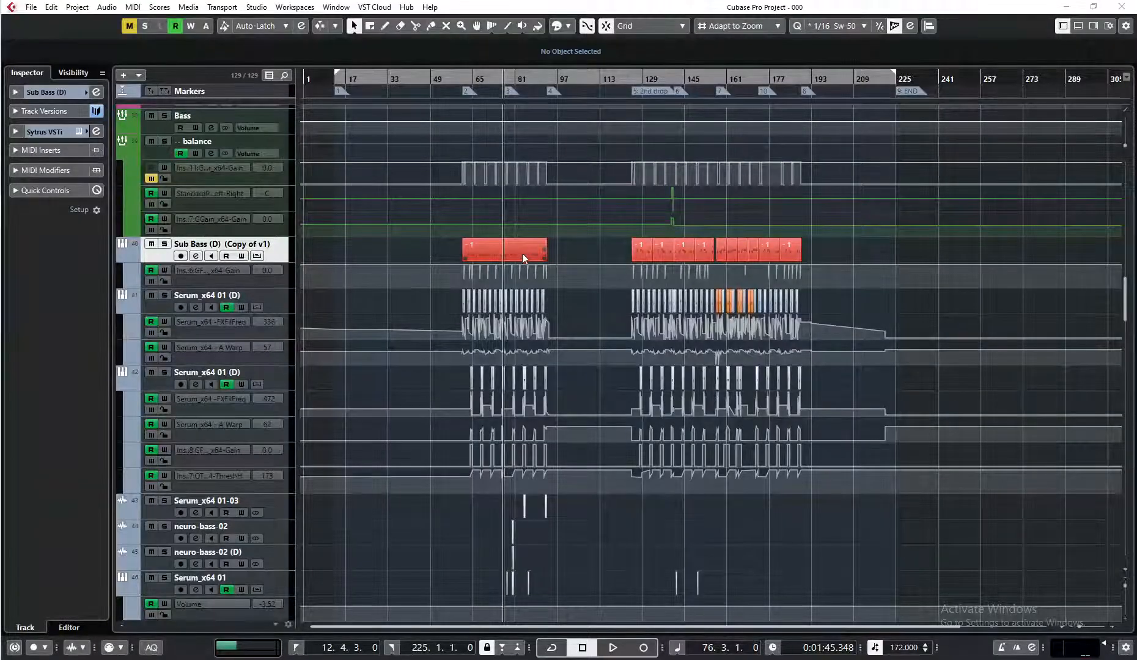
Open the Sytrus instrument on the Sub Bass (D) track and inspect the waveforms of operators 1 and 2
left_click(51, 90)
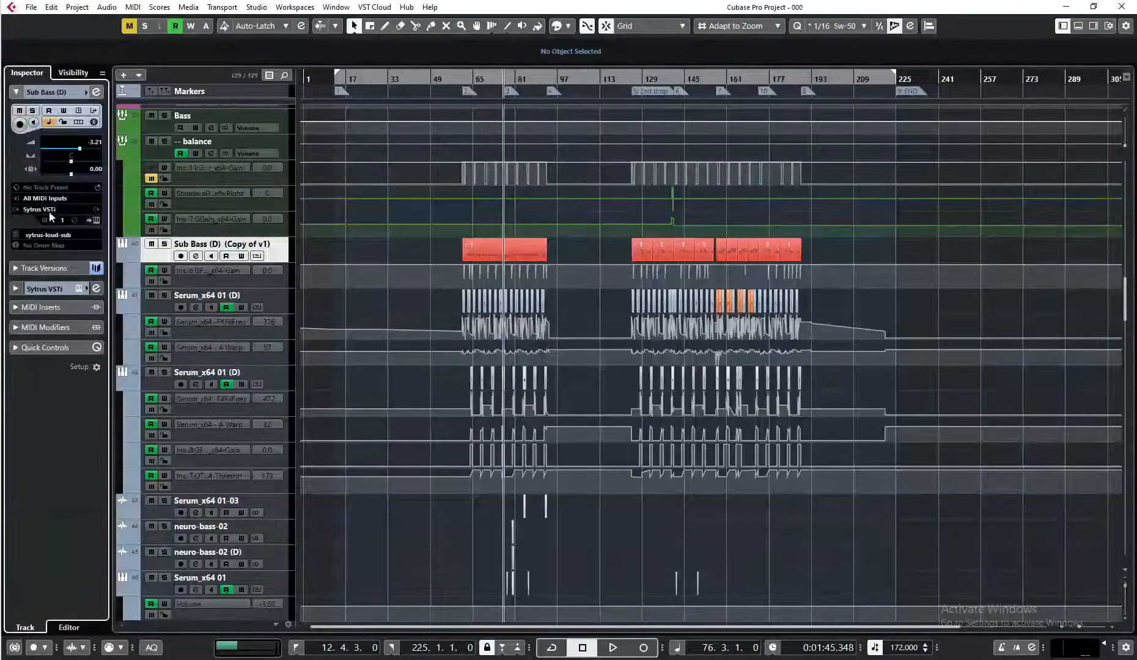
left_click(96, 220)
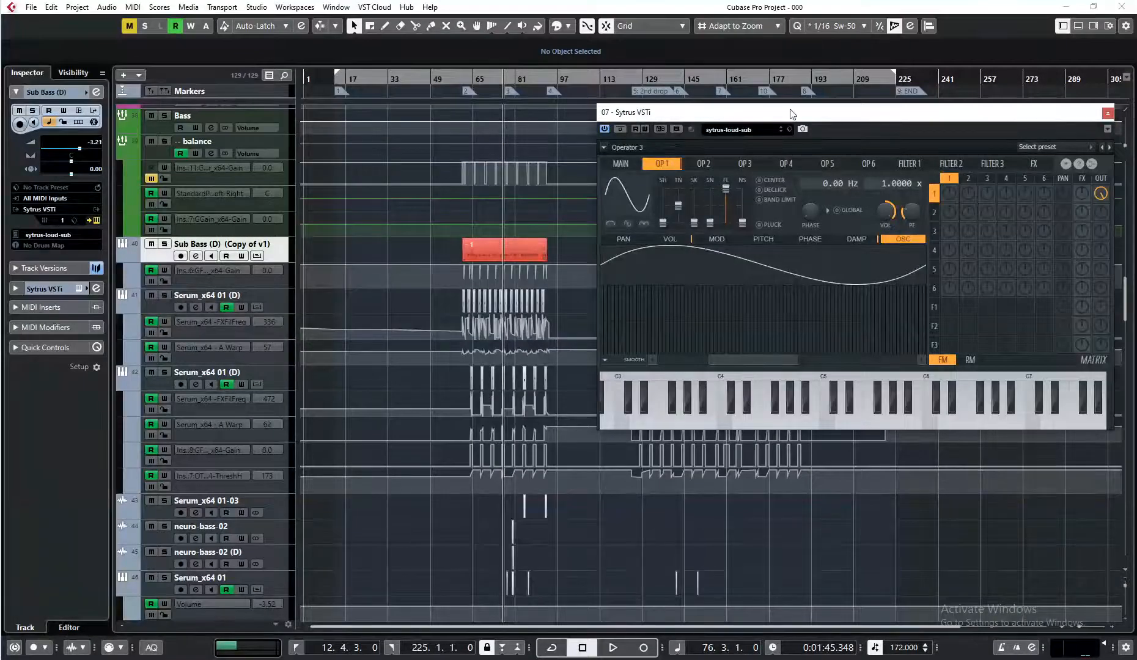
left_click_drag(792, 112, 602, 129)
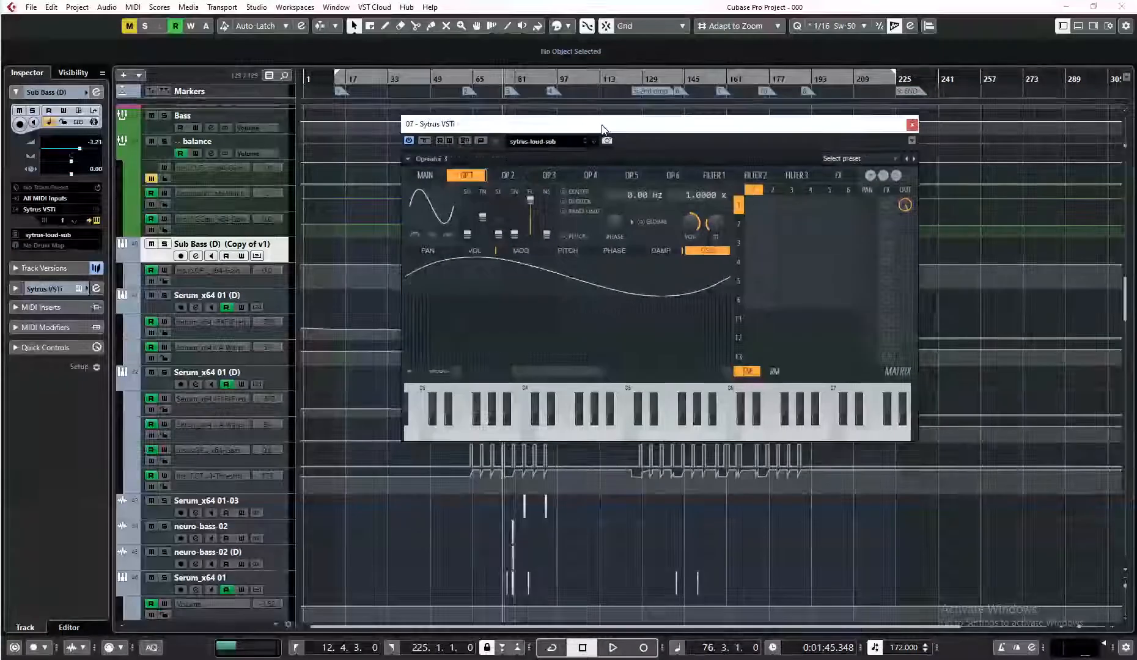
left_click(507, 176)
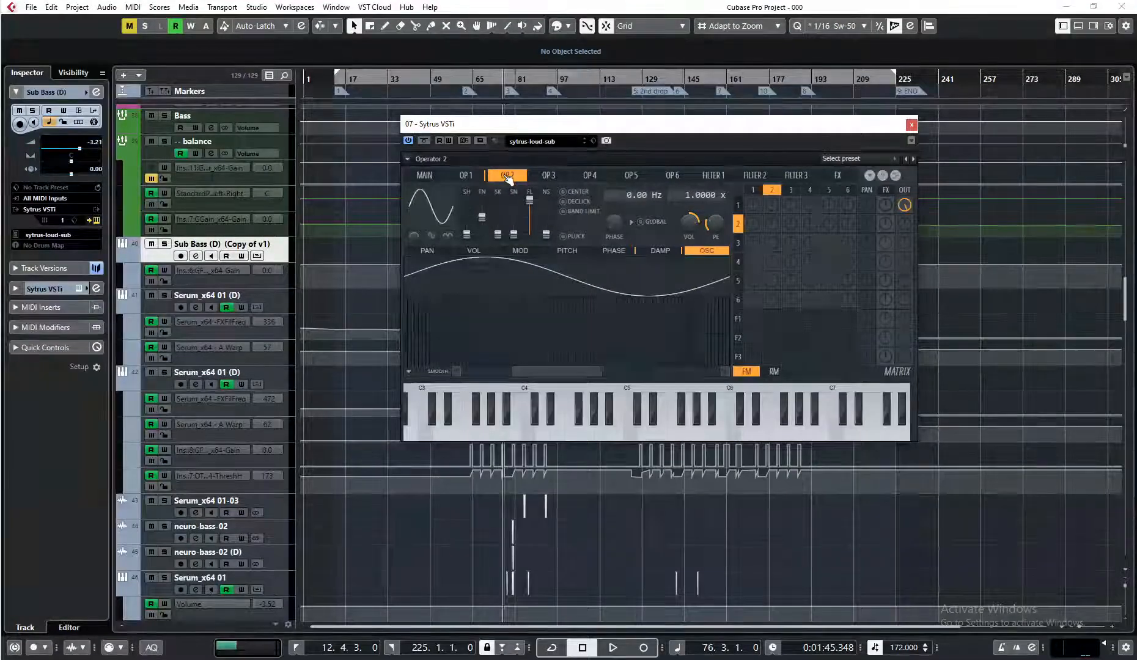
left_click(482, 178)
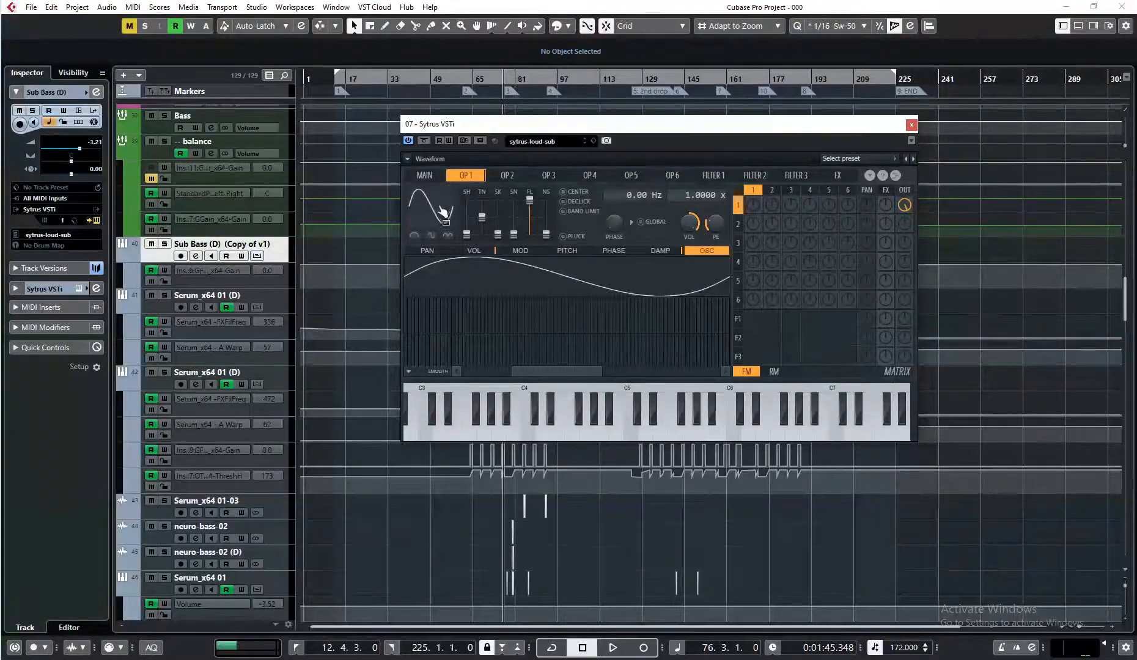
left_click_drag(630, 132, 572, 147)
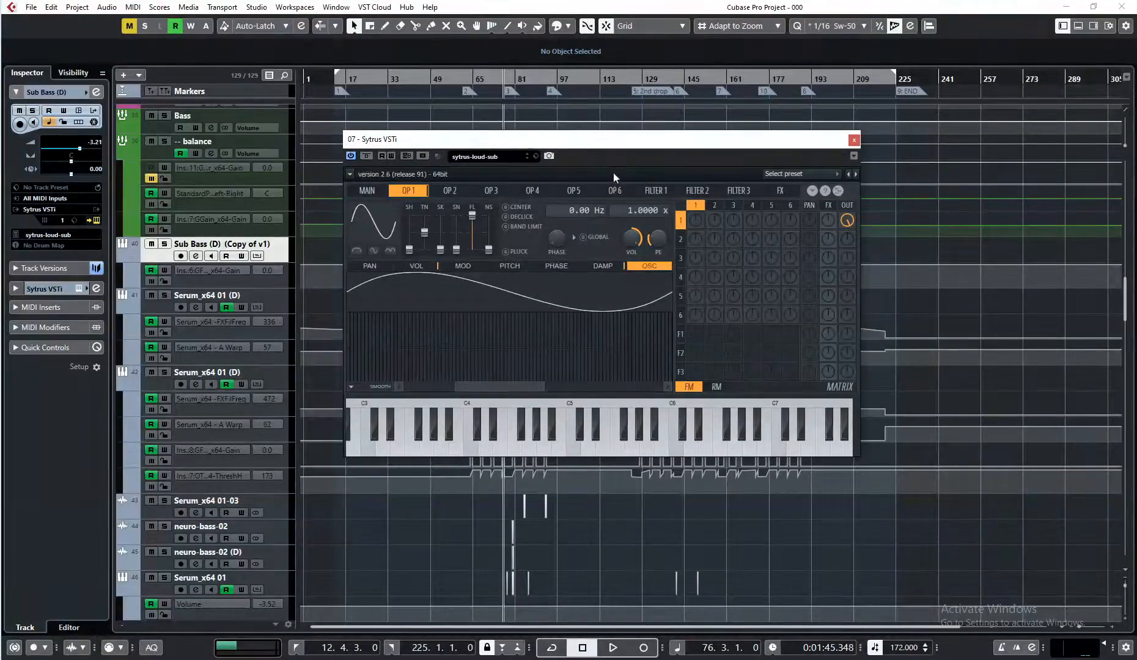
mouse_move(627, 147)
left_mouse_down()
mouse_move(646, 150)
mouse_move(636, 152)
left_mouse_up()
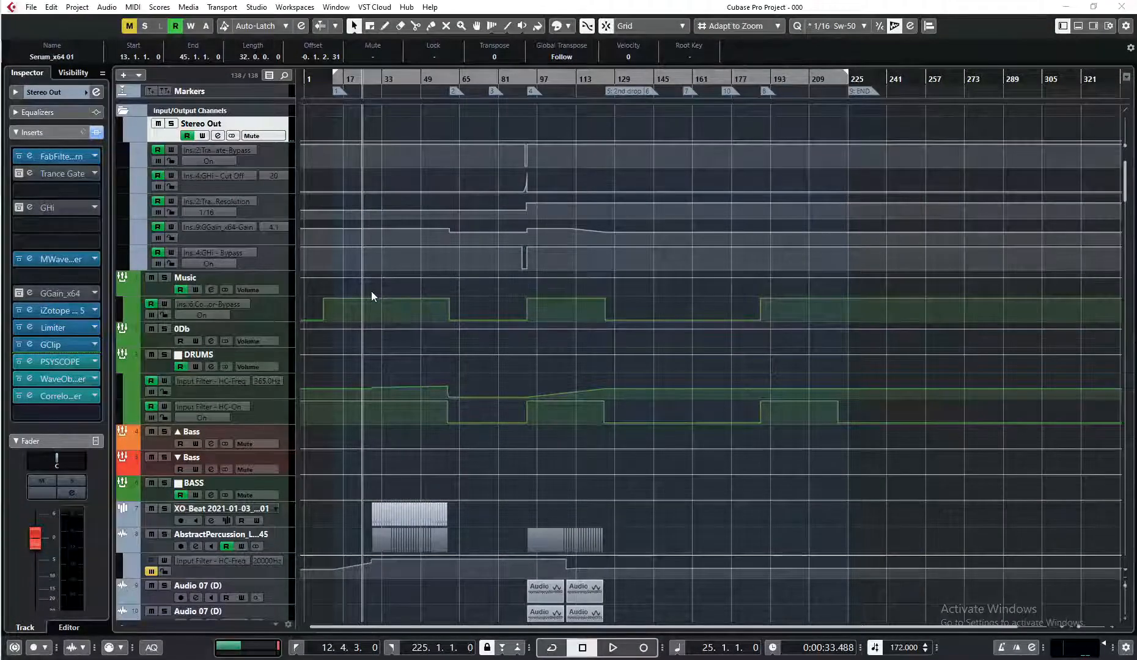
Move the playhead to bar 40 and view the harmonic exciter in the Stereo Out's iZotope Ozone 5 insert
left_click(399, 80)
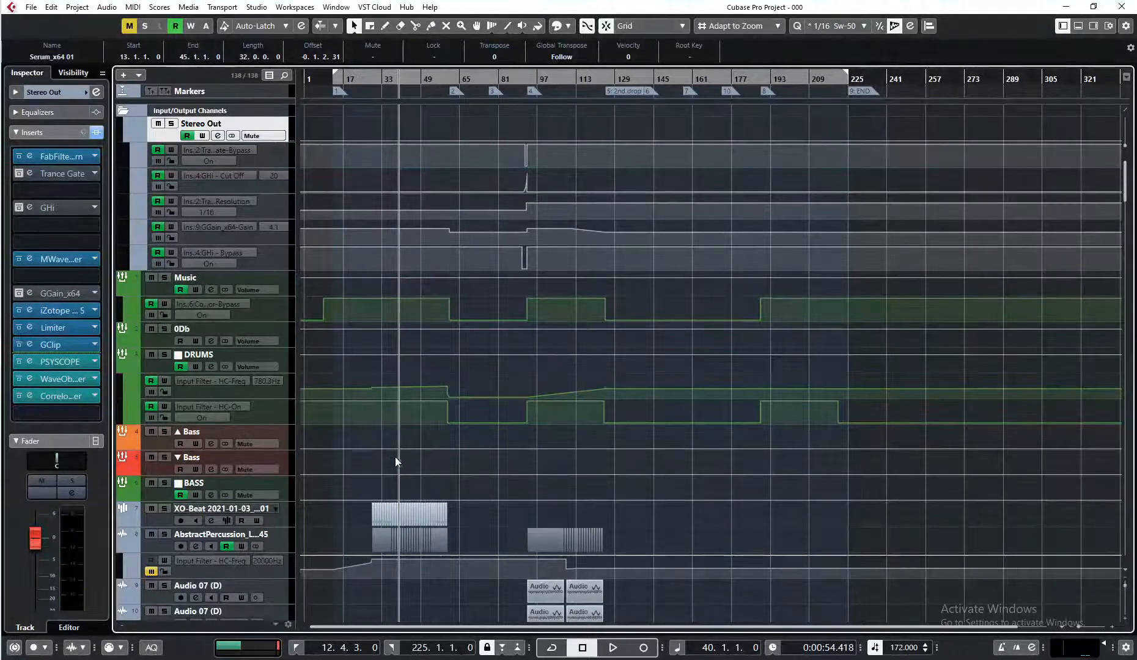
double_click(30, 313)
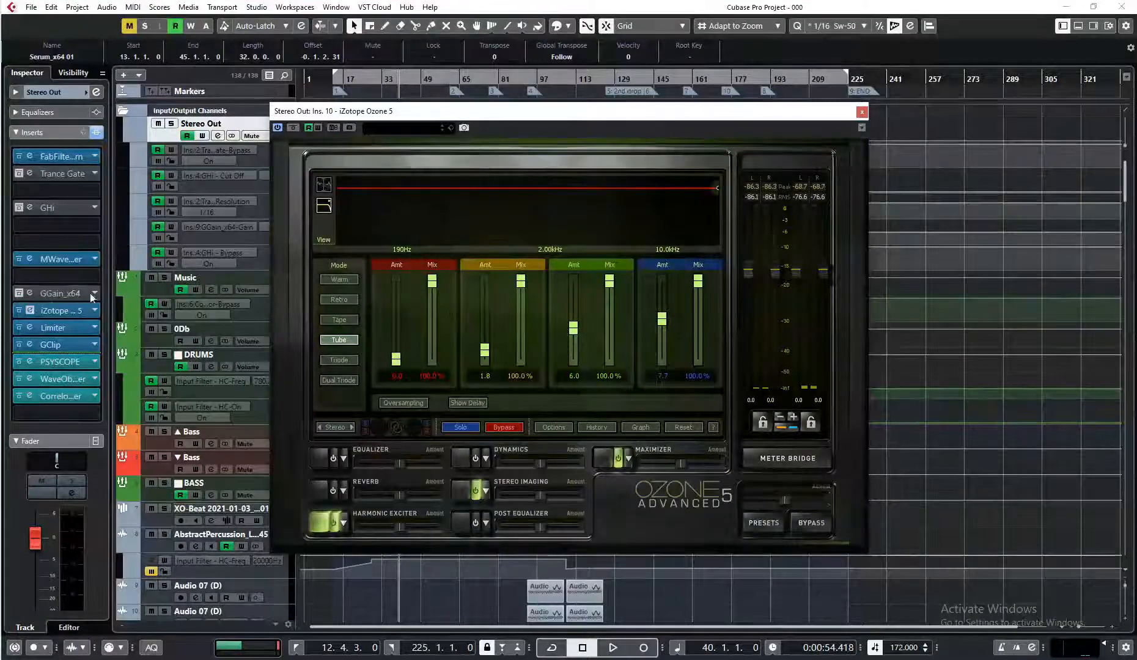
left_click(862, 112)
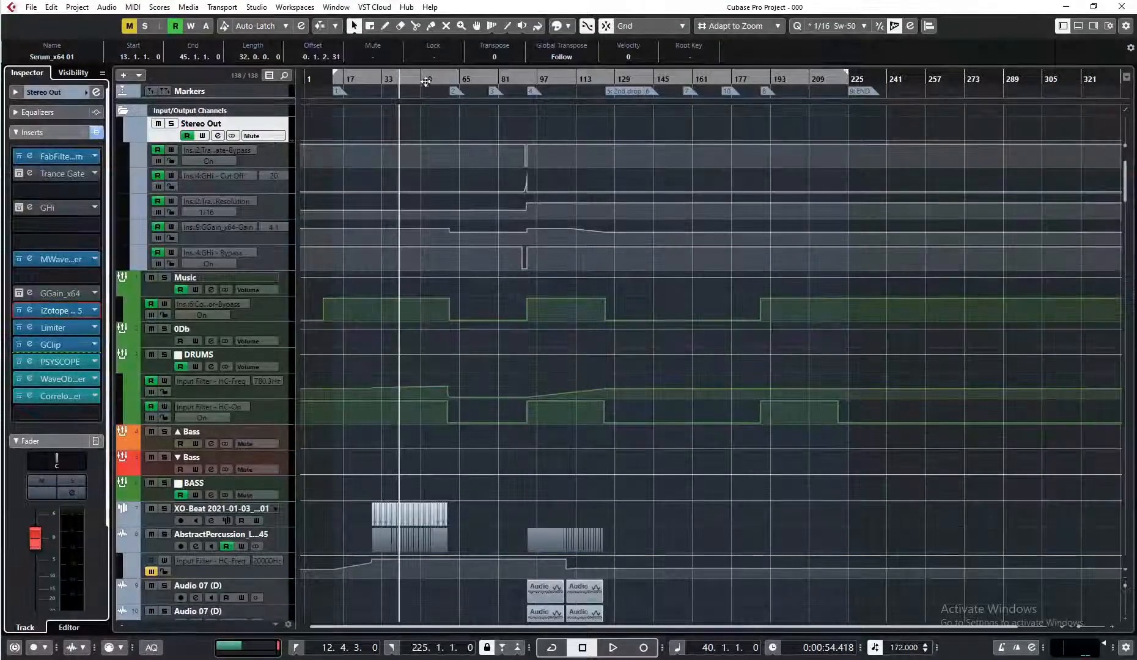
Play briefly from around bar 51 and inspect the Maximizer module in the Stereo Out's Ozone 5 insert
double_click(427, 81)
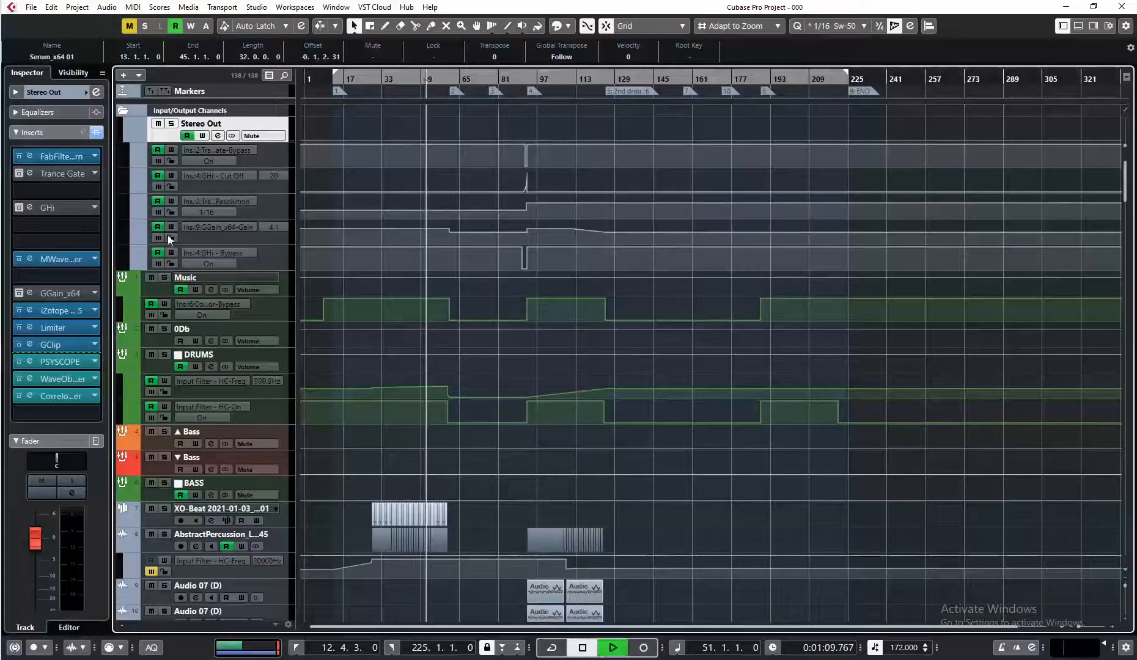
key("space")
left_click(28, 312)
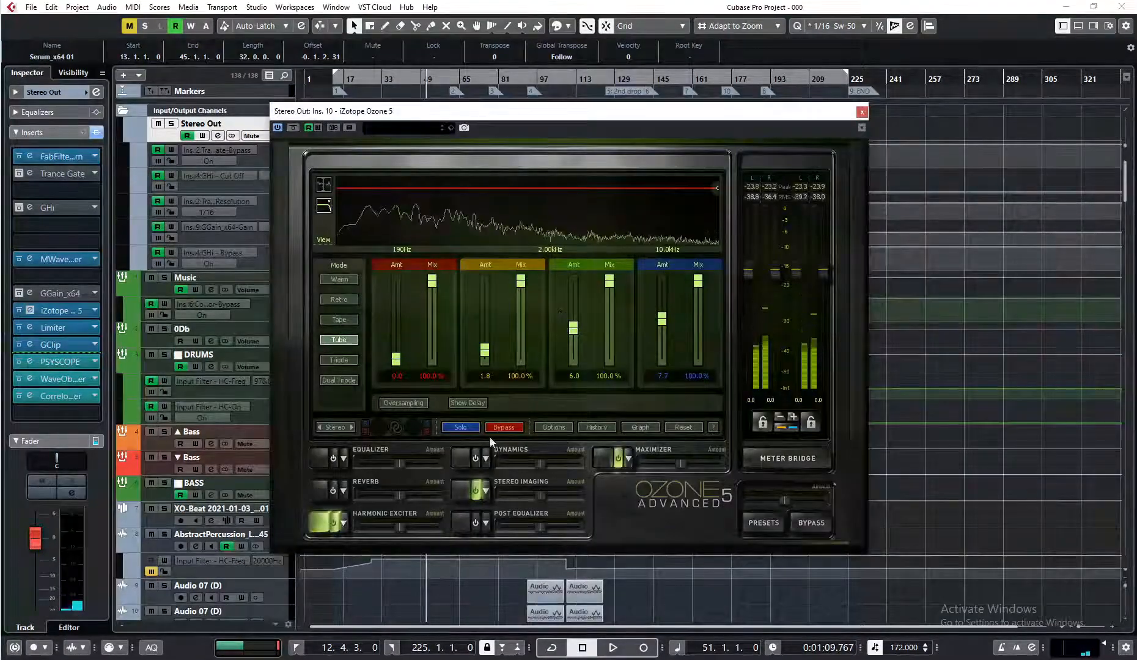
left_click(600, 459)
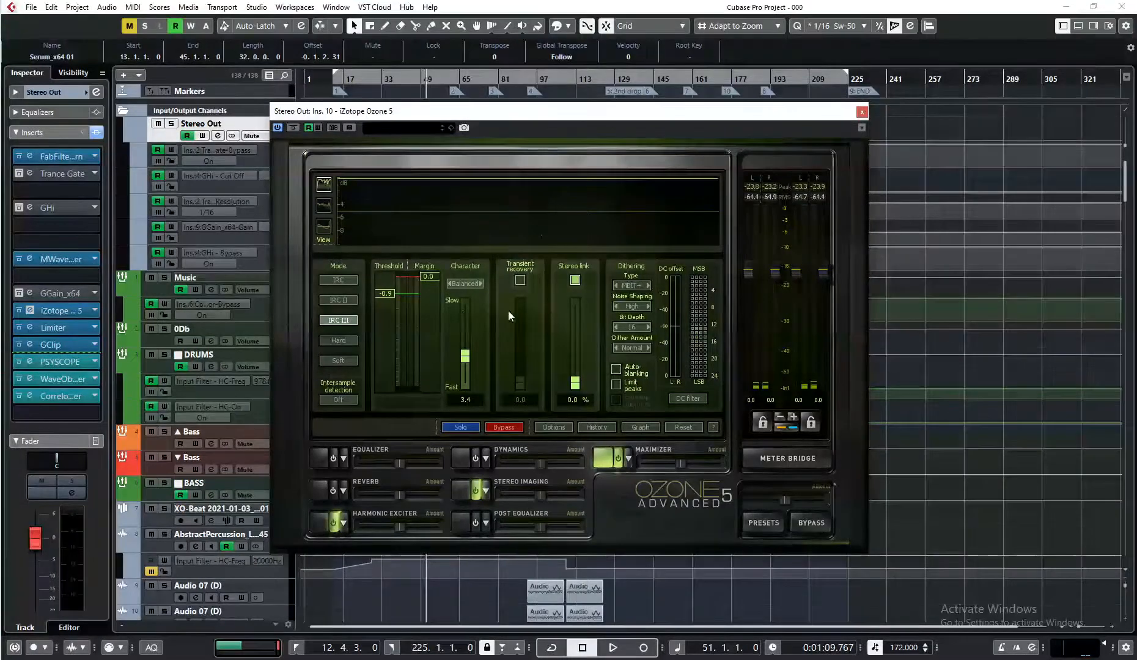
left_click(862, 112)
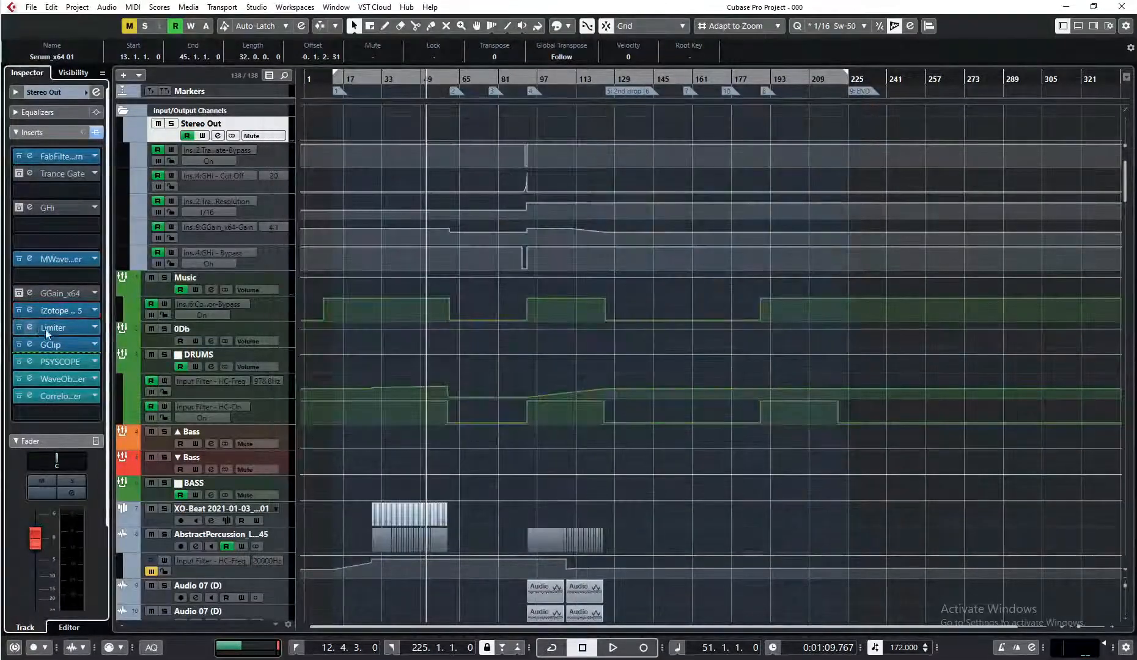
Set the input gain of the Stereo Out's Limiter to 1, close it, and open the GClip insert
left_click(30, 327)
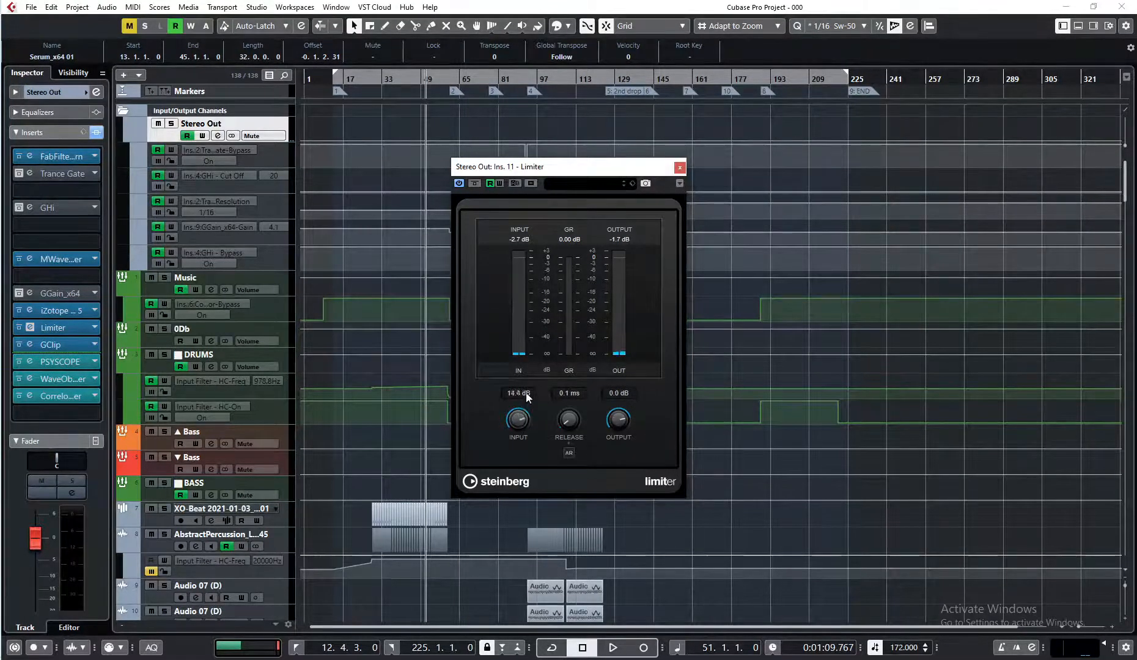
mouse_move(527, 396)
left_mouse_down()
mouse_move(526, 385)
mouse_move(521, 414)
left_mouse_up()
double_click(517, 394)
type("1")
left_click(680, 167)
left_click(29, 345)
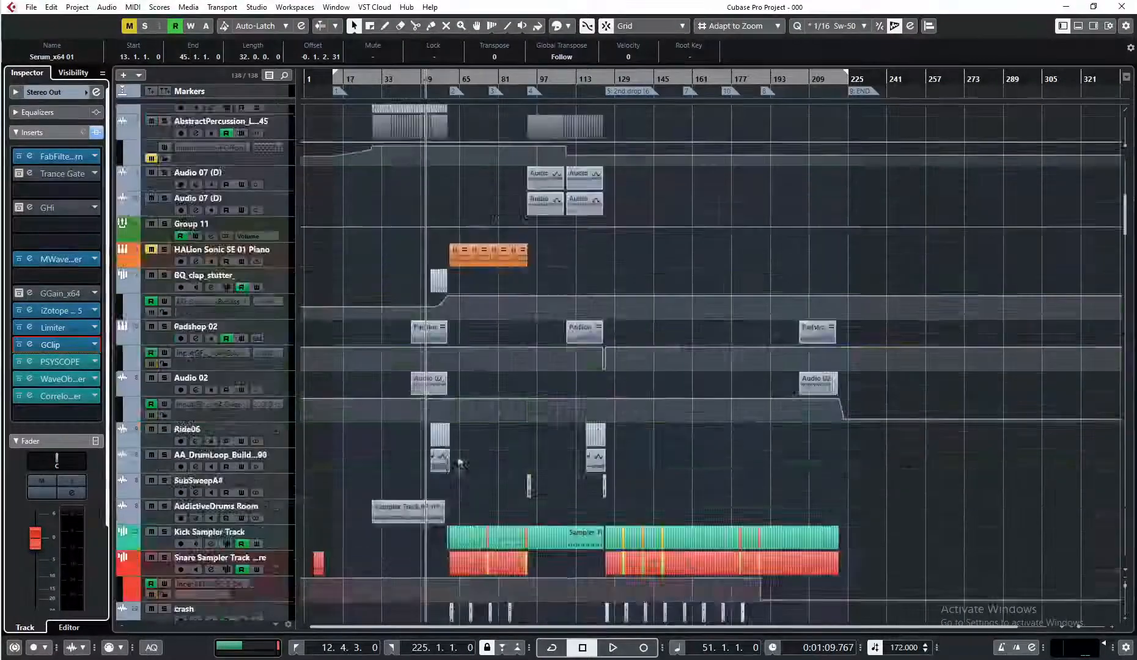
Open the muted mix-8.12 event near bar 61, examine its waveform up close, and close the Sample Editor
scroll(459, 463, "down", 20)
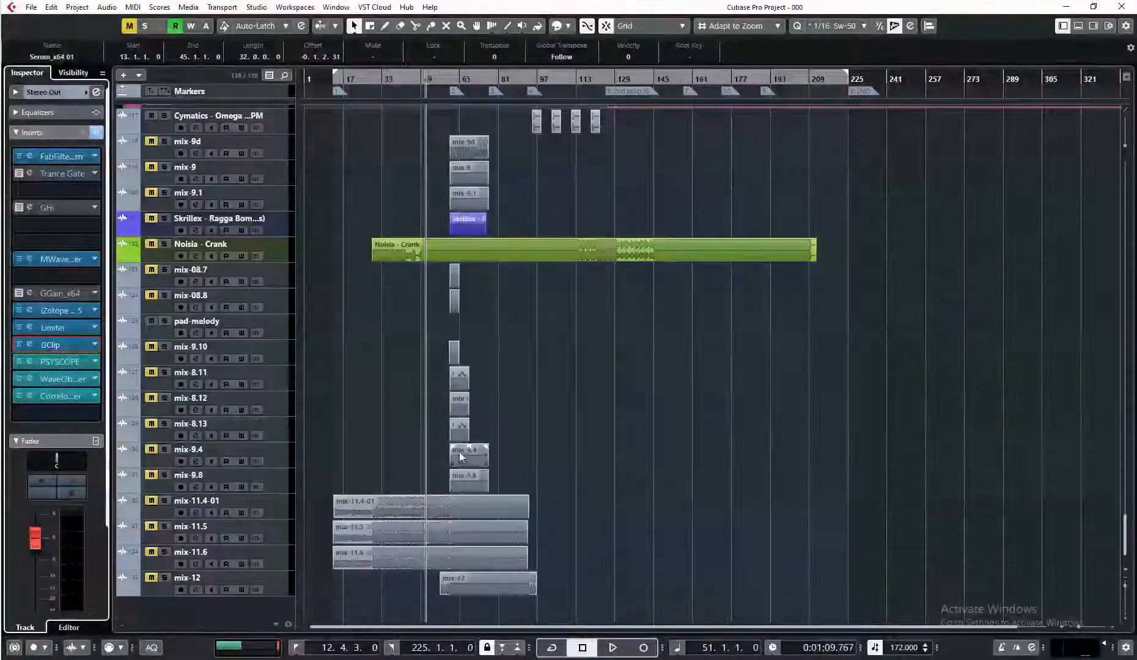
double_click(459, 404)
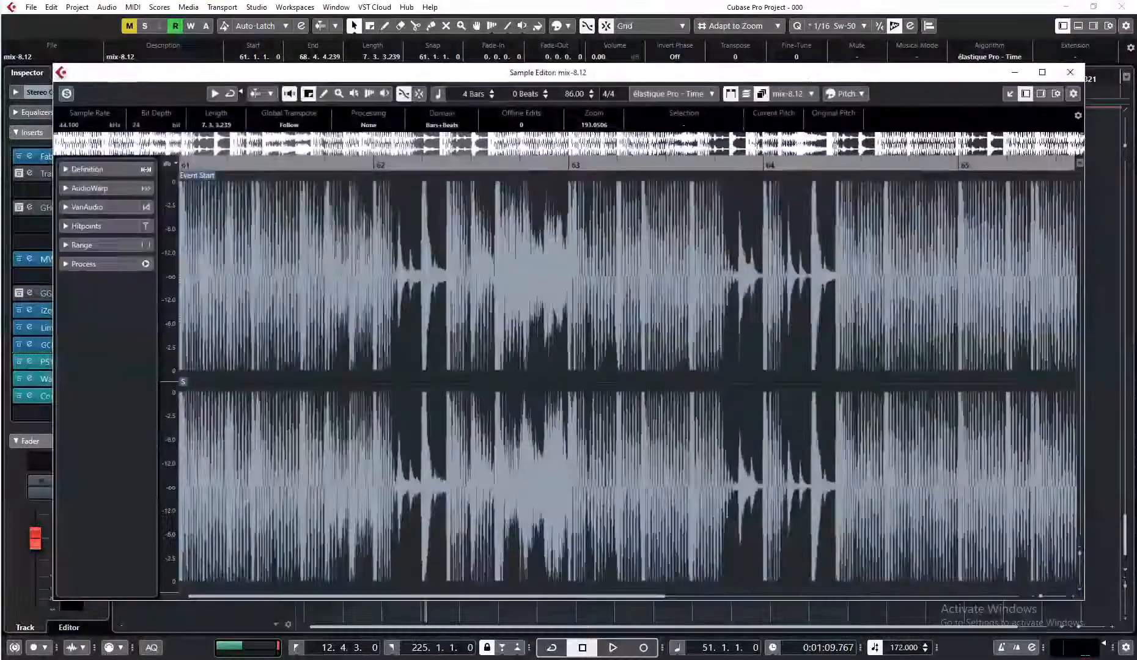
left_click_drag(424, 165, 424, 269)
key("Escape")
Open the mix-8.13 event, examine the waveform peaks at bar 62 down to individual cycles, and close the Sample Editor
double_click(460, 431)
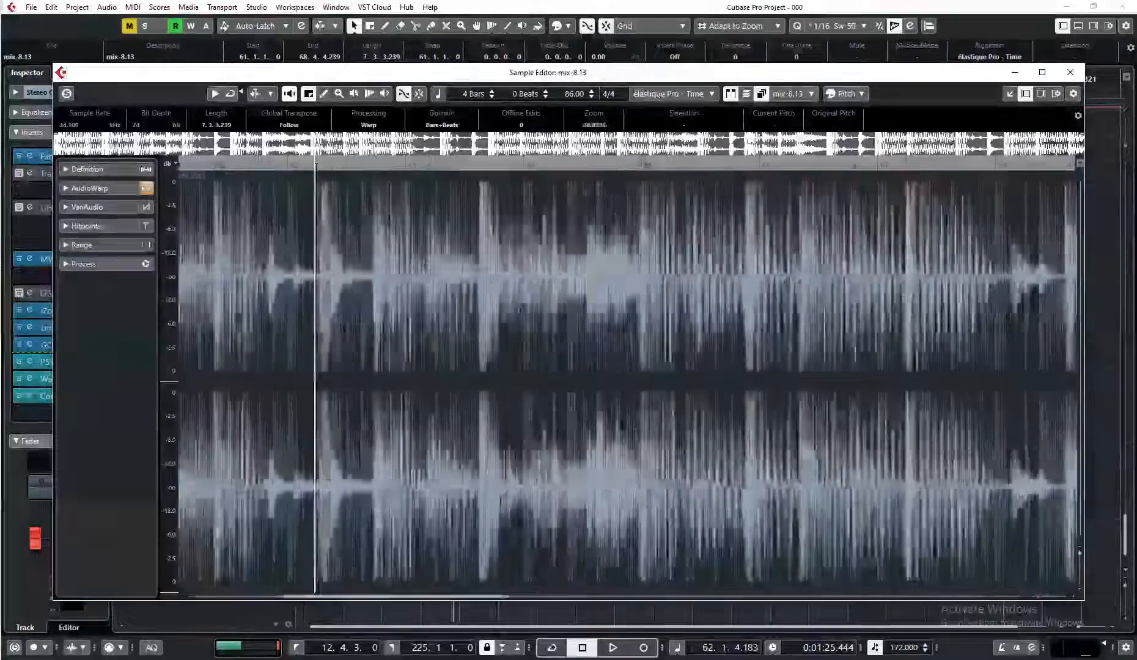
left_click_drag(316, 196, 317, 306)
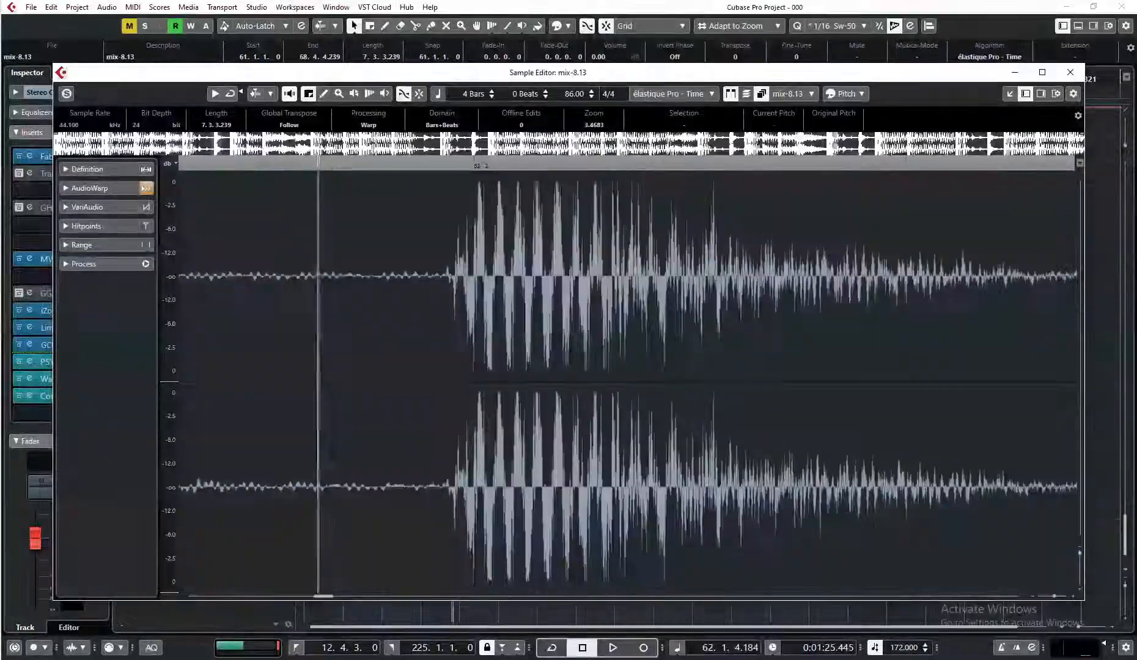
left_click_drag(482, 164, 483, 306)
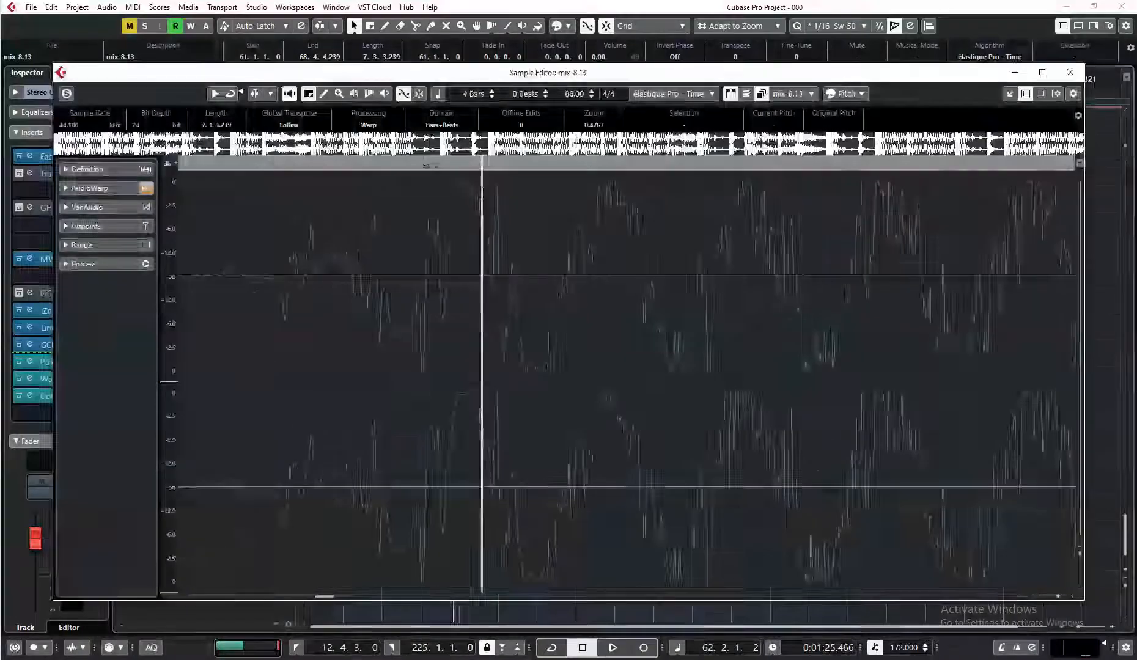
key("Escape")
Open the mix-8.11 event, select a single flattened waveform peak near bar 64 for inspection, and close the Sample Editor
double_click(457, 380)
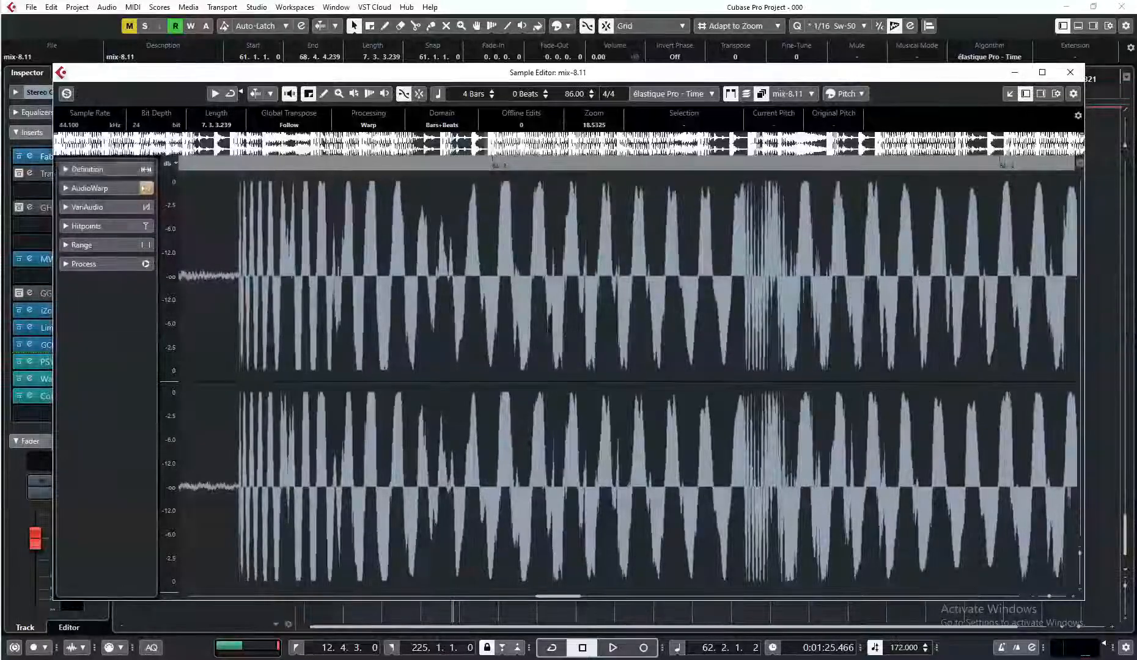
left_click_drag(262, 165, 270, 245)
left_click_drag(447, 167, 447, 226)
left_click_drag(354, 282, 542, 282)
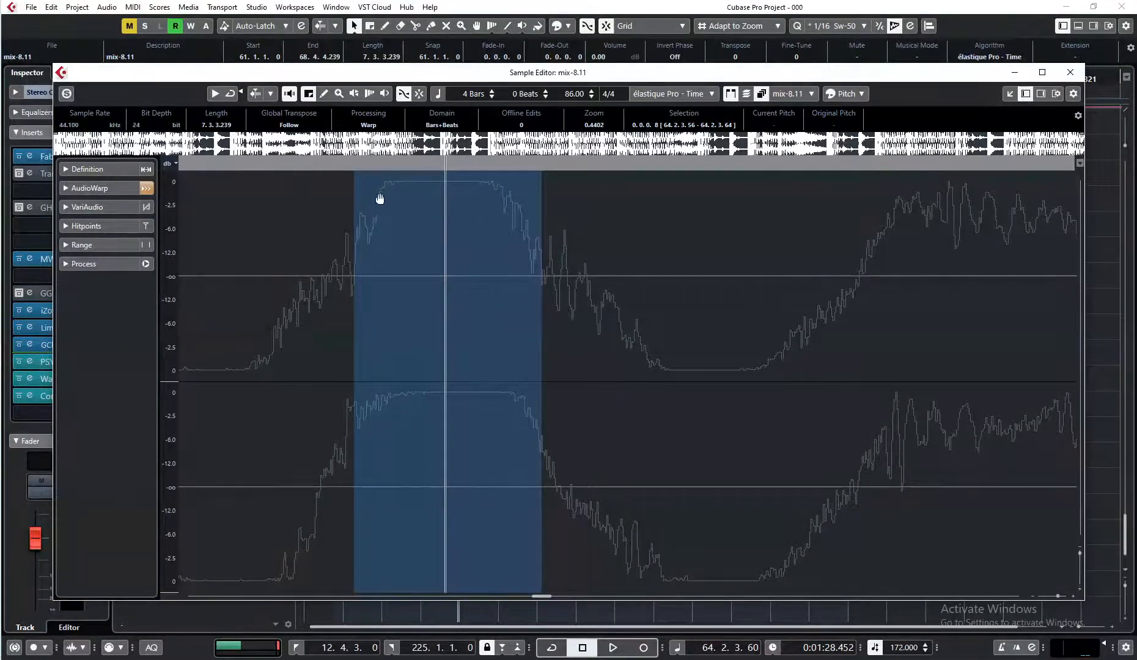
key("Escape")
Lower the softness of the Stereo Out's GClip to 0 %, raise it to 24 %, and close the plug-in
scroll(514, 388, "up", 10)
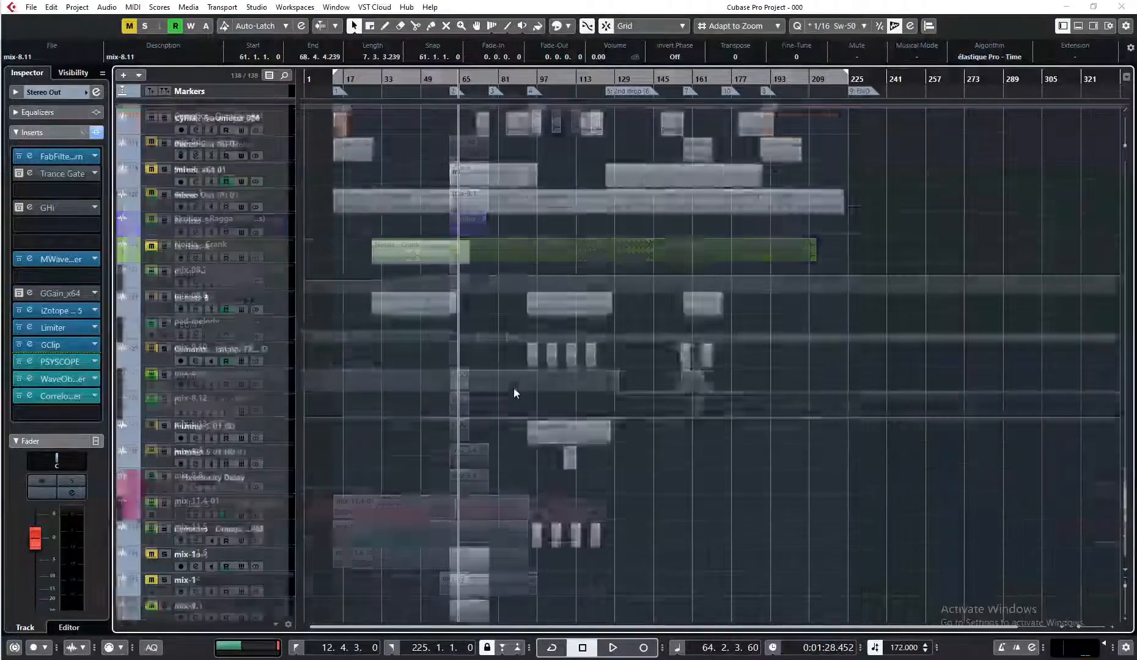
scroll(514, 384, "up", 15)
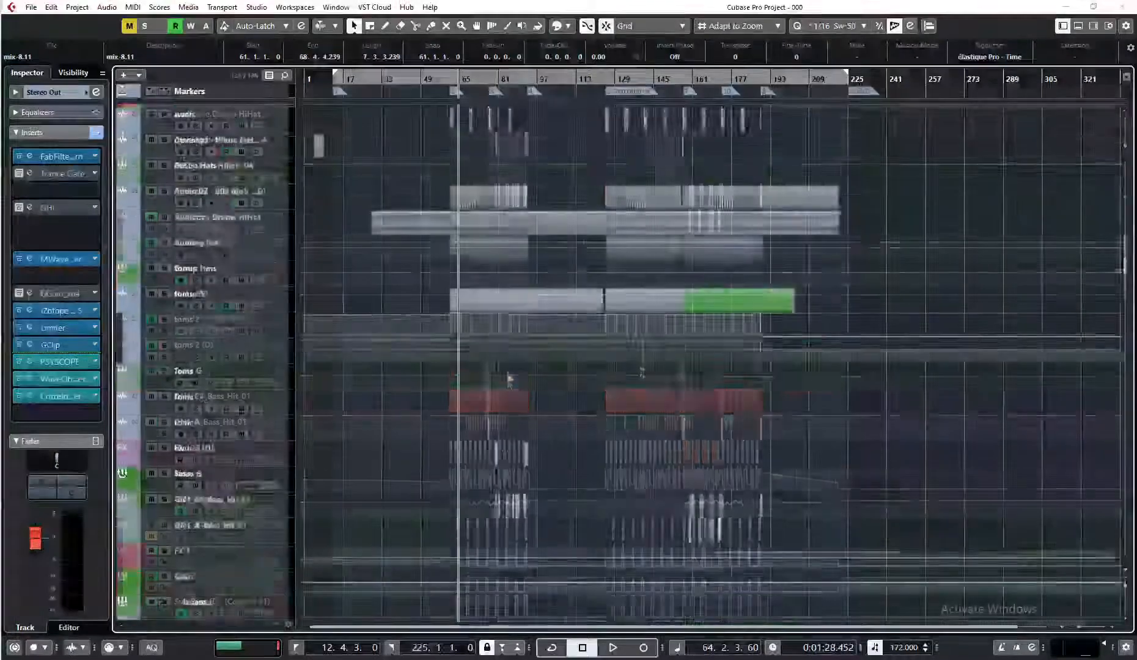
scroll(504, 375, "up", 3)
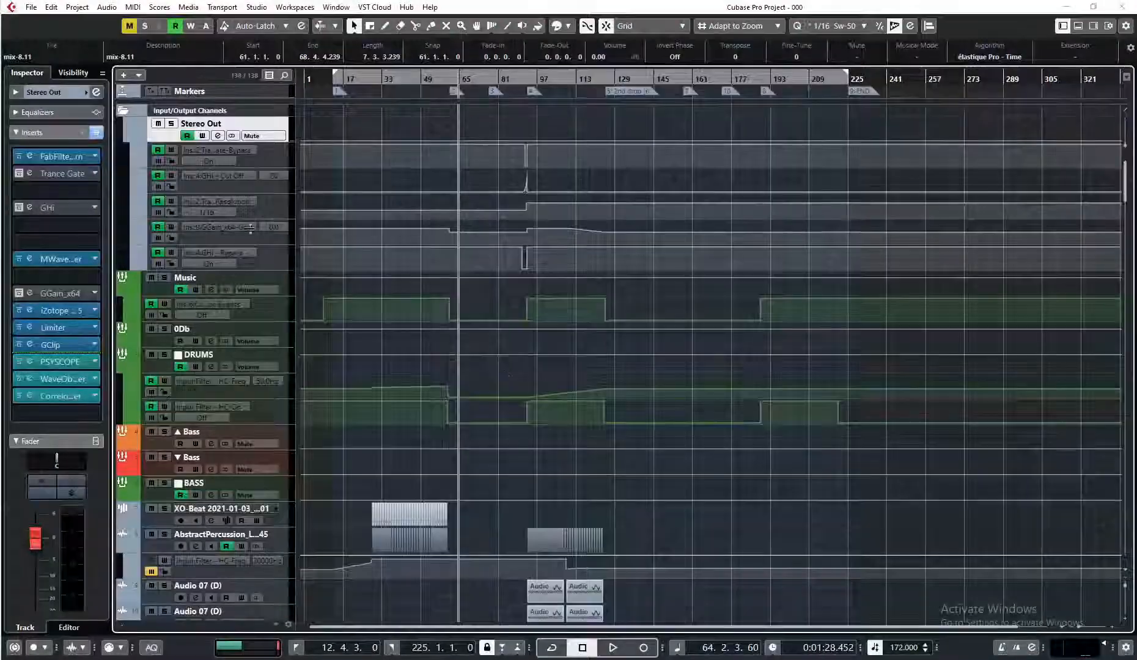
left_click(29, 344)
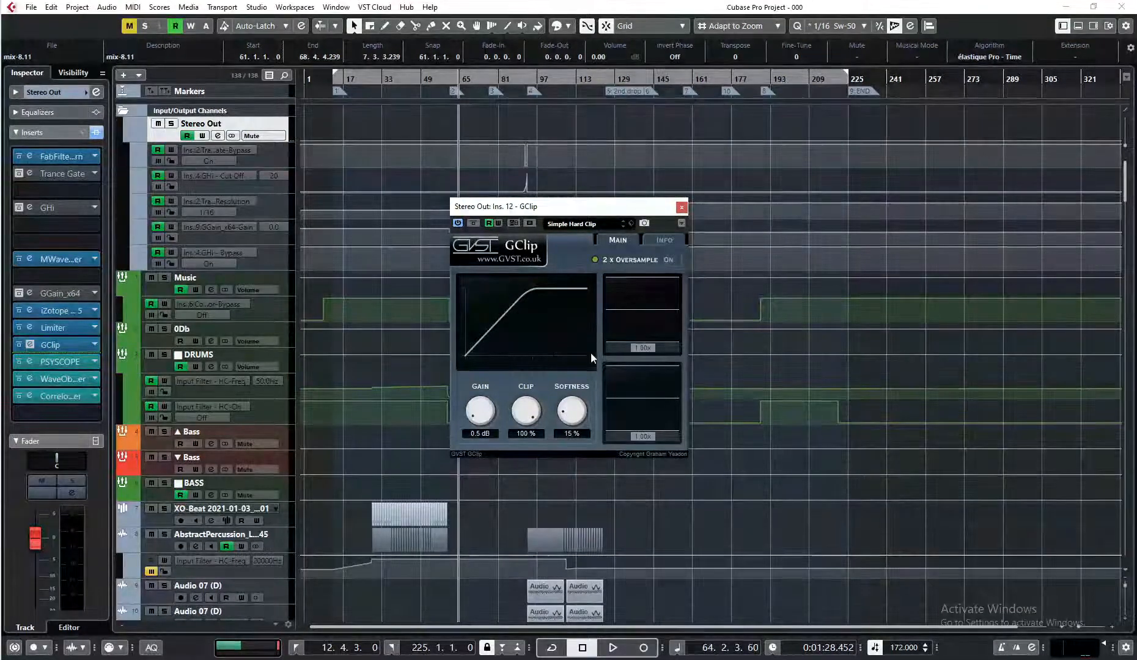
left_click_drag(578, 411, 578, 422)
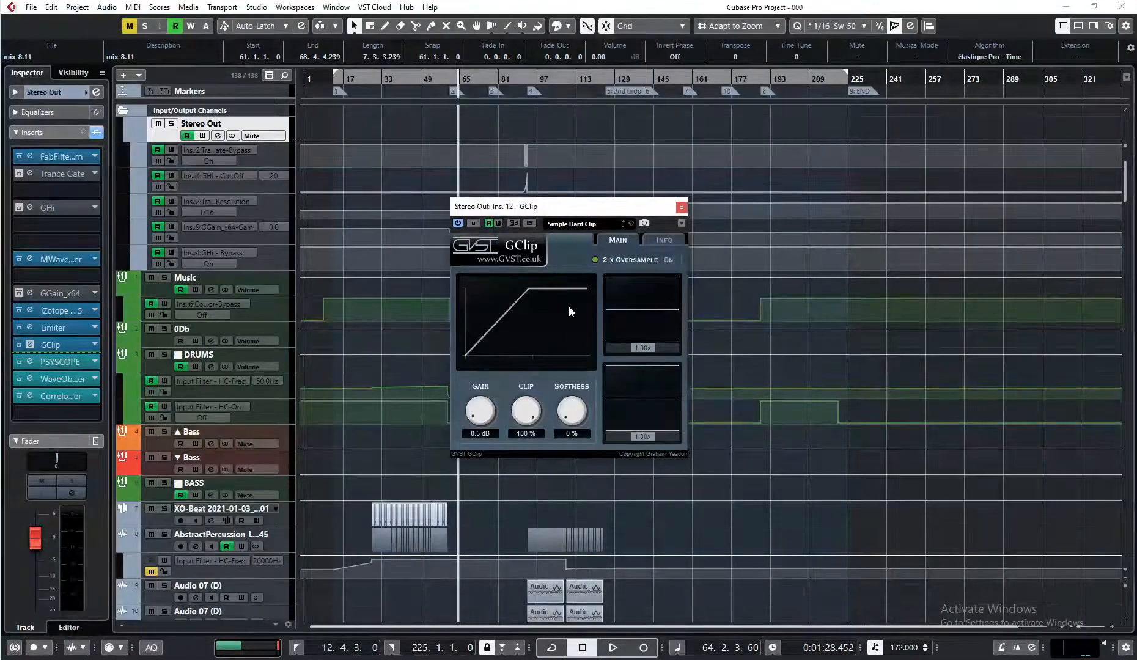
left_click_drag(568, 412, 573, 401)
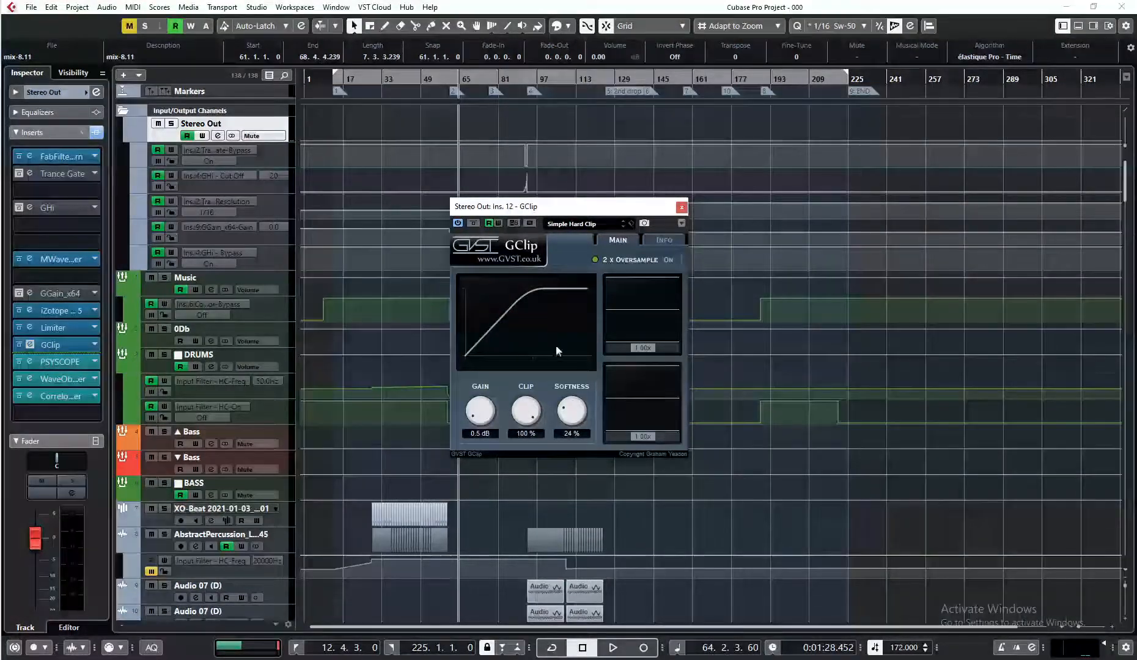
left_click(682, 208)
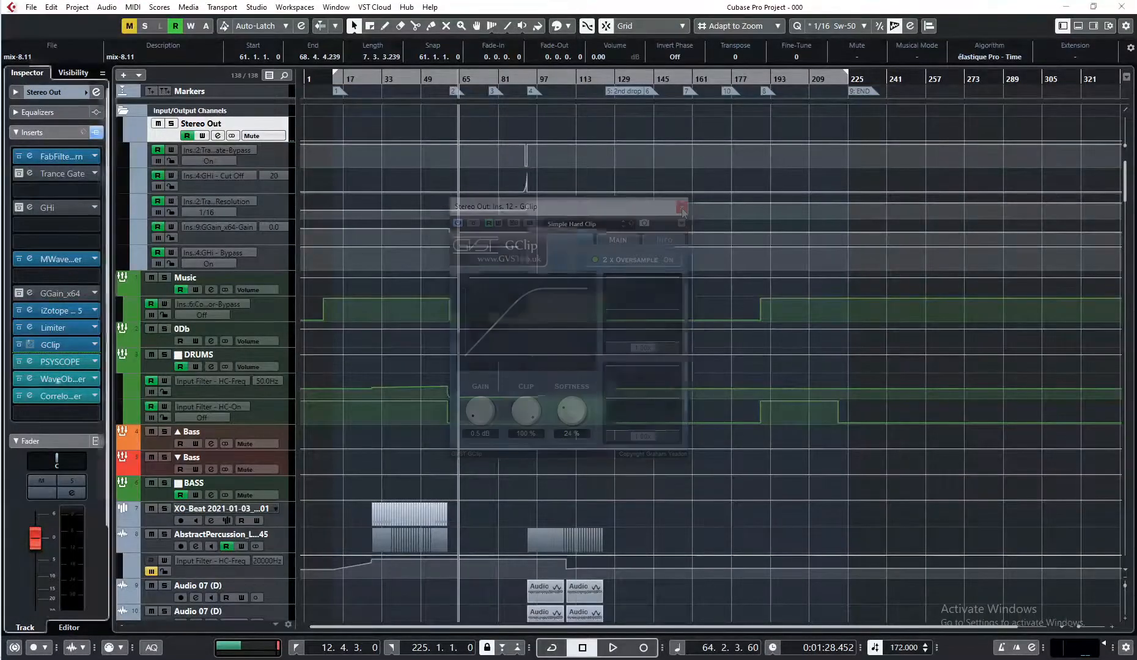
View the Stereo Out's PSYSCOPE, Correlometer and WaveObserver metering inserts one by one, closing each
left_click(29, 362)
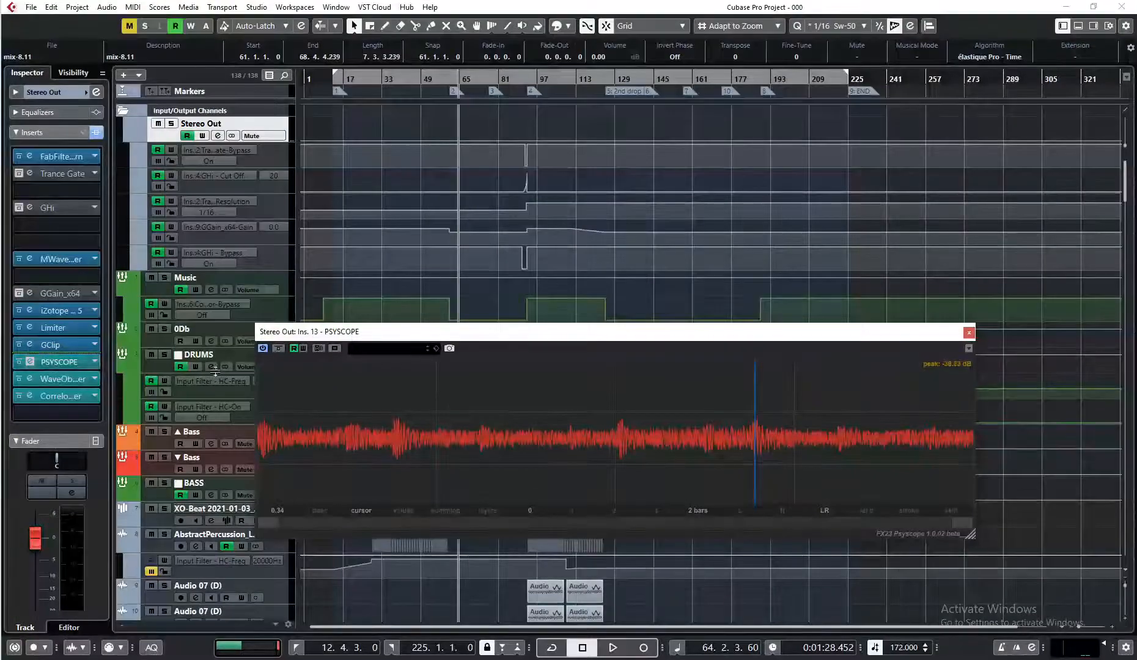
left_click(969, 333)
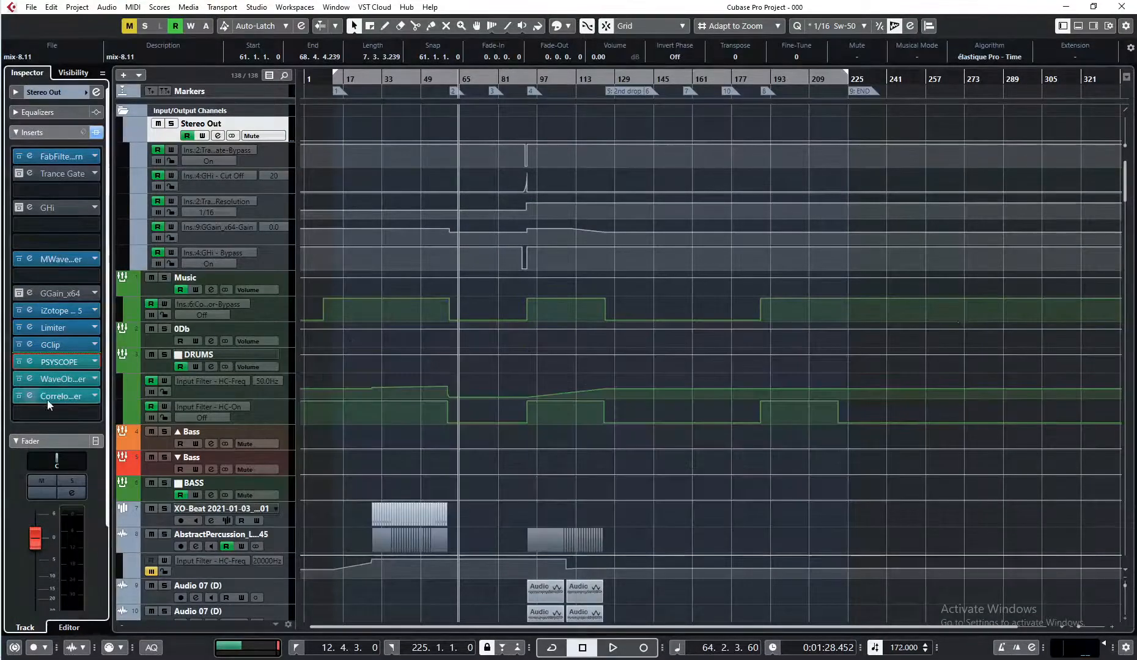
left_click(31, 396)
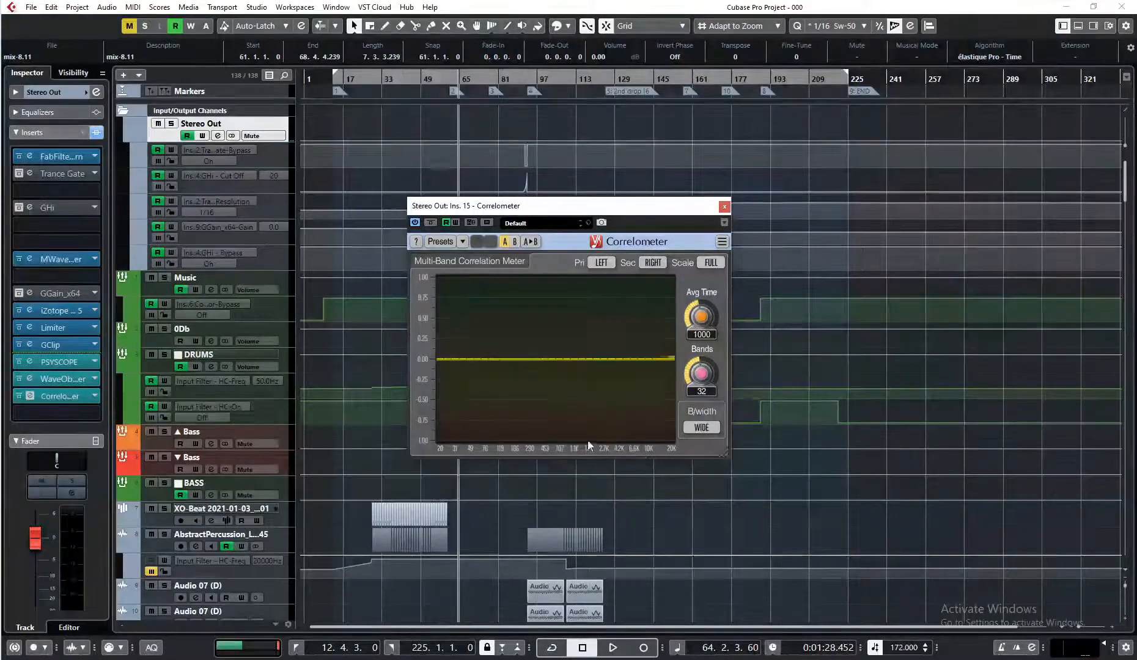
left_click(724, 207)
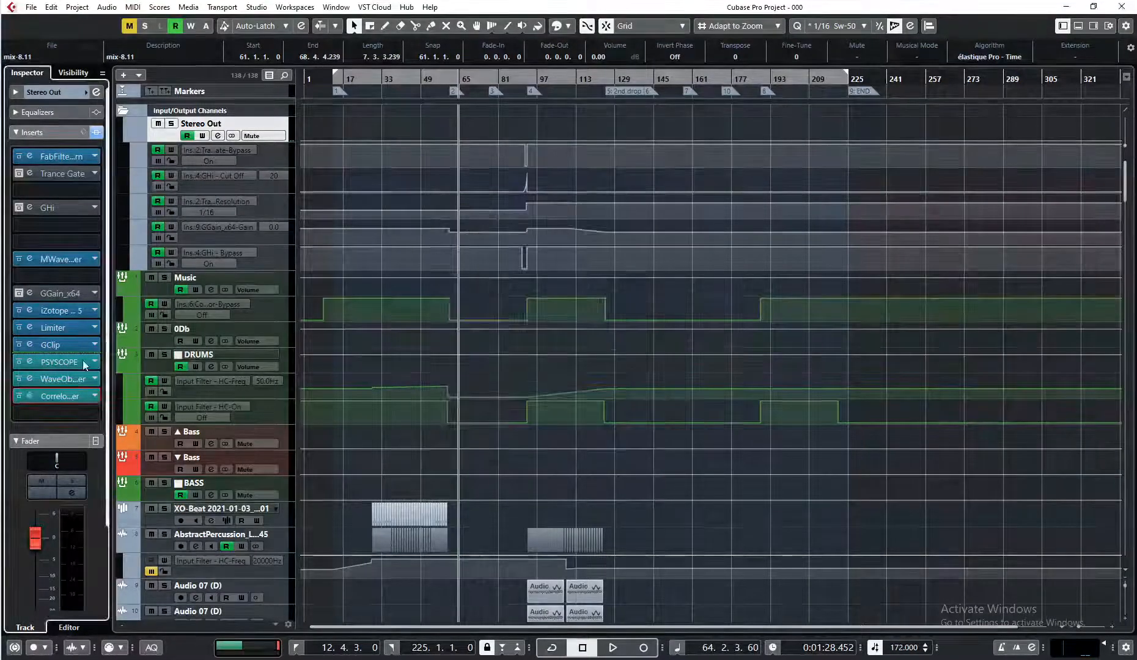
left_click(30, 379)
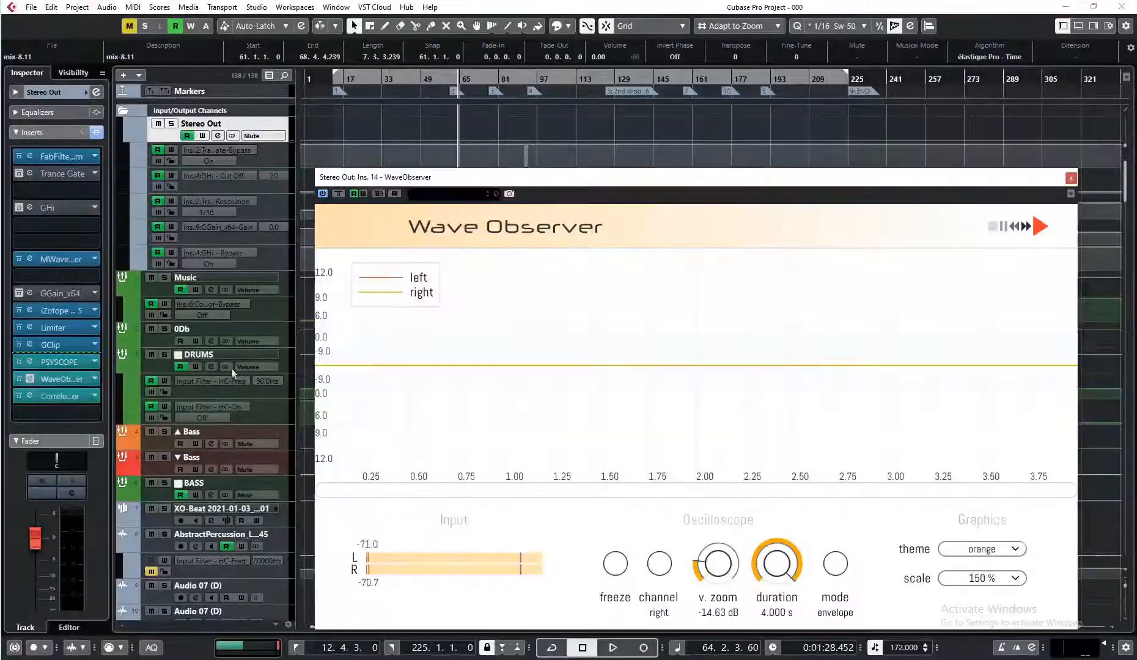
left_click(1070, 178)
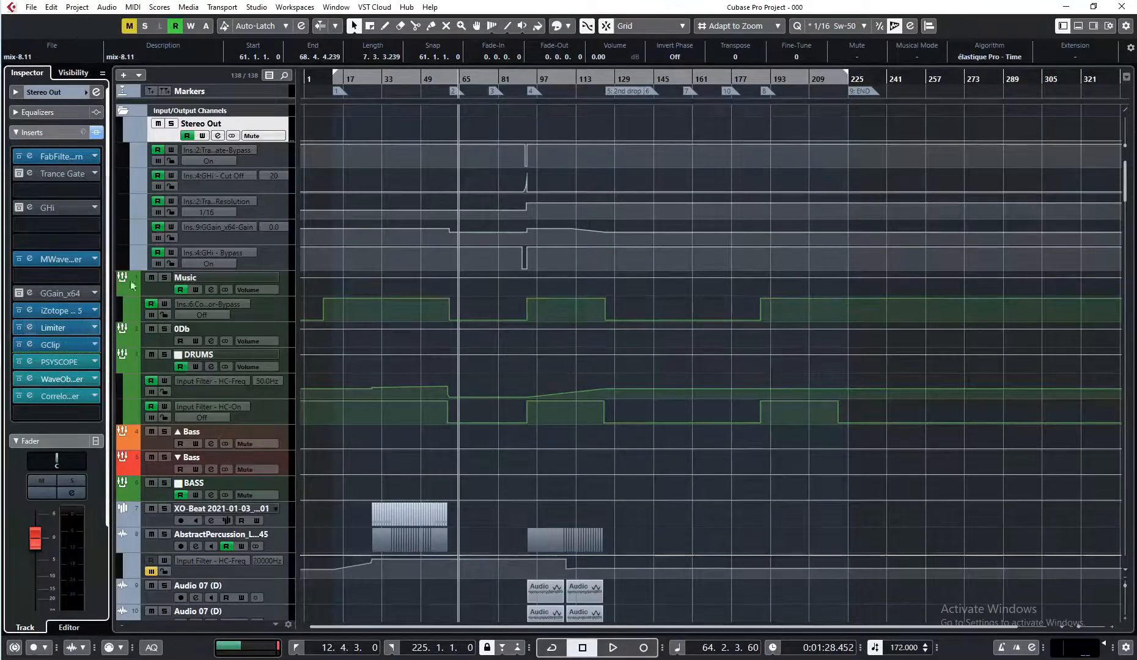
Open the Stereo Out's FabFilter Saturn, add Quadrafuzz v2 in insert slot 3, and arrange both plug-in windows side by side
left_click(30, 156)
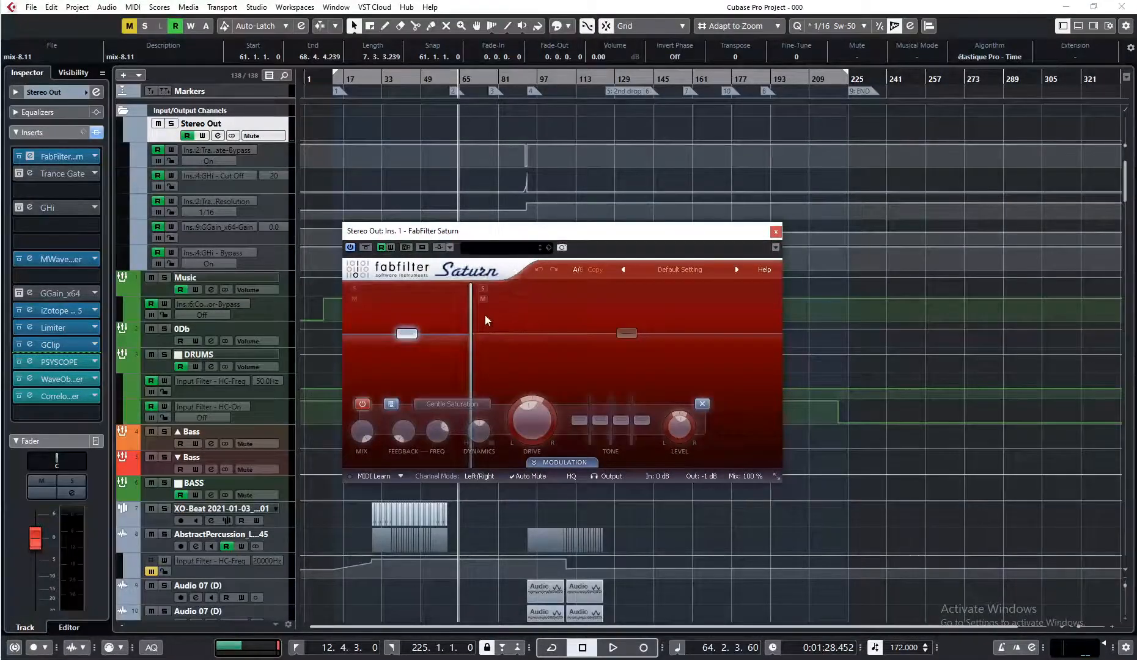
mouse_move(474, 314)
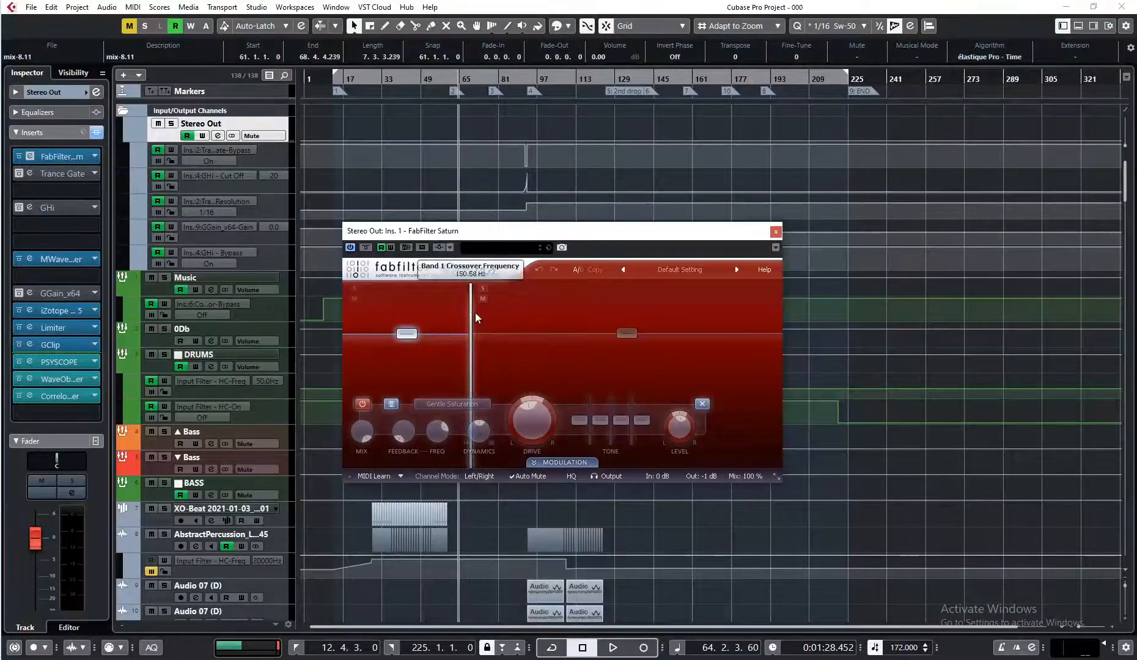
left_click(68, 189)
type("qua")
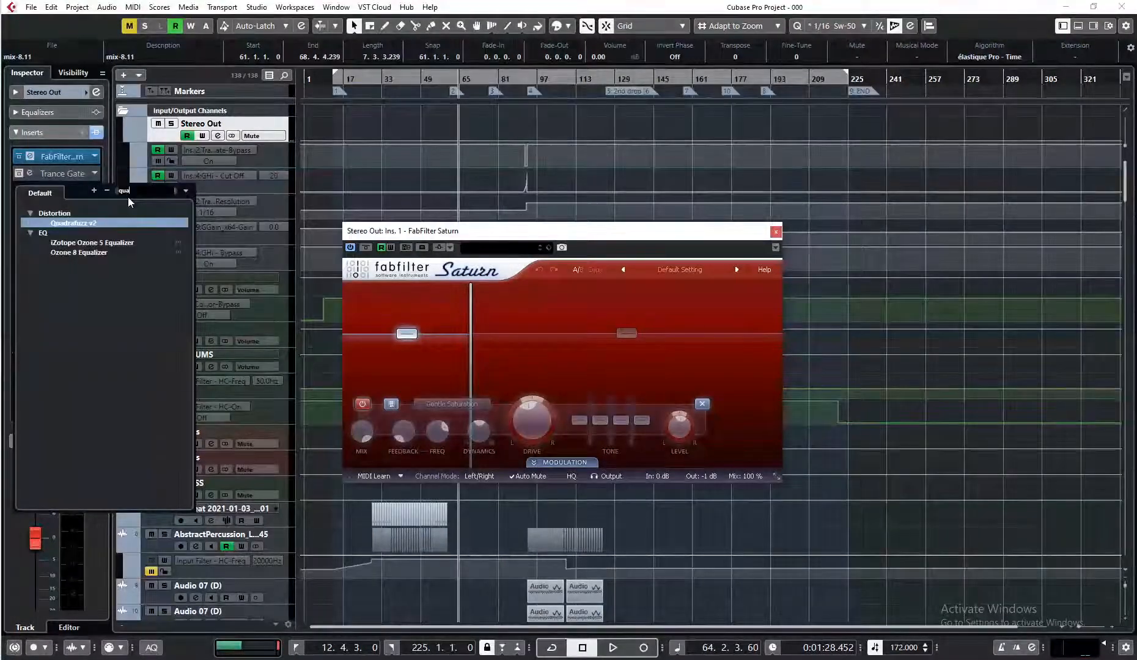
left_click(97, 225)
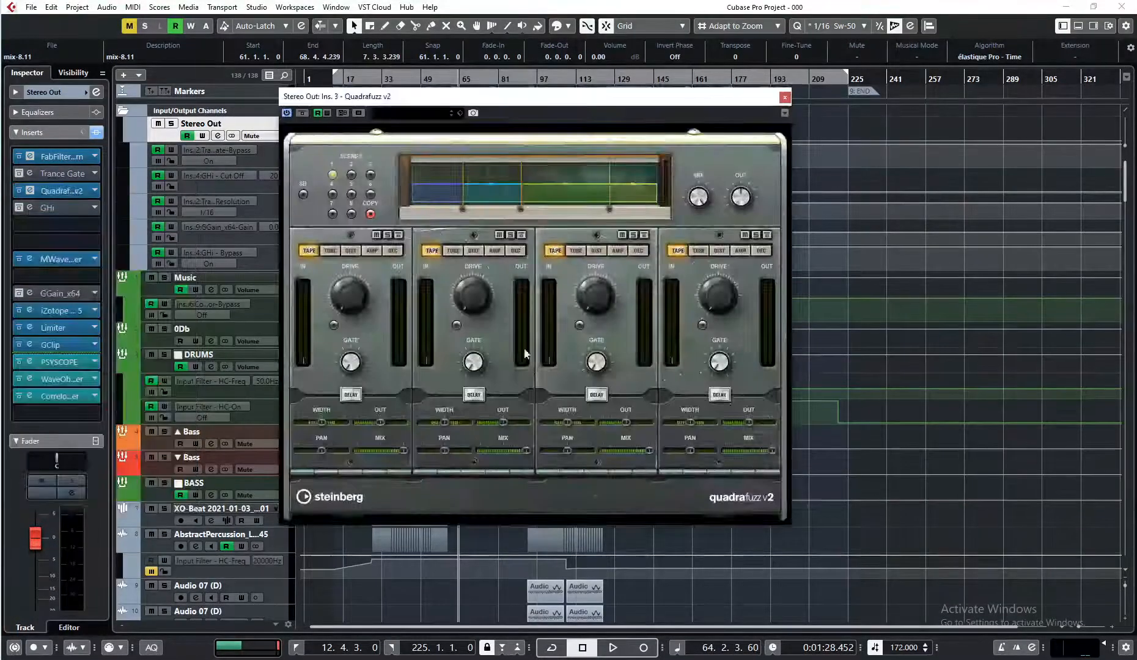
left_click_drag(561, 112, 943, 196)
left_click_drag(428, 230, 218, 213)
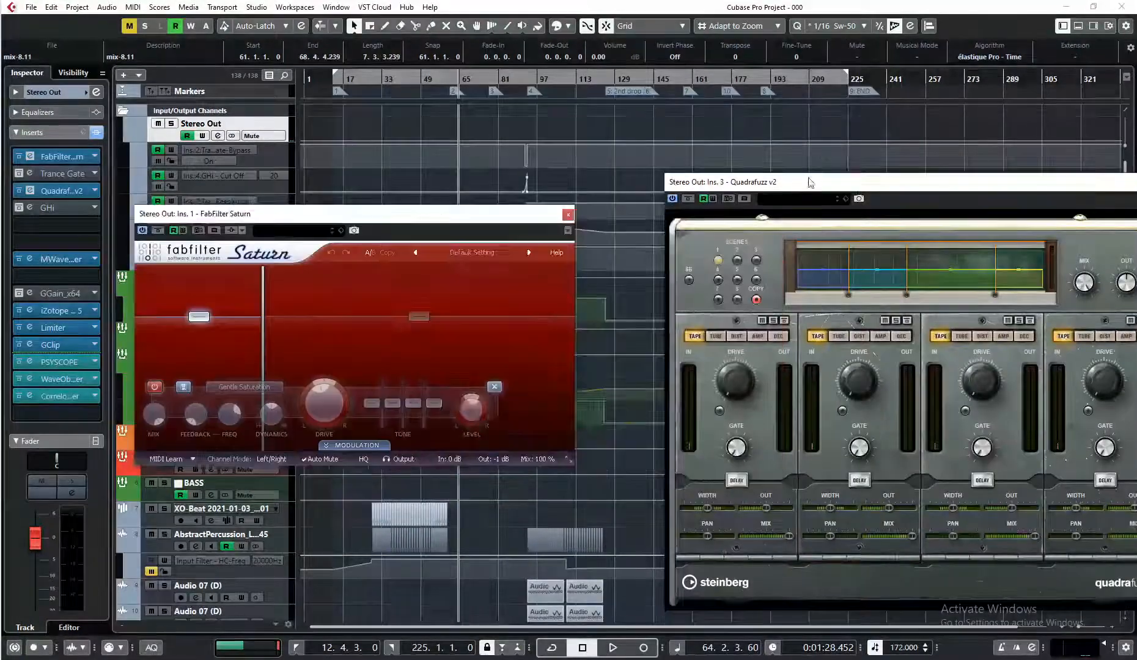
left_click_drag(821, 183, 738, 126)
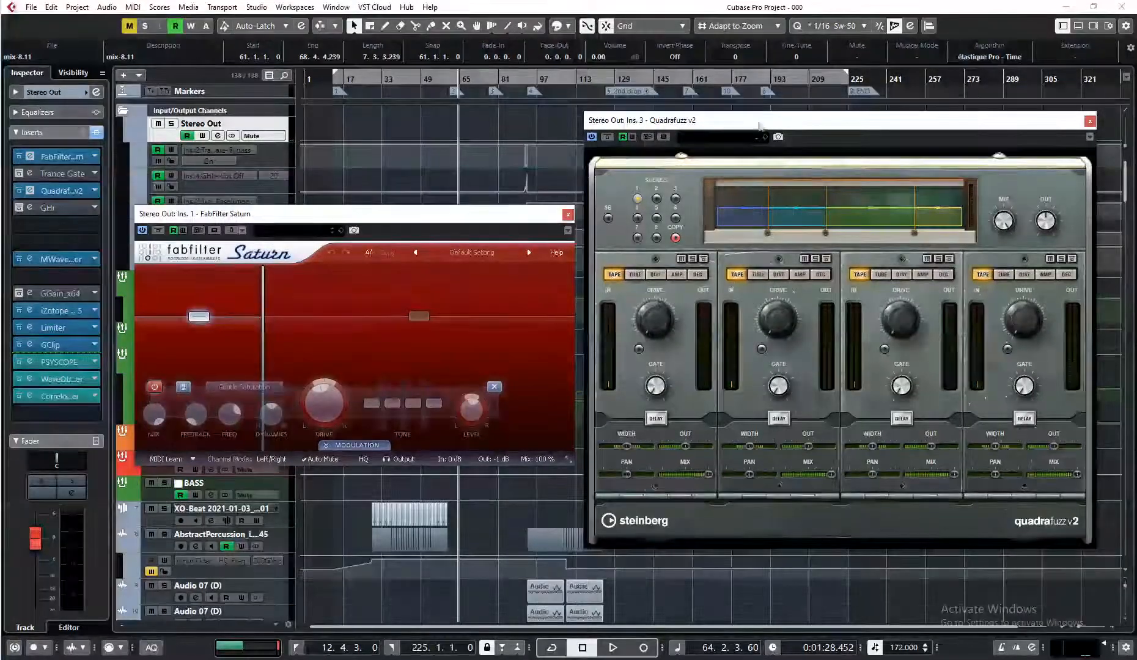
Move Quadrafuzz's crossover between bands 2 and 3 close to the upper end of the spectrum, disable bands 3 and 4, and close it
left_click(609, 218)
left_click(608, 219)
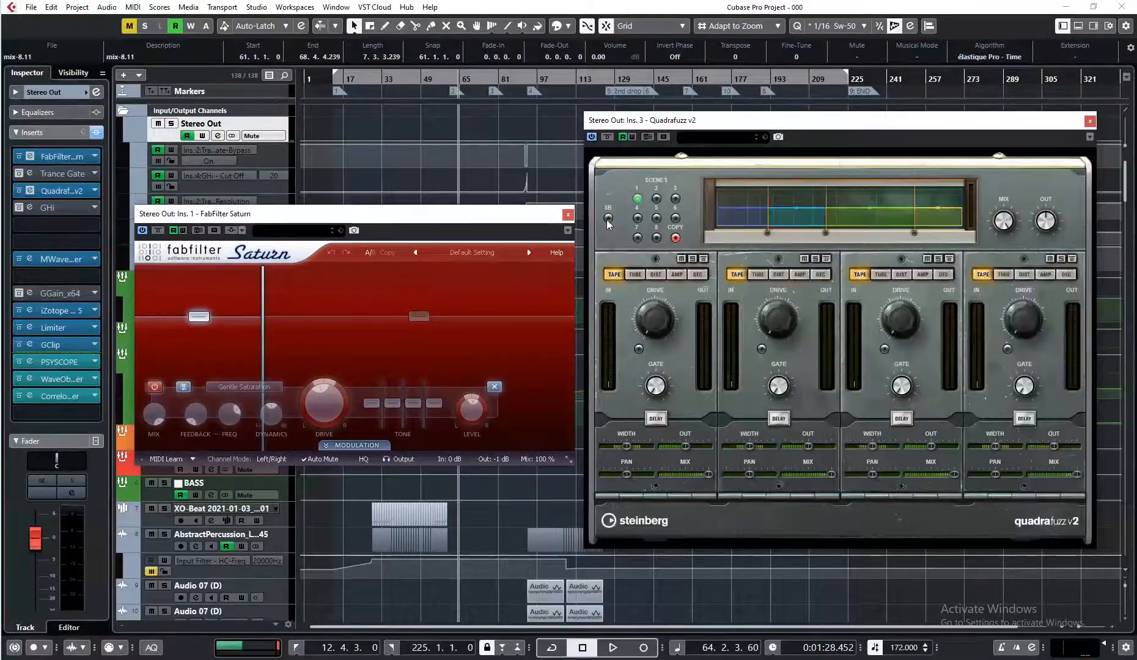
left_click_drag(826, 205, 971, 202)
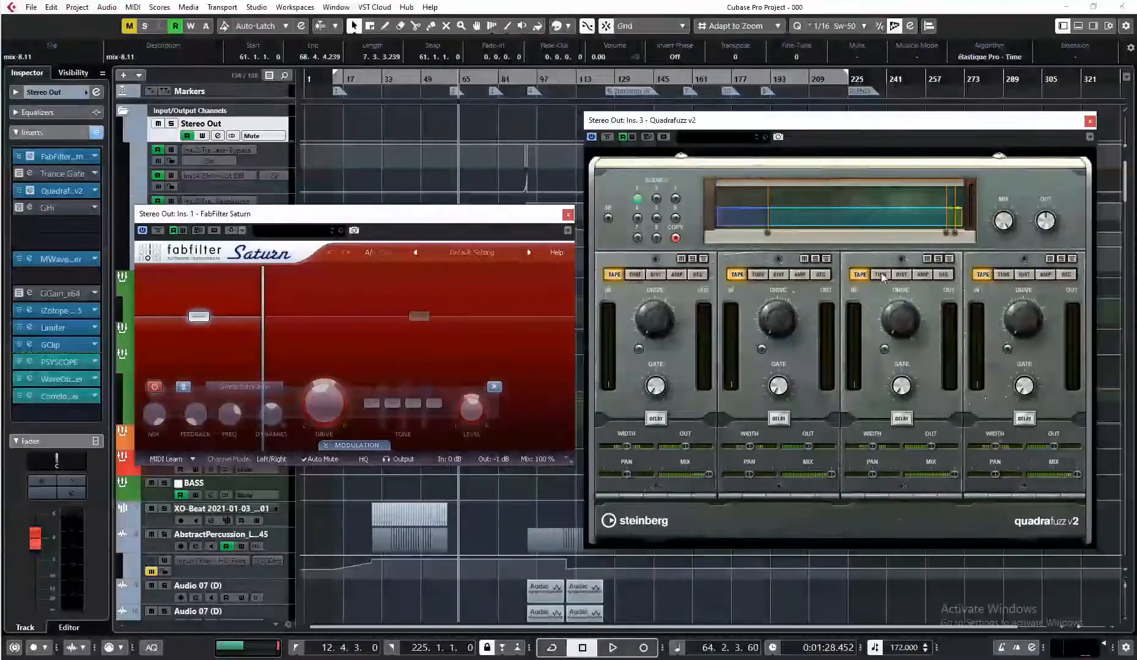
left_click(950, 259)
left_click(1071, 259)
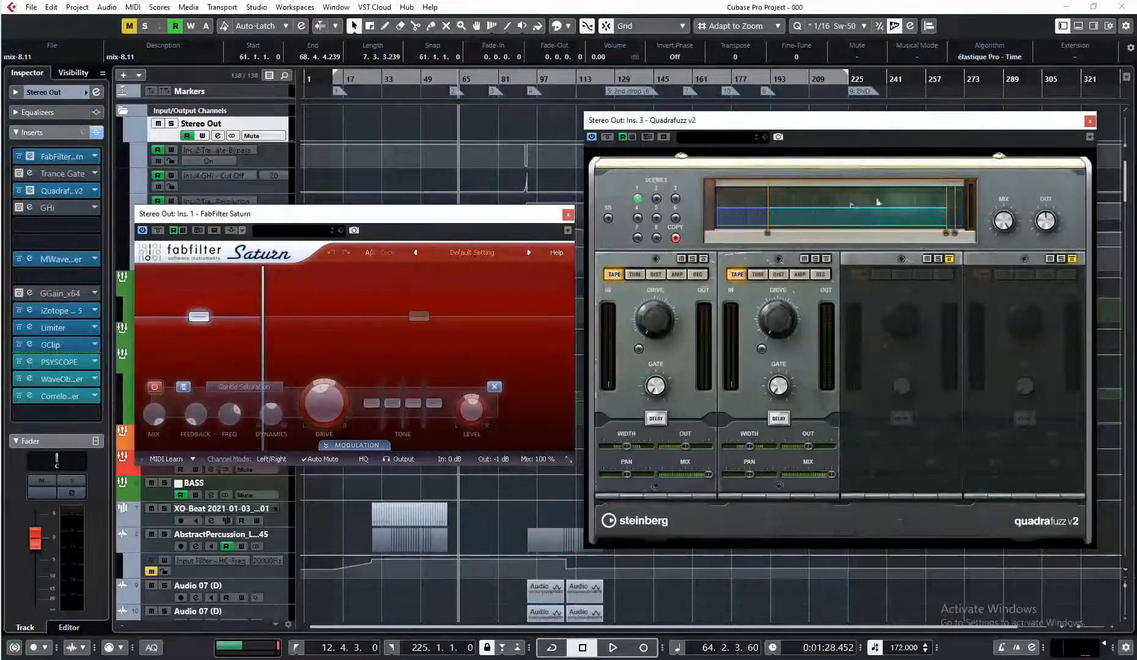
left_click(1090, 121)
Move the playhead to bar 71, inspect FabFilter Saturn's band 1 crossover frequency, and close the plug-in
left_click_drag(293, 234, 389, 243)
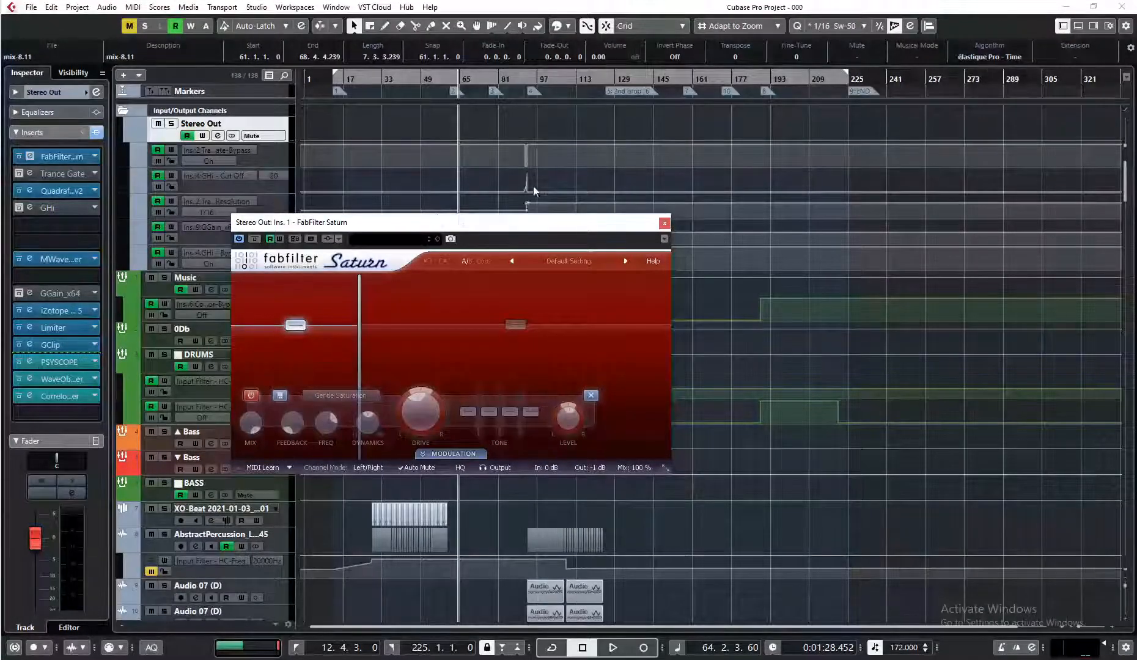
left_click(474, 86)
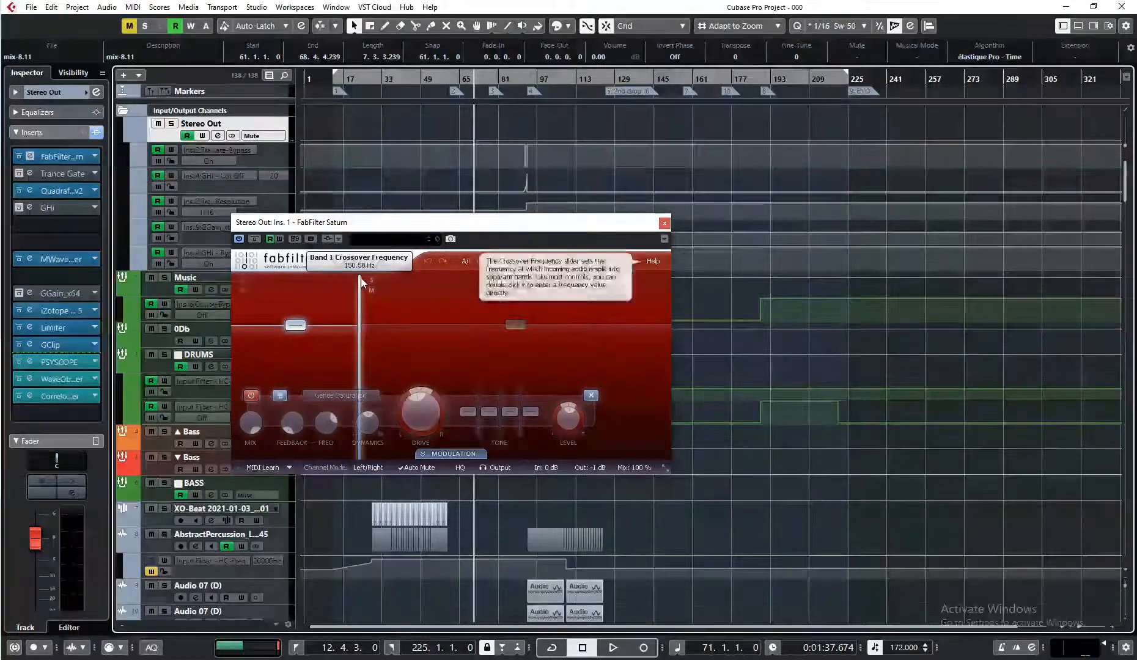
left_click(666, 225)
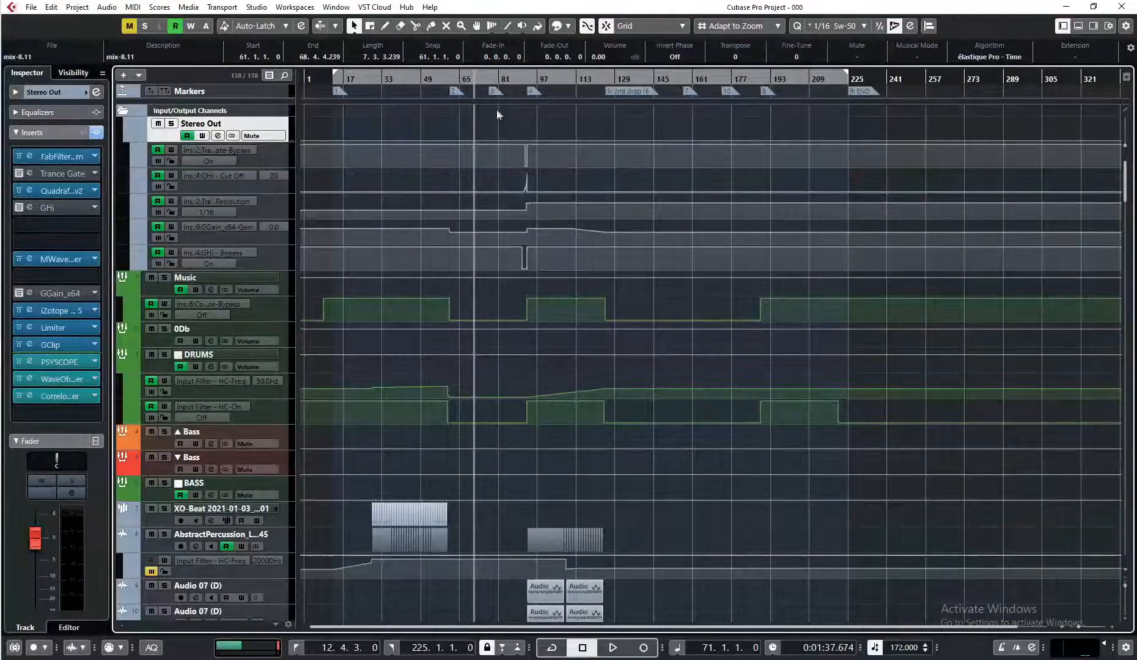
Play from bar 71, compare the Stereo Out with Saturn bypassed and active, and bypass Quadrafuzz v2
key("space")
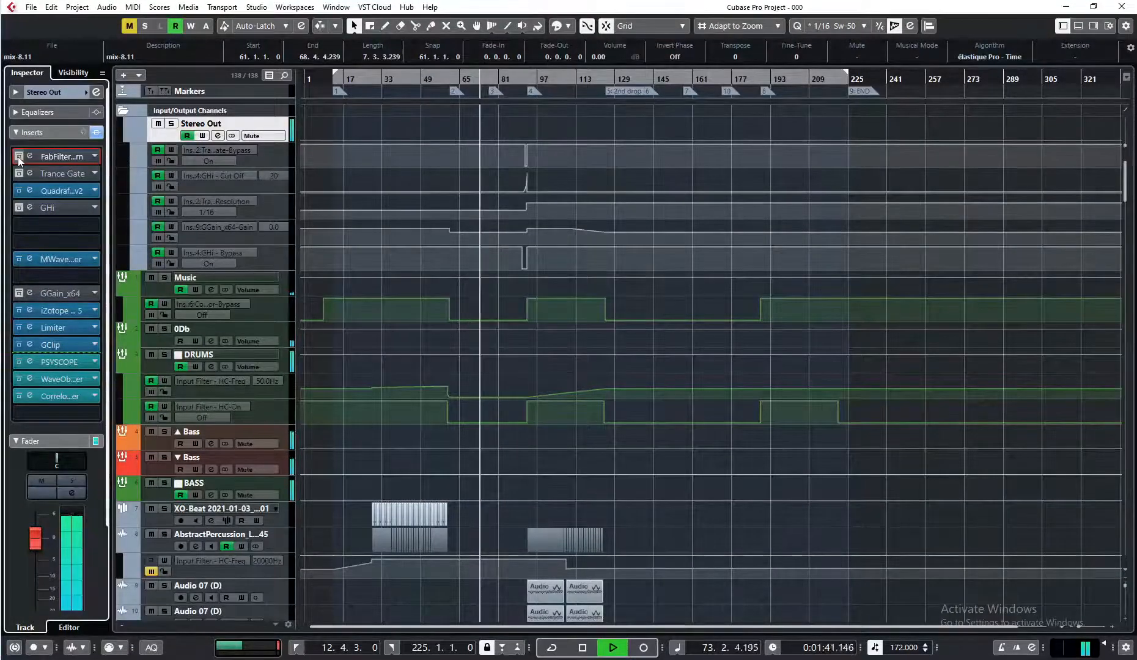
left_click(18, 156)
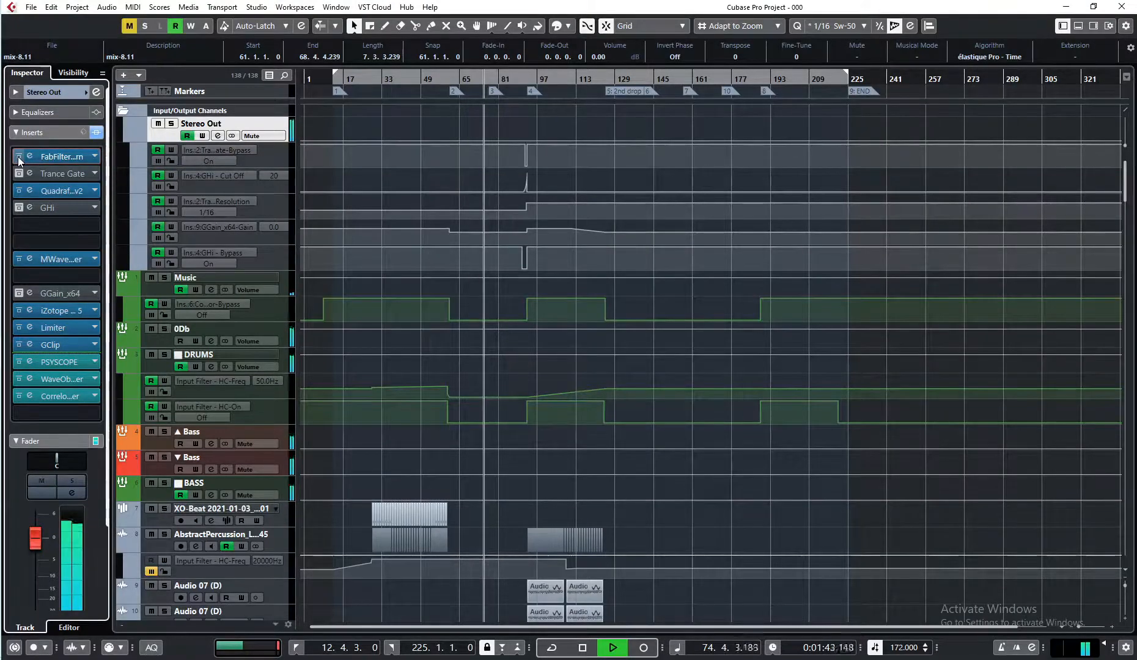
left_click(19, 191)
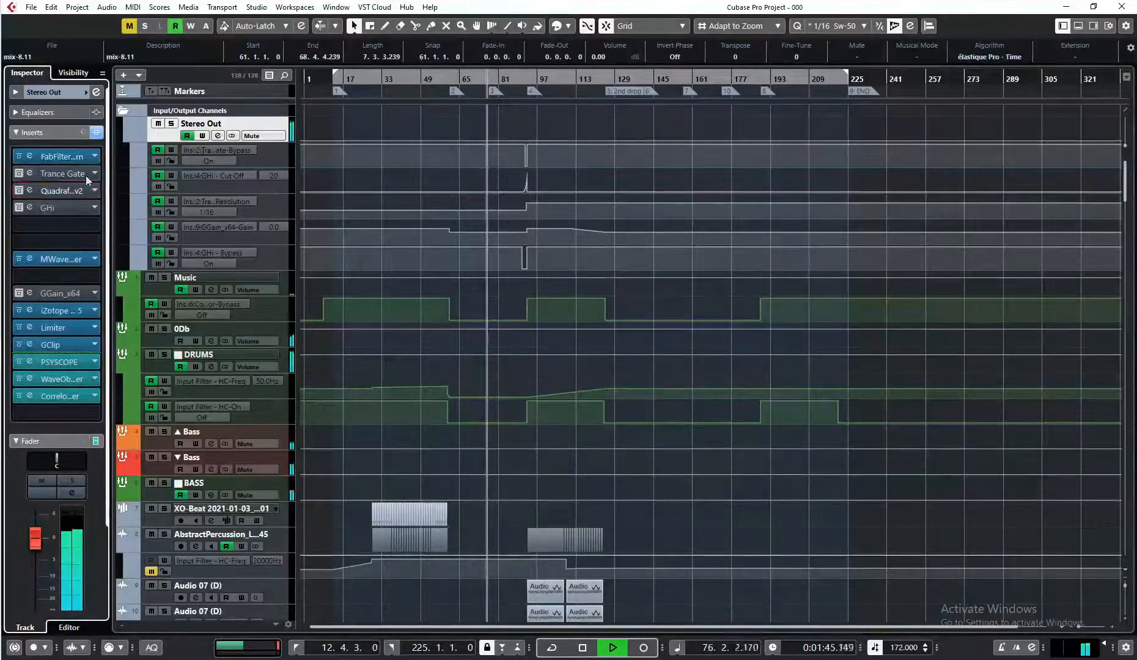
Stop playback, remove Quadrafuzz v2 from the Stereo Out's insert slot 3, and briefly inspect the MWaveShaper insert
key("space")
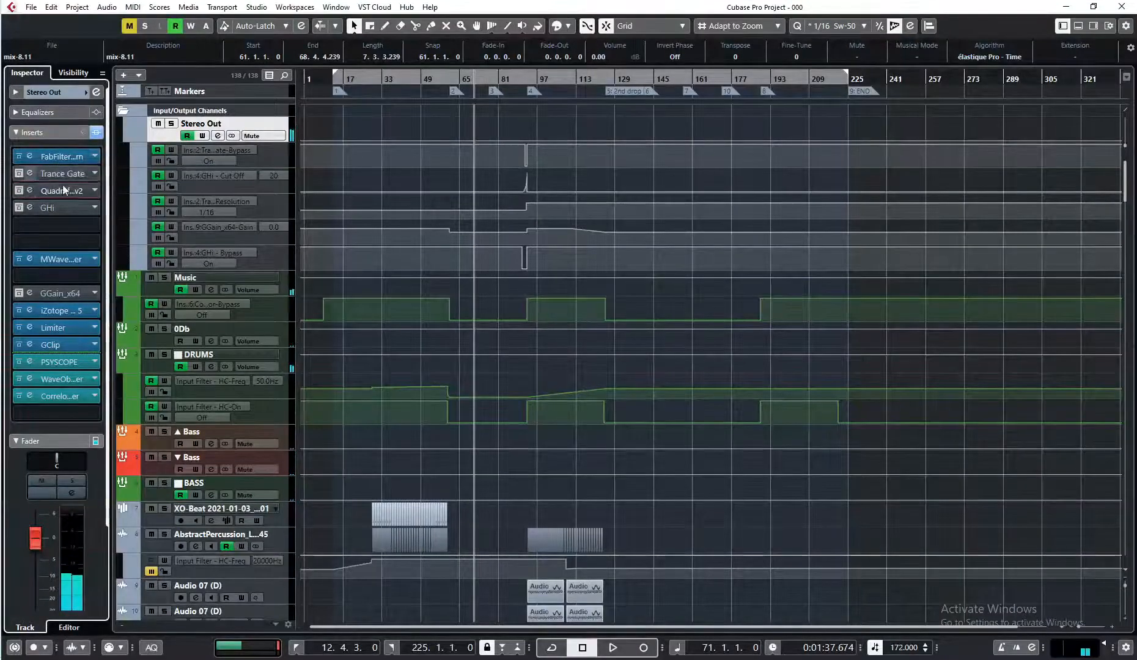
left_click(48, 190)
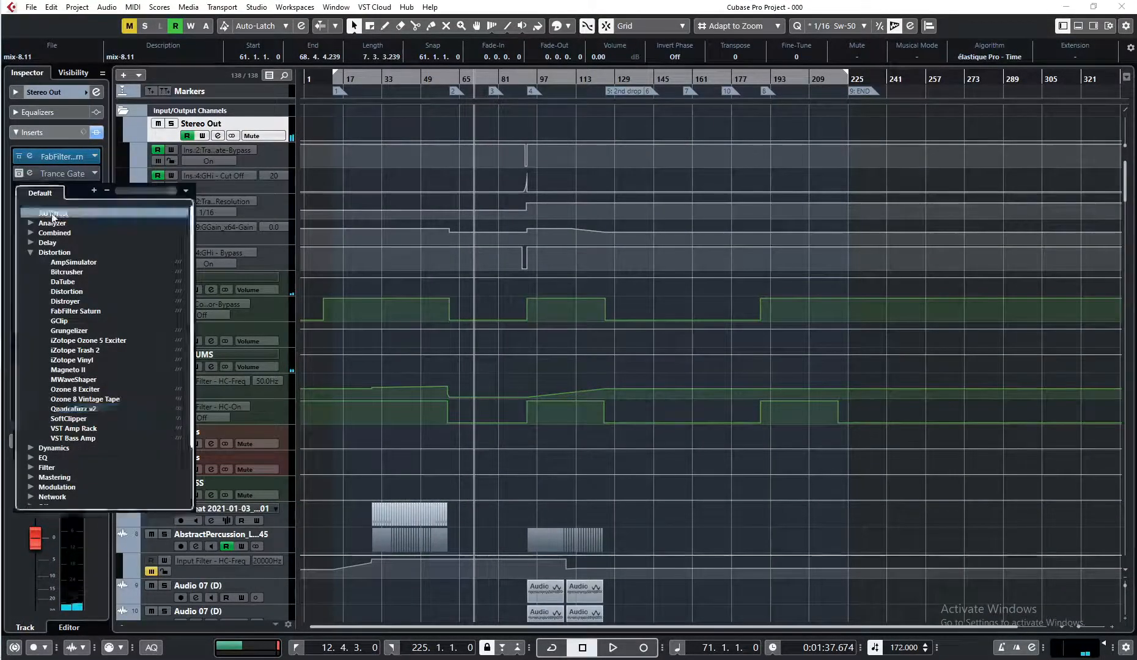
left_click(116, 197)
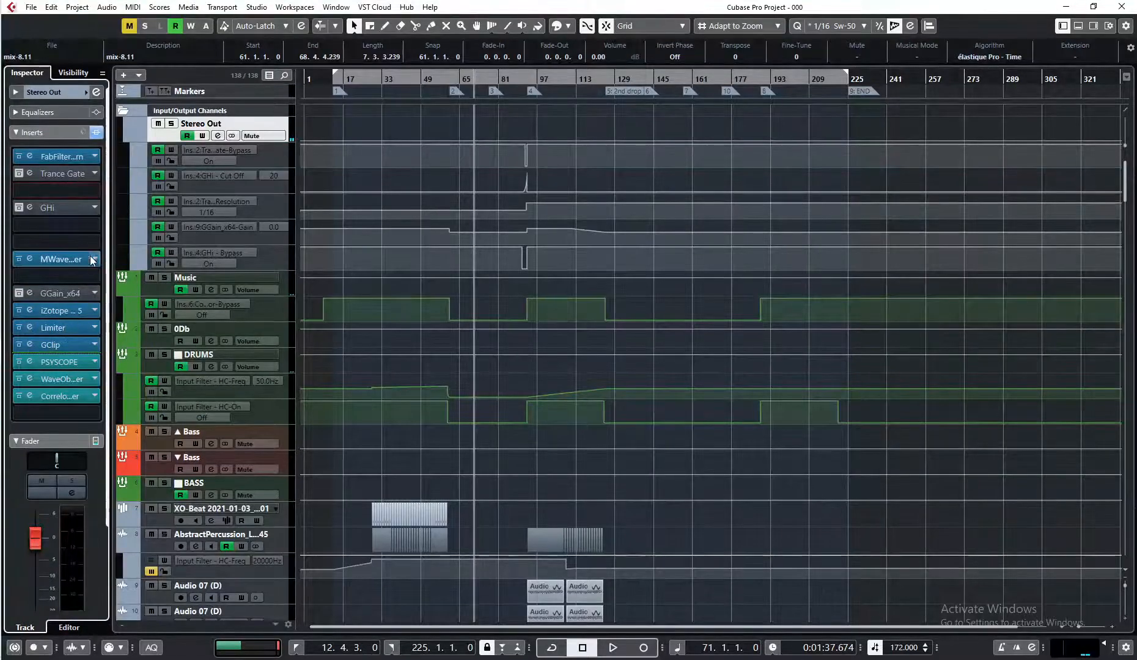
left_click(62, 259)
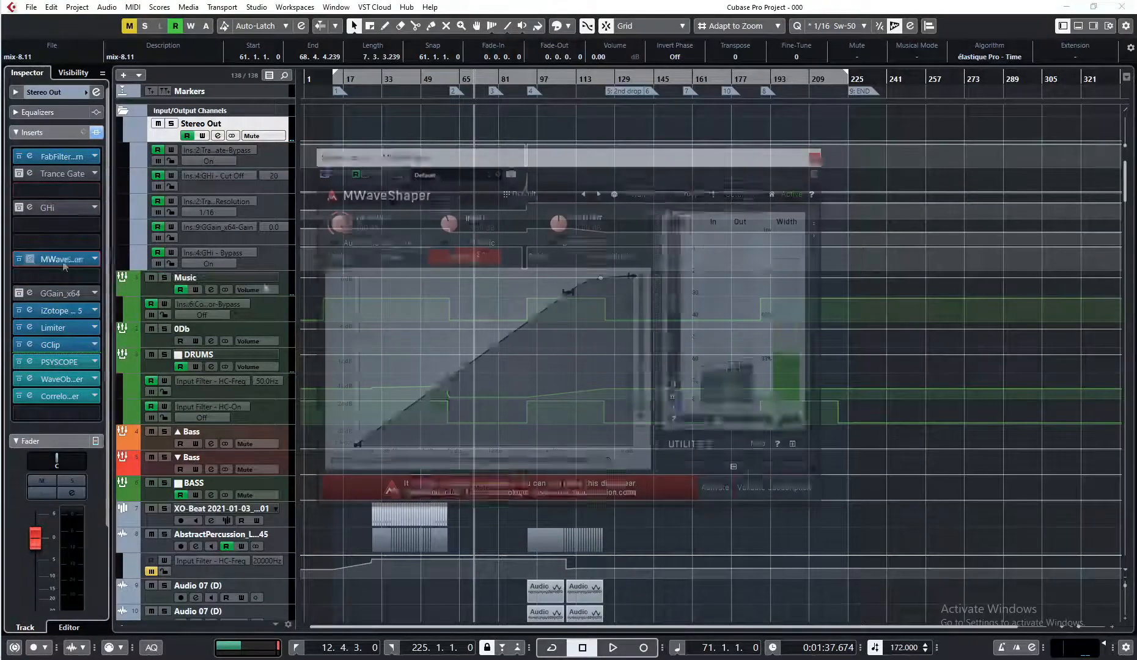
left_click(815, 159)
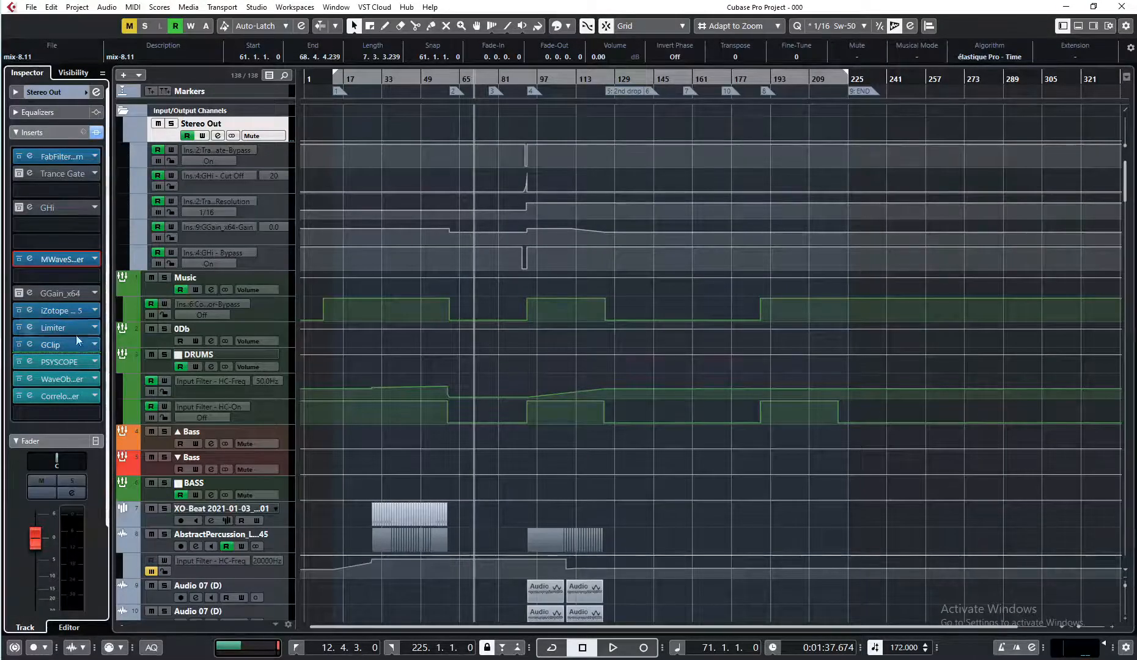
Place the playhead at bar 61 and examine the waveforms of the exported mix versions alongside the reference songs
scroll(326, 415, "down", 15)
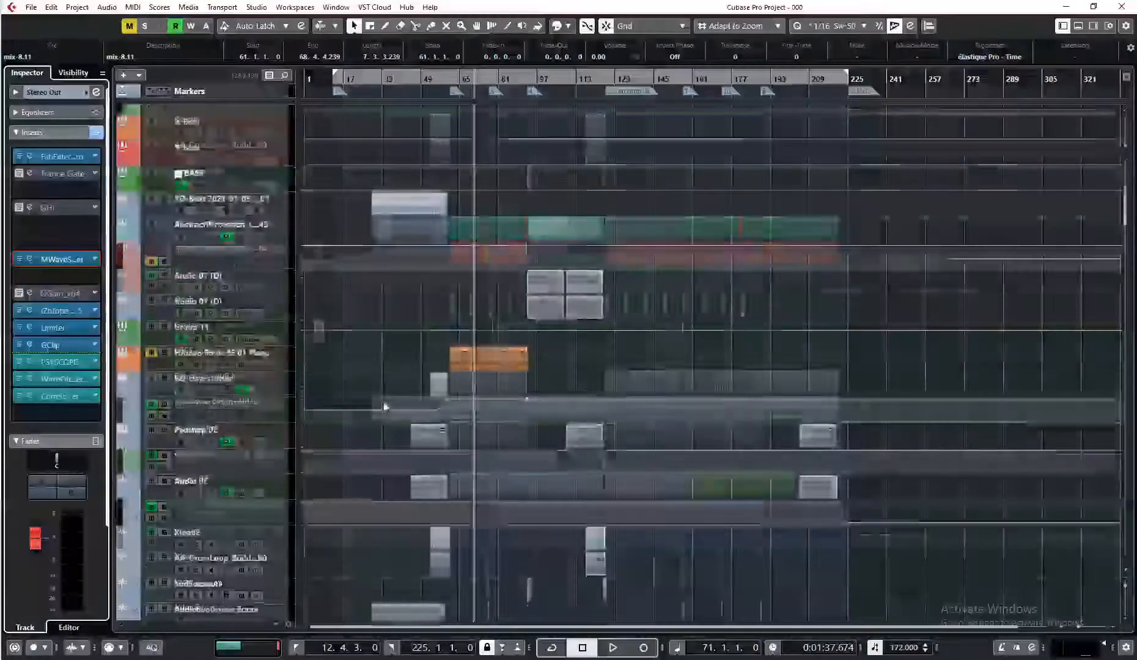
scroll(384, 404, "up", 10)
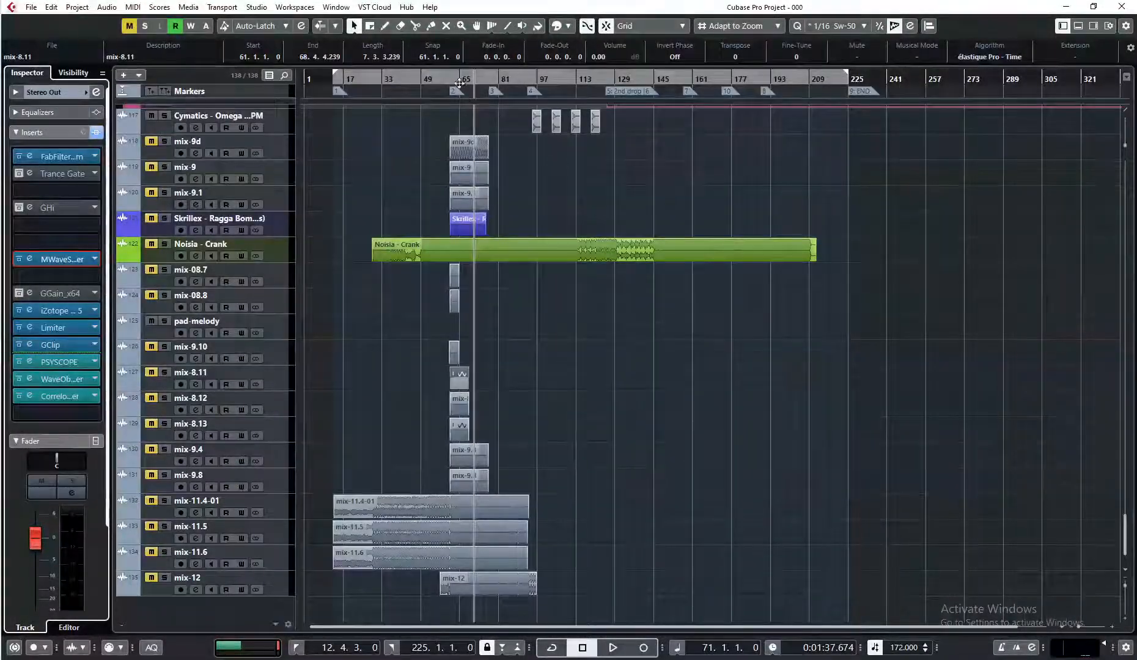
left_click_drag(459, 83, 448, 367)
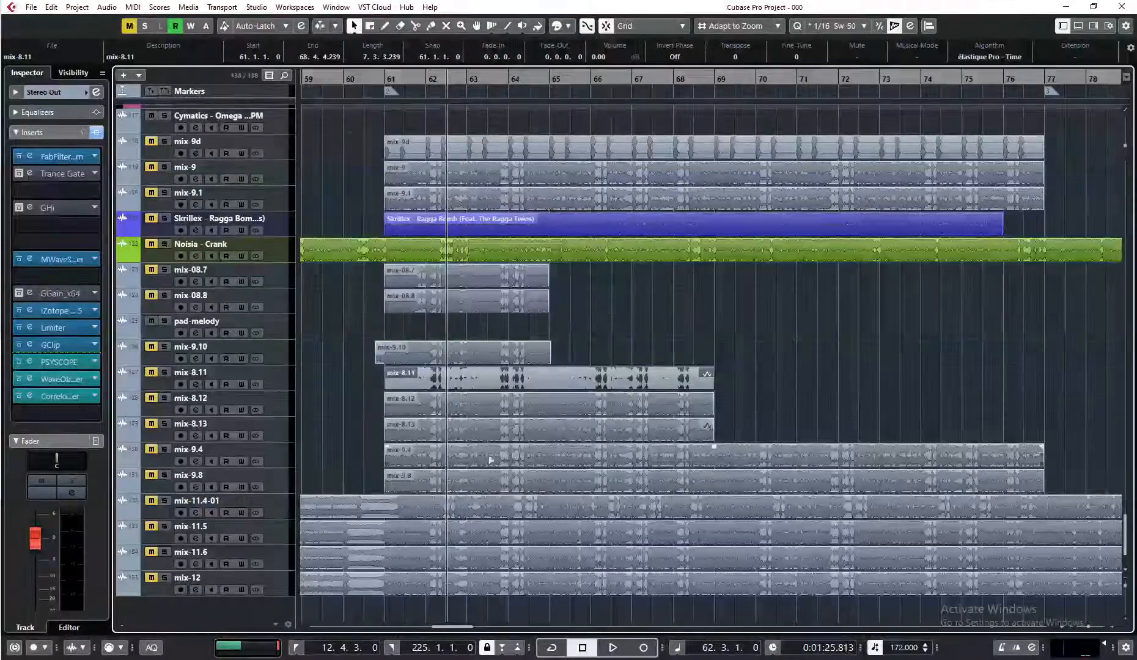
key("l")
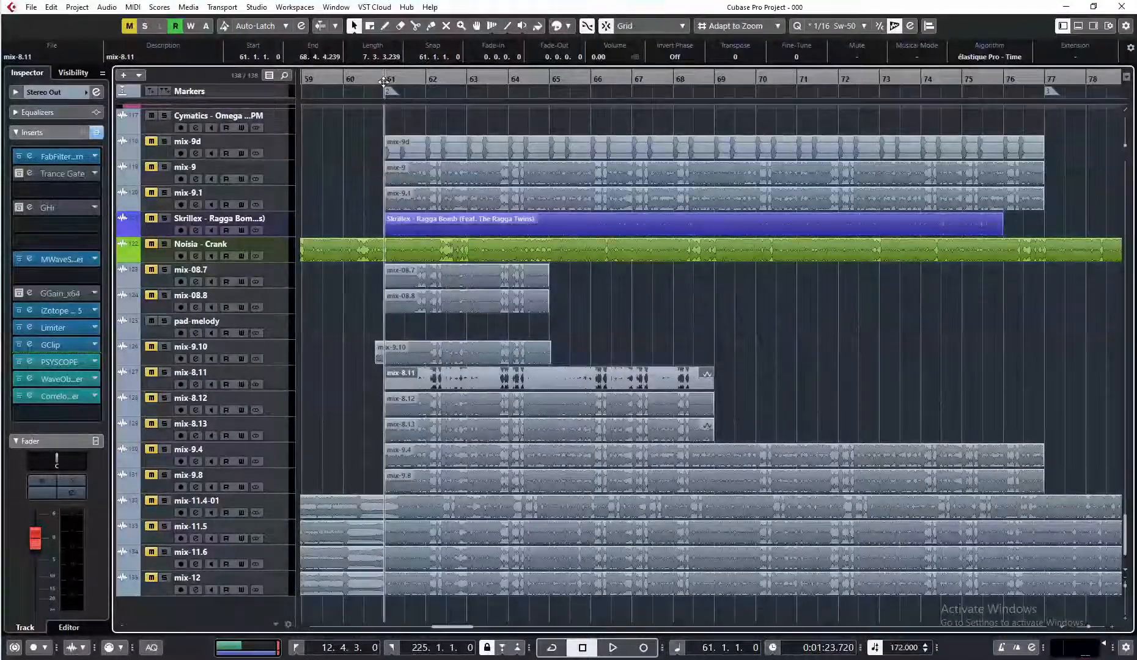
left_click(167, 286)
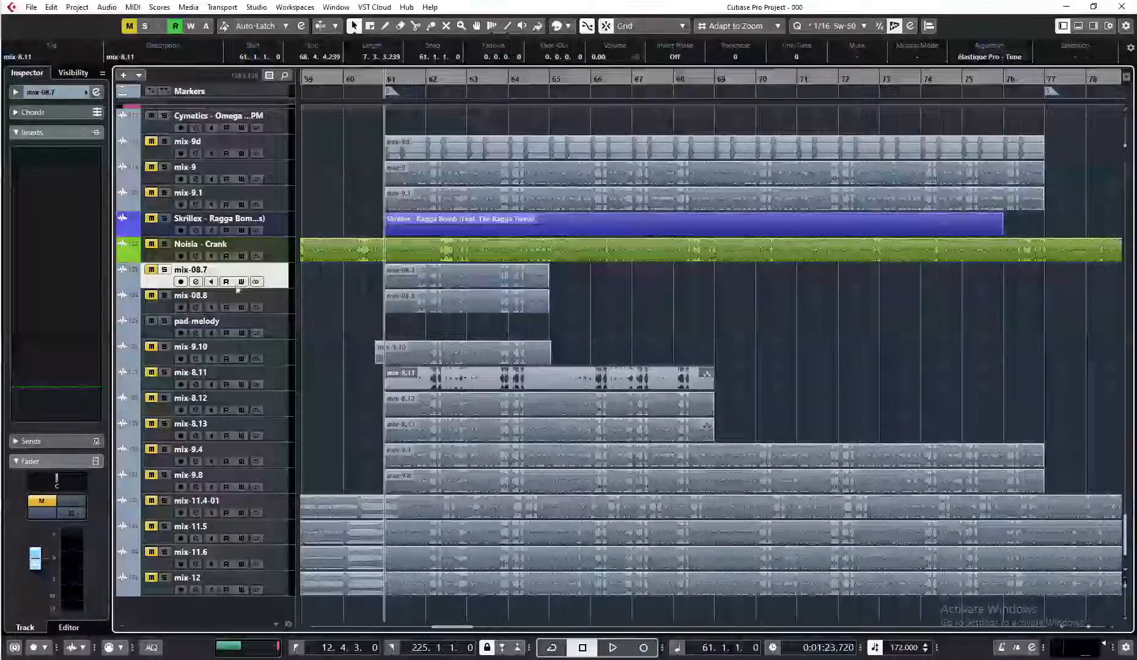
key("g")
key("g")
key("g")
key("g")
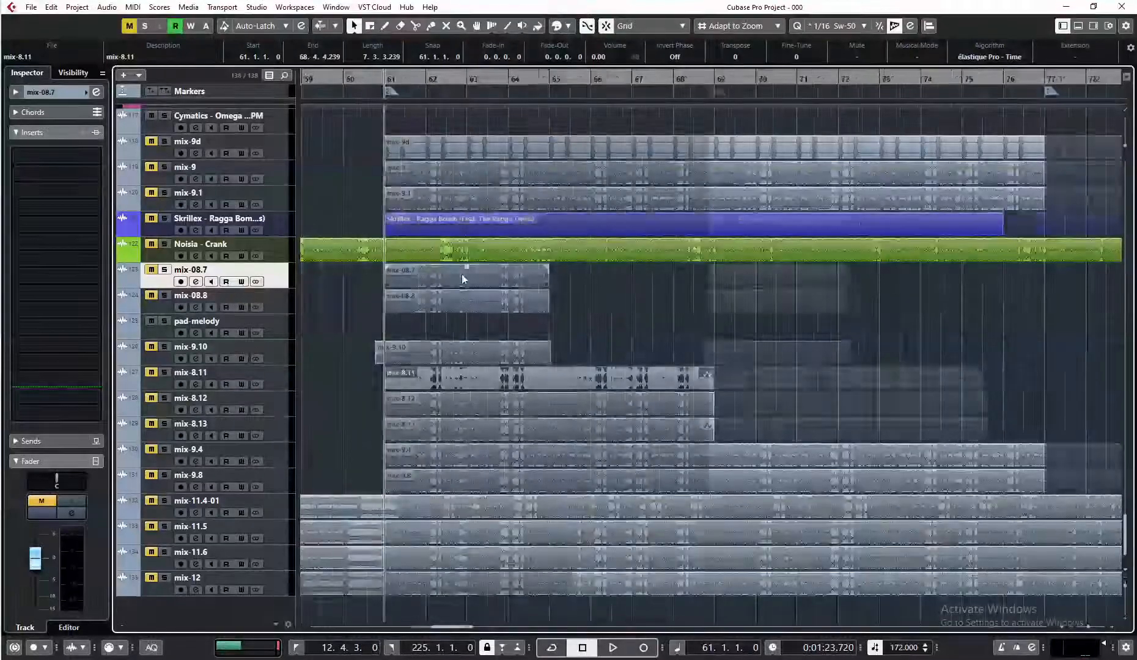
left_click_drag(820, 289, 534, 325)
left_click(598, 290)
Select the Skrillex - Ragga Bomb track, show its basic track settings, and check the output buses in Audio Connections
left_click(175, 287)
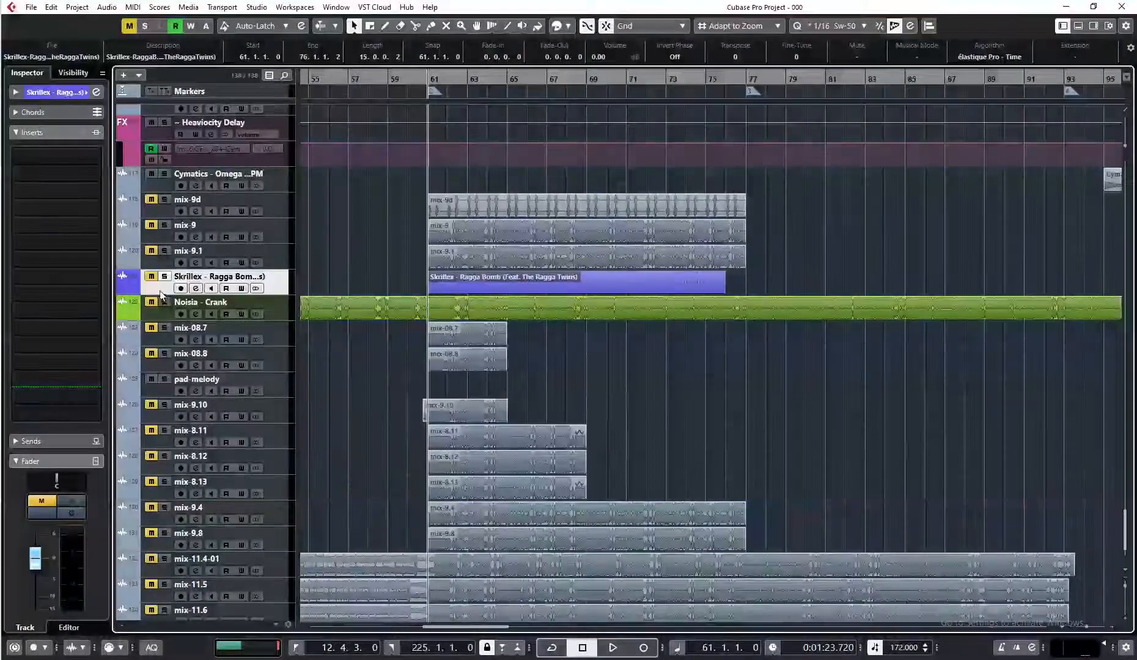
left_click(61, 92)
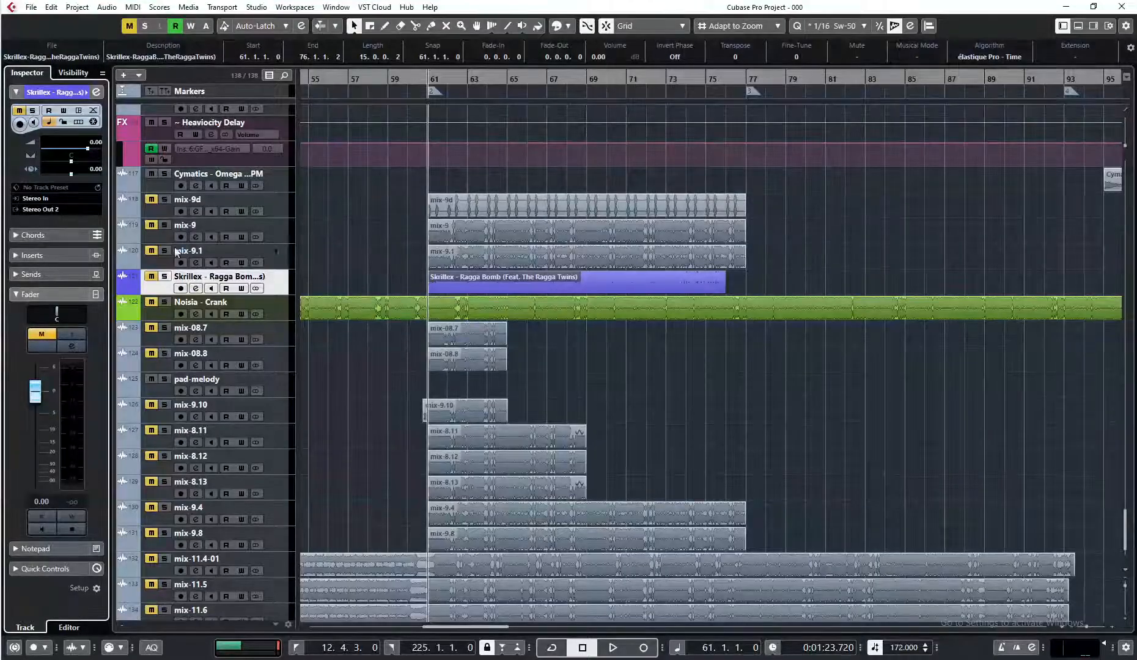
key("F4")
left_click(290, 116)
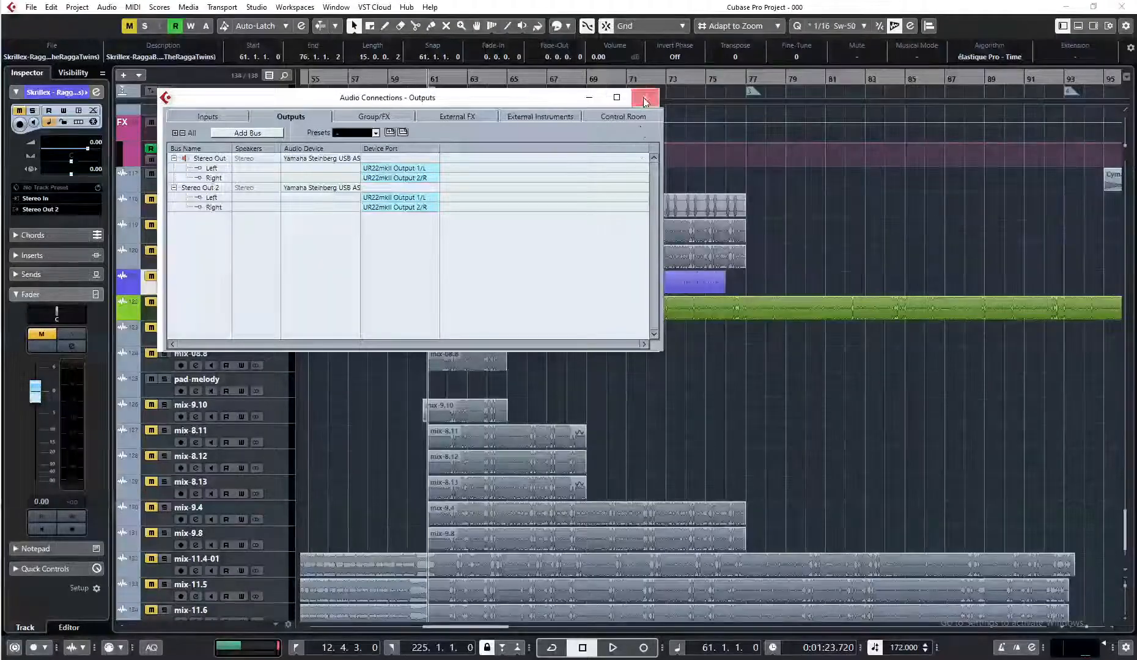
key("F4")
Check the output routing of the Noisia - Crank and Skrillex reference tracks, and solo each one in turn
left_click(164, 318)
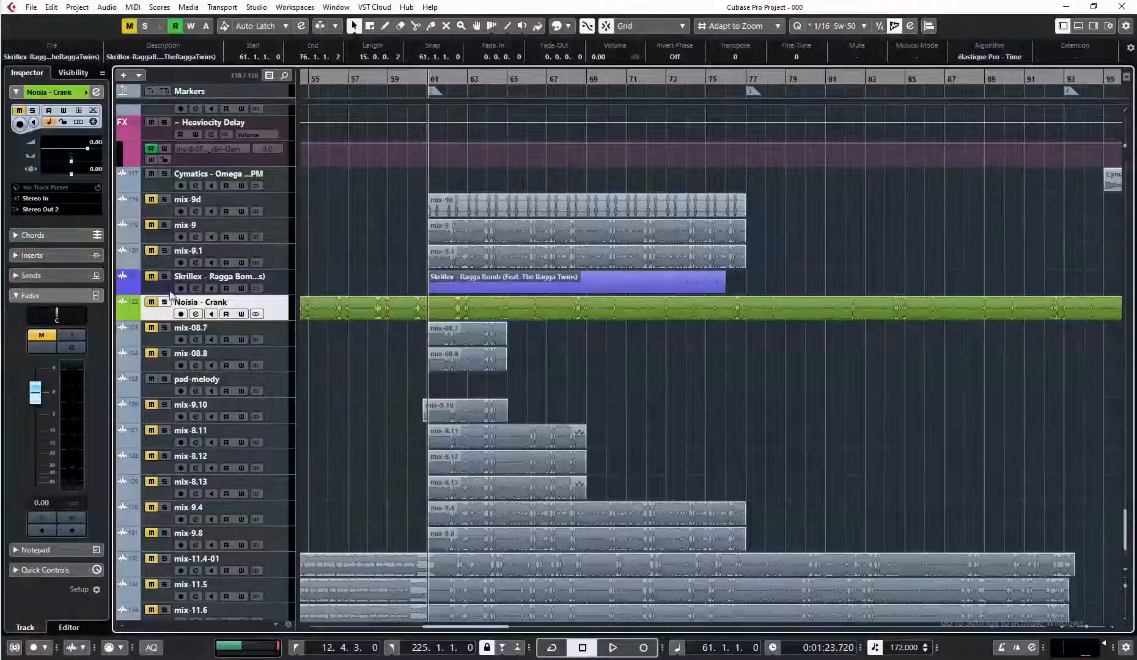
left_click(163, 290)
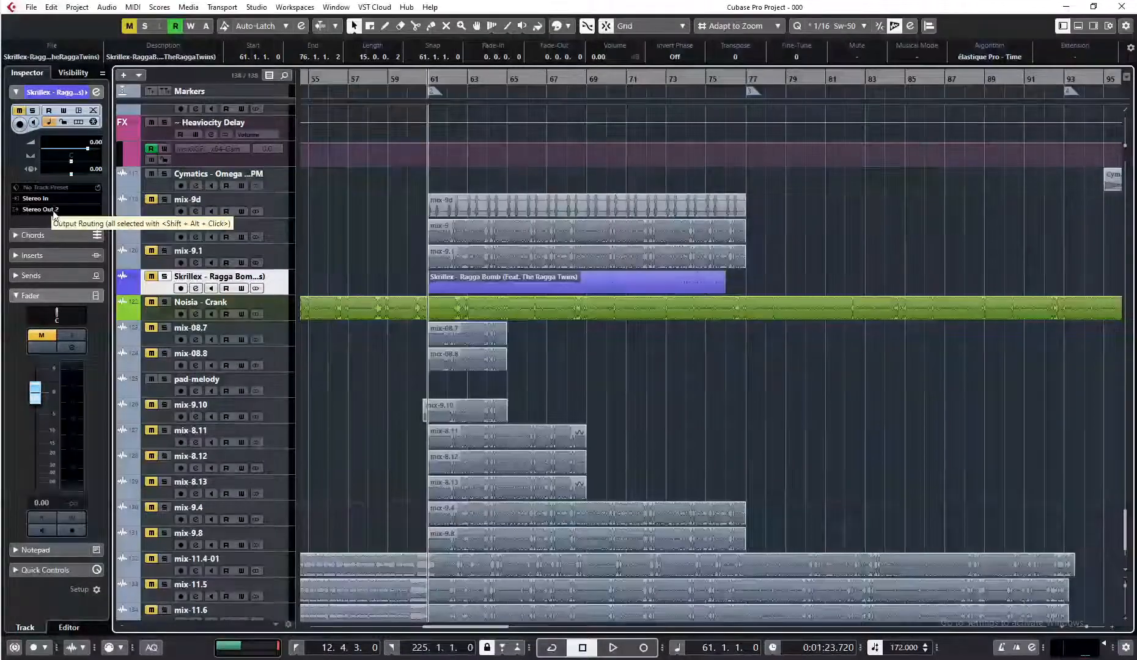
left_click(165, 276)
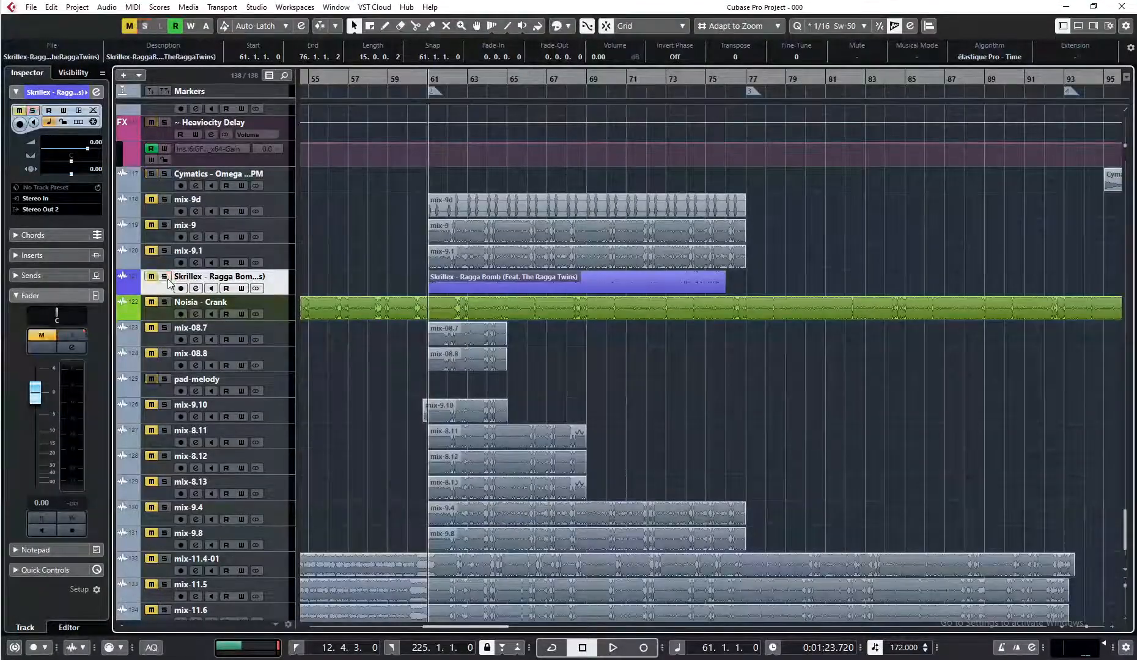
left_click(165, 302)
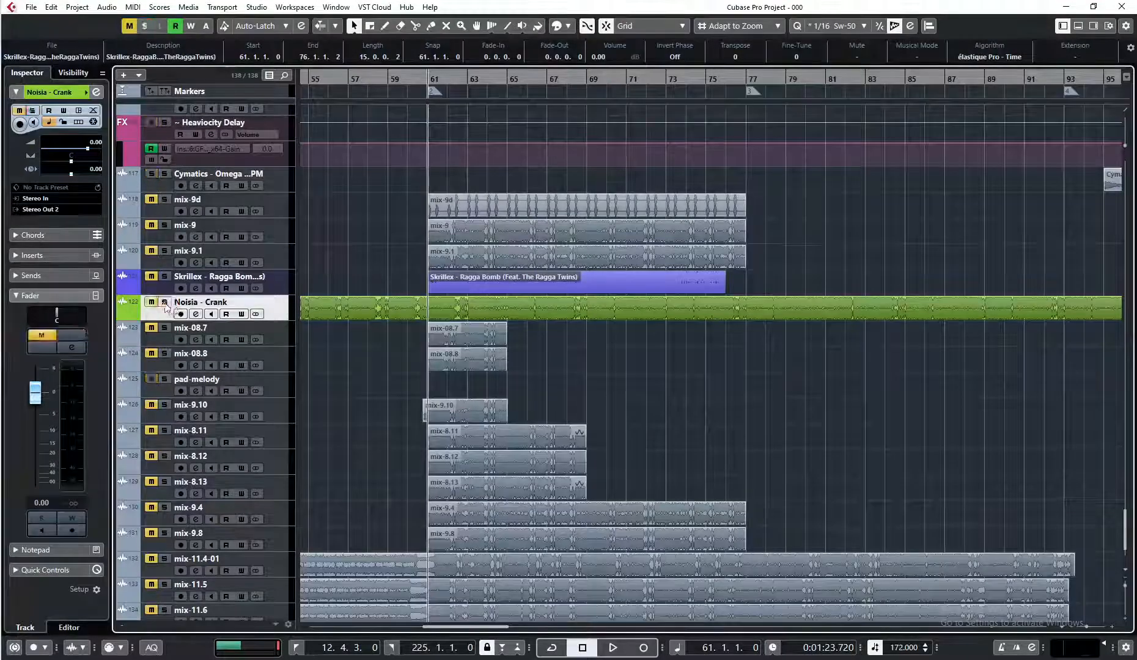
left_click(165, 302)
left_click(166, 302)
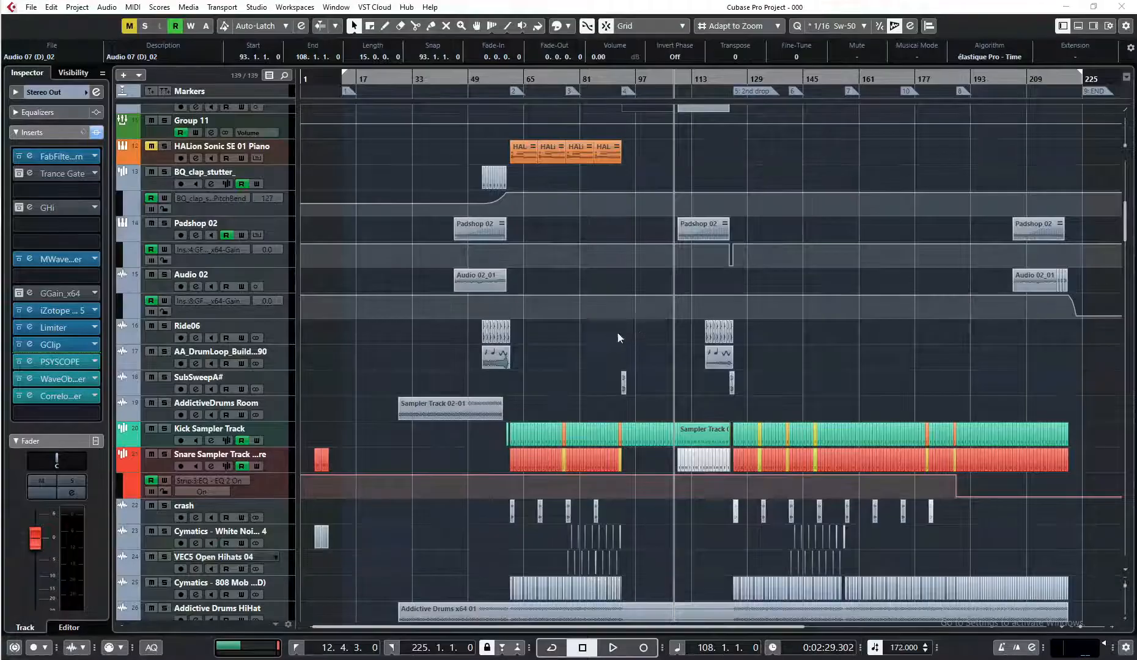
Delete the white events on the Snare Sampler Track between bar 108 and the second drop
scroll(639, 331, "down", 4)
left_click(670, 360)
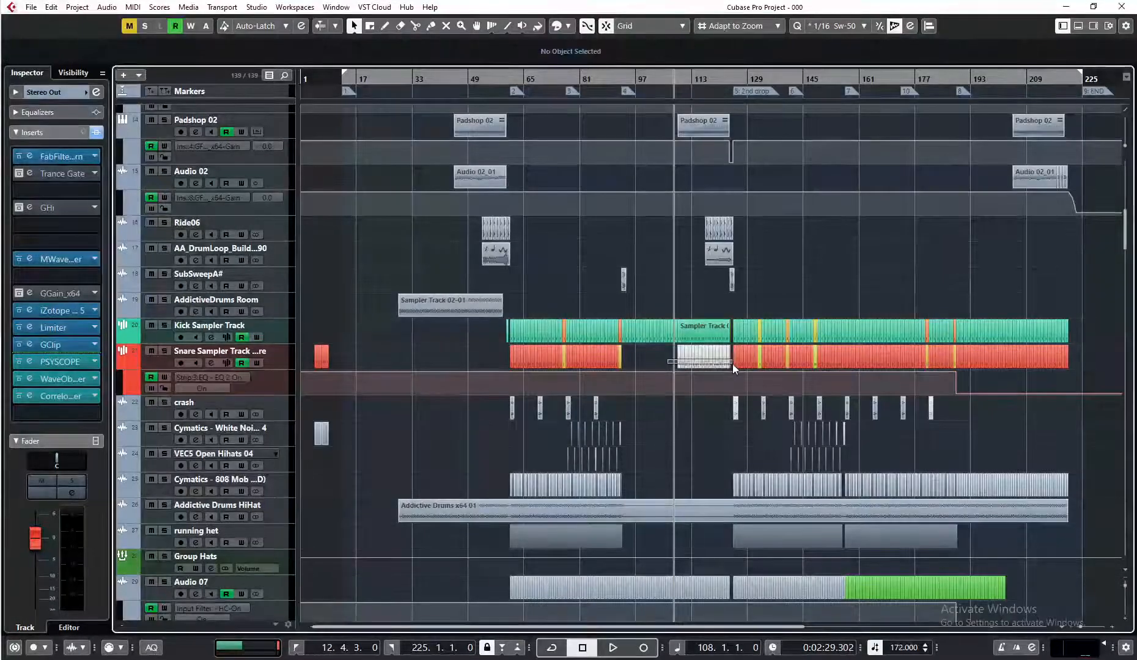
left_click_drag(668, 361, 730, 362)
key("Delete")
Review the drum, bass and Serum tracks with their automation, and inspect the channel settings of the lower Serum_x64 01 (D) track
scroll(660, 355, "down", 4)
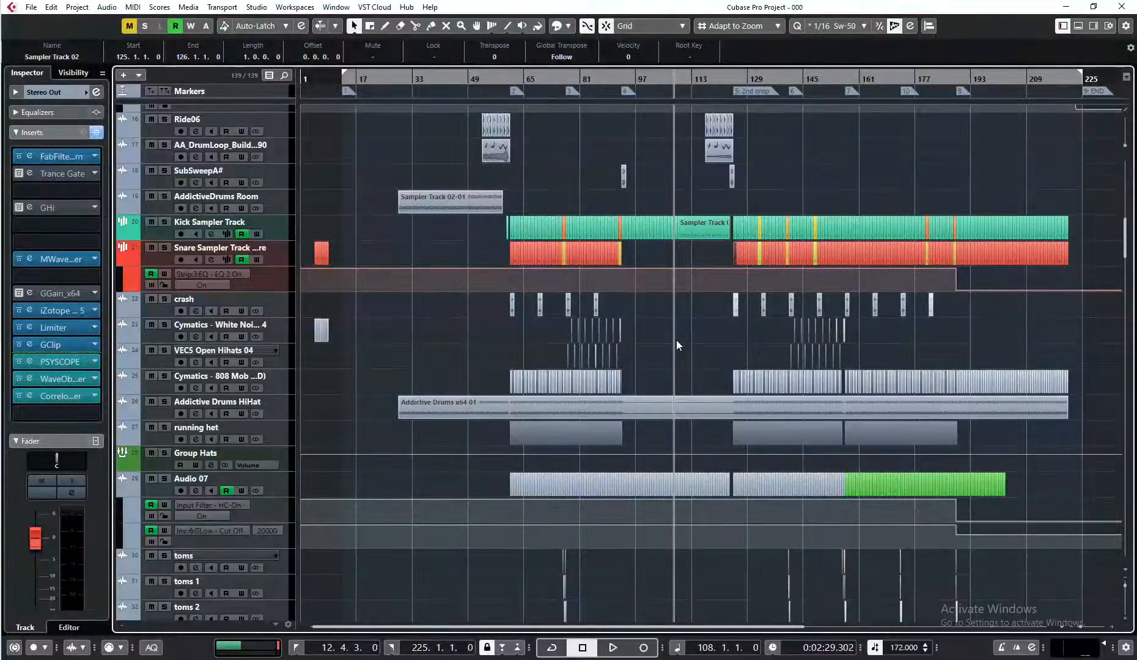
scroll(675, 341, "down", 4)
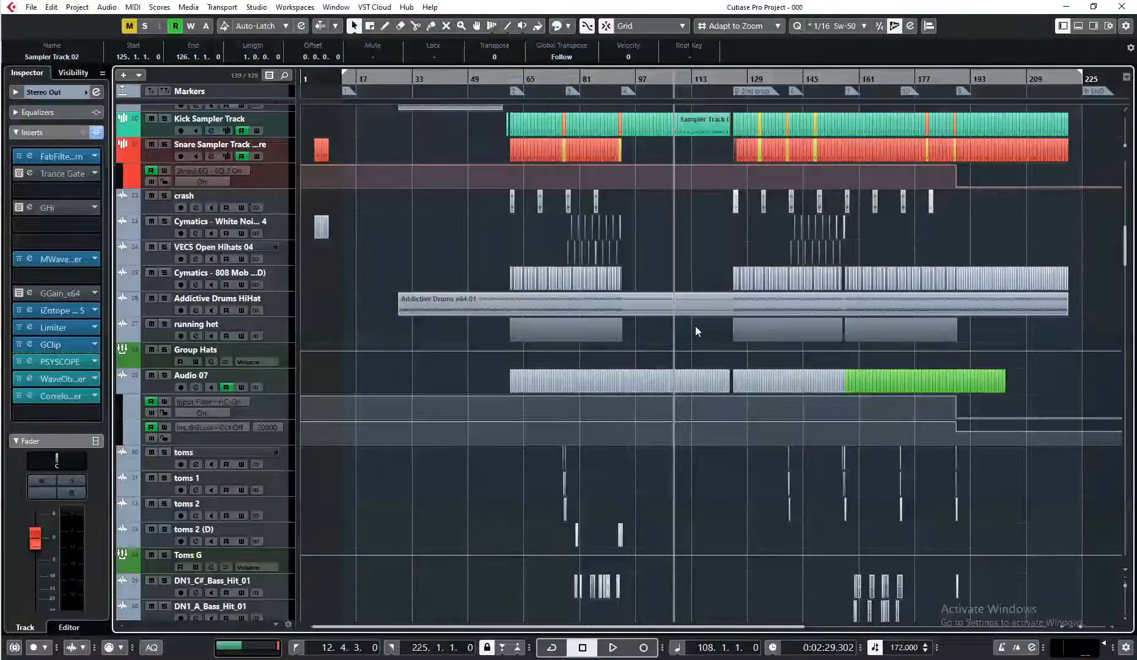
scroll(694, 325, "down", 8)
scroll(679, 297, "down", 4)
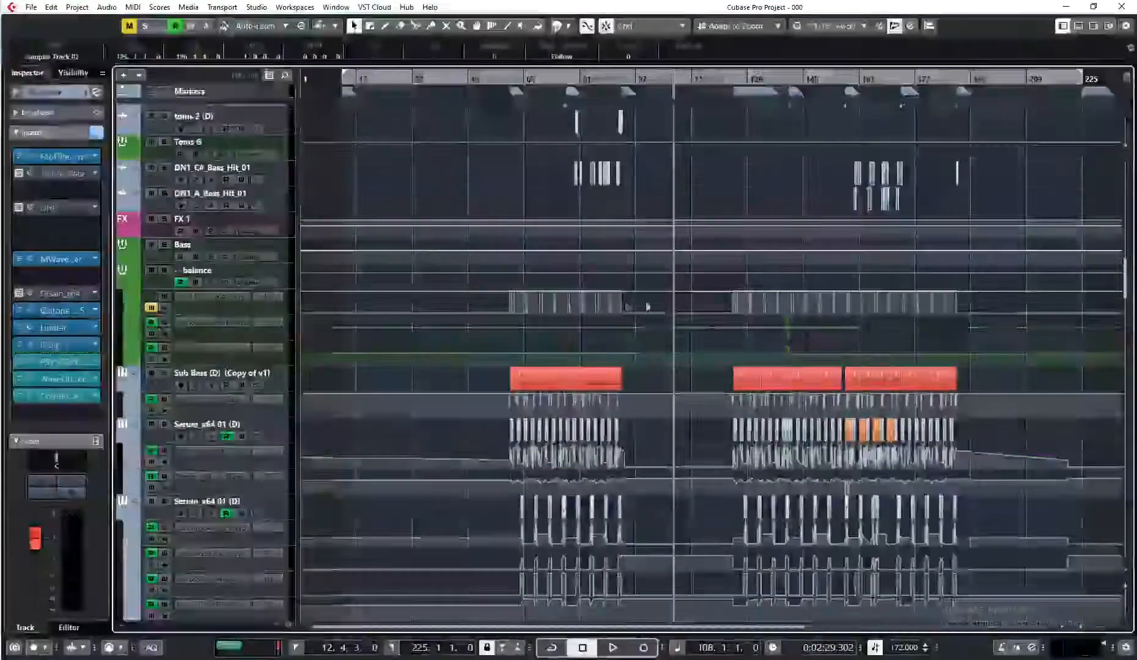
scroll(679, 306, "down", 4)
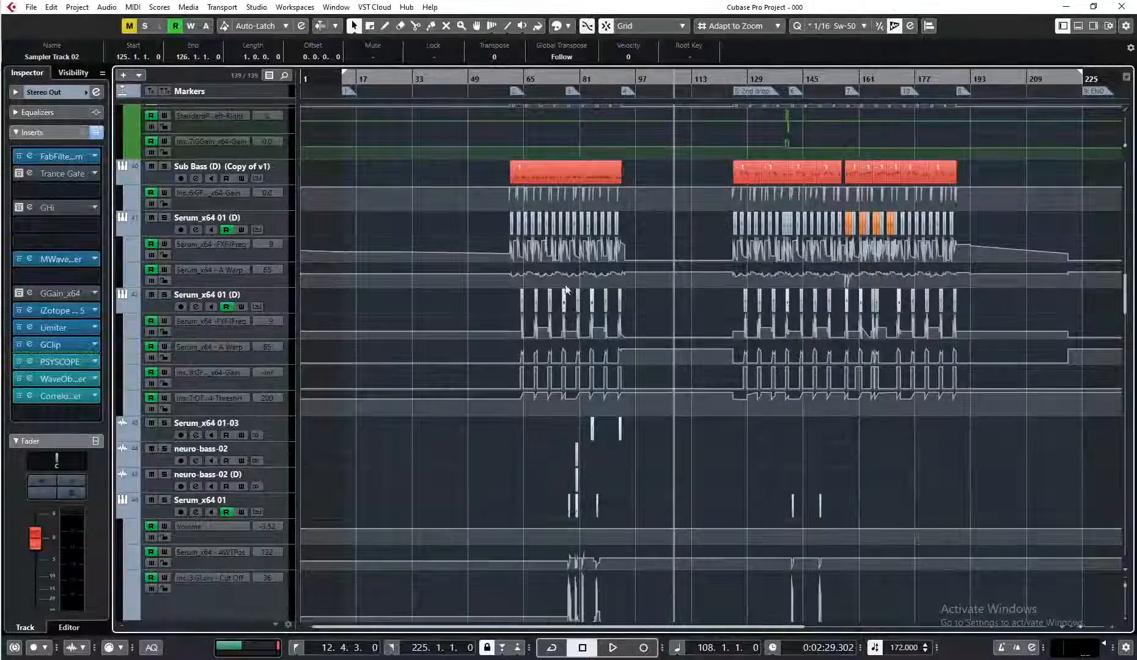
left_click(192, 307)
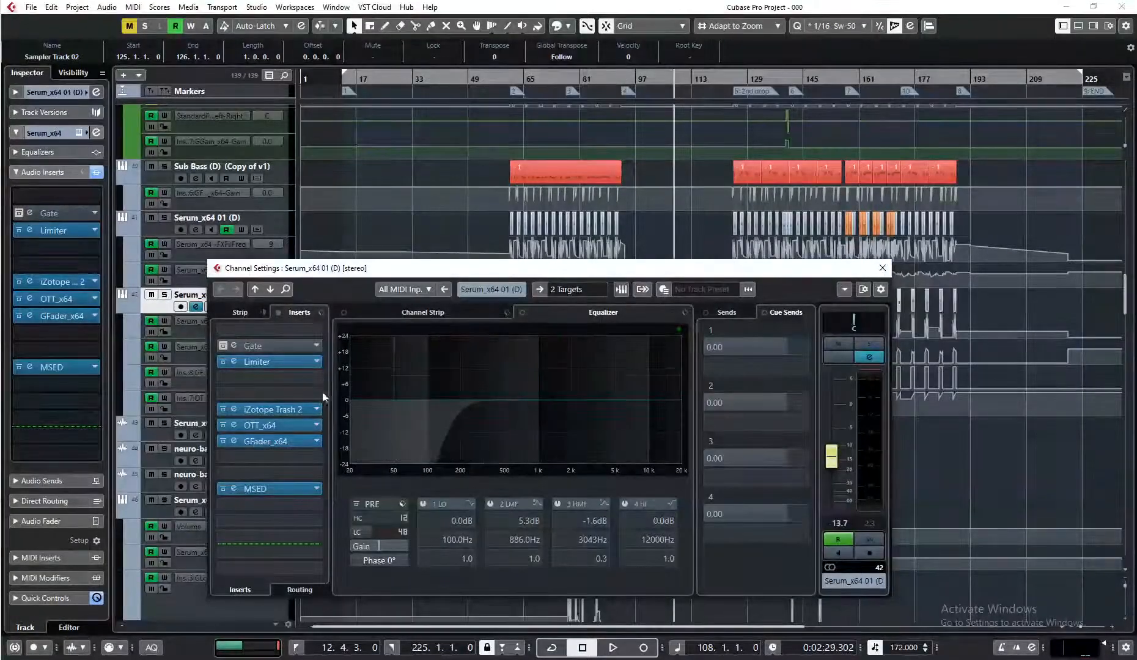
left_click(882, 268)
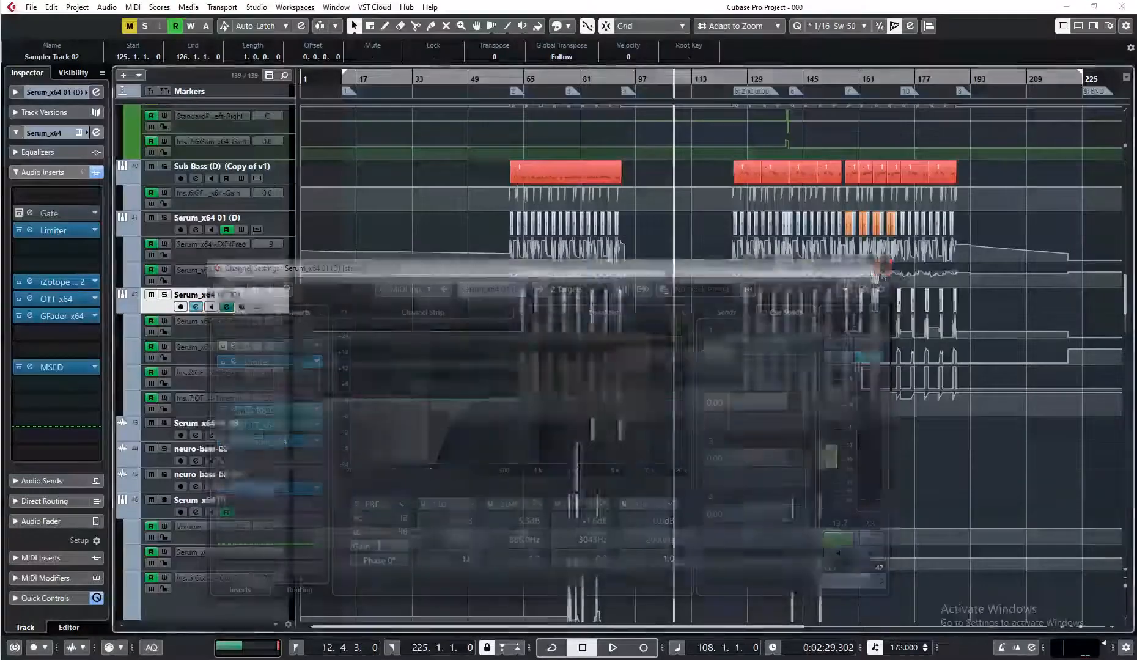
scroll(673, 429, "down", 3)
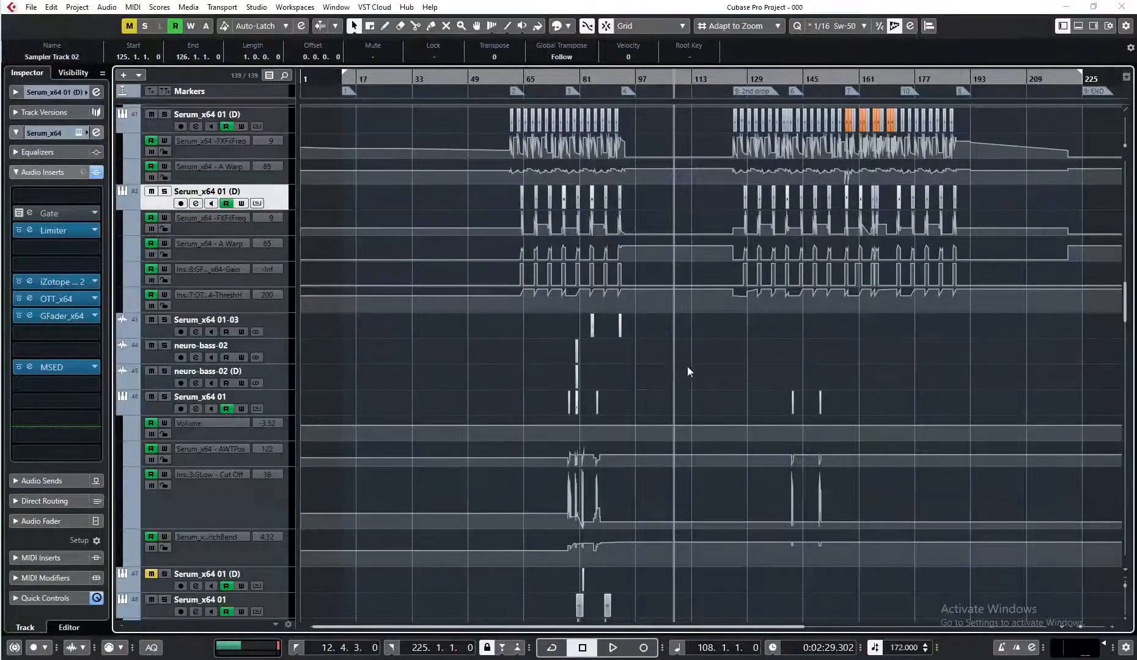
scroll(673, 361, "down", 3)
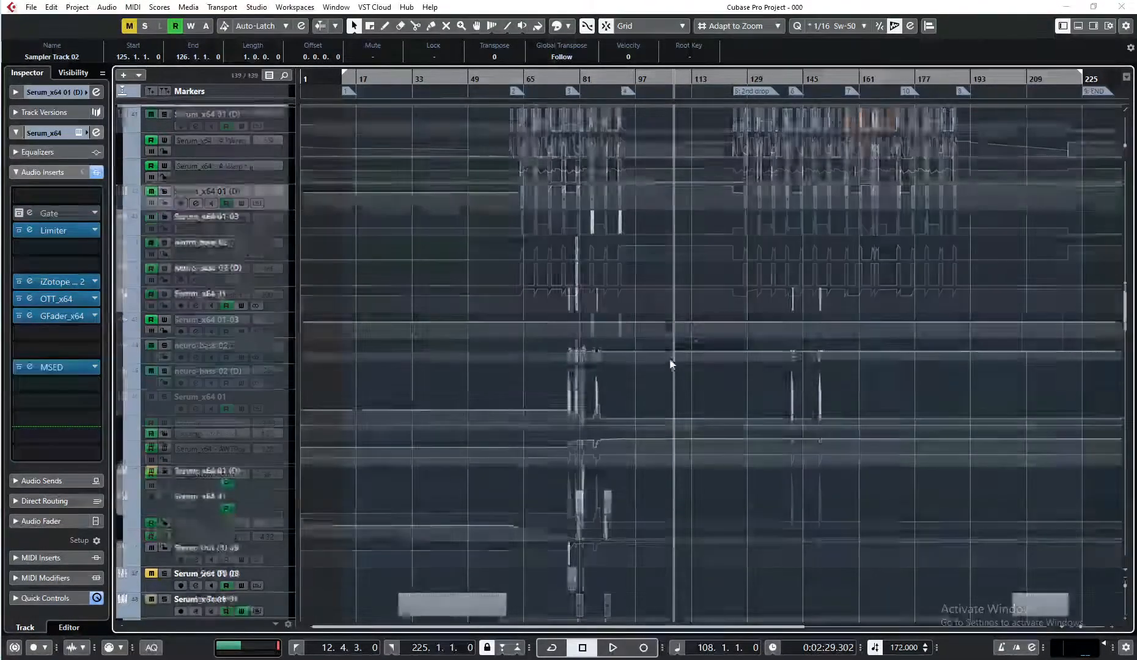
scroll(685, 367, "down", 3)
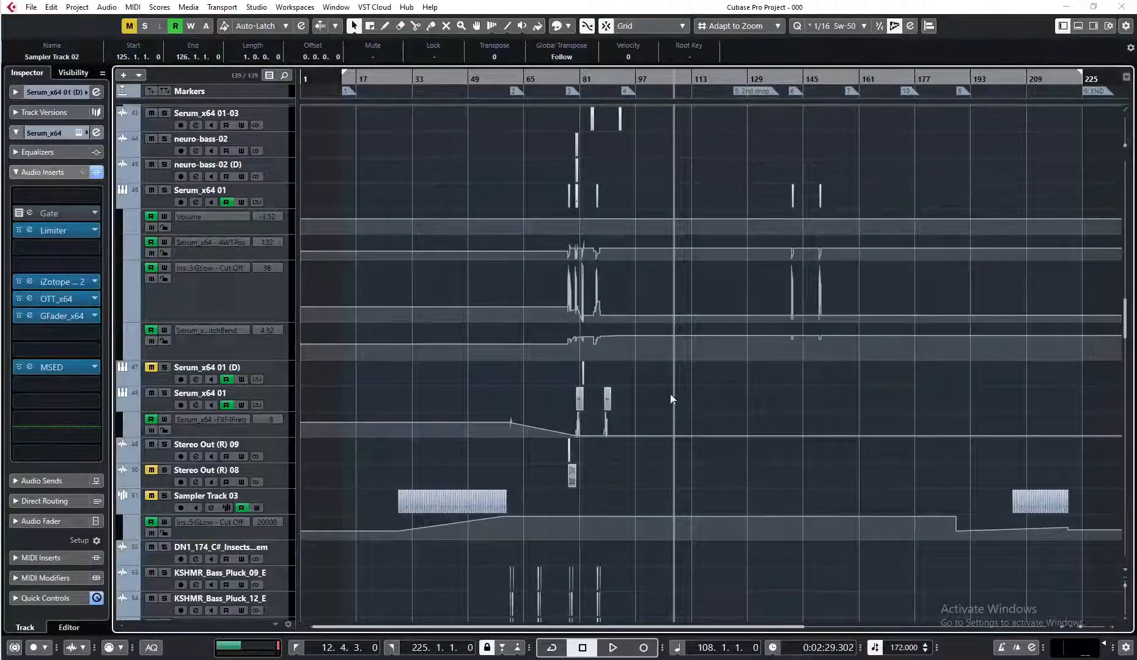
scroll(670, 394, "down", 6)
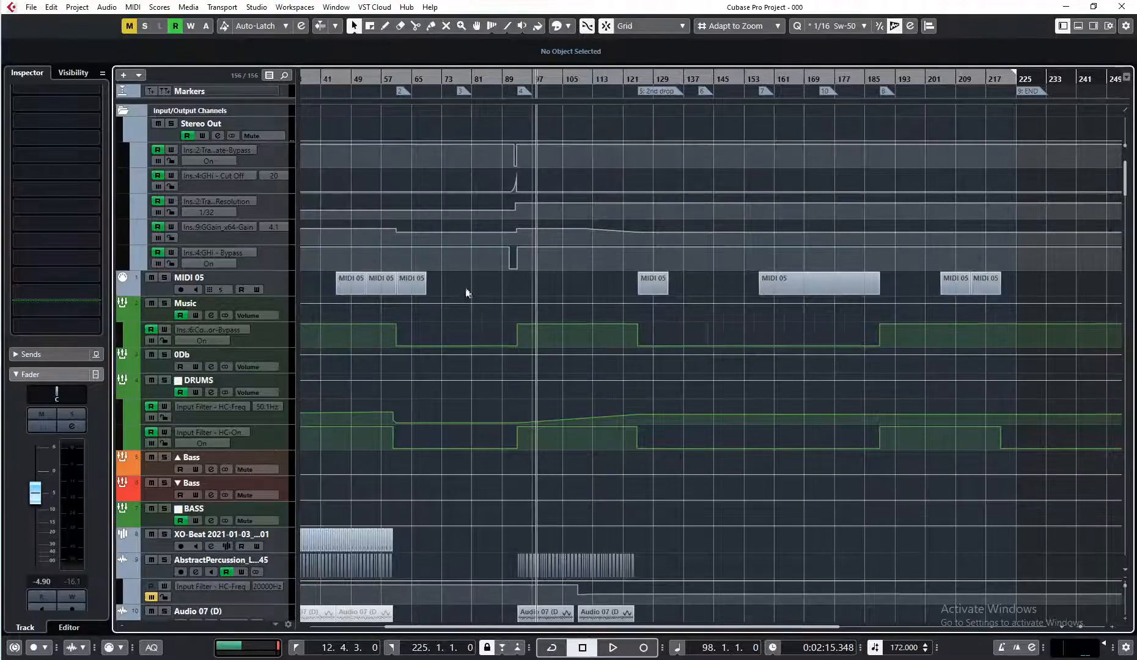
Select marker 2 at bar 61 and inspect the inserts of the BASS, ▲ Bass and ▼ Bass group tracks in turn
left_click_drag(466, 289, 565, 285)
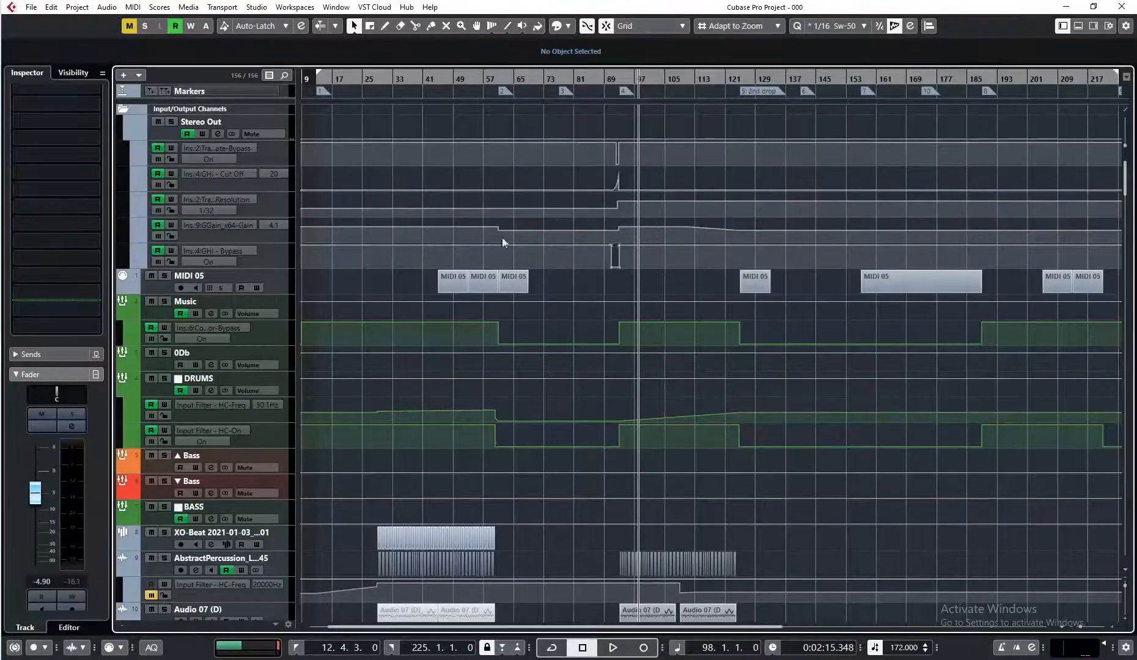
left_click(502, 93)
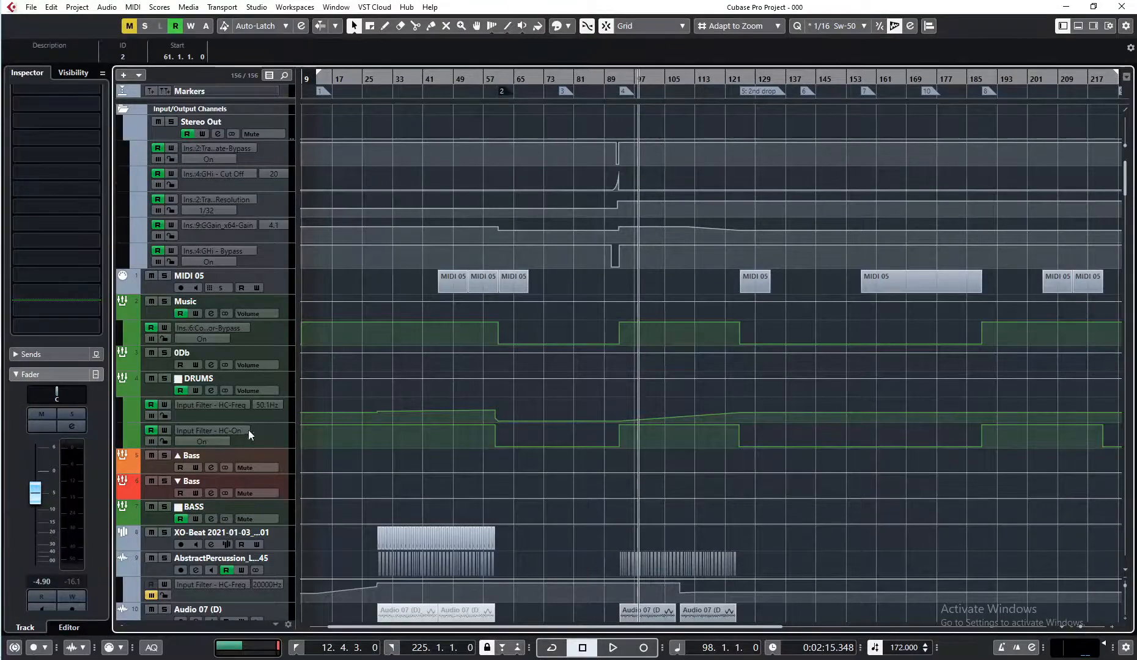
left_click(158, 520)
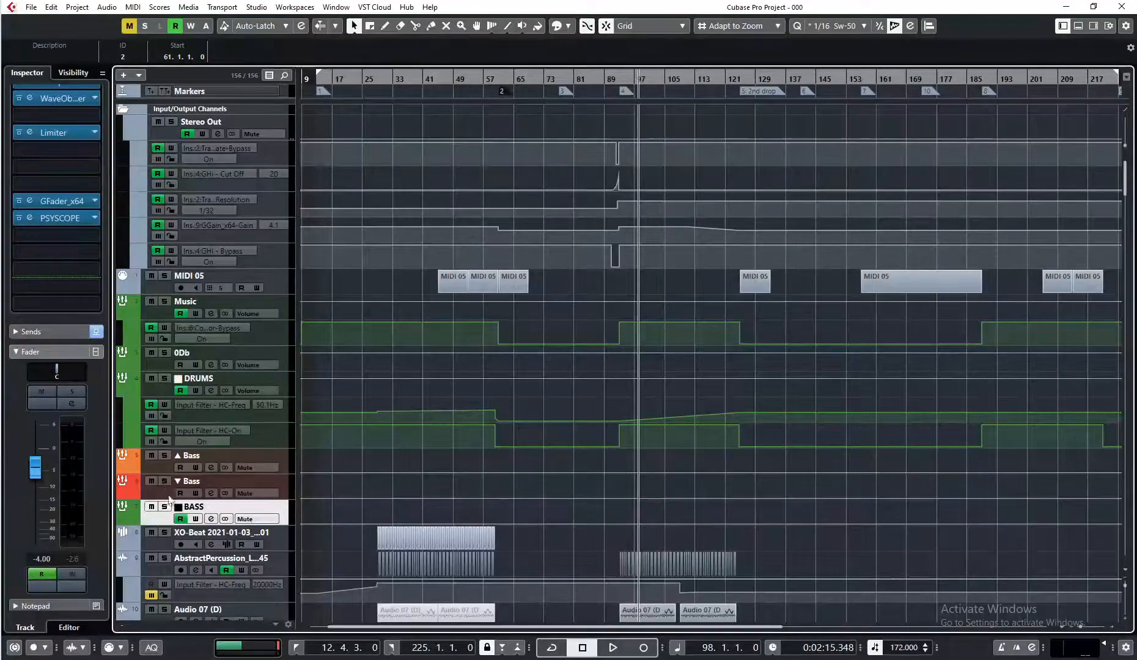
left_click(166, 470)
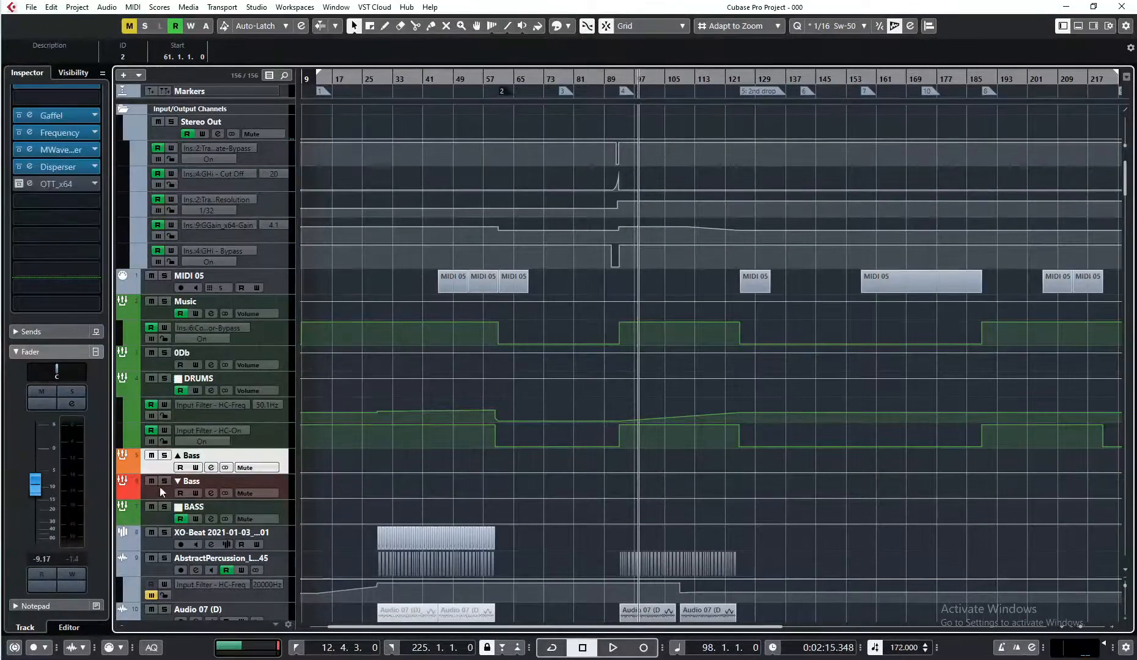
left_click(160, 493)
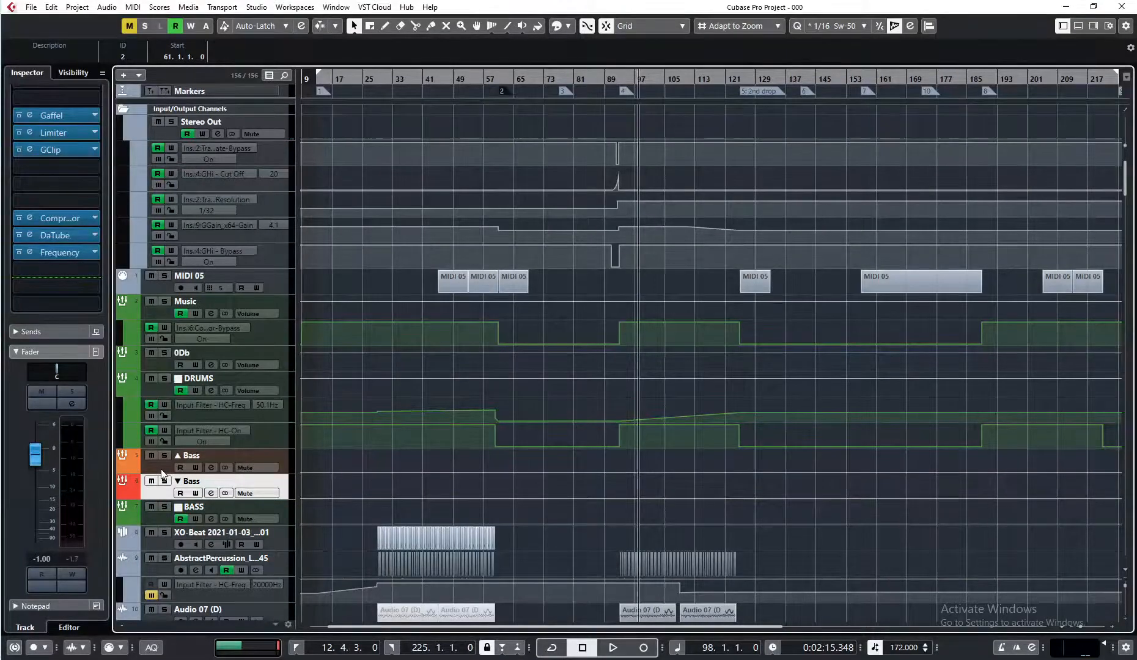
Inspect the inserts of the DRUMS group and its Input Filter HC-Freq and HC-On automation around bar 61
left_click(164, 390)
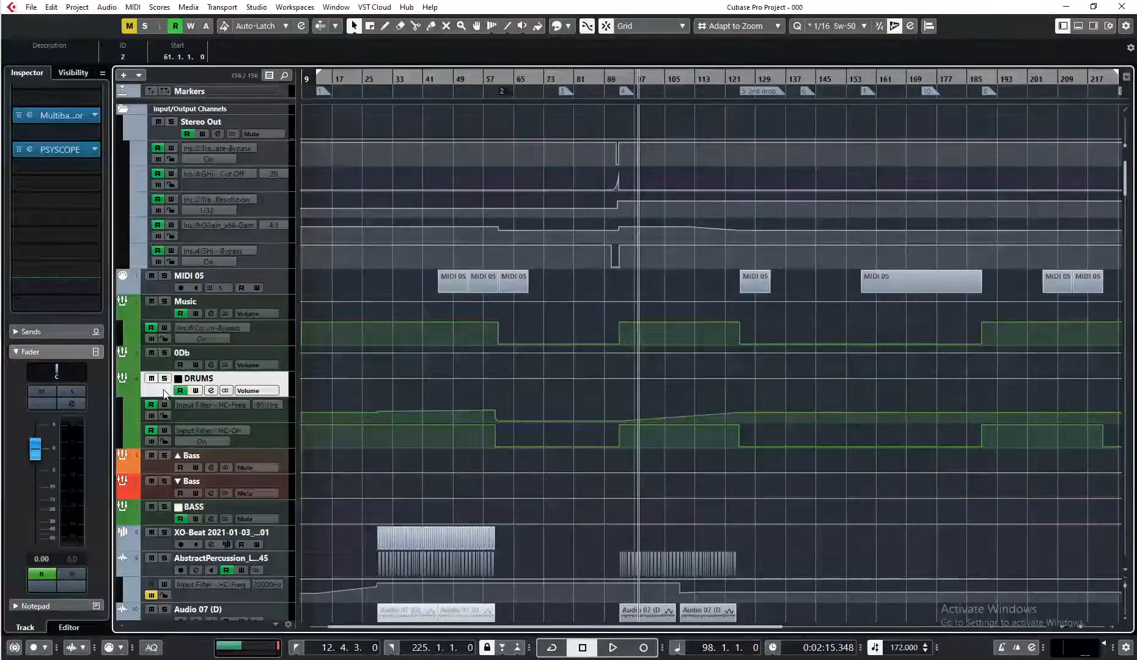
left_click_drag(178, 420, 178, 422)
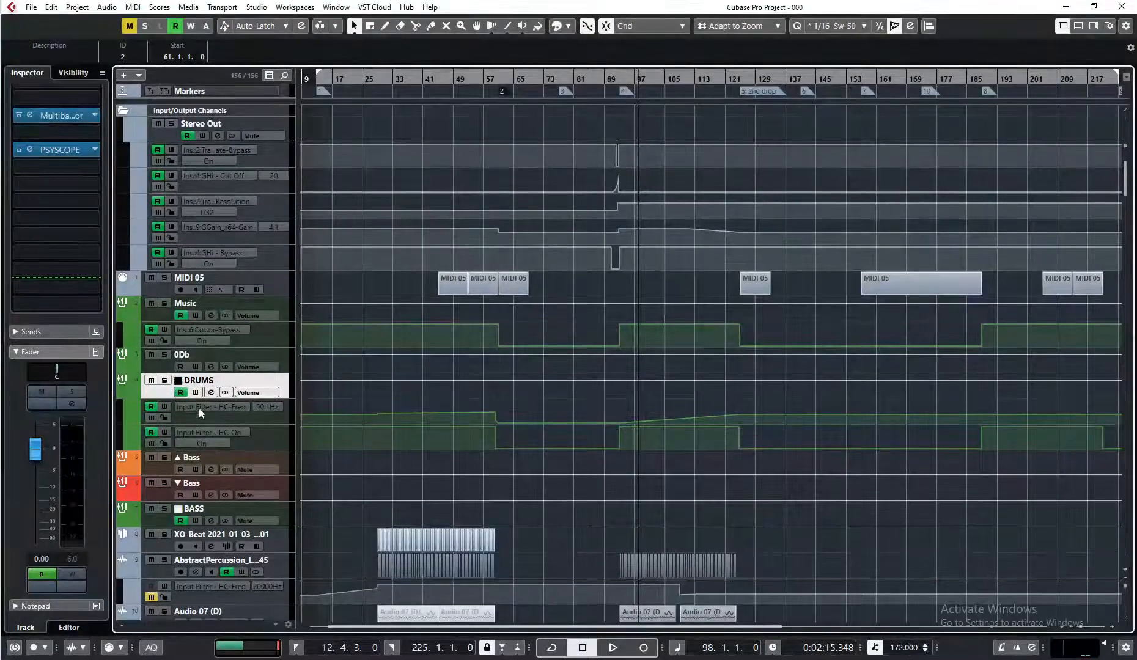
left_click_drag(502, 81, 496, 96)
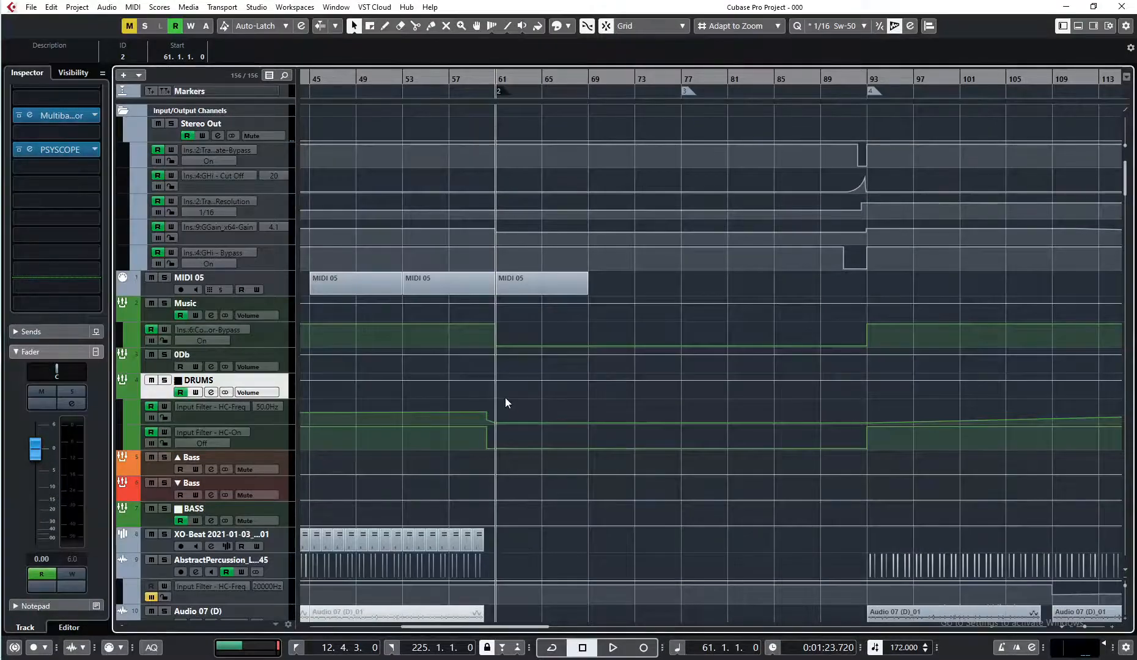
scroll(504, 397, "down", 3)
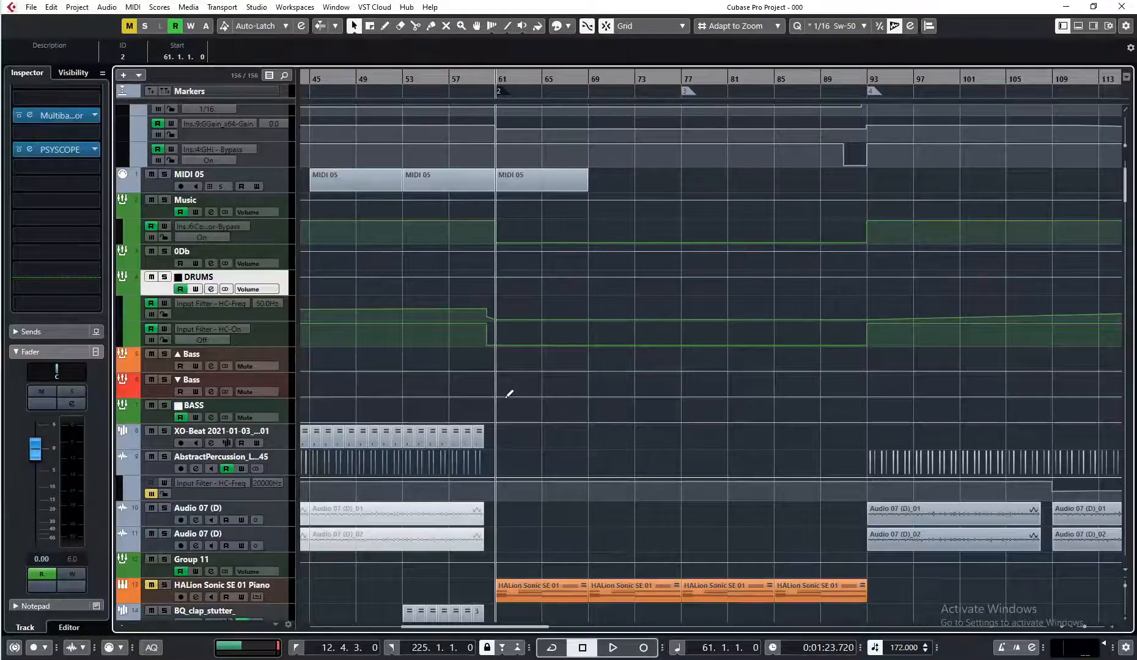
Review the vocal, noise and effects tracks with their automation, from the KSHMR vocals down to the fx group
scroll(509, 392, "down", 3)
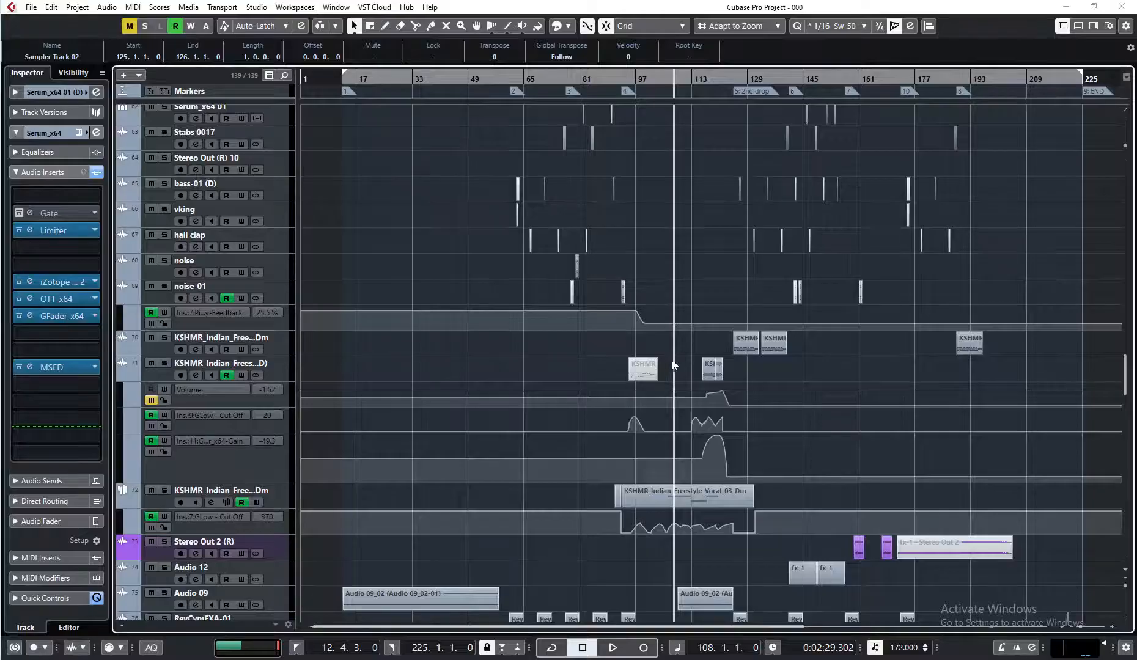
scroll(680, 357, "down", 6)
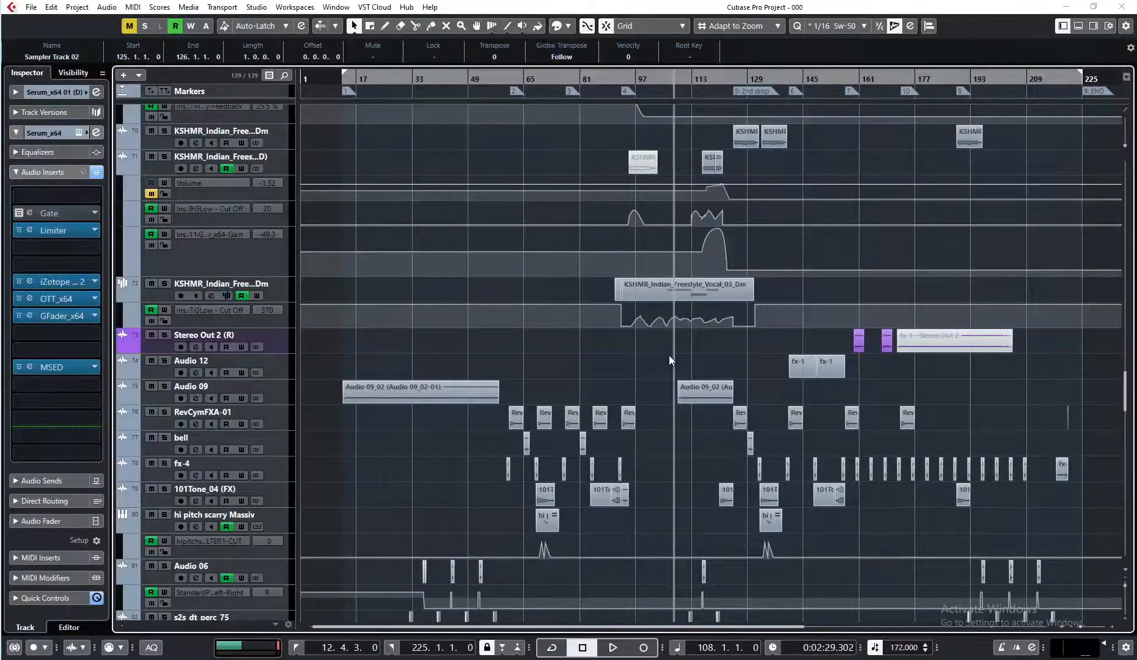
scroll(669, 355, "down", 3)
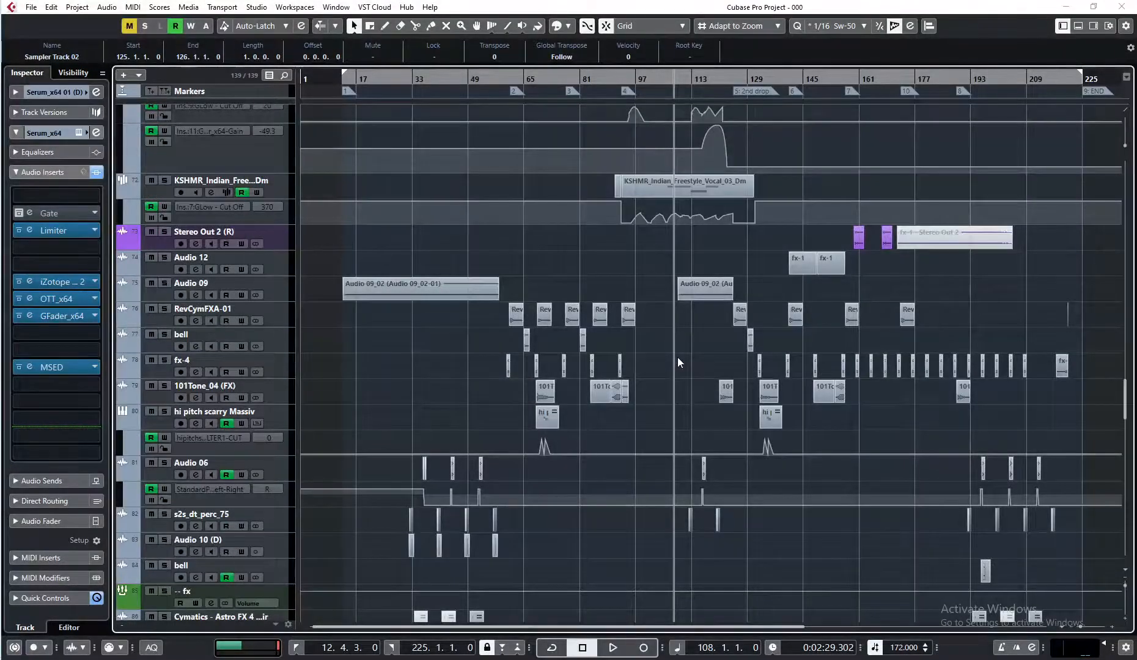
scroll(677, 357, "down", 16)
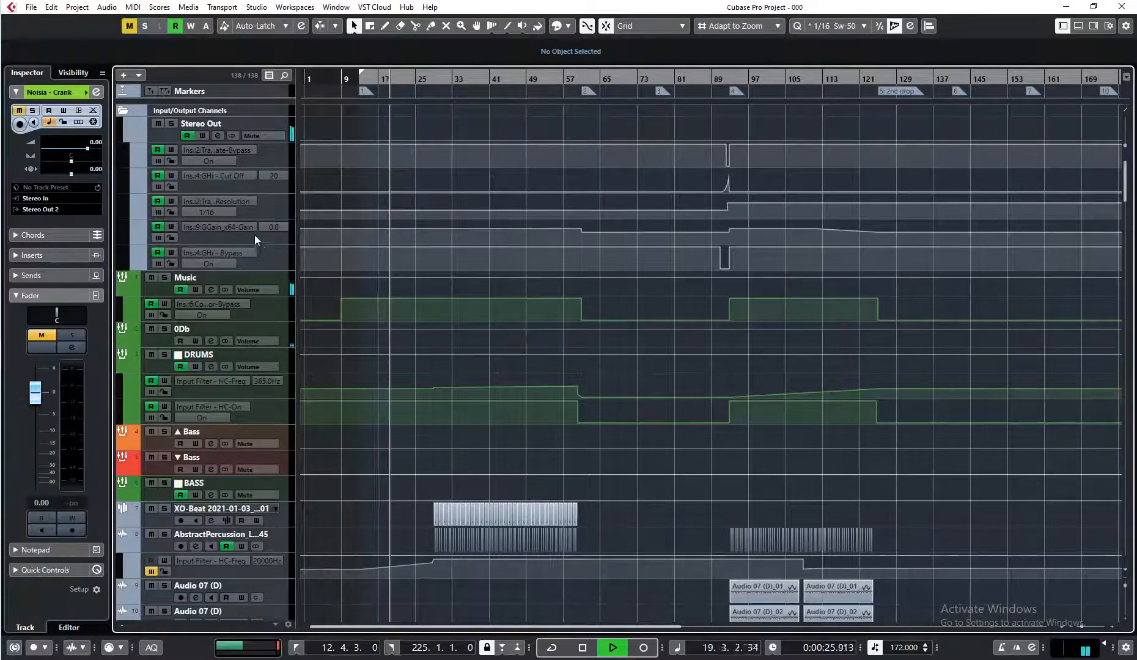
Select the Stereo Out channel and inspect its Limiter insert during playback, closing the plug-in again
left_click(169, 139)
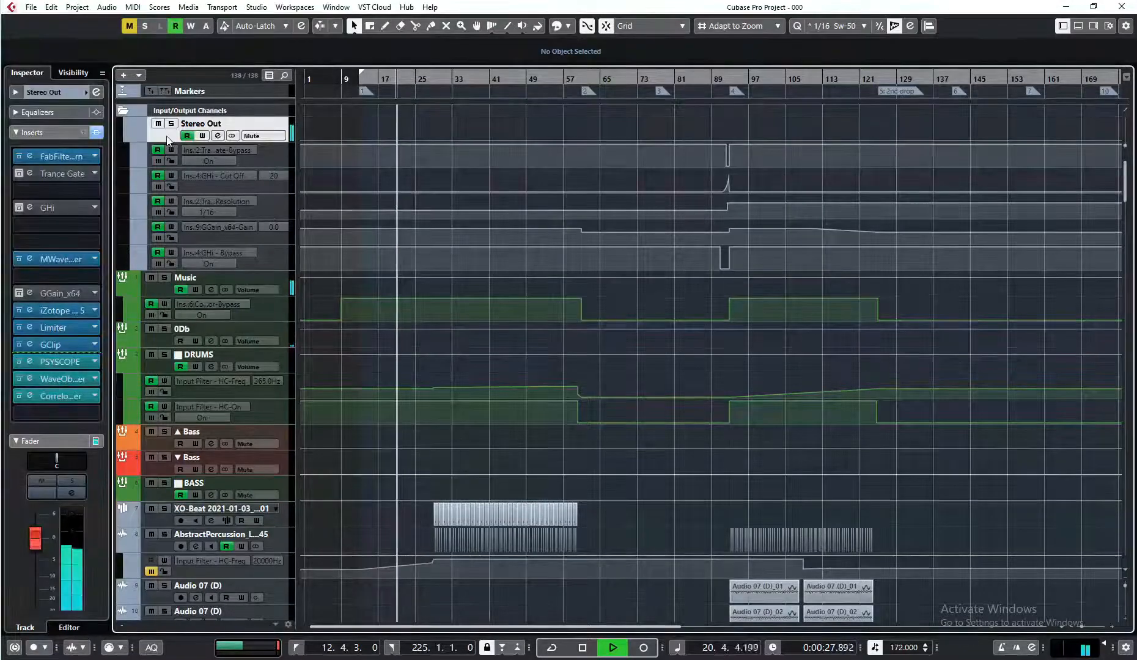
left_click(29, 327)
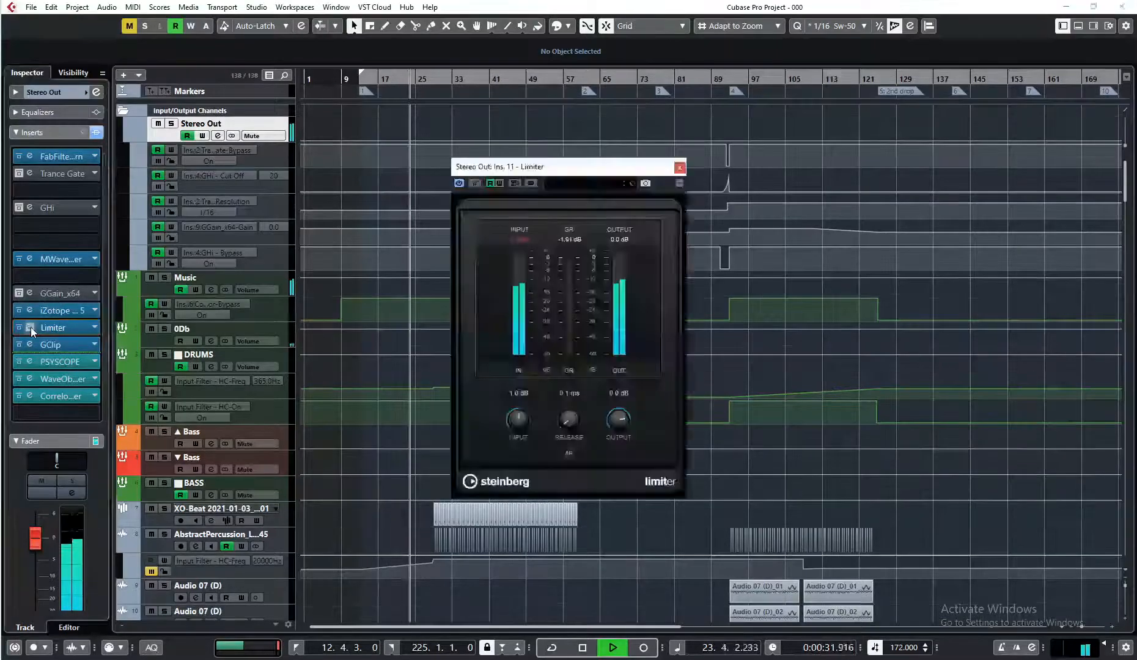
left_click(29, 327)
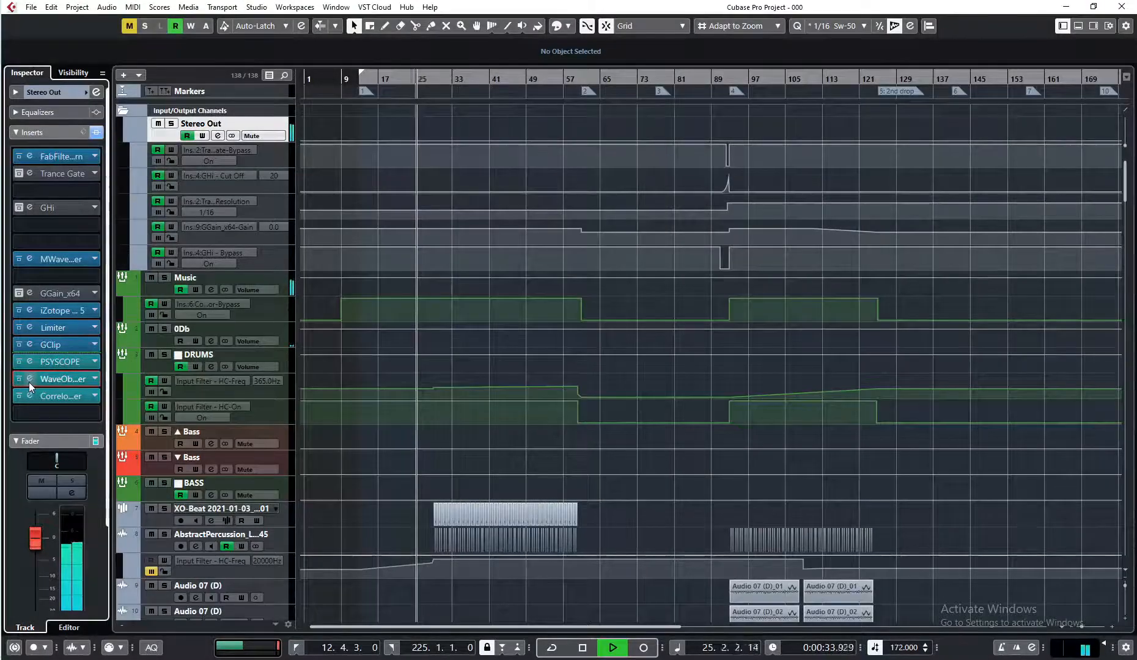
Open Wave Observer on the Stereo Out, set its scale to 70 % and raise the vertical zoom to about -1.36 dB
left_click(29, 380)
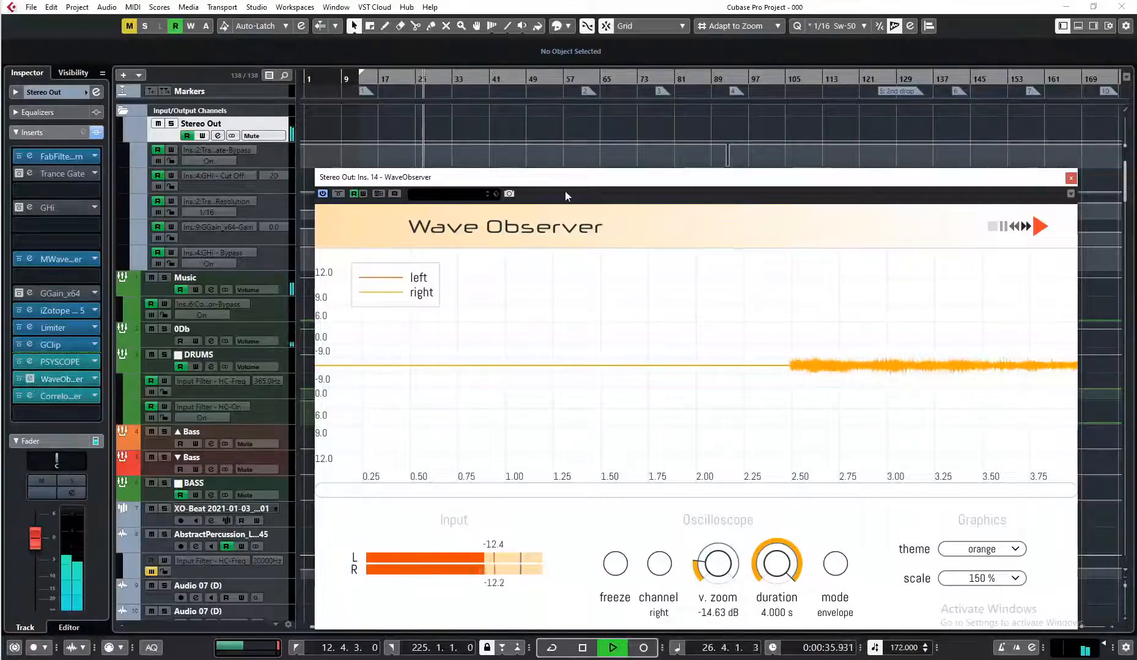
left_click_drag(571, 183, 537, 80)
left_click(940, 476)
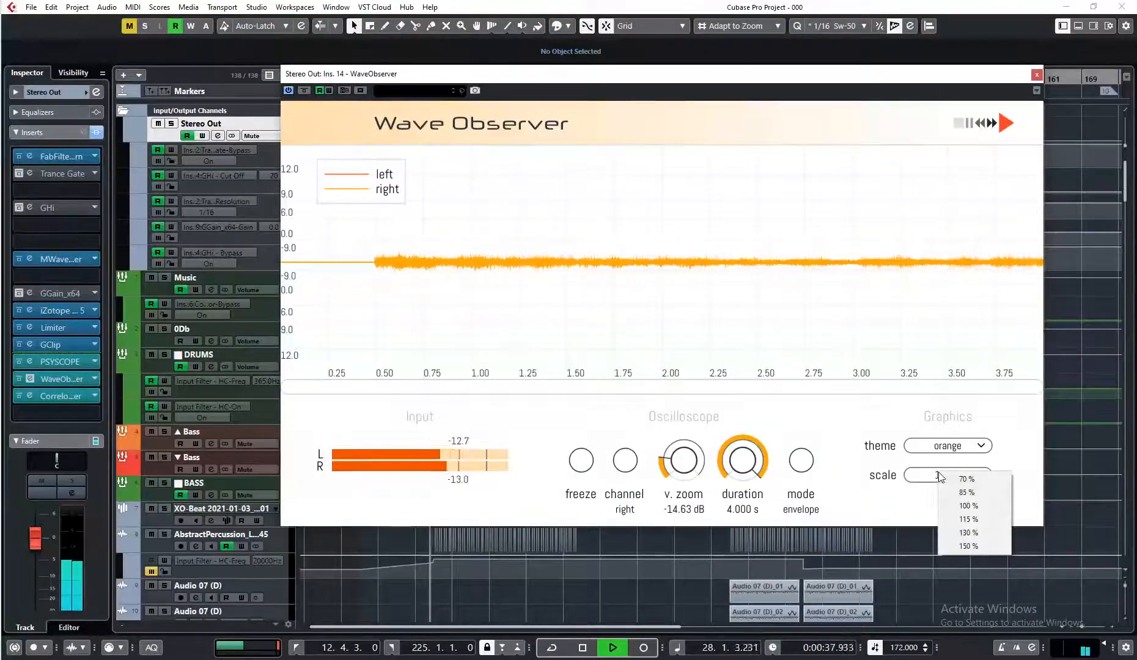
left_click(967, 479)
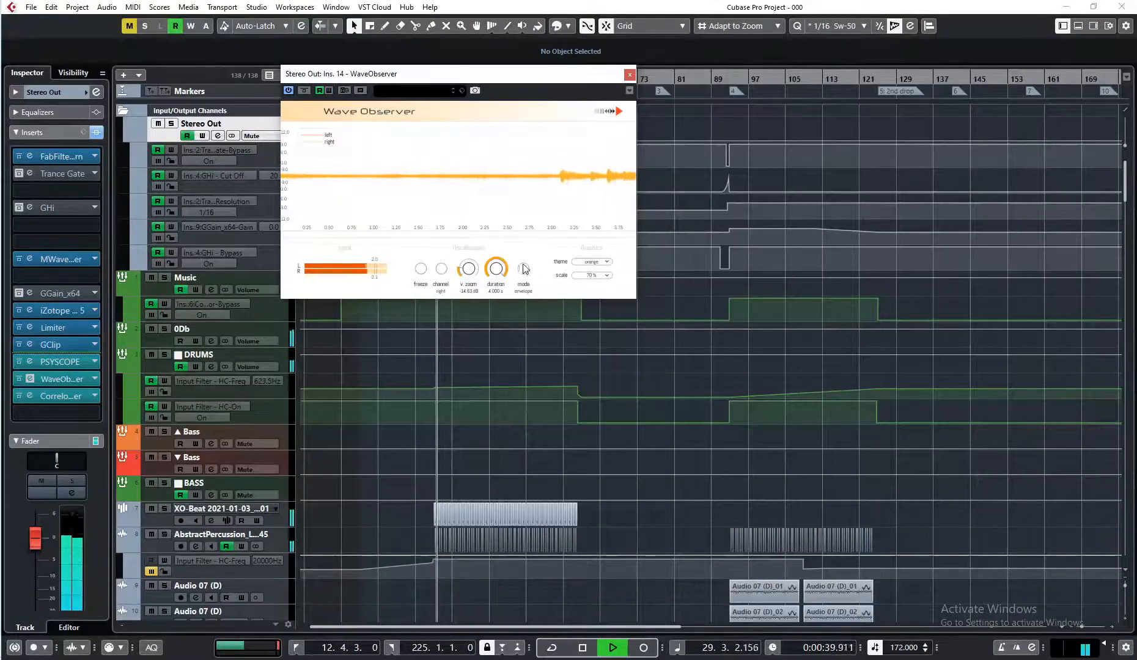
left_click_drag(473, 263, 421, 215)
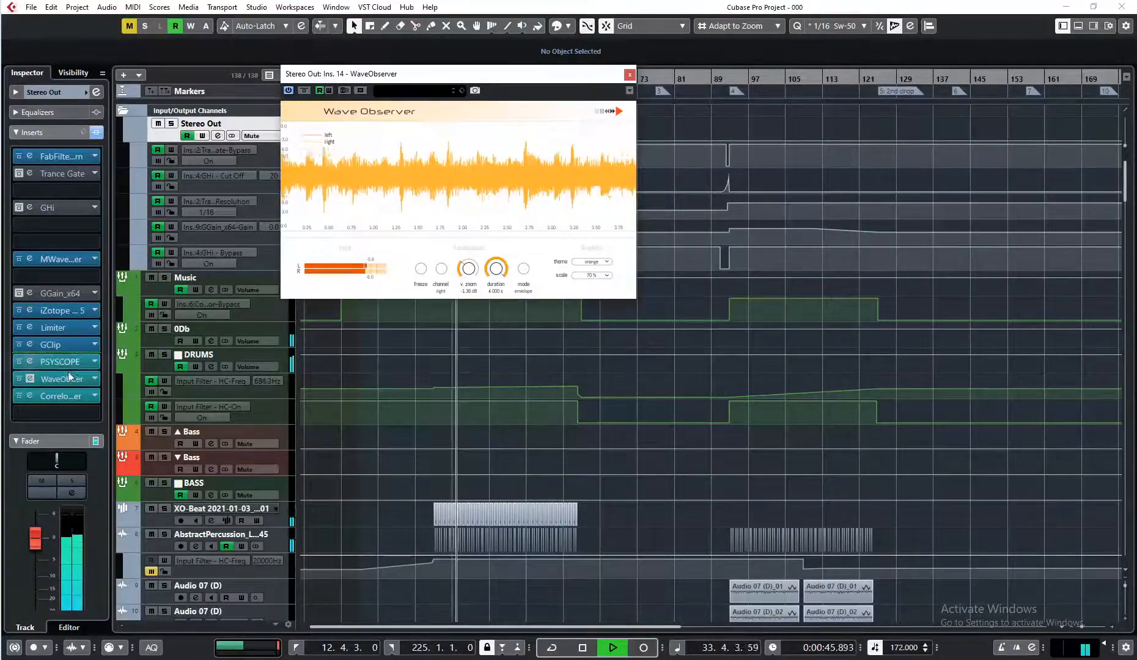
Open the Stereo Out's Correlometer beside Wave Observer and PSYSCOPE below them, setting the PSYSCOPE scale to 0.95
left_click(29, 396)
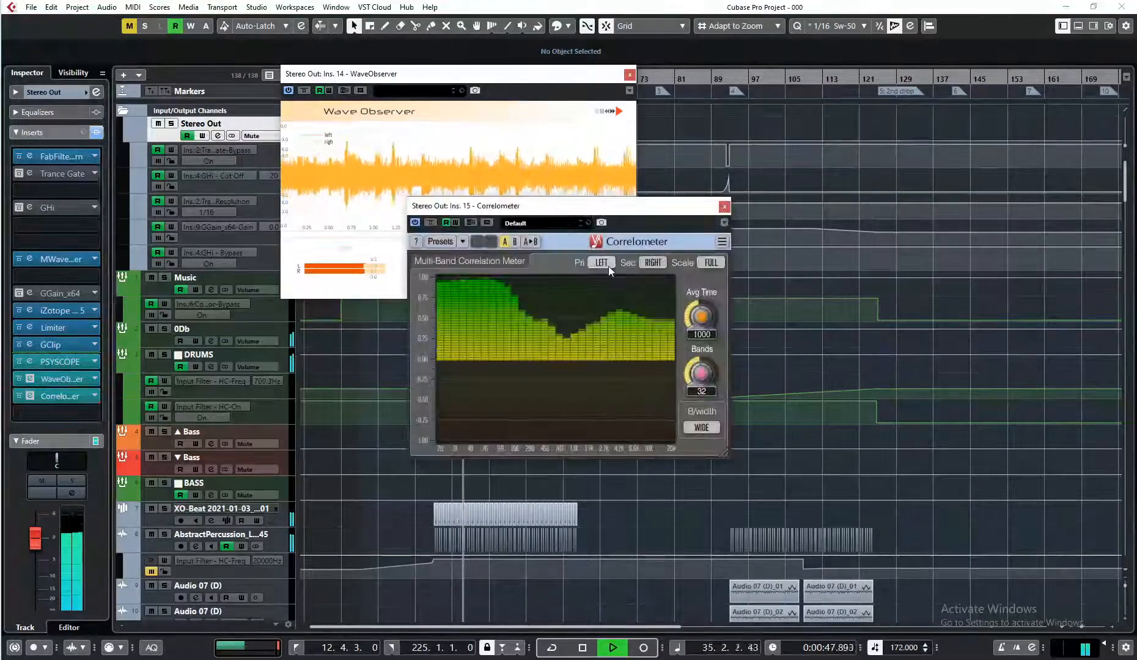
left_click_drag(593, 213, 885, 114)
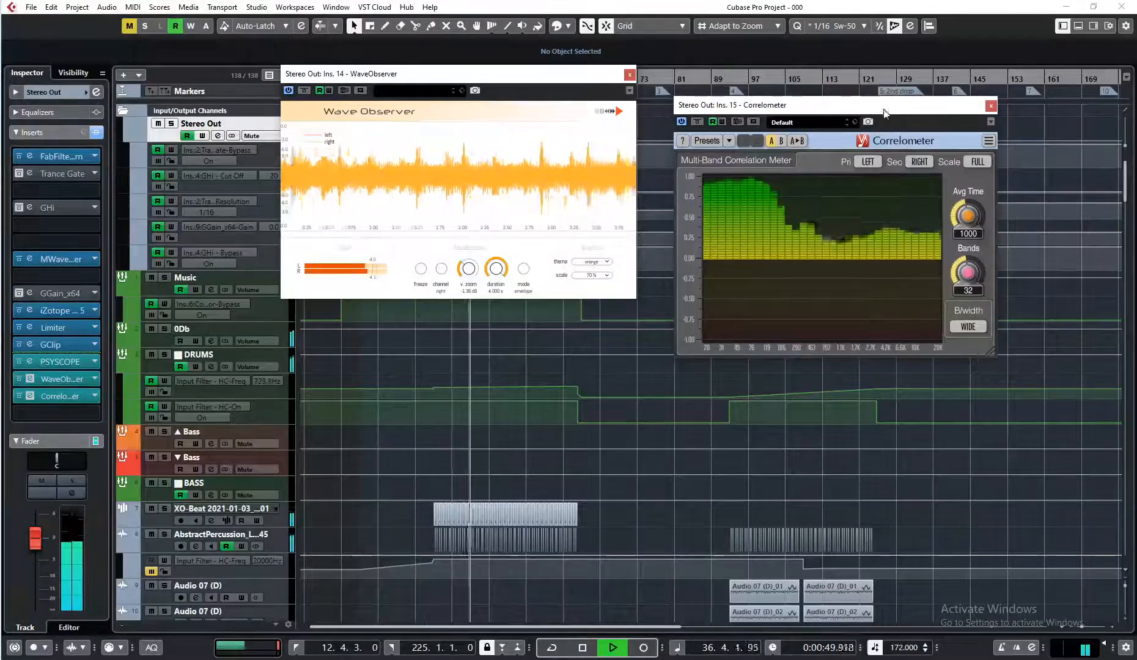
left_click(29, 362)
left_click_drag(588, 342, 534, 343)
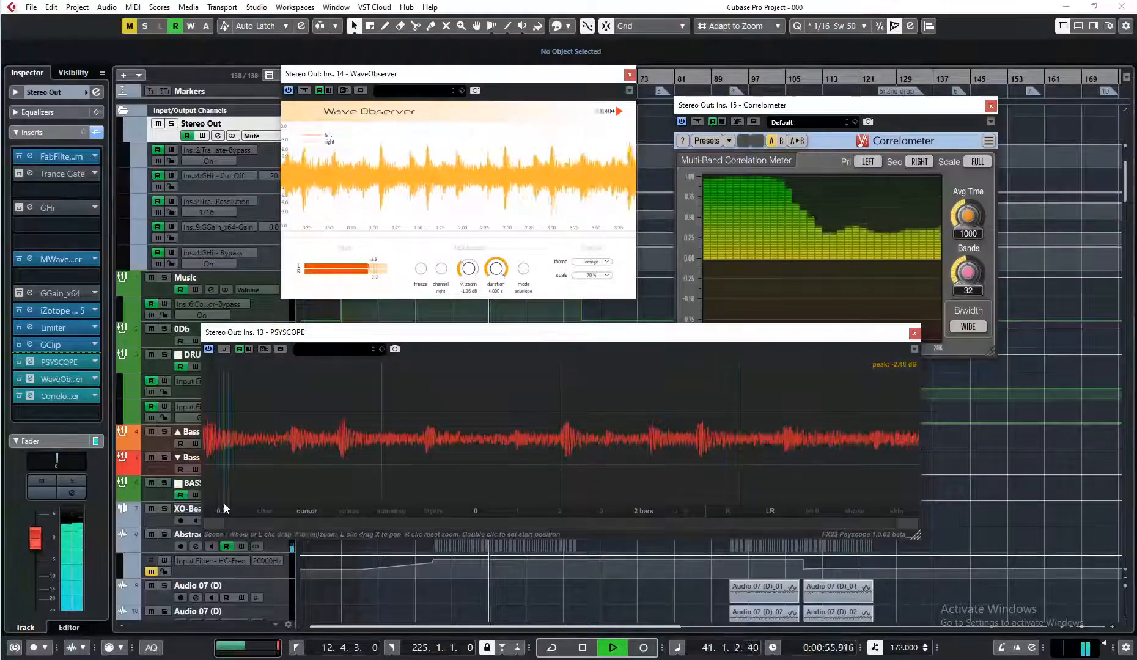
left_click_drag(217, 511, 266, 489)
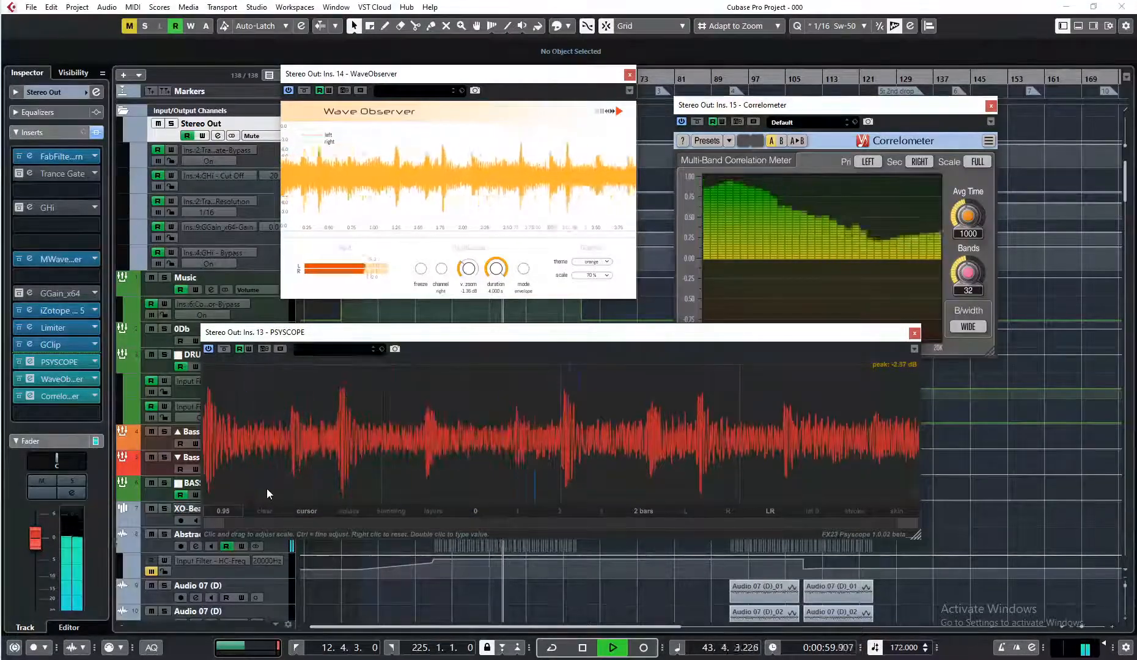
left_click_drag(624, 337, 585, 375)
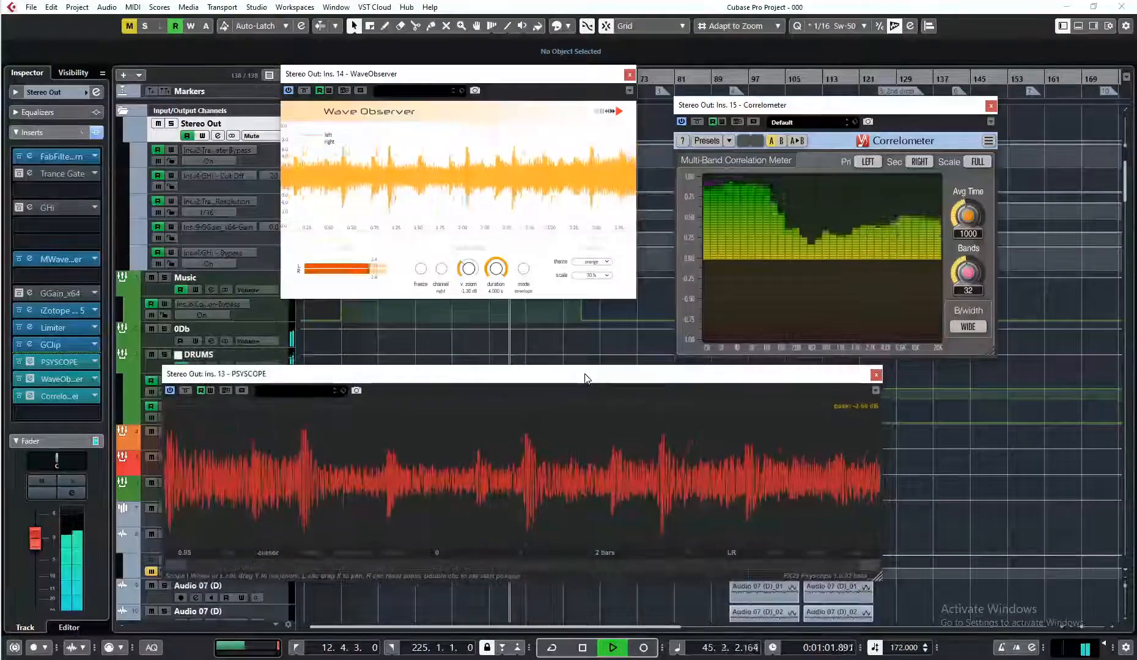